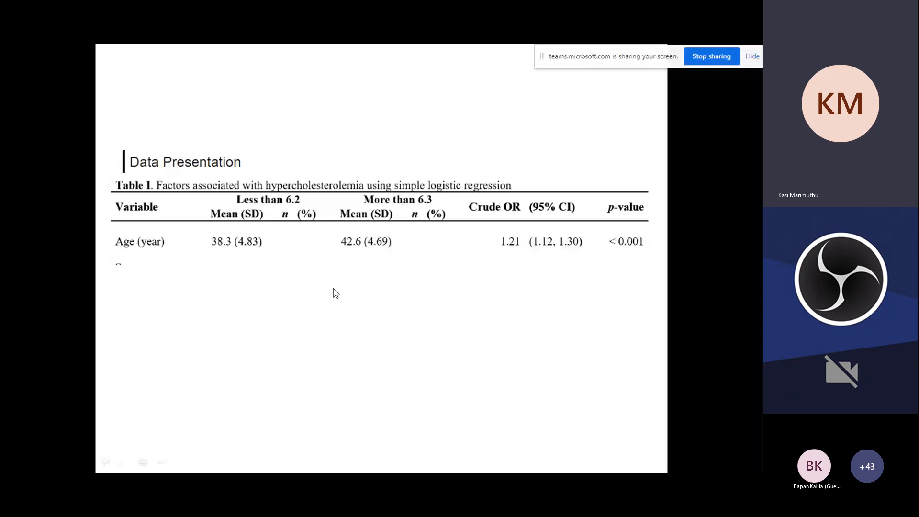
Step: Review the odds ratio Interpretation slide and the Data Presentation table, and switch to the hypercholesterol dataset in SPSS
key(Left)
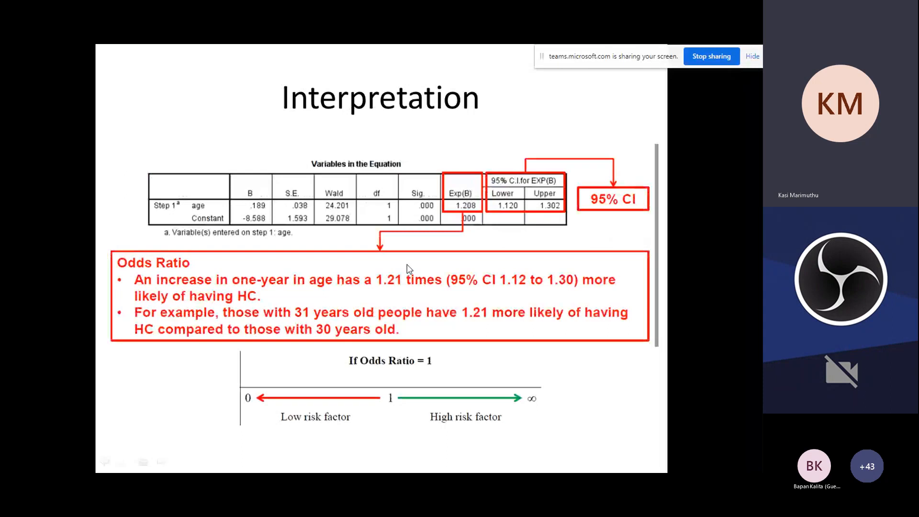
key(Right)
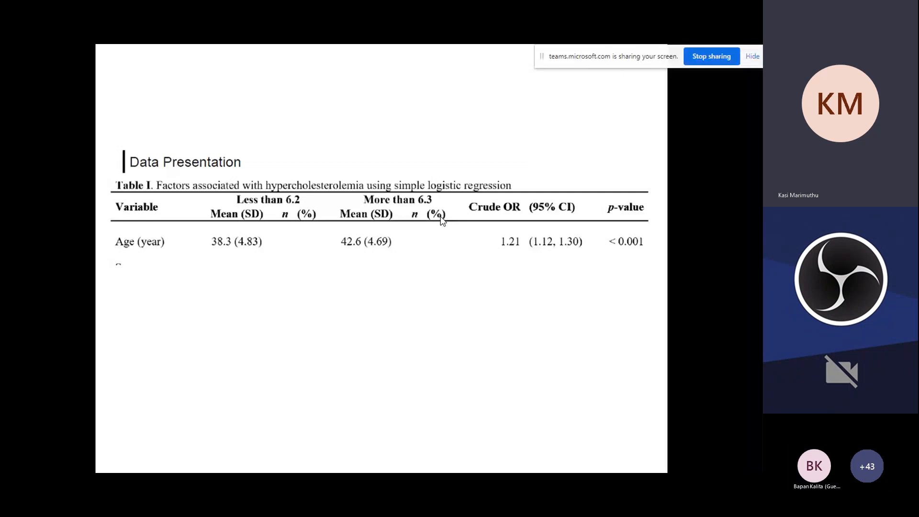
key(alt+Tab)
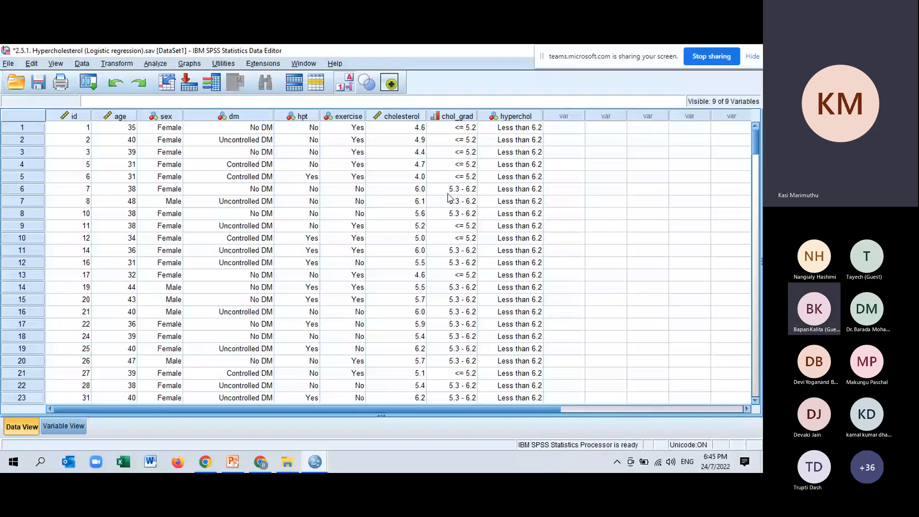
Step: Open a Binary Logistic regression and assign hyperchol as the dependent variable
click(155, 63)
mouse_move(175, 194)
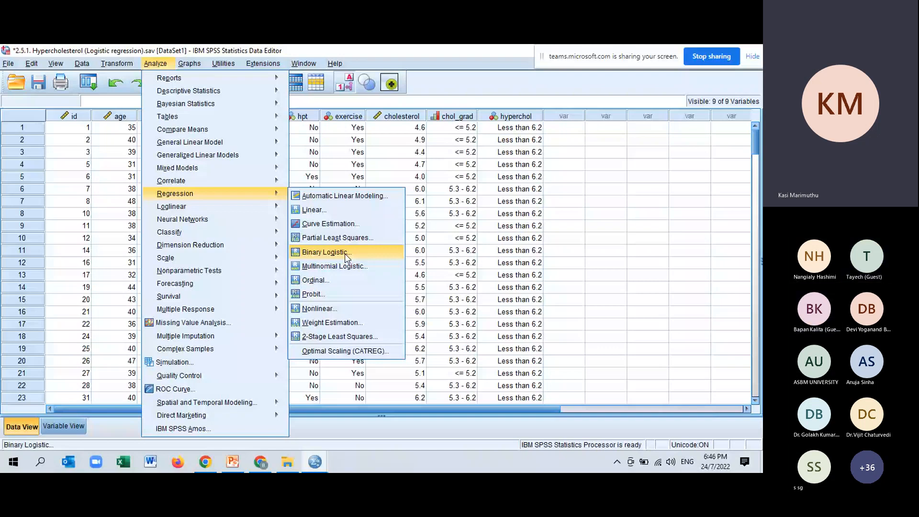
click(347, 254)
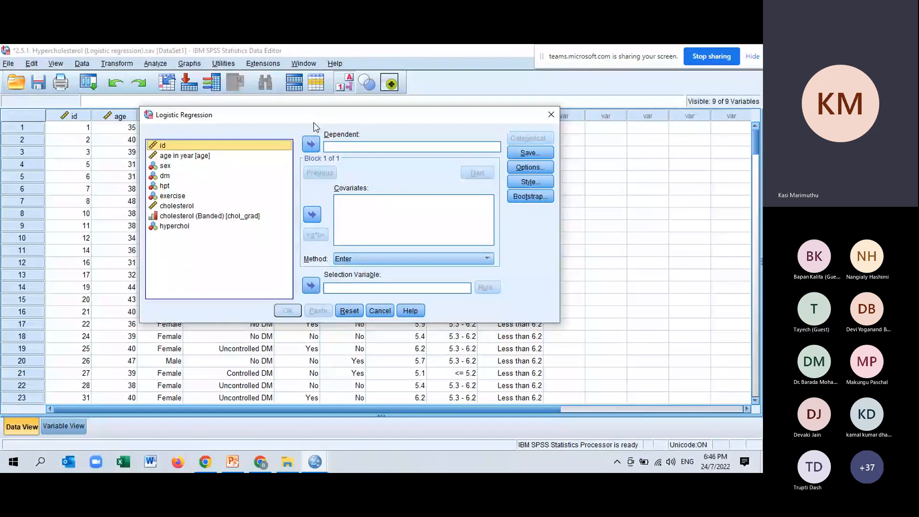
drag(314, 123, 318, 95)
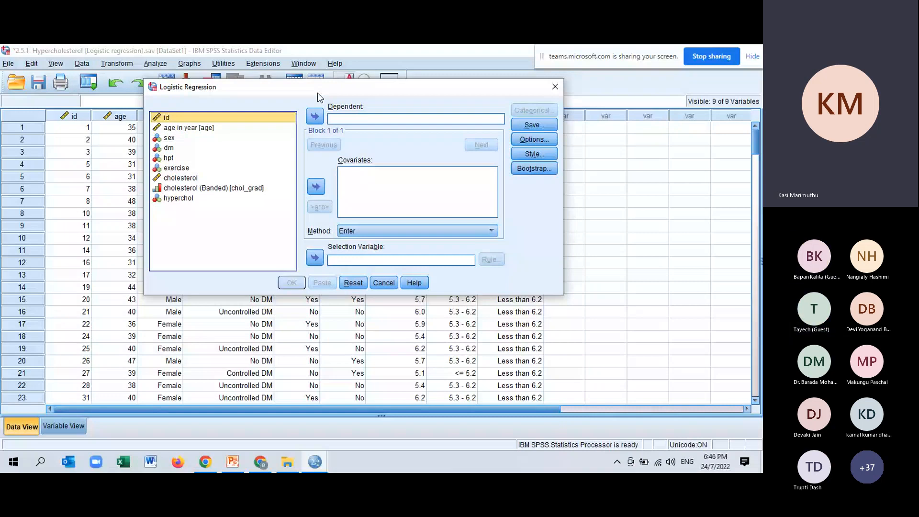
click(190, 198)
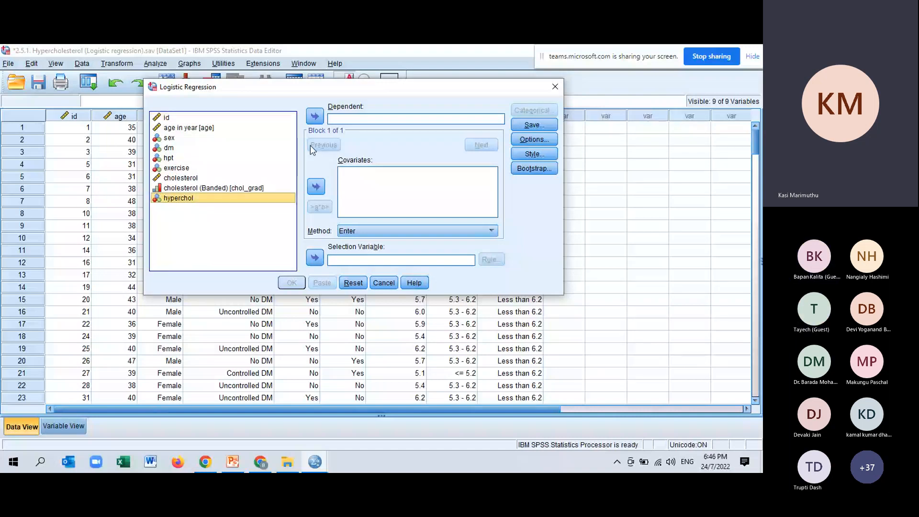
click(315, 116)
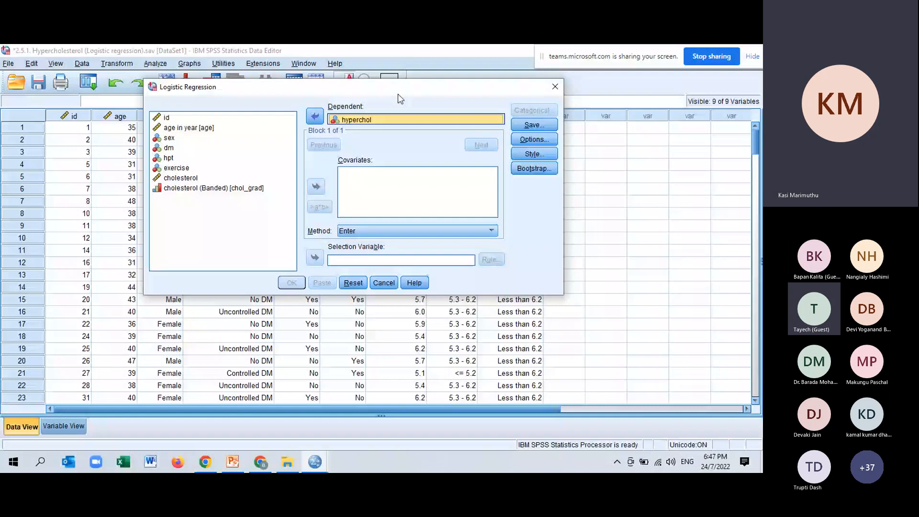
Step: Add age in year as the covariate of the logistic regression, keeping the Enter method
drag(400, 98, 344, 183)
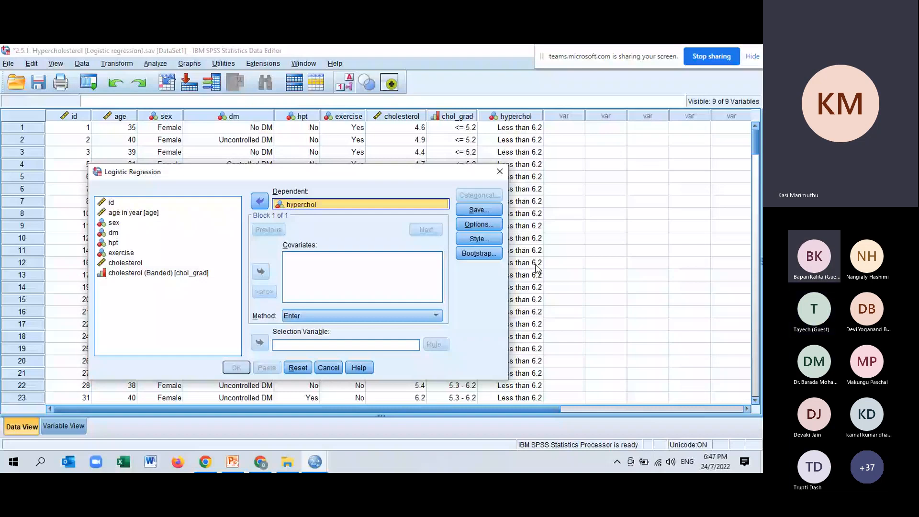
drag(307, 172, 335, 105)
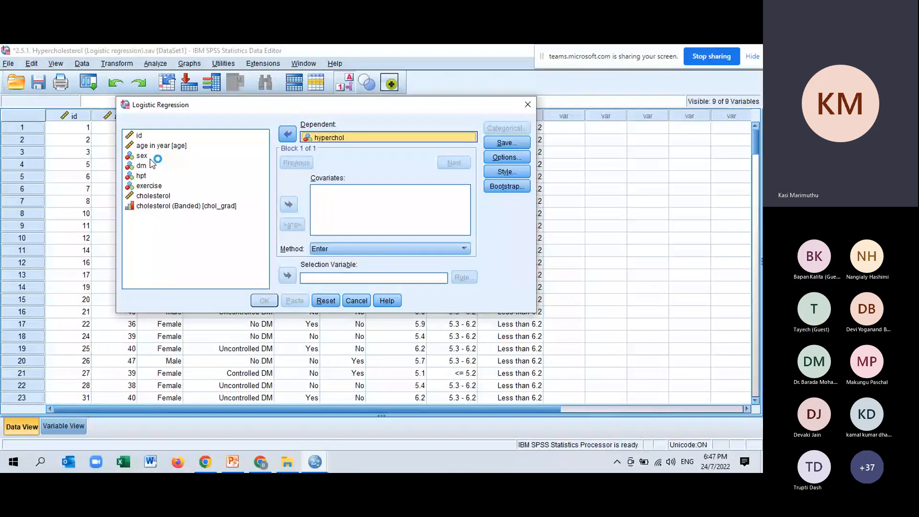
click(162, 146)
click(289, 204)
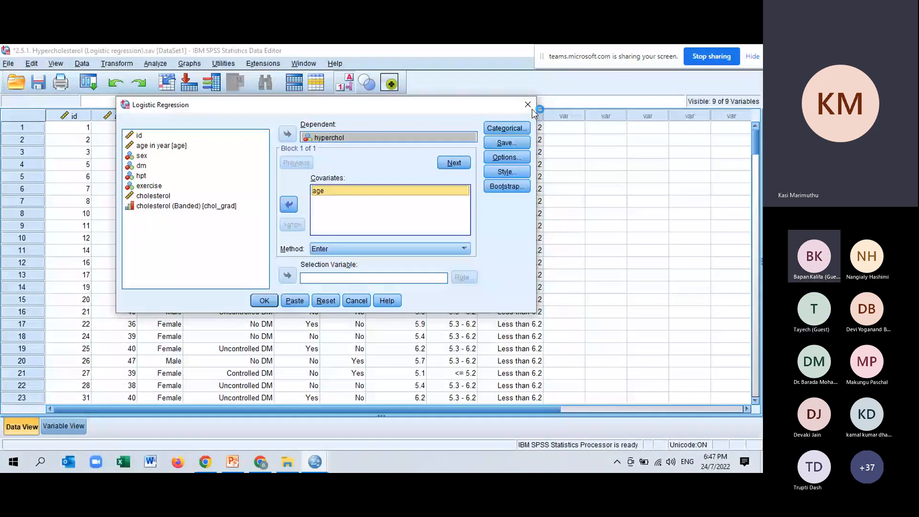
Step: Enable Hosmer-Lemeshow goodness-of-fit and the 95% CI for exp(B) in the regression options, and run the analysis
click(507, 157)
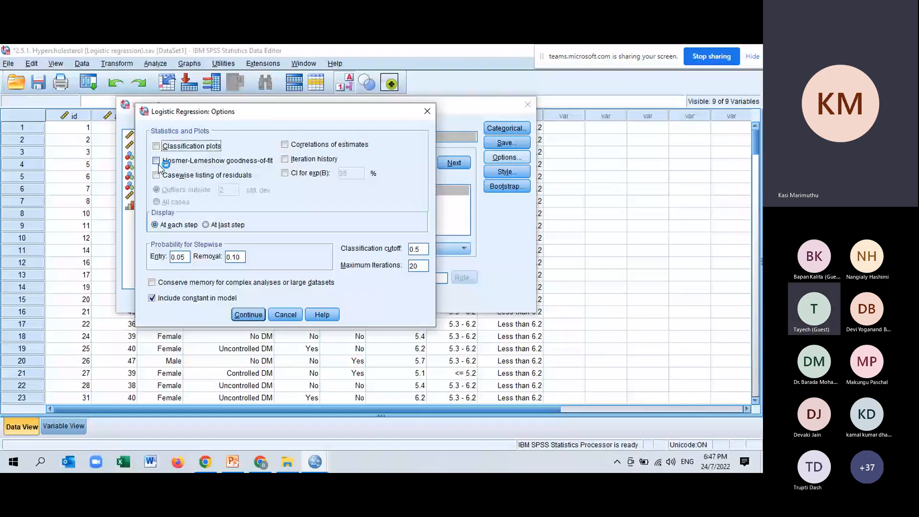
click(157, 161)
click(287, 174)
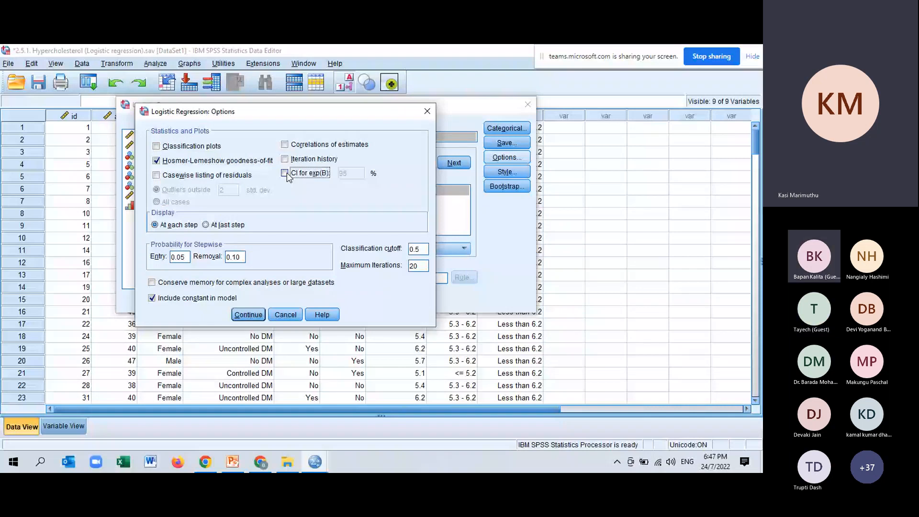
click(285, 173)
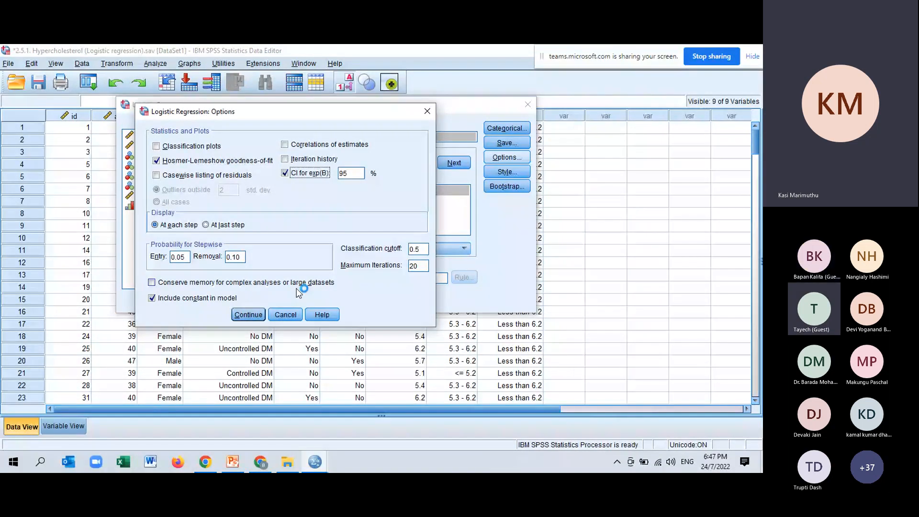
click(249, 315)
key(Return)
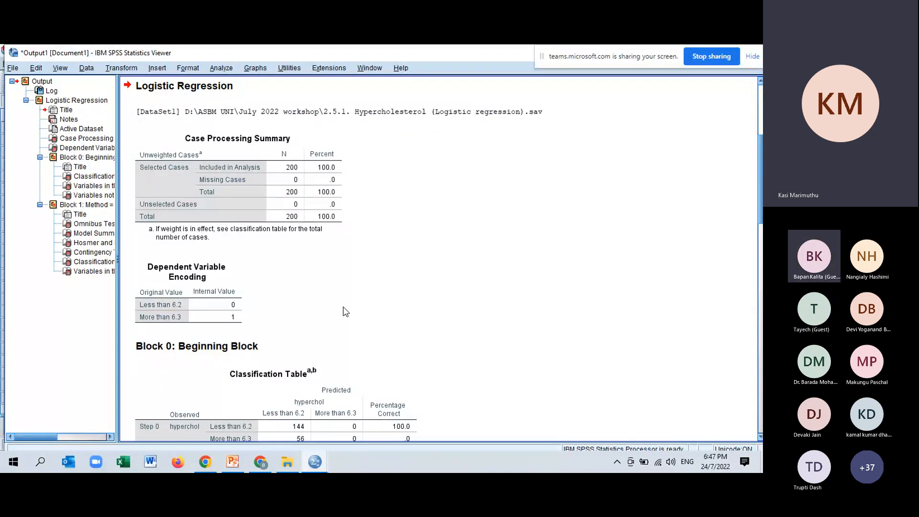
Step: Examine the Case Processing Summary, the dependent variable encoding and the Block 0 tables in the logistic regression output
scroll(354, 259, down, 2)
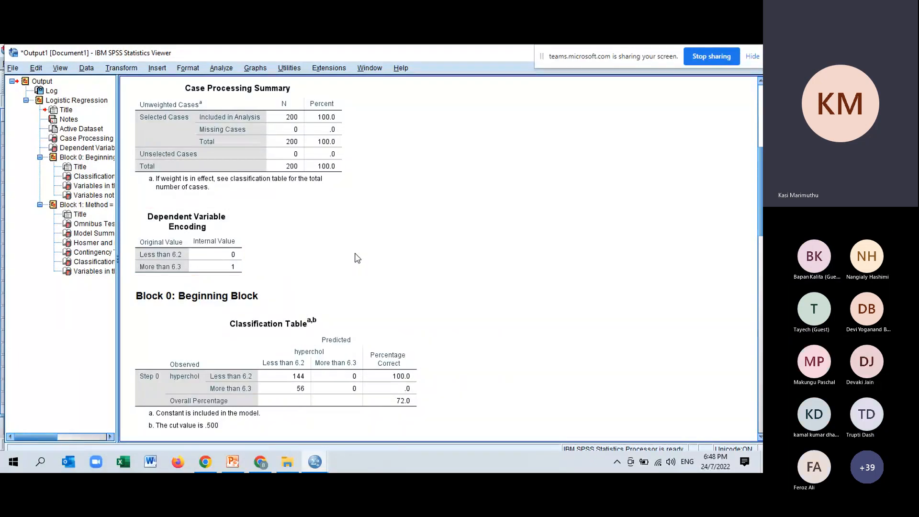
scroll(358, 259, down, 3)
click(316, 280)
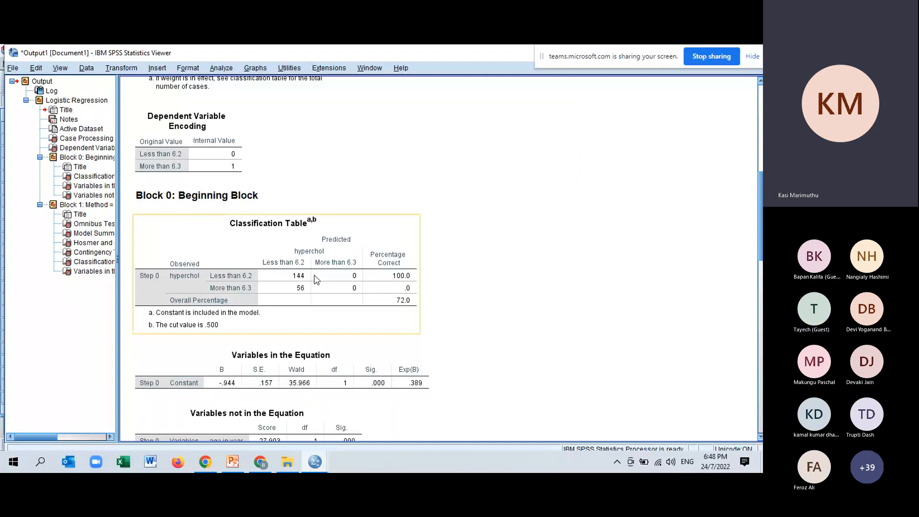
click(394, 362)
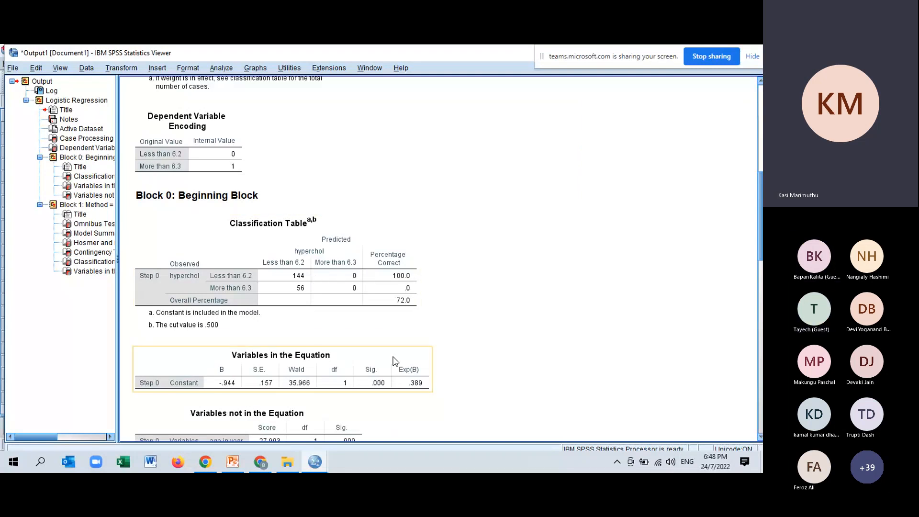
click(459, 359)
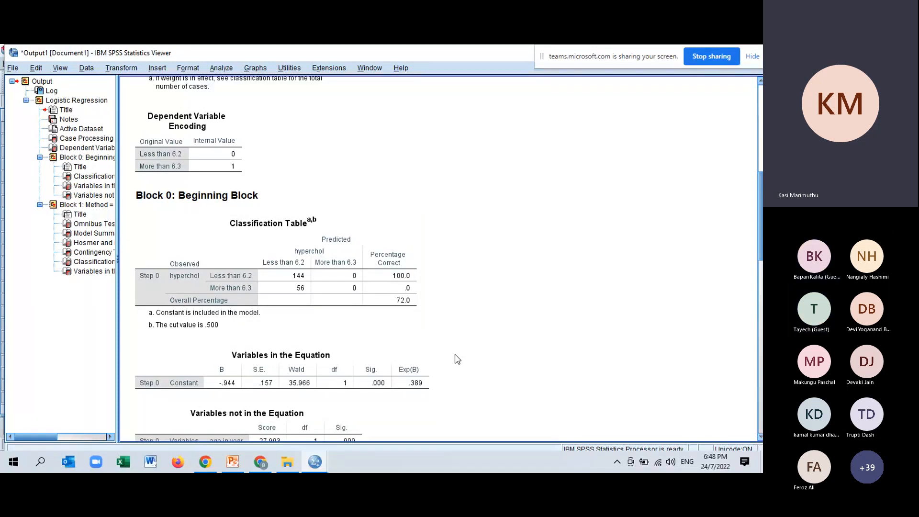
scroll(527, 281, up, 3)
scroll(527, 282, down, 1)
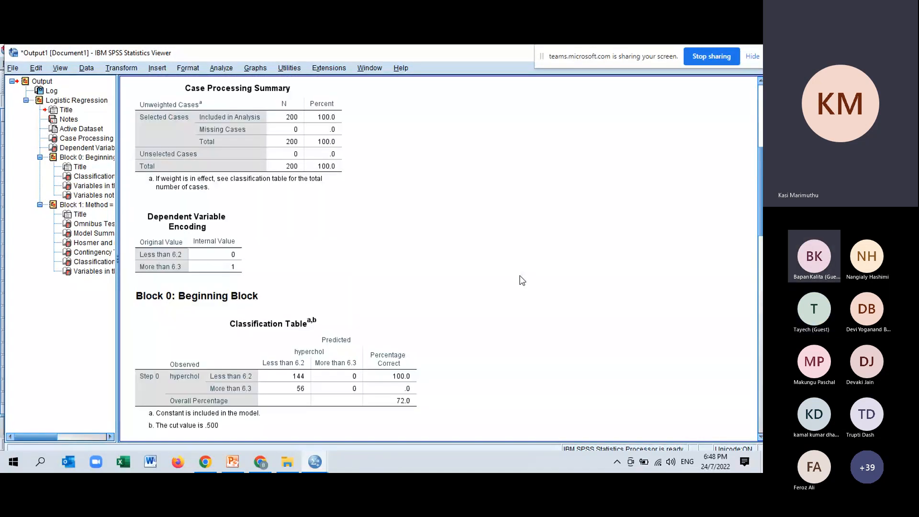
click(320, 96)
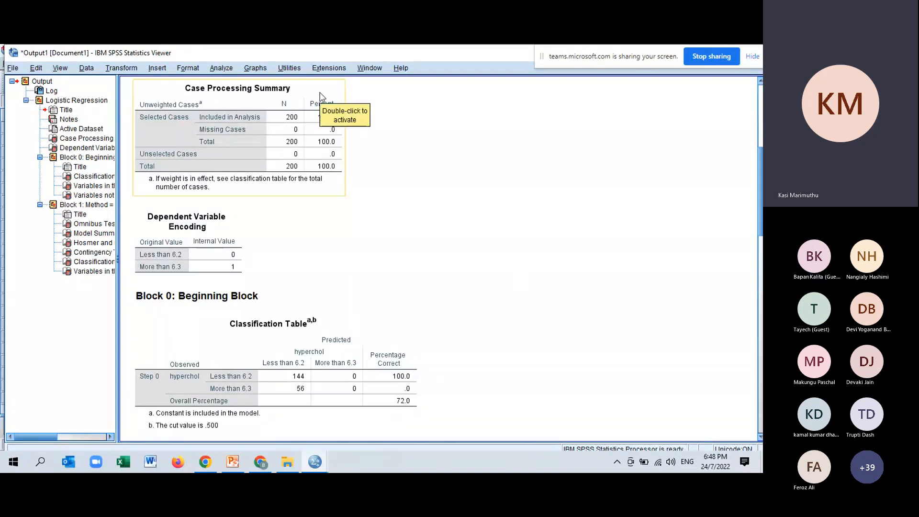
Step: Examine the Block 1 output through the Hosmer and Lemeshow Test, Classification Table and Variables in the Equation for age
scroll(465, 252, down, 4)
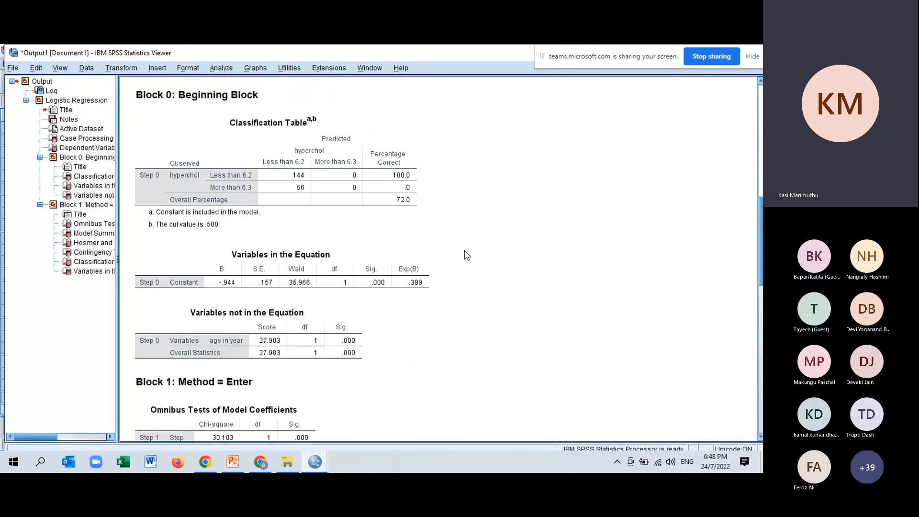
scroll(467, 255, down, 4)
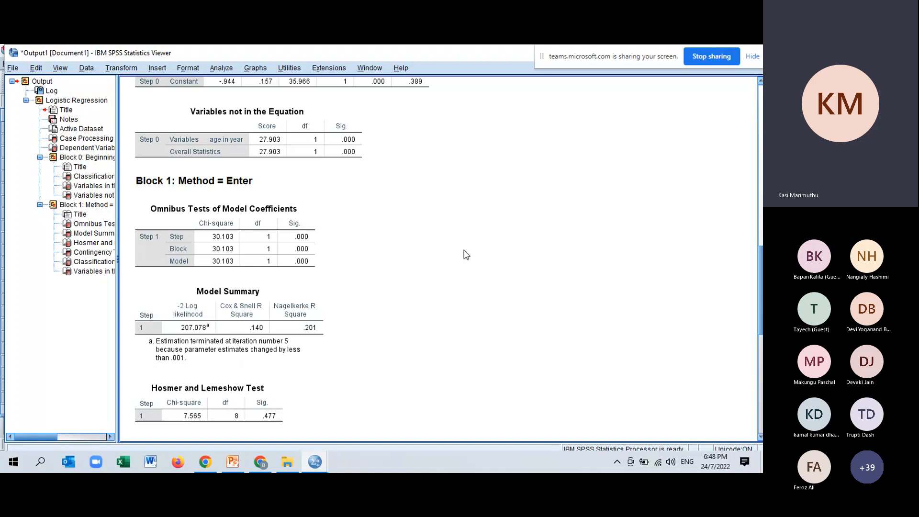
scroll(467, 255, down, 4)
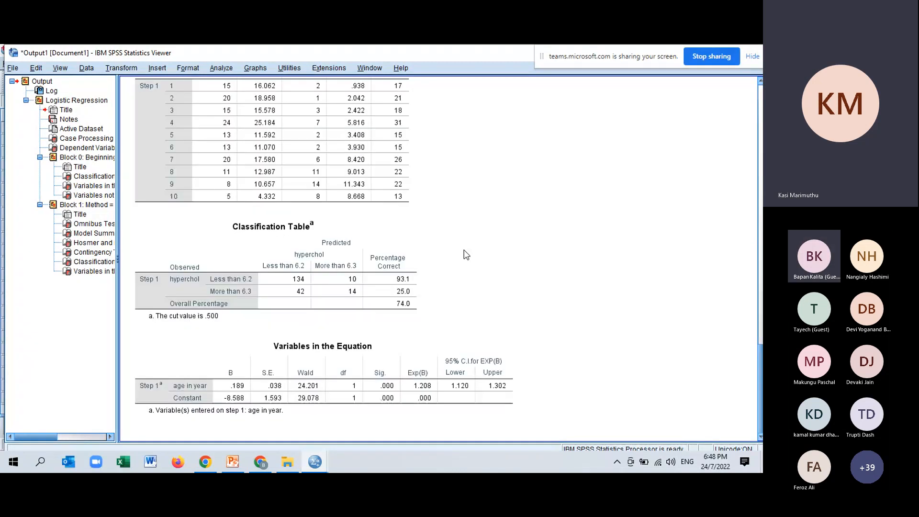
click(309, 346)
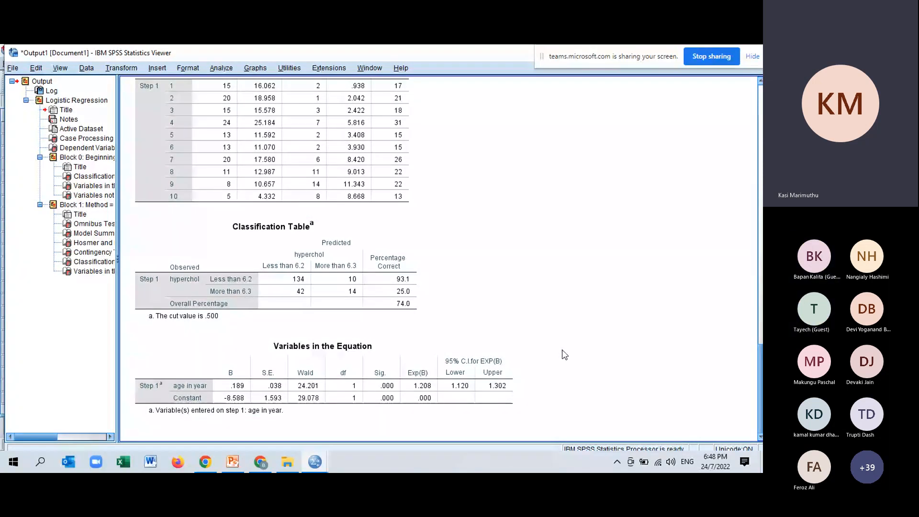
click(416, 307)
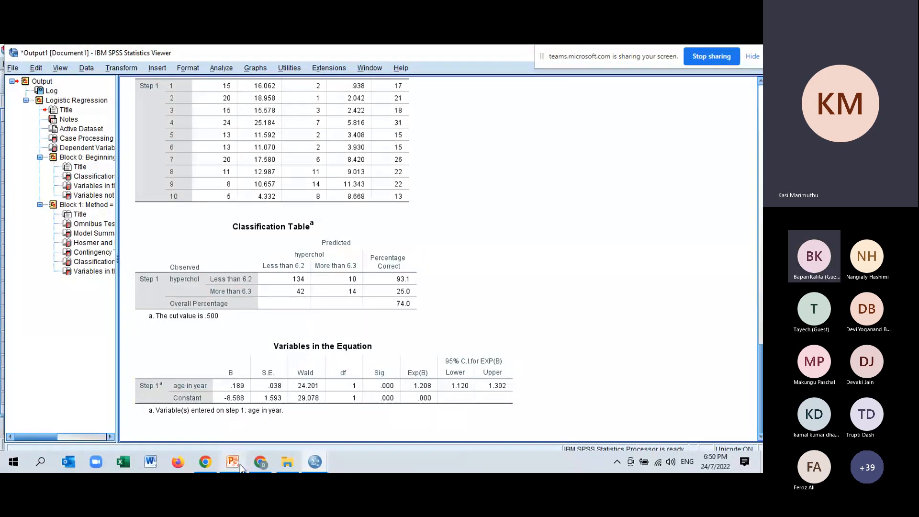
Step: Switch to the PowerPoint deck and compare the Interpretation slide with the Data Presentation table on slide 86
mouse_move(316, 462)
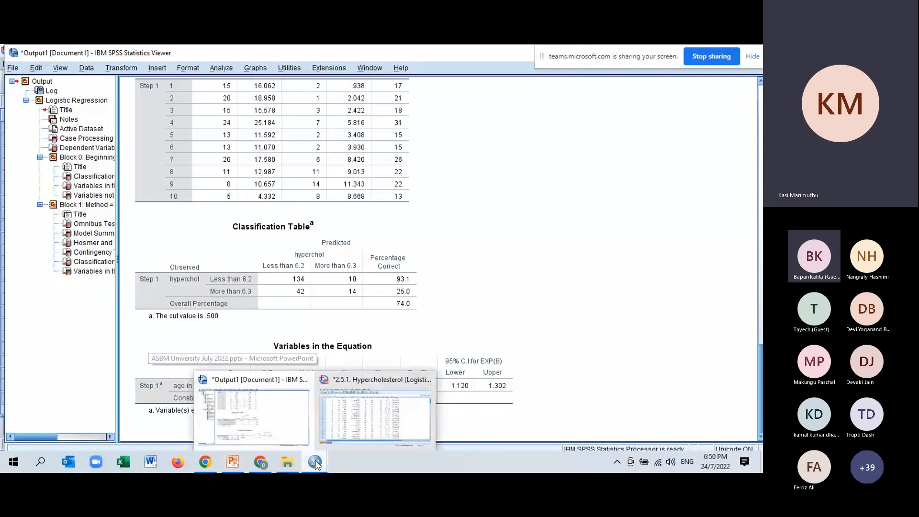
click(239, 463)
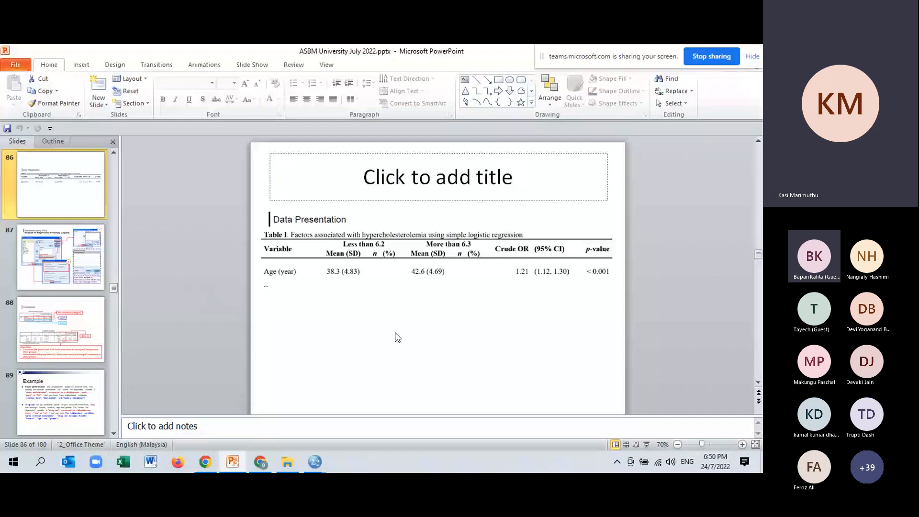
scroll(397, 335, up, 3)
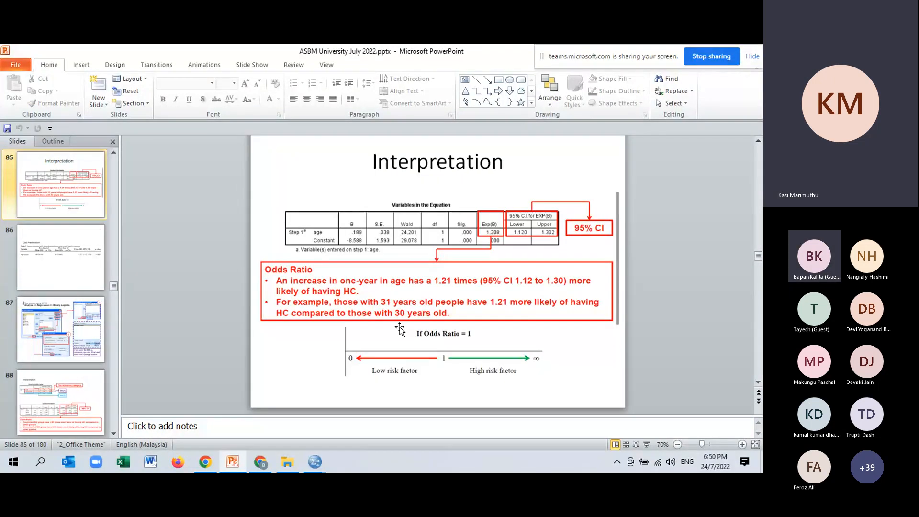
scroll(400, 329, down, 3)
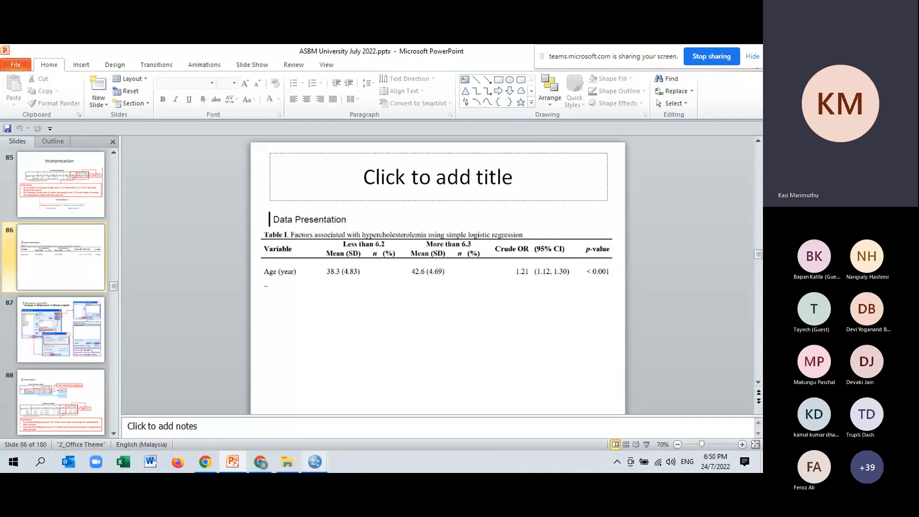
Step: Switch to the SPSS data file and set up a Frequencies analysis with hyperchol as the variable
key(alt+Tab)
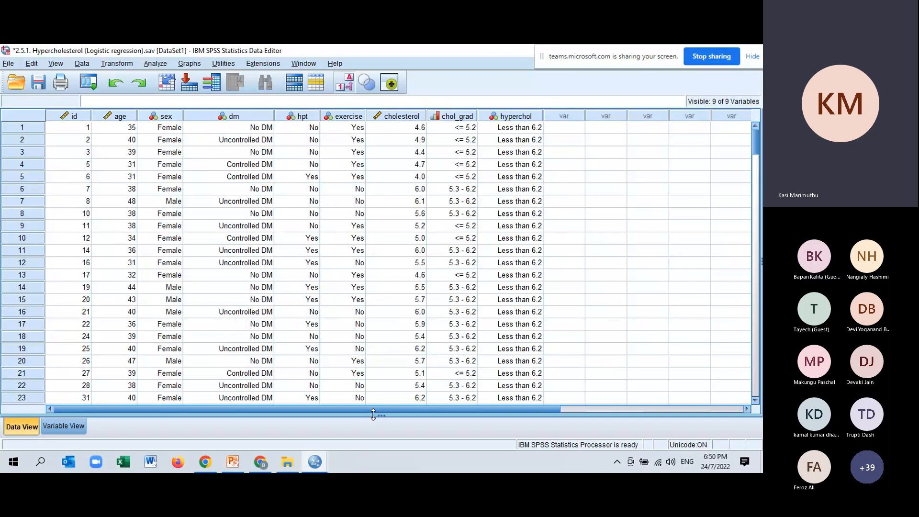
click(155, 64)
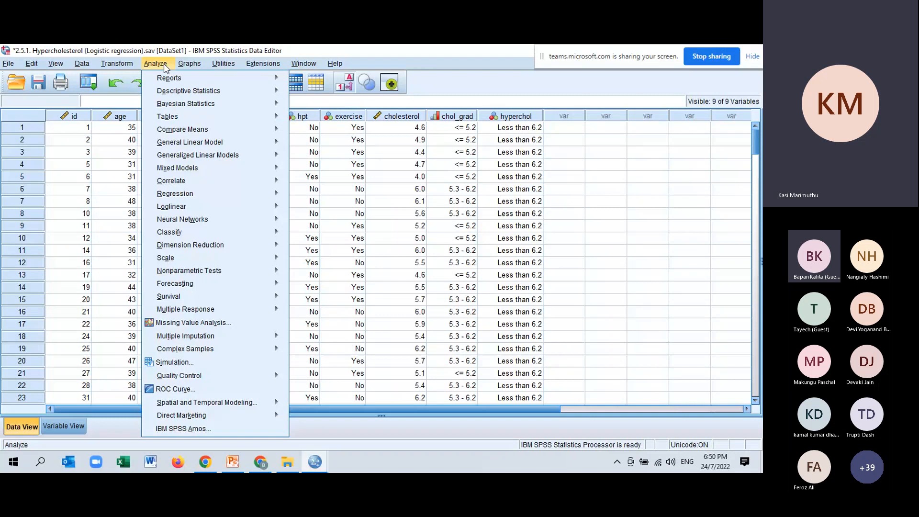
mouse_move(201, 90)
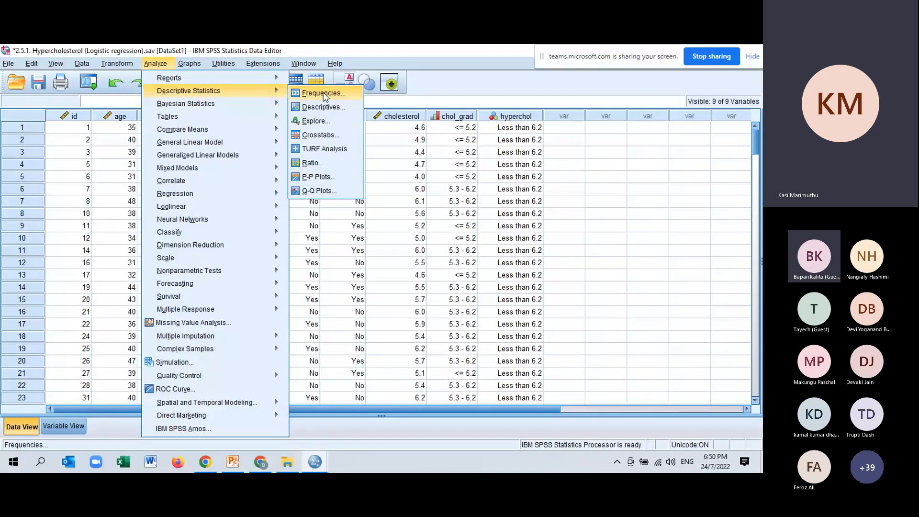
click(323, 94)
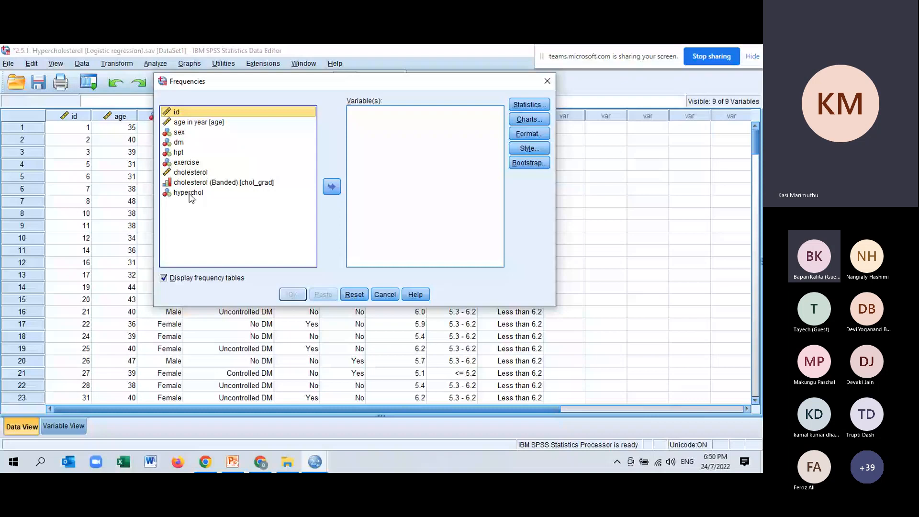
click(188, 193)
click(332, 186)
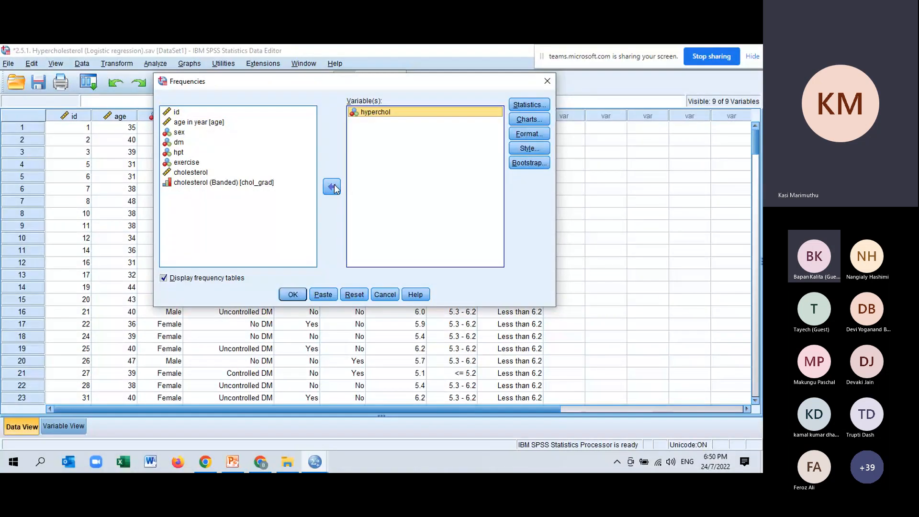
Step: Add a pie chart showing frequencies to the hyperchol Frequencies analysis and run it
click(529, 118)
click(104, 159)
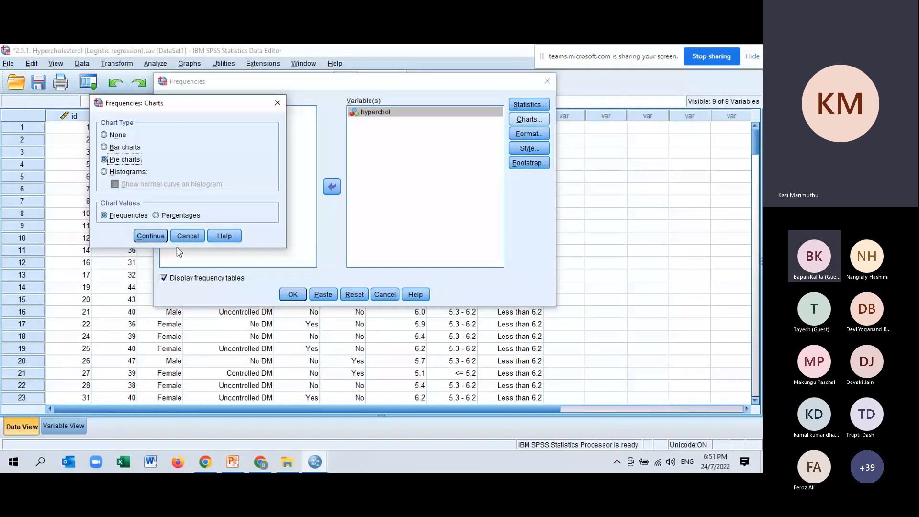
click(151, 235)
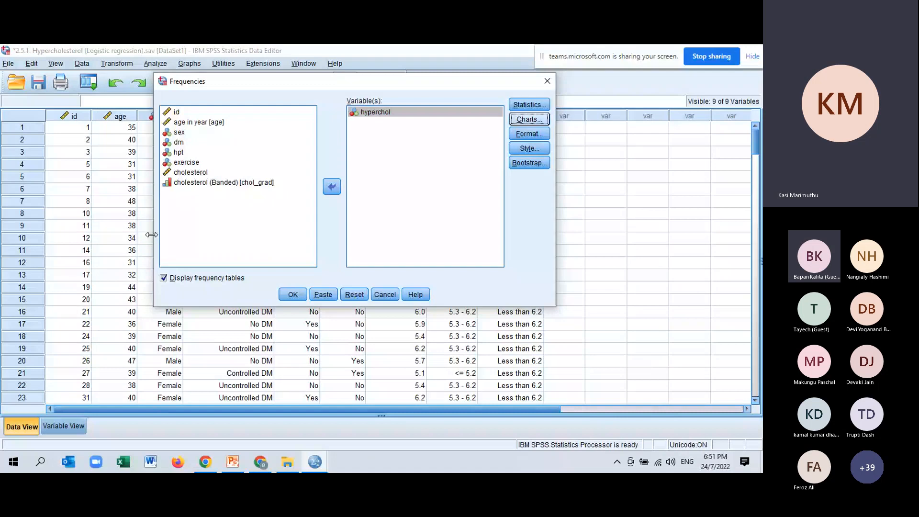
click(294, 295)
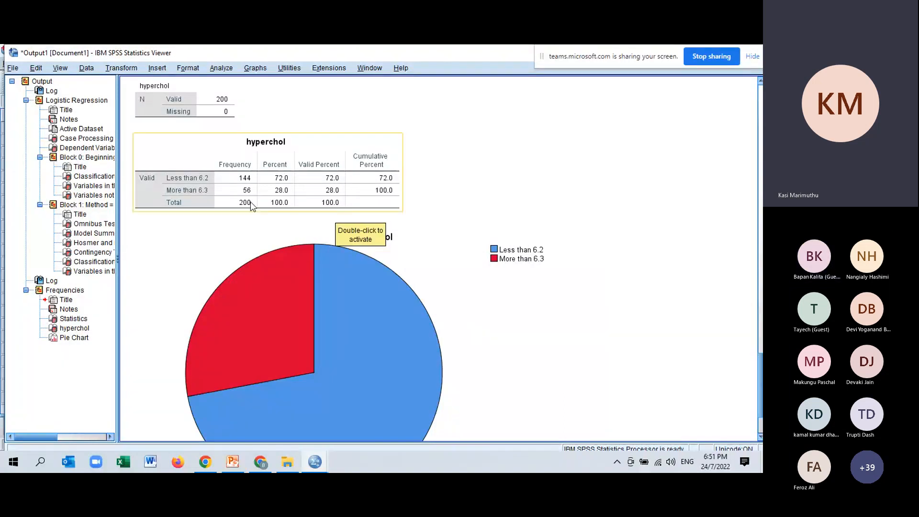
Step: Add data labels with counts and percentages to the slices of the hyperchol pie chart, and review it in the output
scroll(309, 163, down, 3)
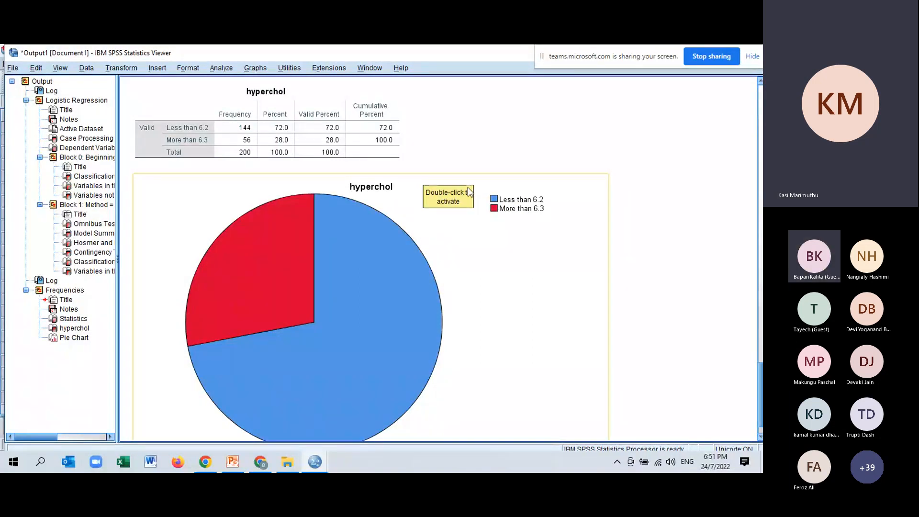
scroll(468, 192, down, 1)
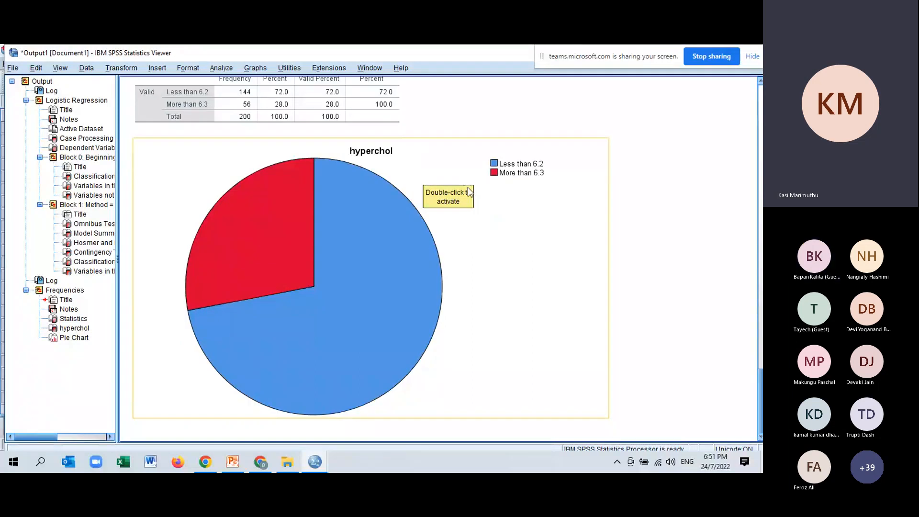
click(282, 254)
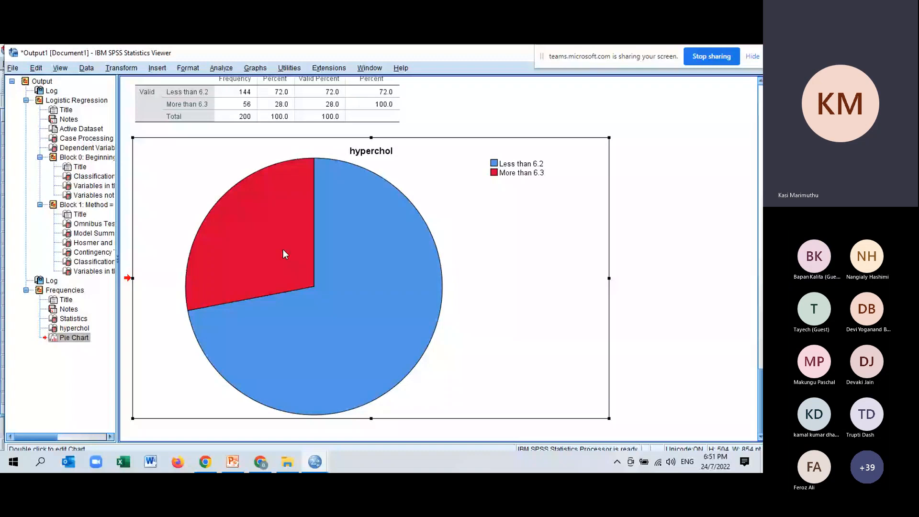
double_click(283, 253)
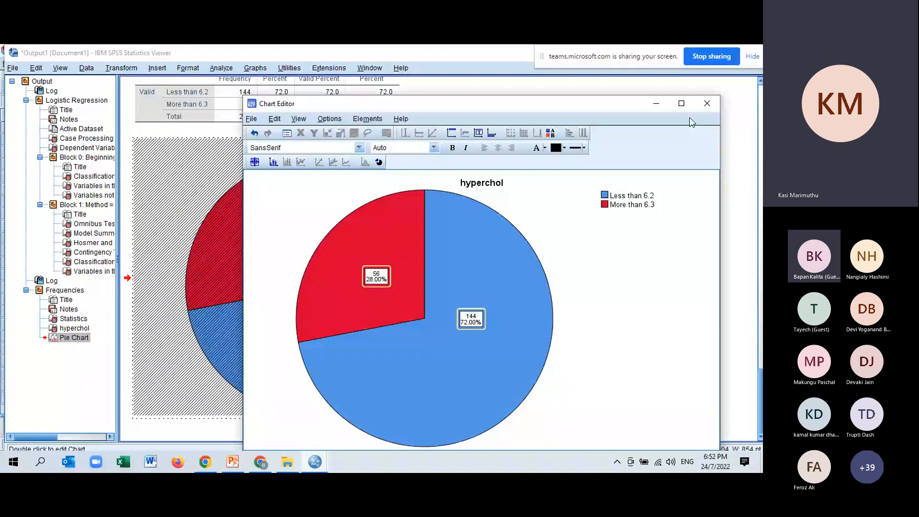
click(708, 104)
scroll(431, 230, down, 5)
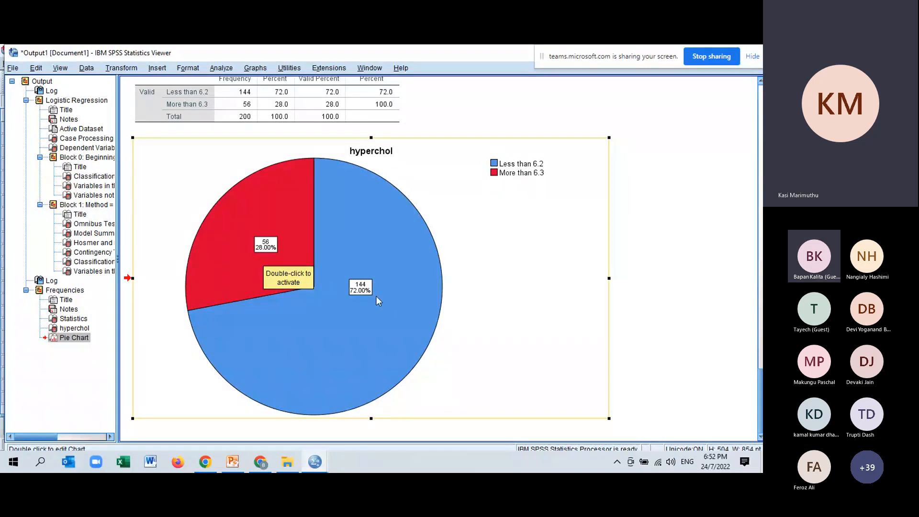
scroll(380, 249, up, 2)
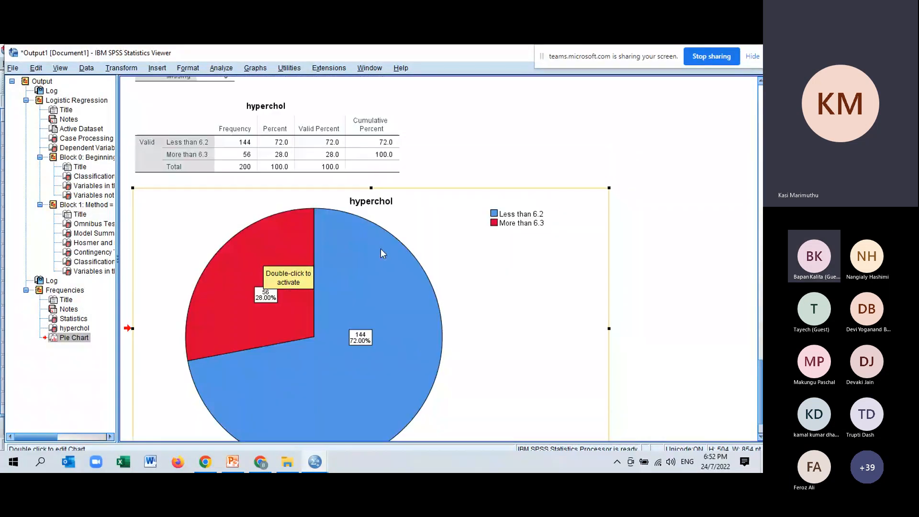
scroll(381, 249, down, 2)
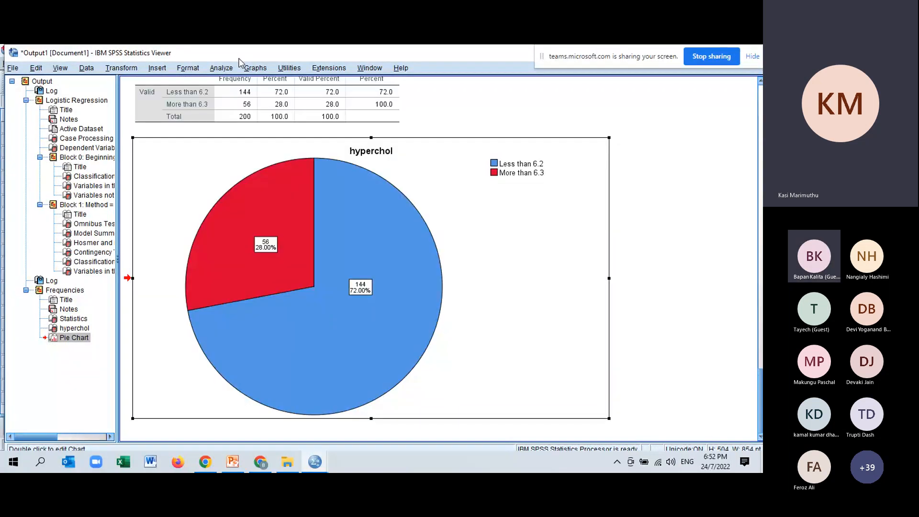
Step: Set up an Explore analysis with age in year as the dependent variable and hyperchol as the factor
click(222, 68)
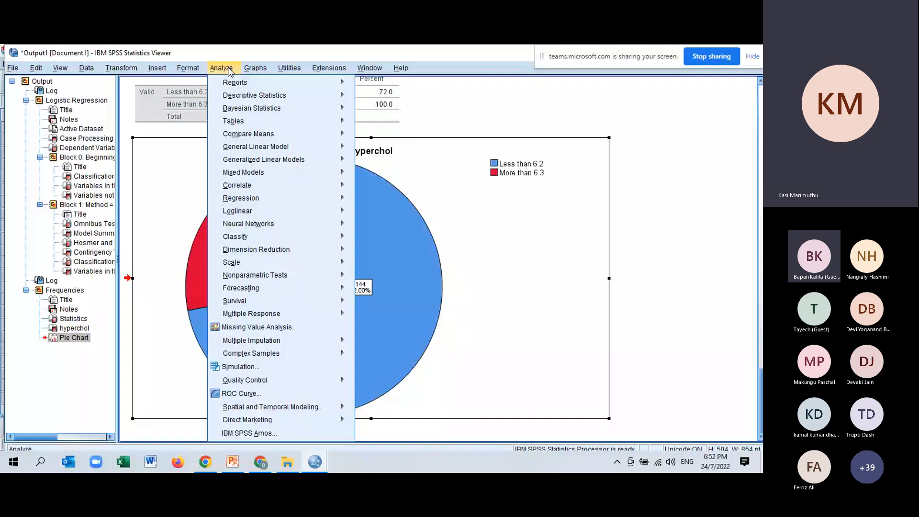
mouse_move(253, 96)
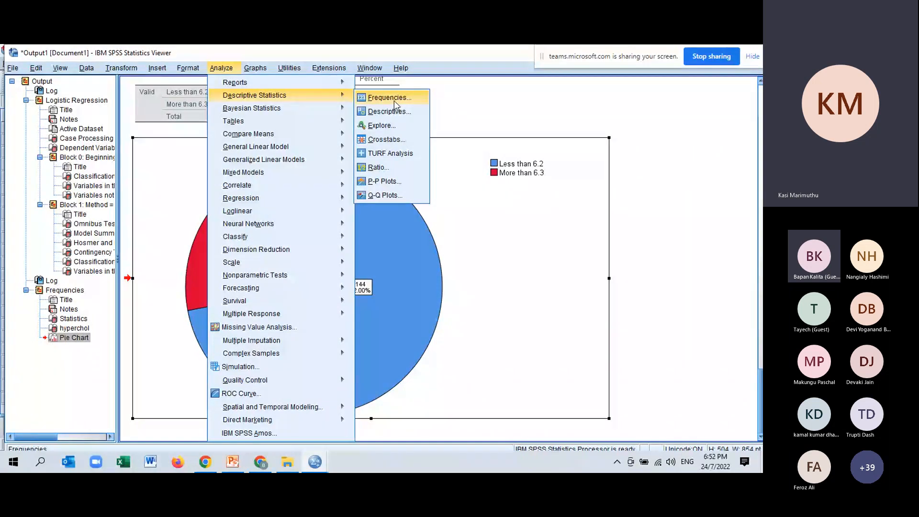
click(386, 126)
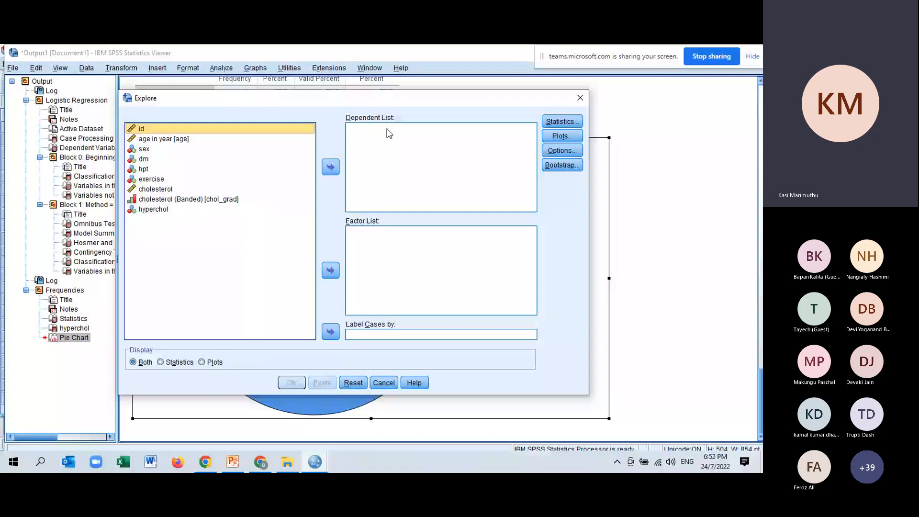
click(153, 209)
click(330, 271)
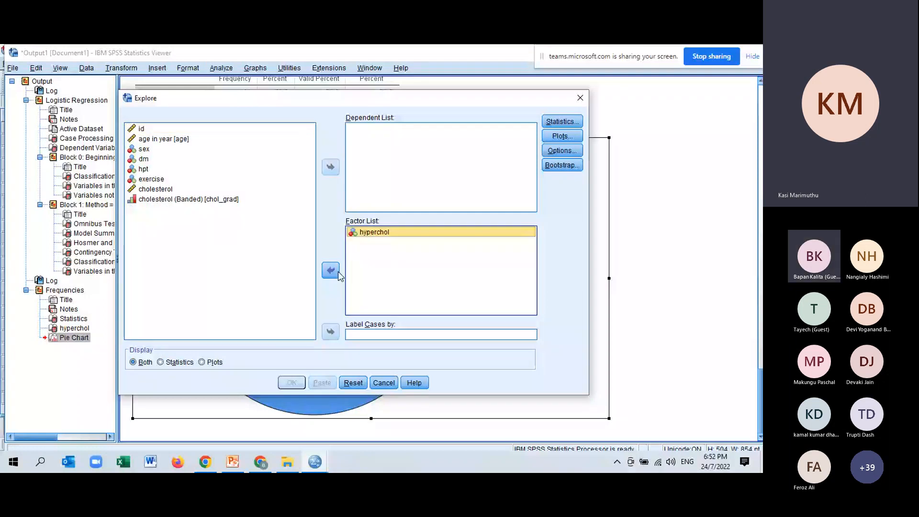
click(172, 145)
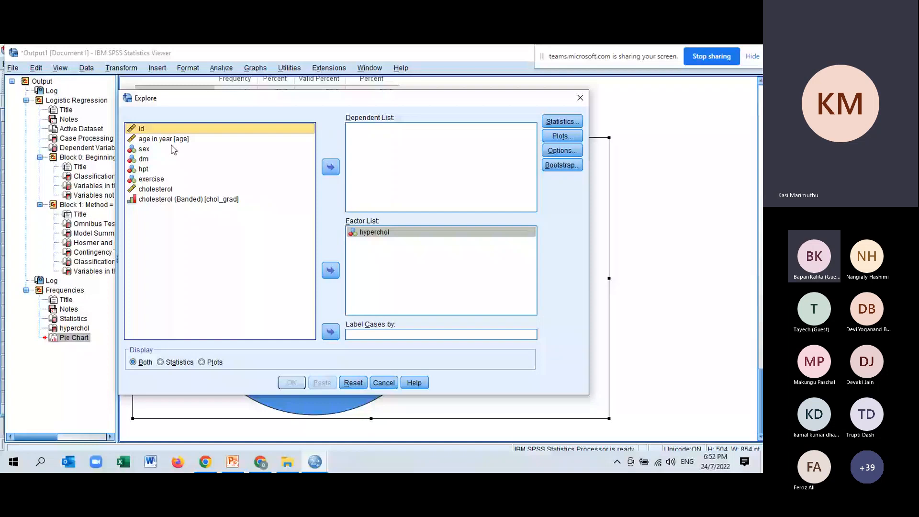
click(171, 140)
click(331, 167)
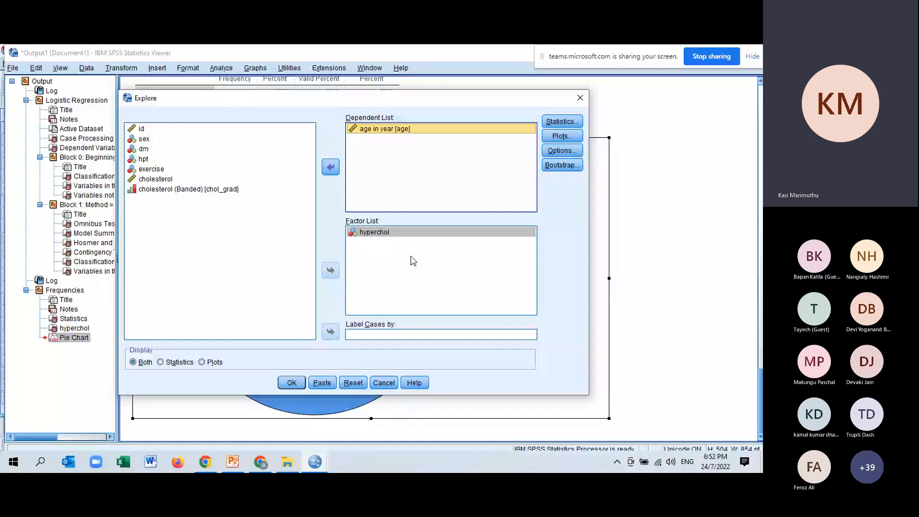
Step: Keep Descriptives with a 95% confidence interval for the mean in the Explore statistics, and run the analysis
click(562, 121)
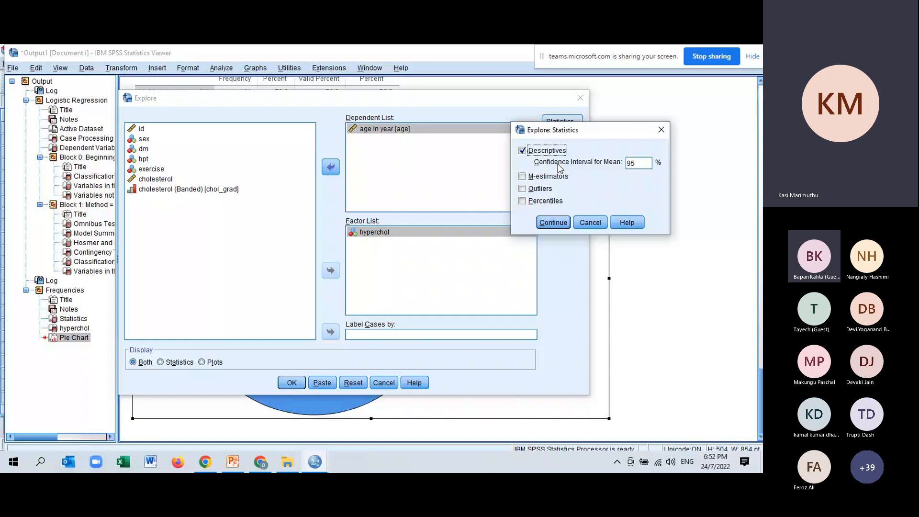
drag(584, 130, 665, 102)
click(638, 195)
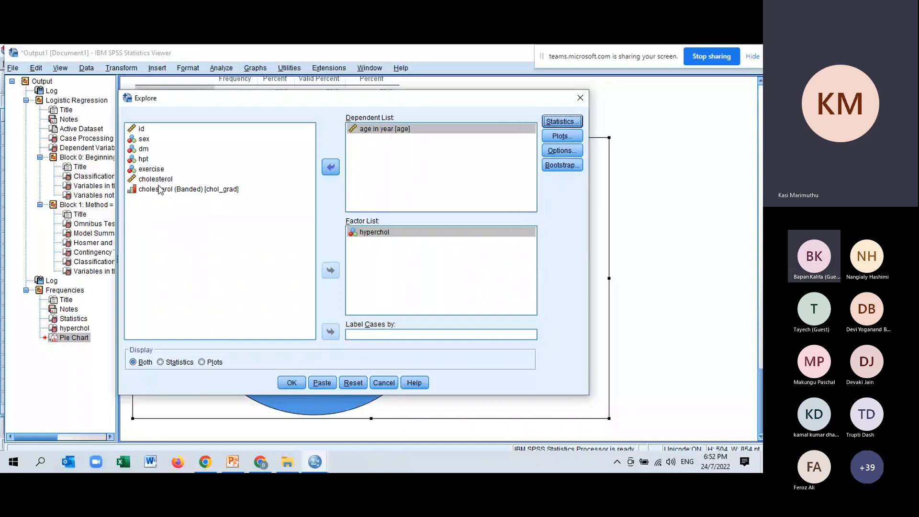
click(291, 384)
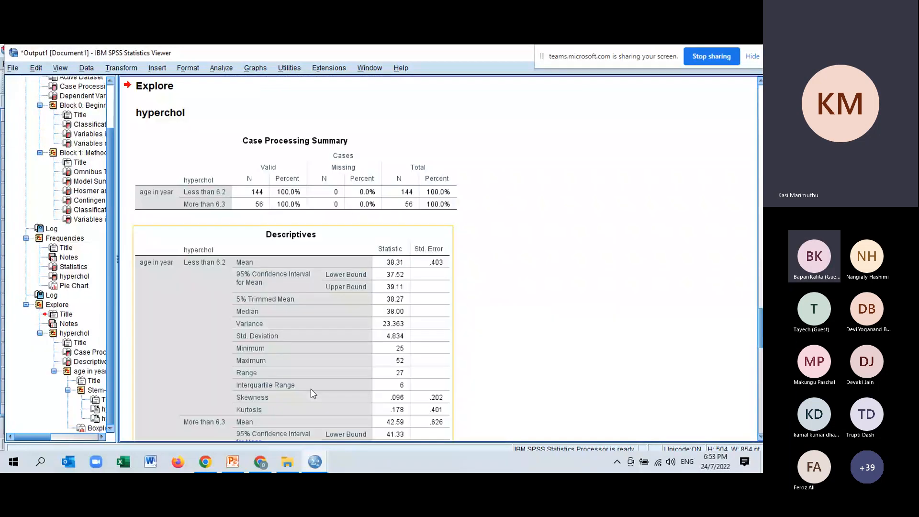
Step: Examine the age mean and standard deviation per hyperchol group in Descriptives, and compare them with the PowerPoint Data Presentation table
scroll(312, 388, down, 5)
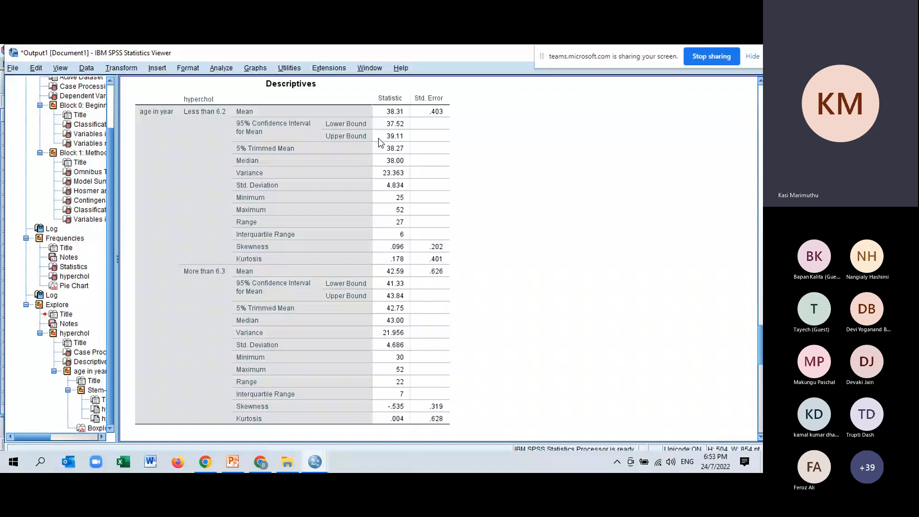
click(380, 142)
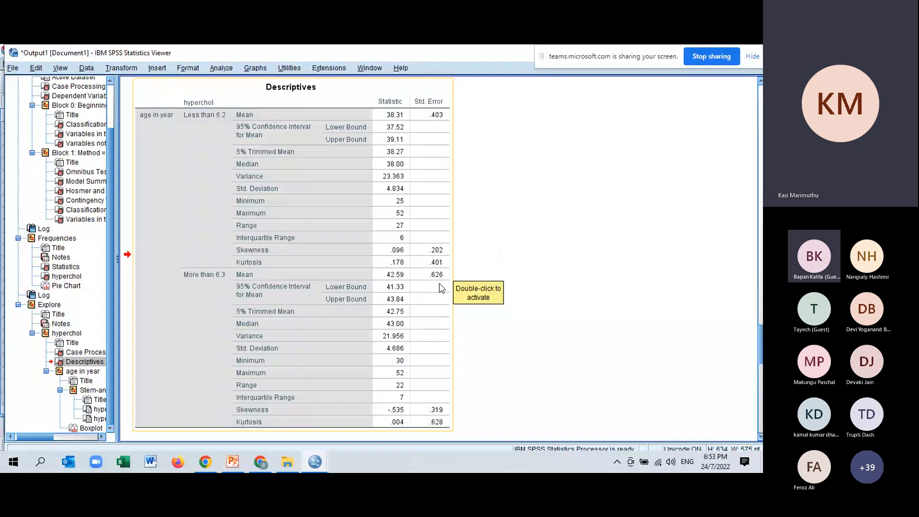
scroll(308, 335, down, 2)
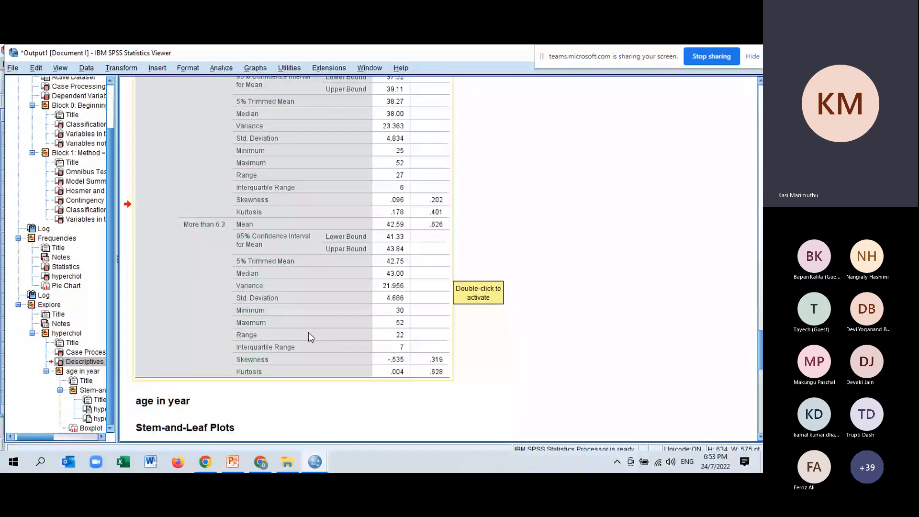
scroll(309, 333, up, 4)
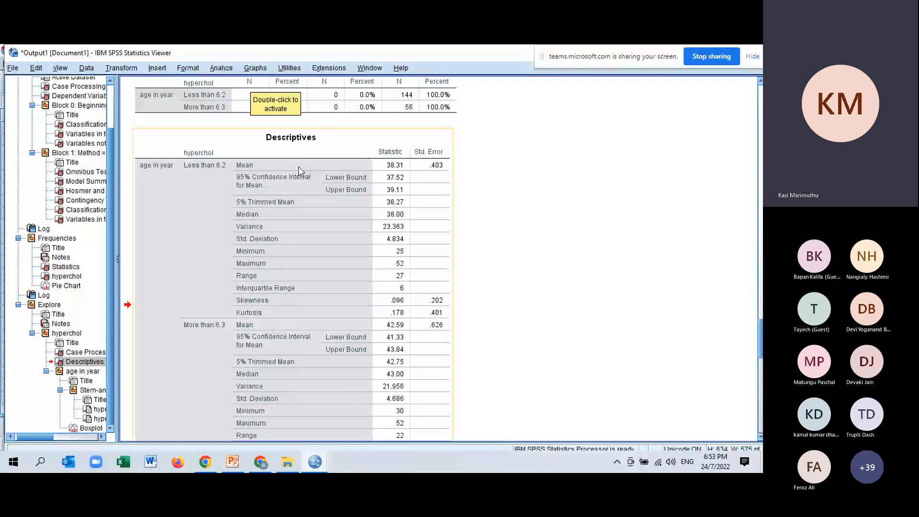
scroll(298, 166, up, 2)
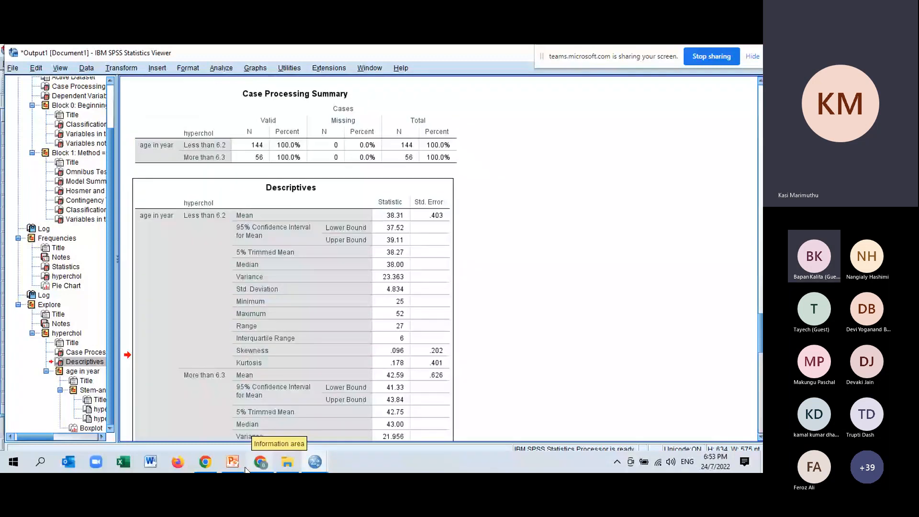
click(234, 463)
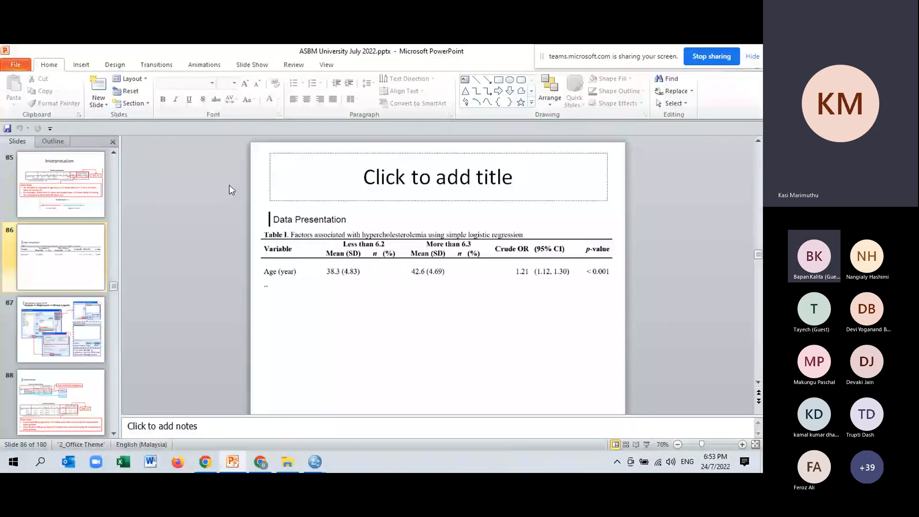
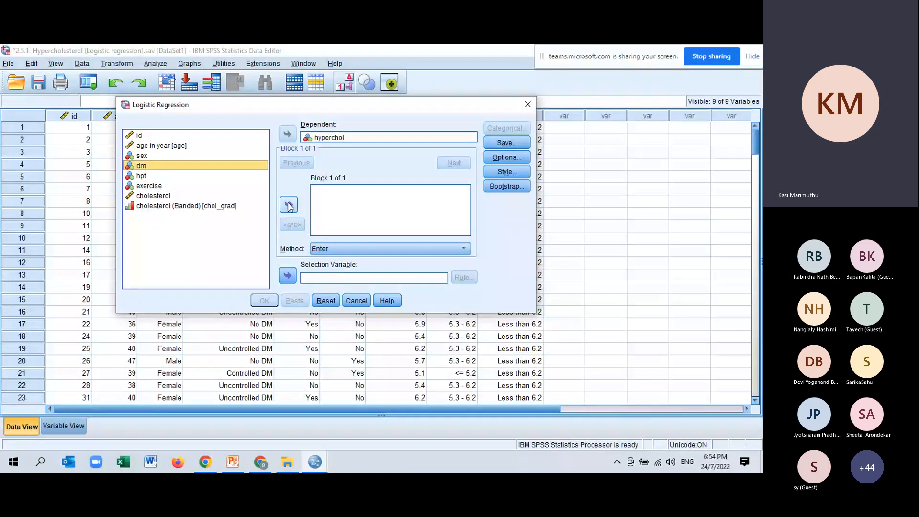
Step: Add dm as the covariate for hyperchol and define it as categorical with an Indicator contrast and the first category as reference
click(289, 205)
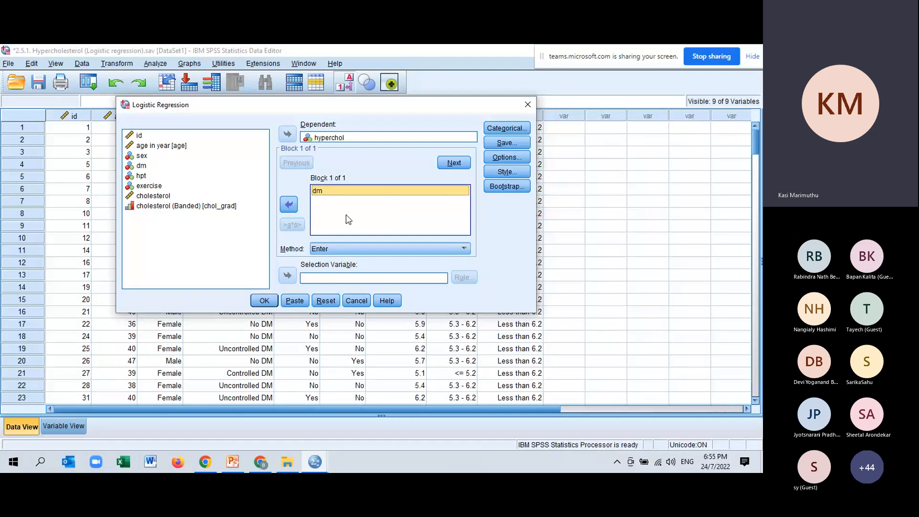
click(517, 130)
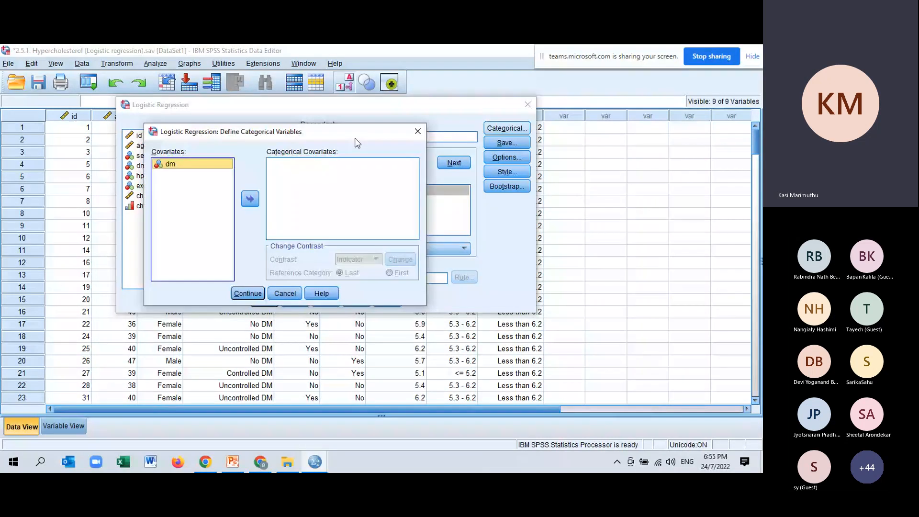
drag(354, 138, 477, 174)
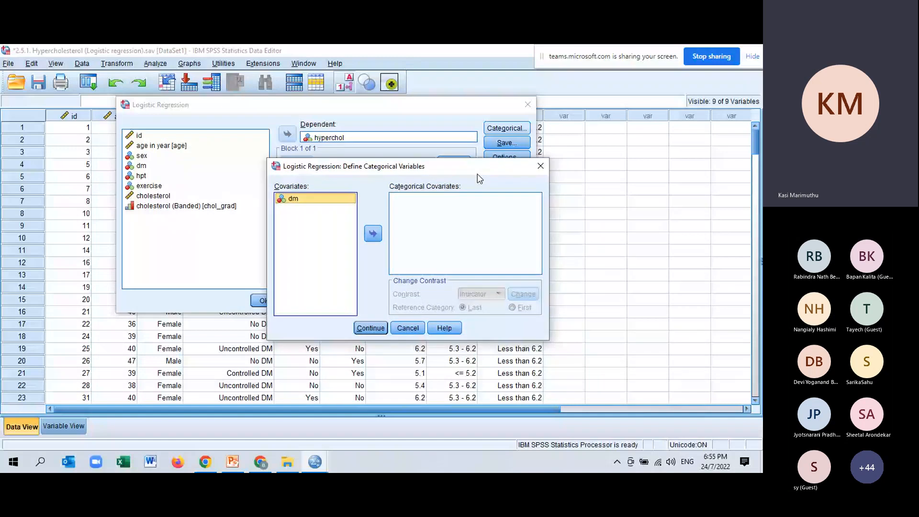
click(373, 234)
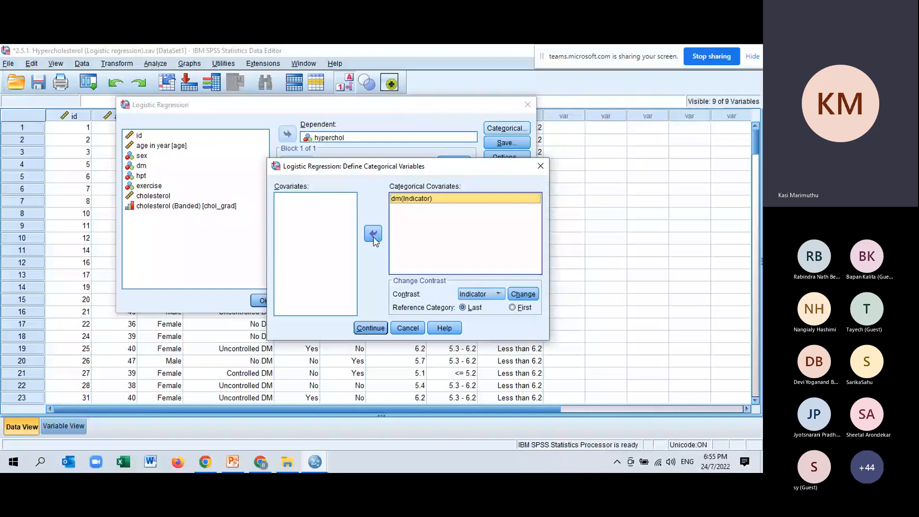
click(512, 308)
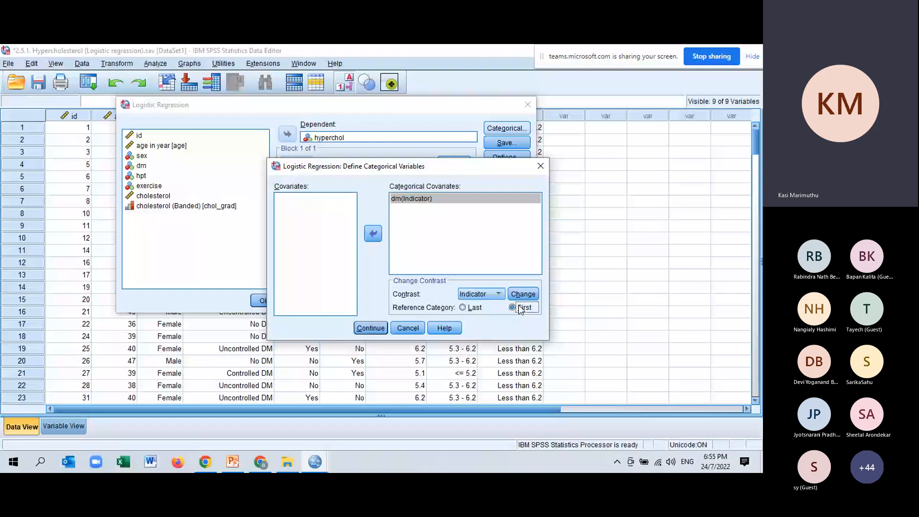
click(526, 297)
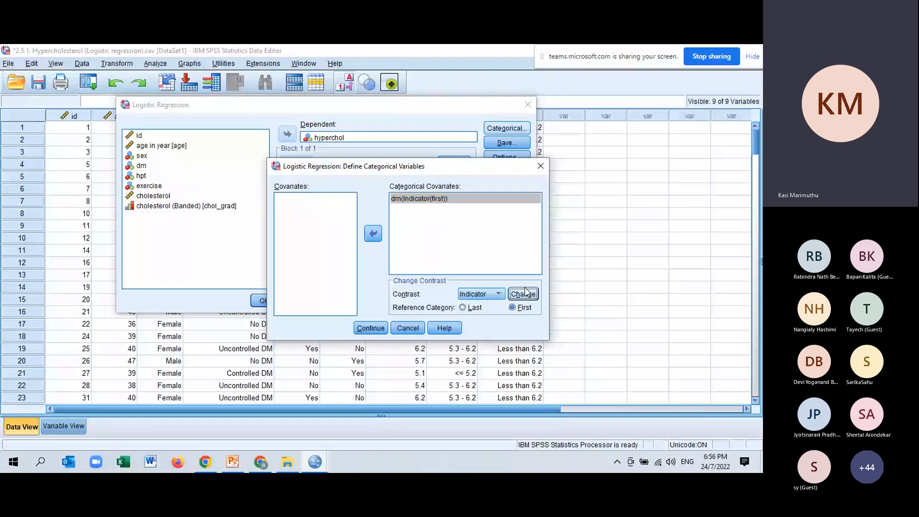
click(376, 330)
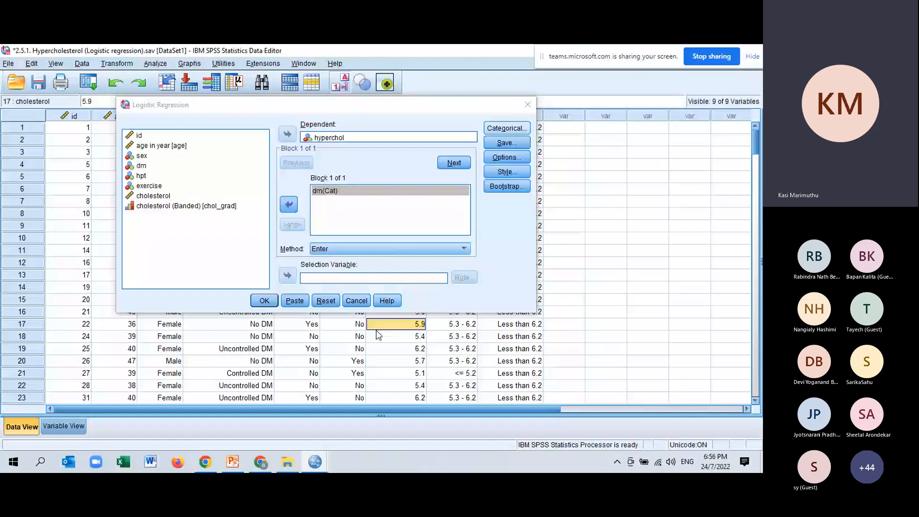
Step: Keep Hosmer-Lemeshow goodness-of-fit and the 95% CI for exp(B) in the logistic regression options, and run the analysis
click(511, 156)
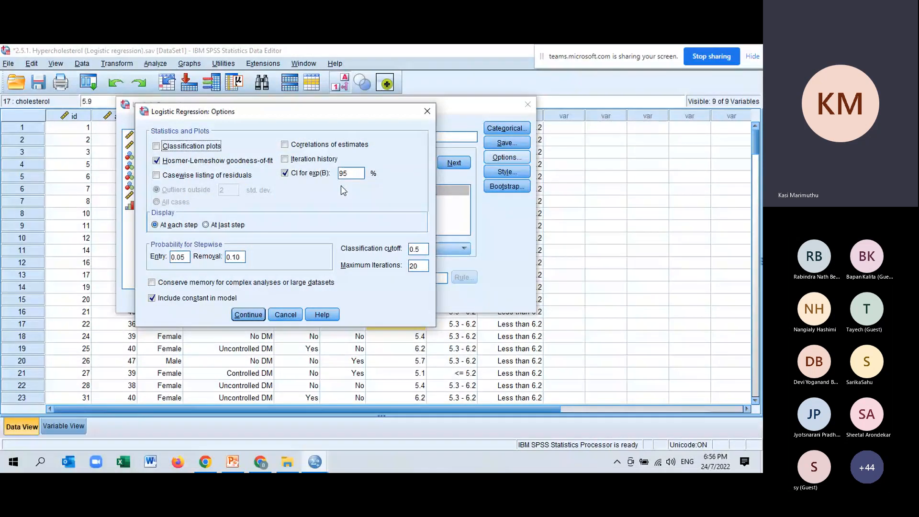
click(250, 314)
click(269, 302)
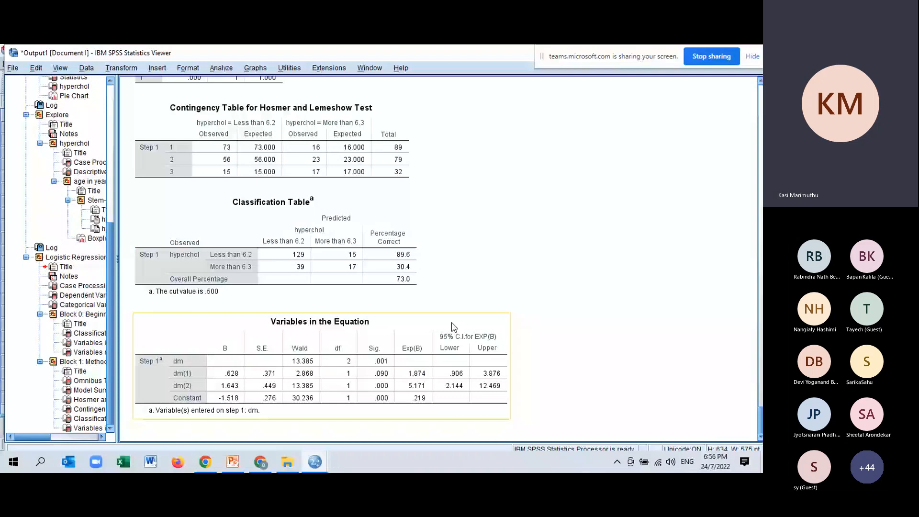
Step: Examine the Classification Table and the dm(1) and dm(2) rows of Variables in the Equation, including Sig. and Exp(B)
click(200, 245)
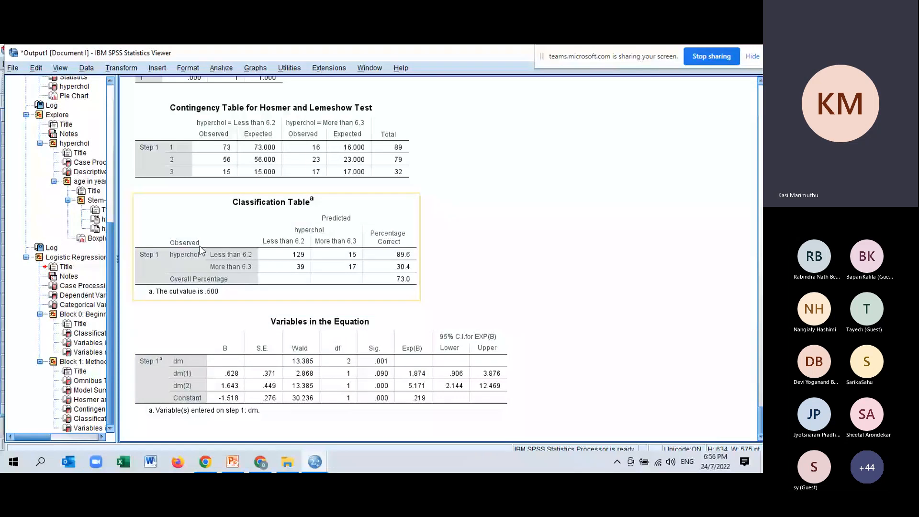
click(437, 283)
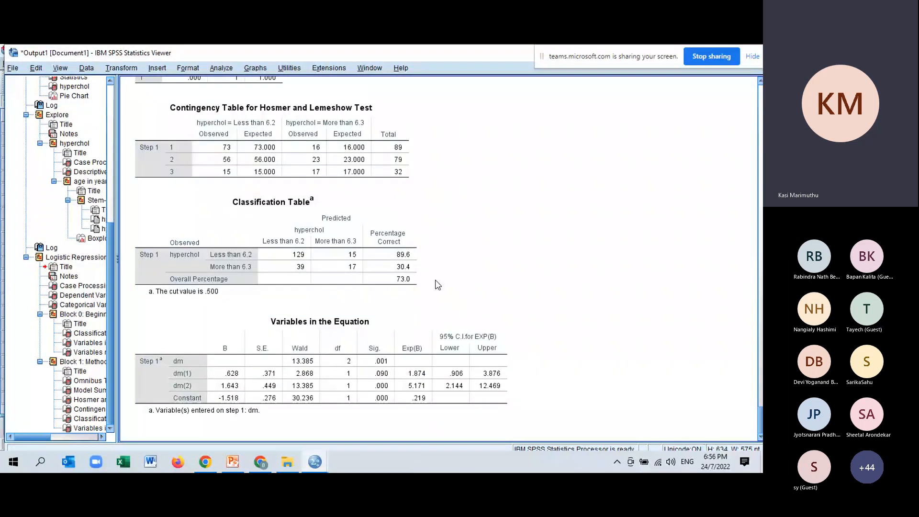
click(414, 297)
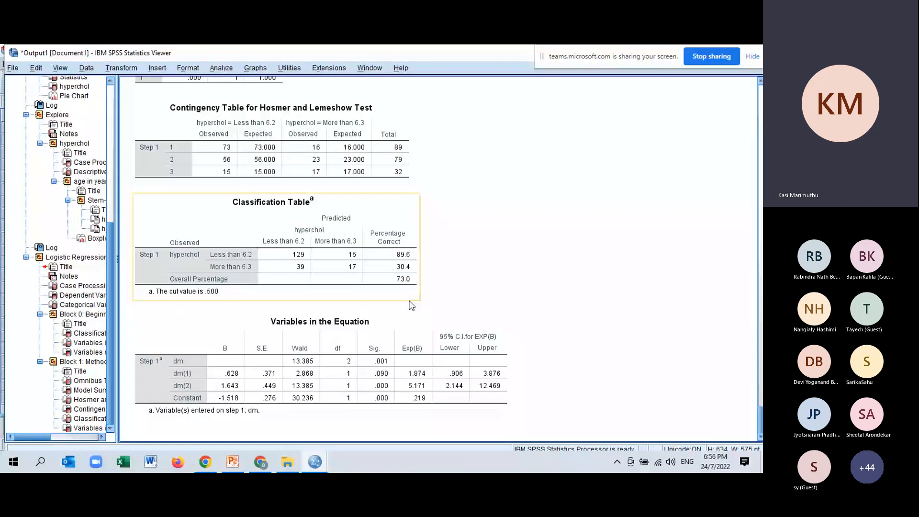
click(440, 294)
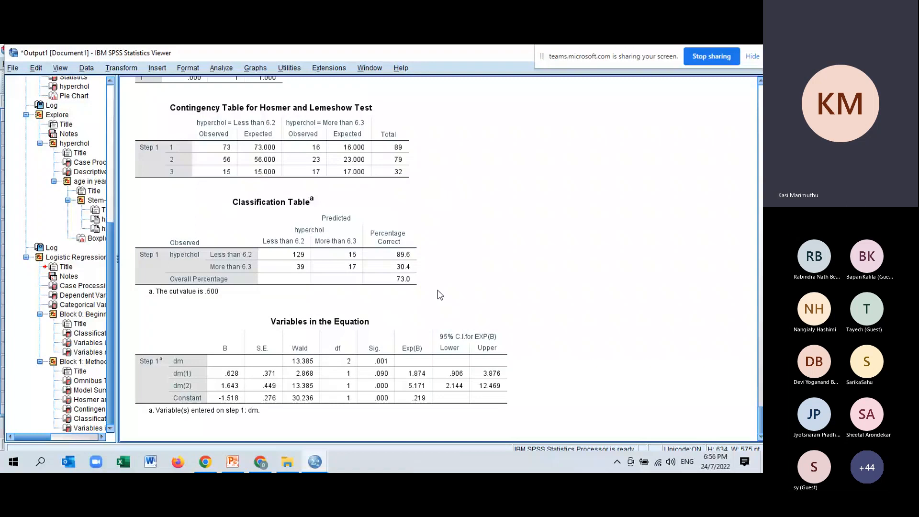
click(176, 366)
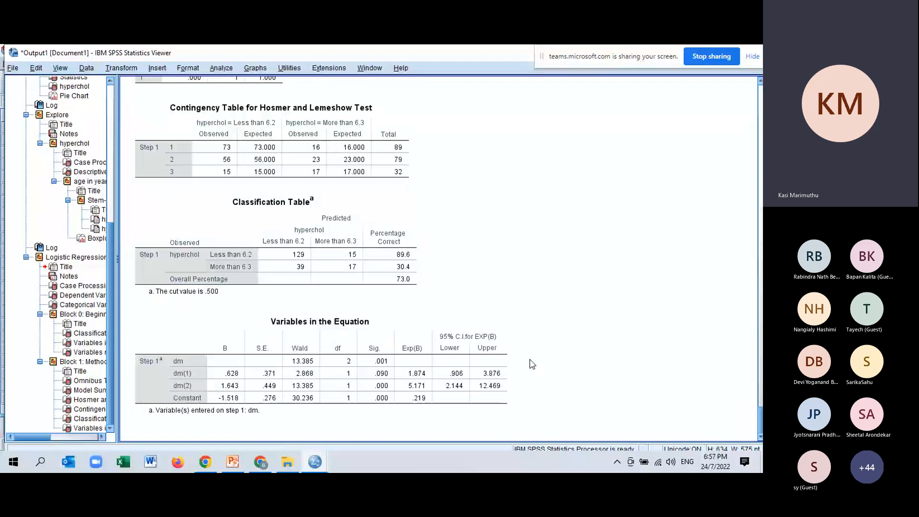
click(381, 406)
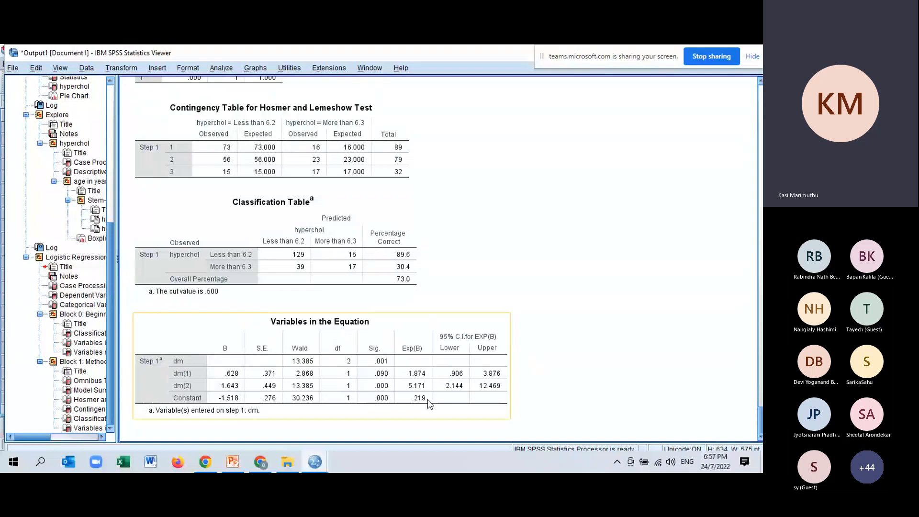
click(418, 370)
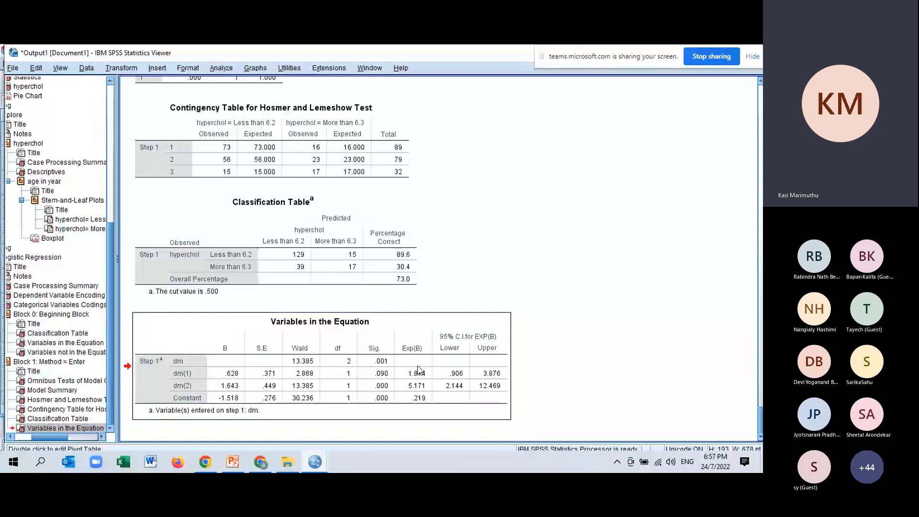
Step: Switch to PowerPoint and show the Interpretation slide on dm coding and odds ratios, slide 88, as a full-screen slide show
click(235, 463)
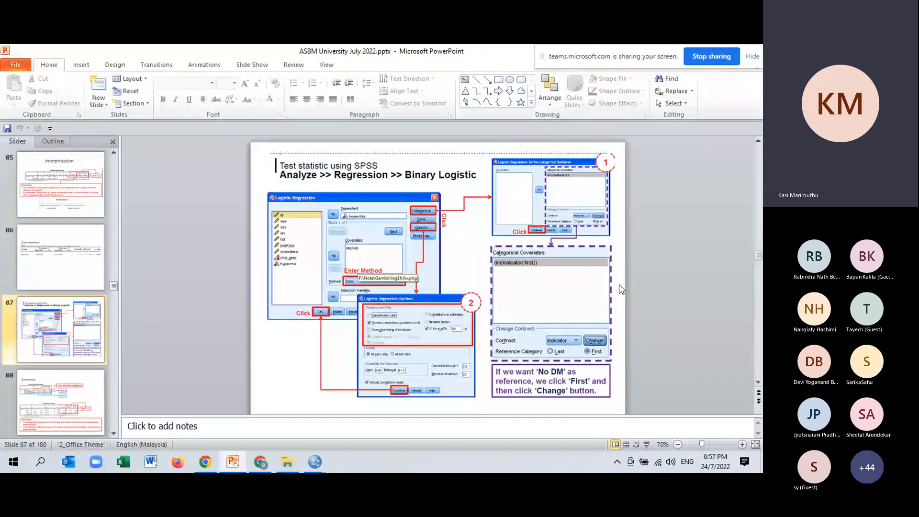
scroll(621, 289, down, 1)
scroll(621, 289, down, 1)
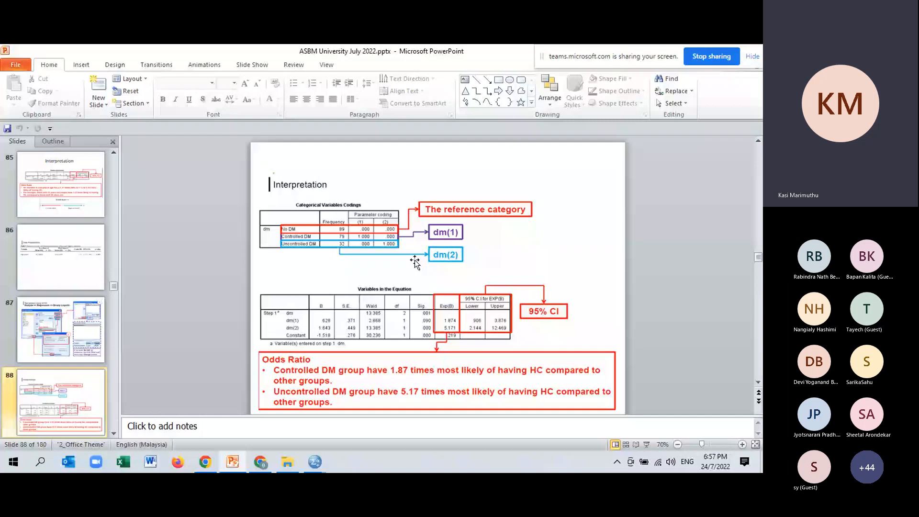
key(shift+F5)
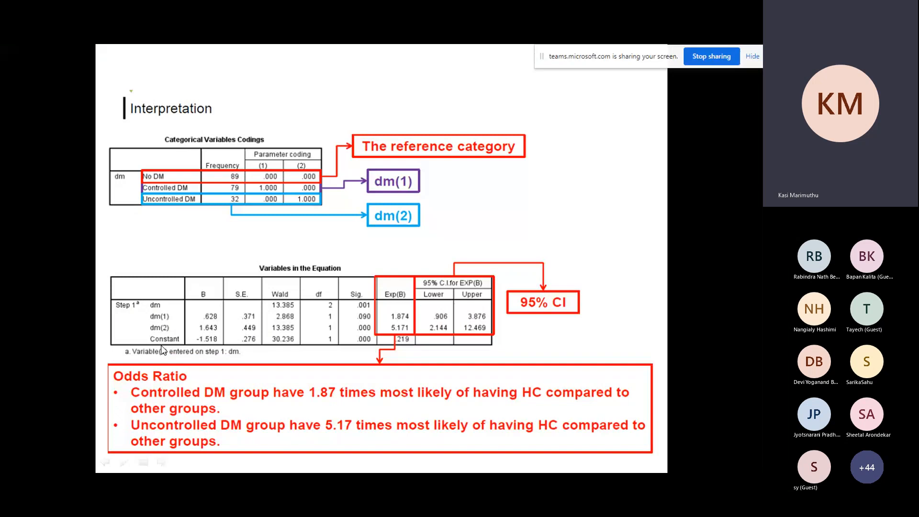
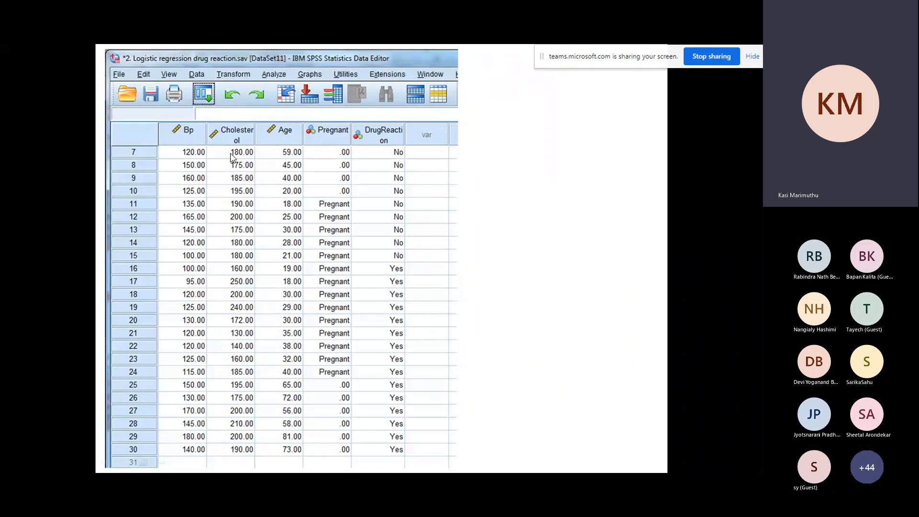
Step: Leave the slide show and open 2.5.2. Logistic regression drug reaction.sav from the July 2022 workshop folder in SPSS
key(Right)
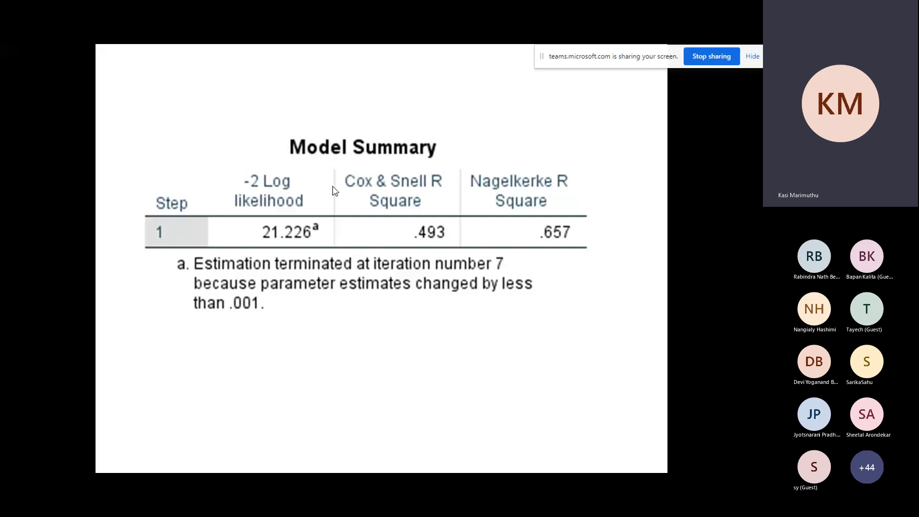
key(Escape)
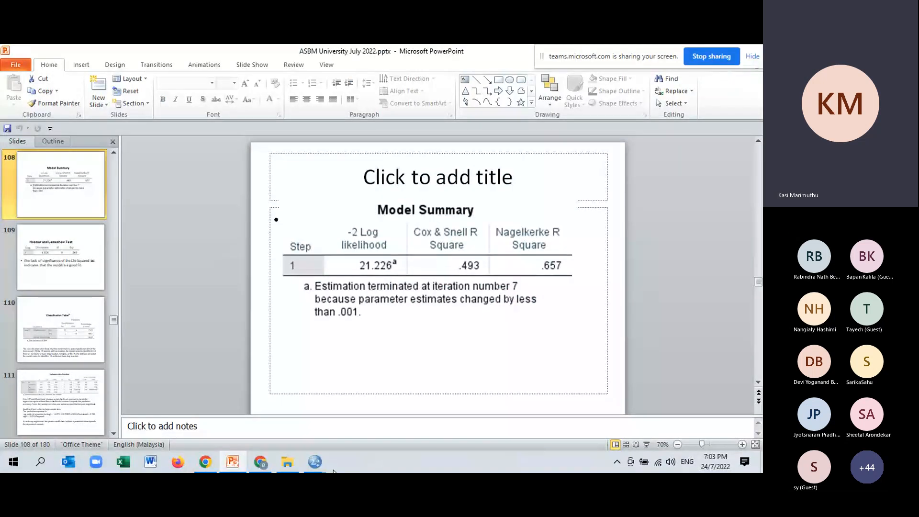
mouse_move(320, 465)
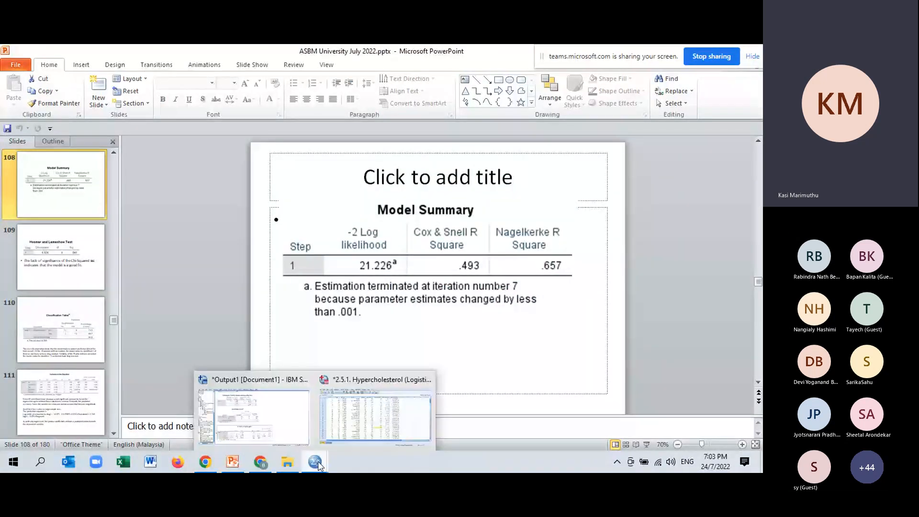
click(288, 459)
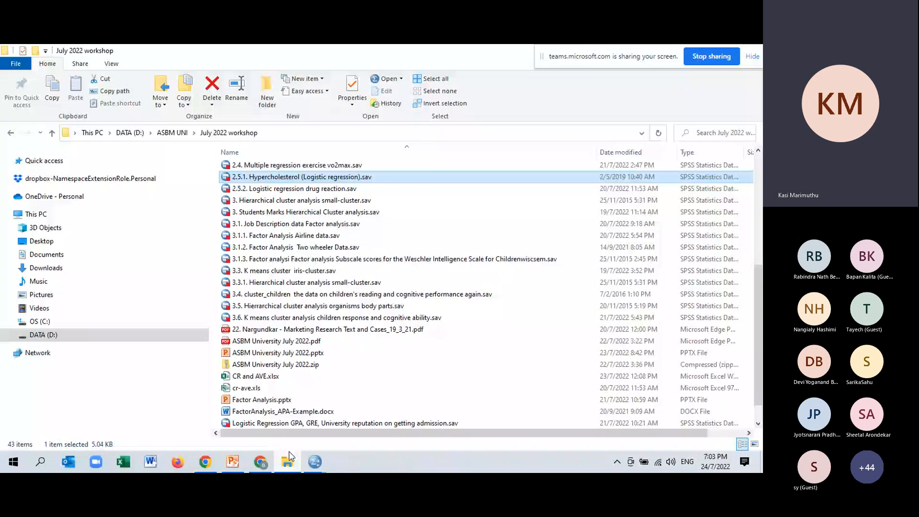
scroll(334, 297, up, 2)
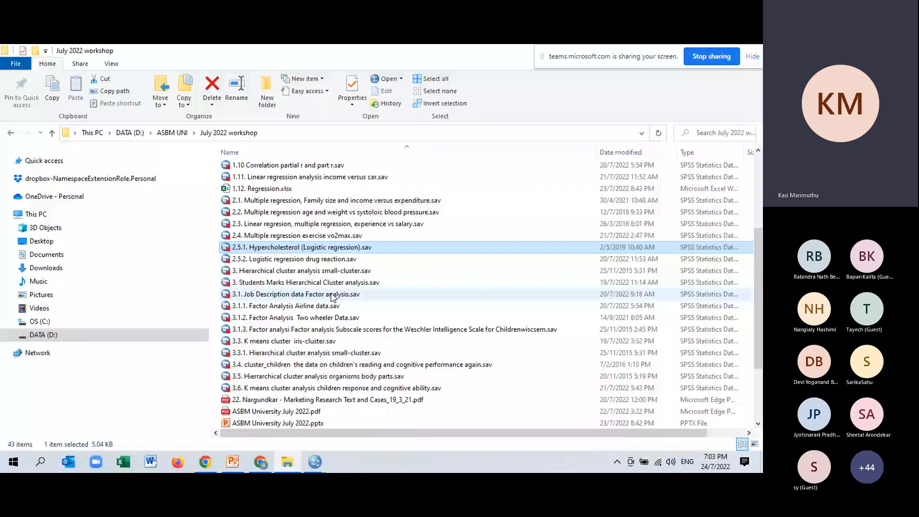
click(298, 259)
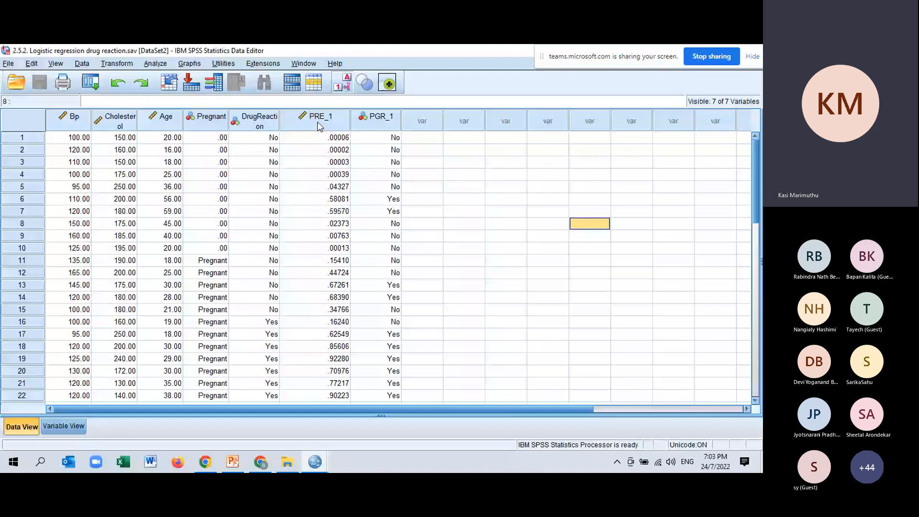
Step: Delete the PRE_1 and PGR_1 variables from the drug reaction dataset
click(318, 122)
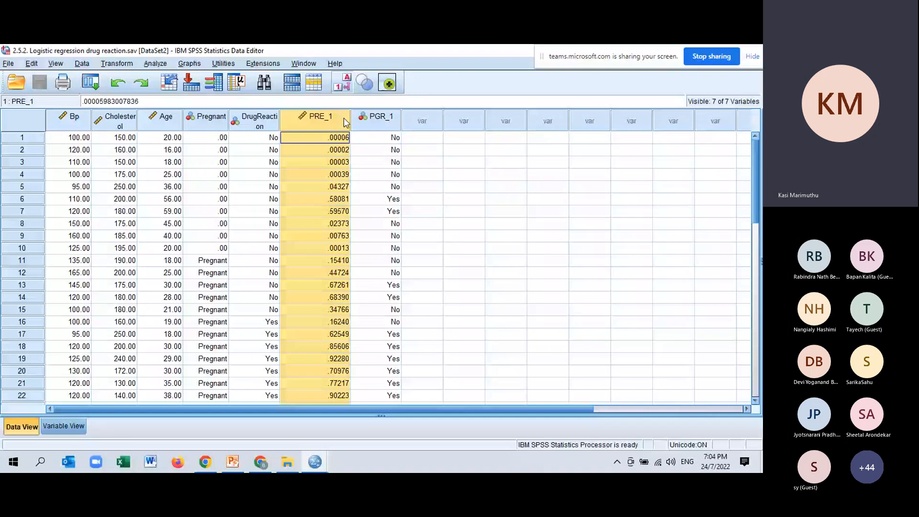
shift+click(378, 121)
right_click(341, 120)
click(378, 194)
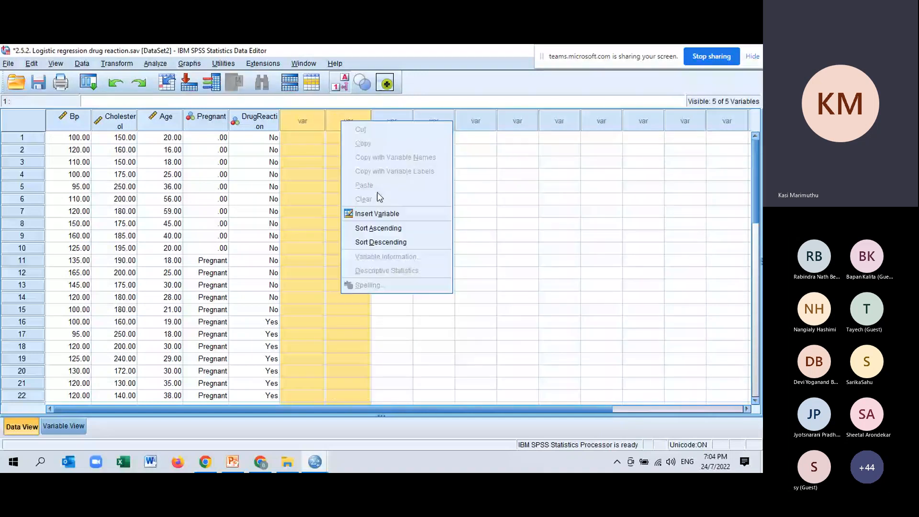
click(602, 223)
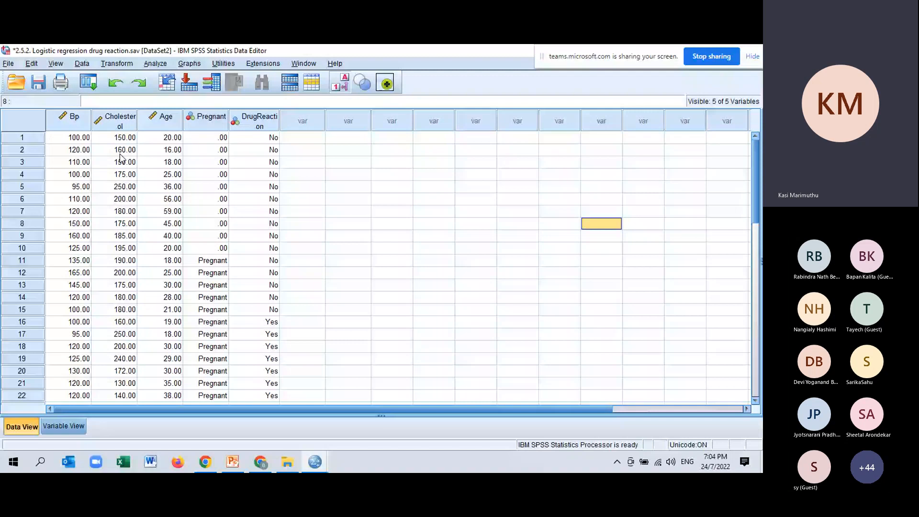
Step: Set up a binary logistic regression with DrugReaction as dependent and Bp, Cholesterol, Age and Pregnant as covariates
click(252, 119)
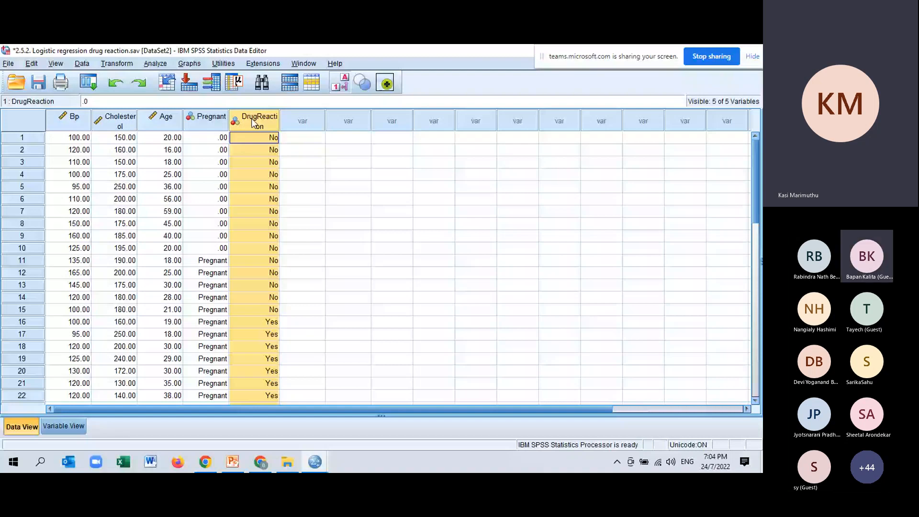
drag(72, 120, 186, 191)
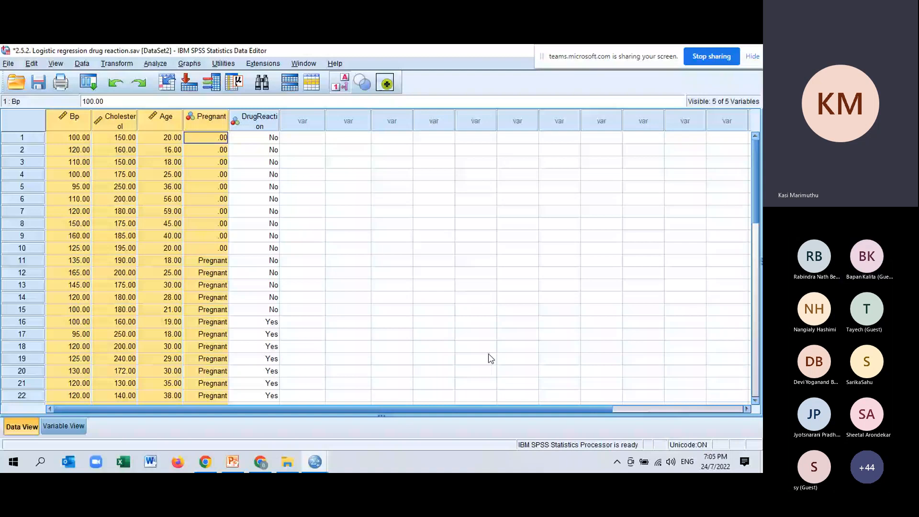
click(153, 67)
mouse_move(229, 196)
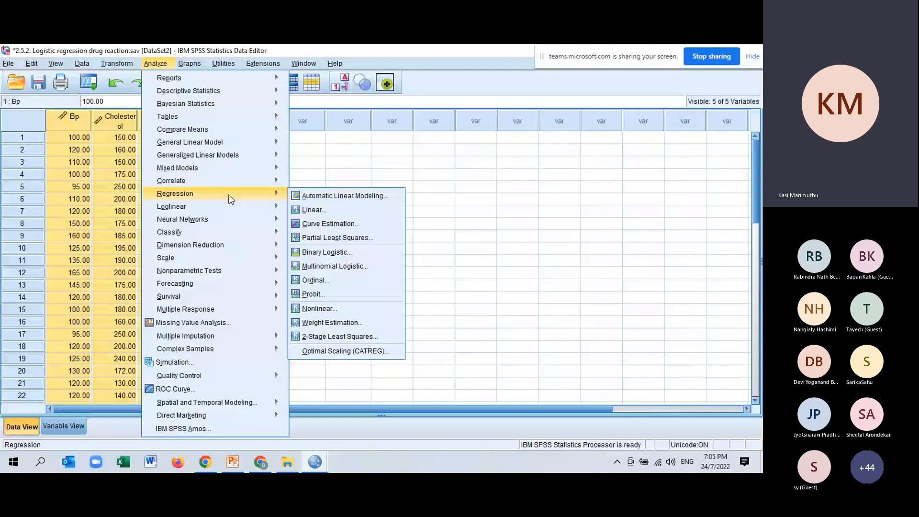
click(327, 253)
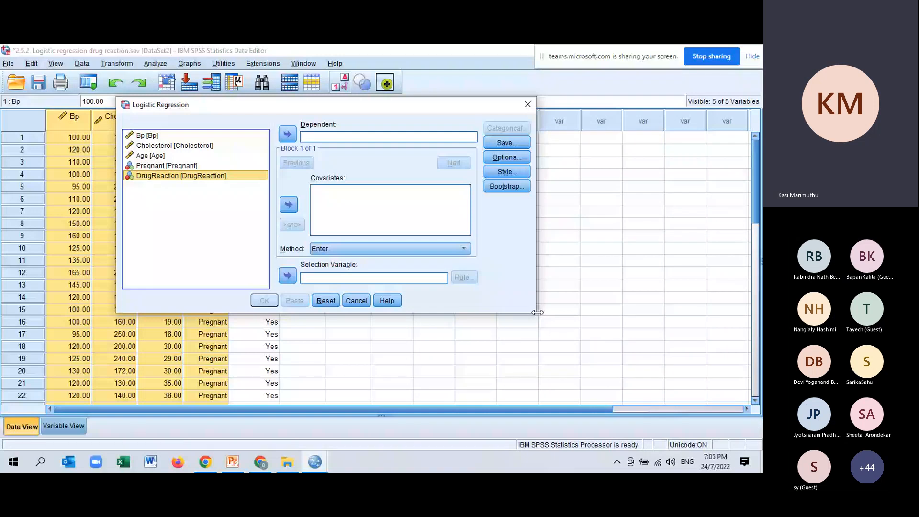
drag(538, 312, 535, 381)
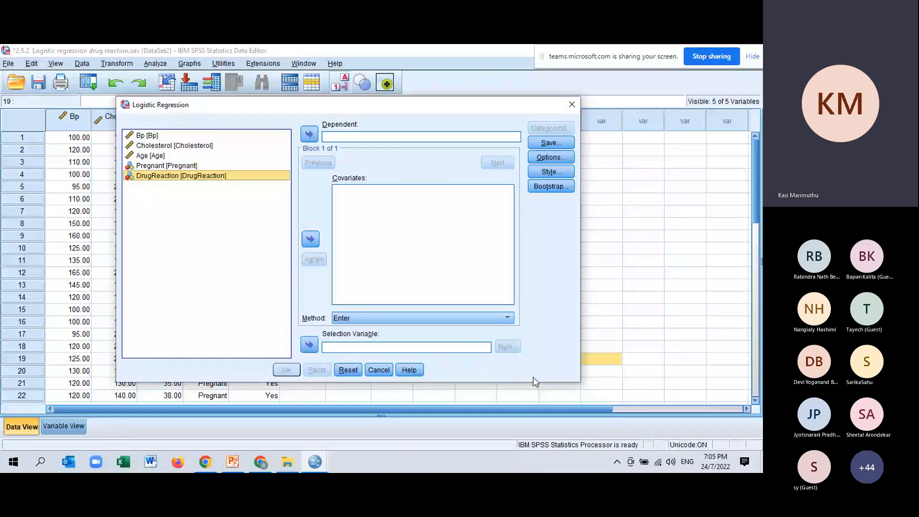
click(309, 134)
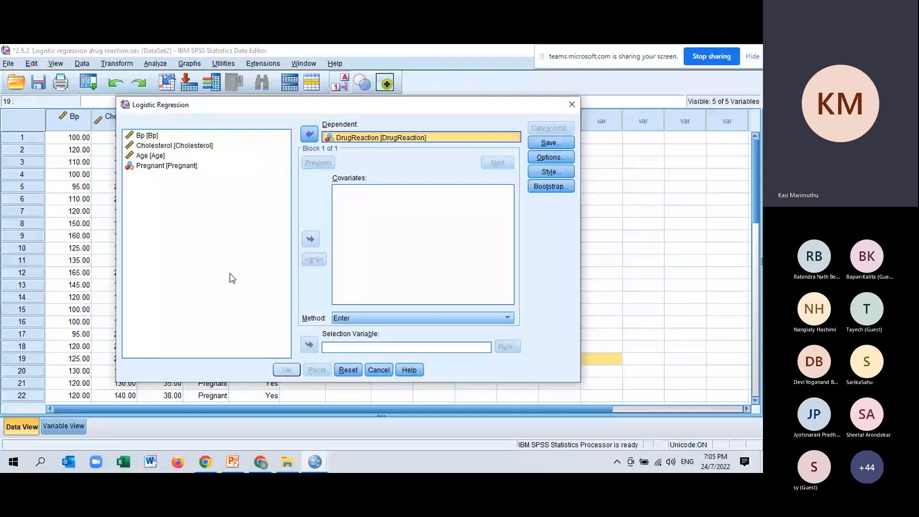
drag(147, 136, 166, 166)
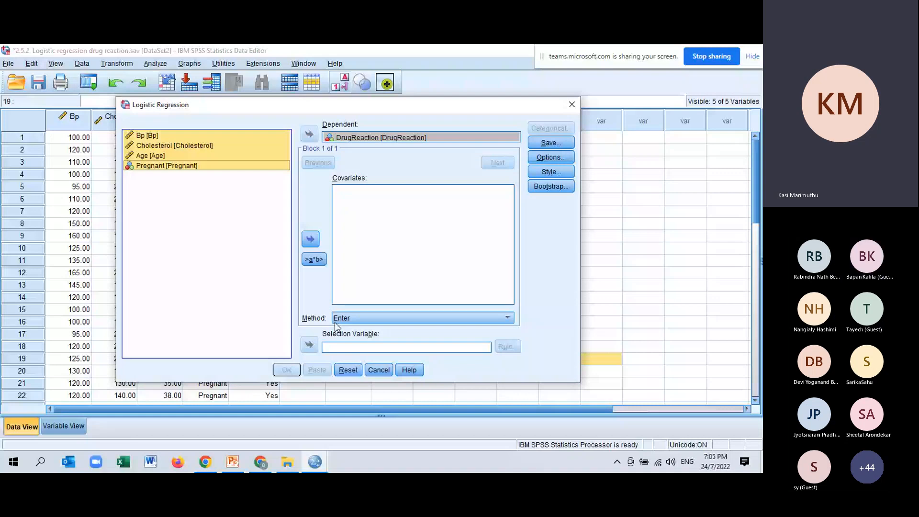
click(310, 239)
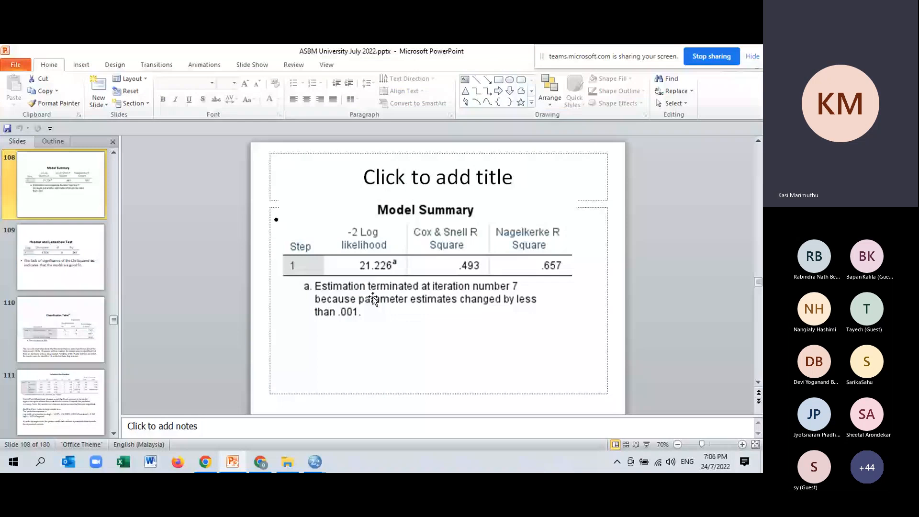
Step: Review the PowerPoint slides on the drug reaction model, from the Classification Table to Variables in the Equation
key(Page_Down)
key(Page_Down)
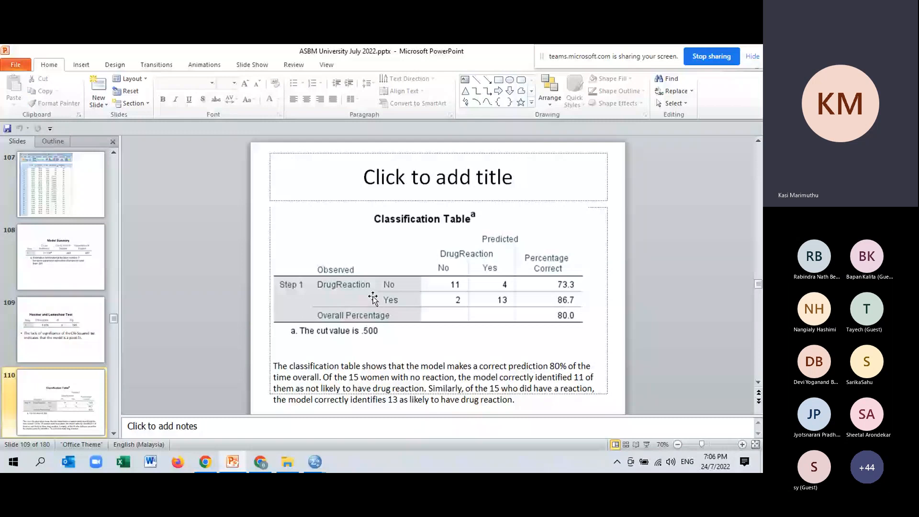
scroll(373, 299, down, 3)
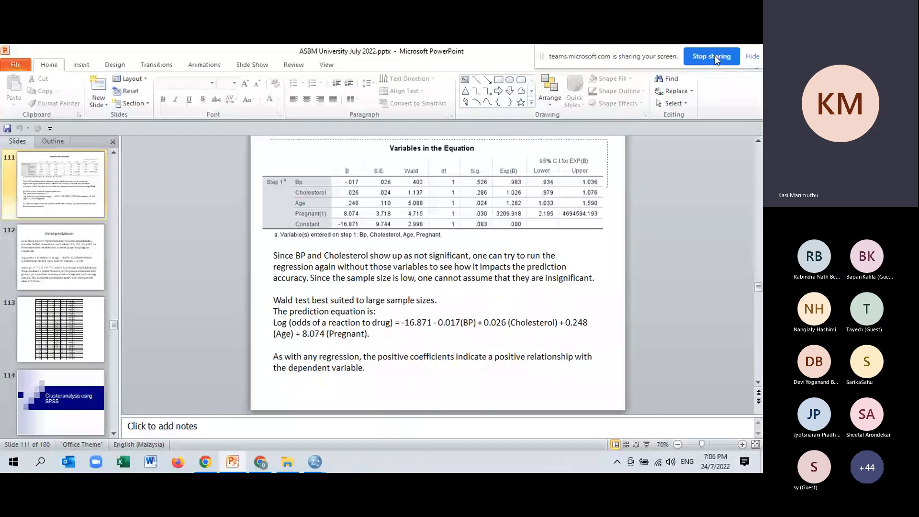
Step: Return to the SPSS drug reaction regression and define Pregnant as categorical with an Indicator contrast and the first category as reference
click(315, 462)
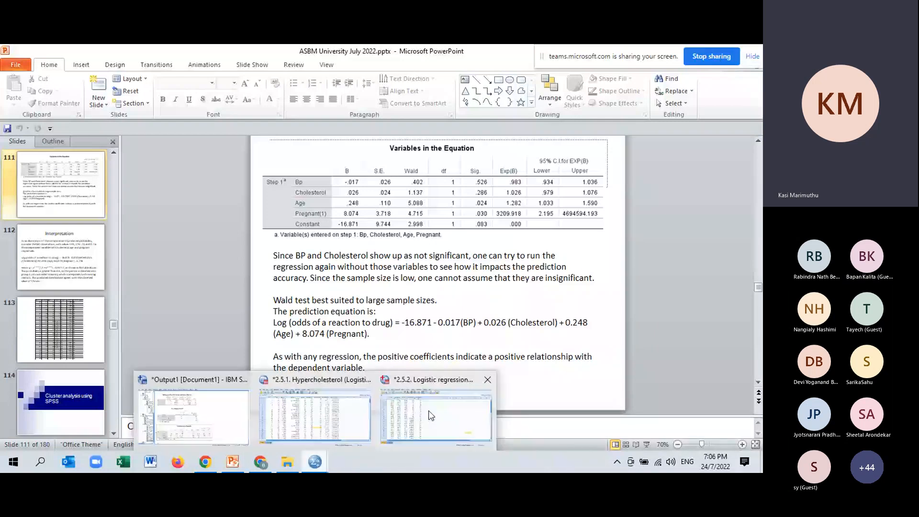
click(431, 415)
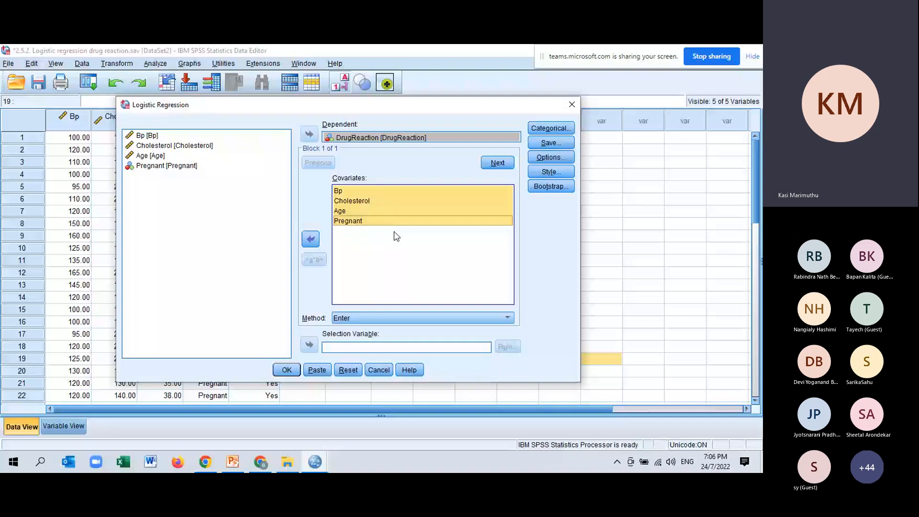
click(355, 222)
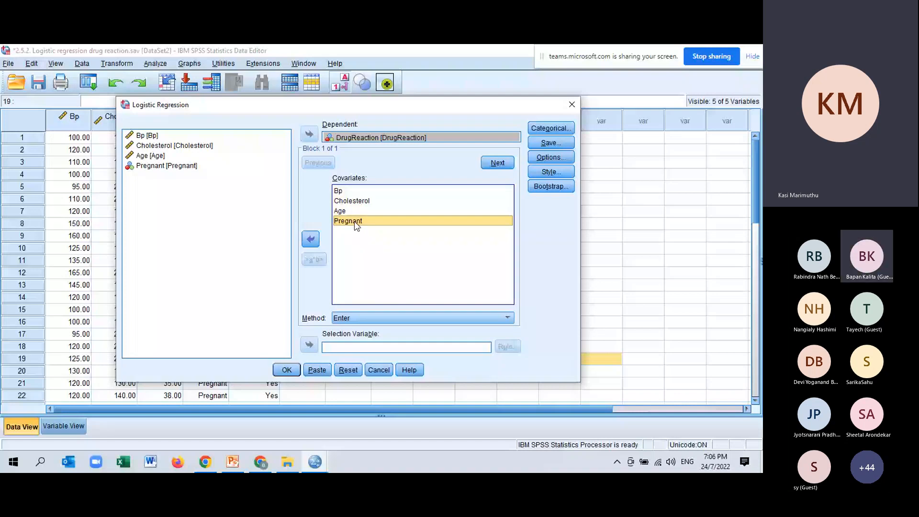
click(551, 128)
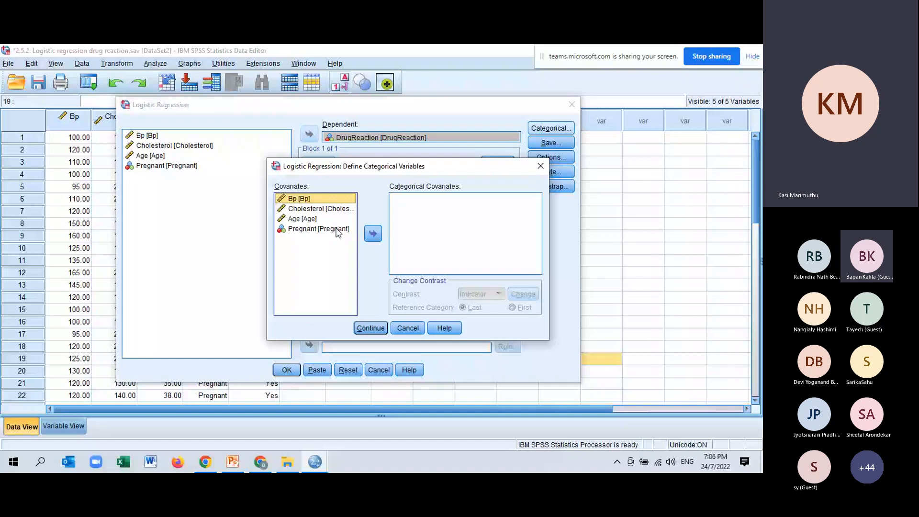
click(337, 230)
click(373, 233)
click(512, 307)
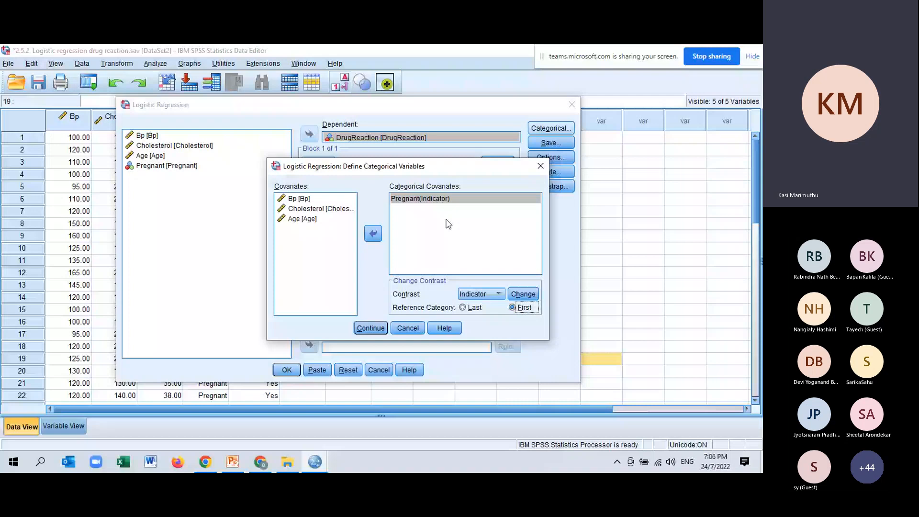
click(523, 294)
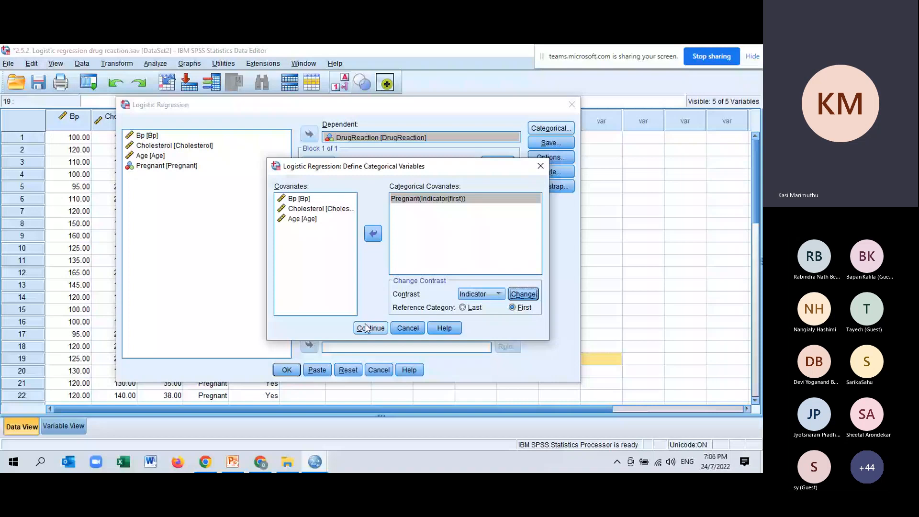
click(365, 326)
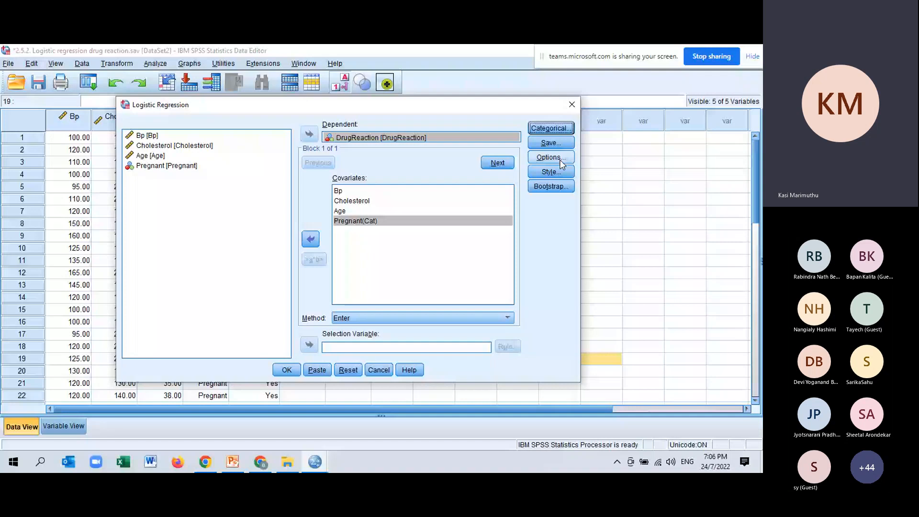
Step: Try selecting Hosmer-Lemeshow goodness-of-fit and the 95% CI for exp(B) in the logistic regression options, and discard the changes
click(550, 158)
click(164, 162)
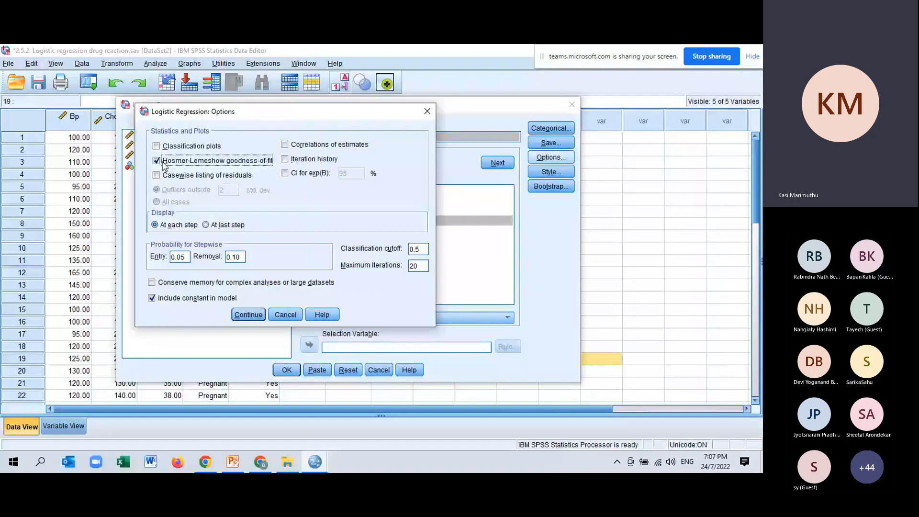
click(285, 174)
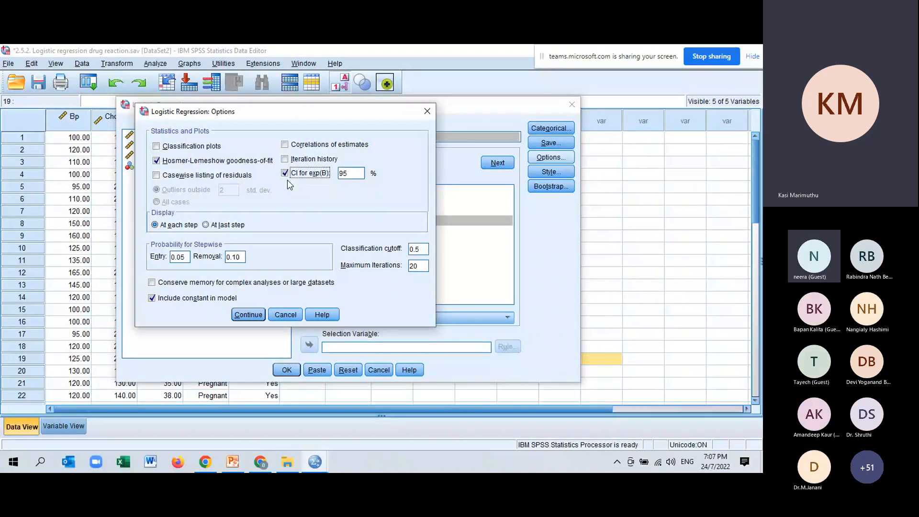
click(291, 315)
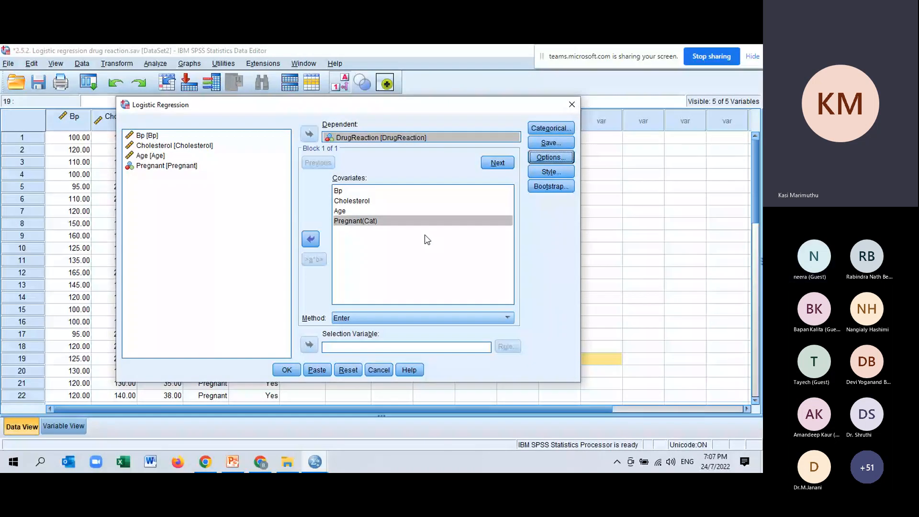
Step: Redefine Pregnant as a categorical covariate with an Indicator contrast and the first category as reference, and paste the regression syntax into the Syntax Editor
click(373, 223)
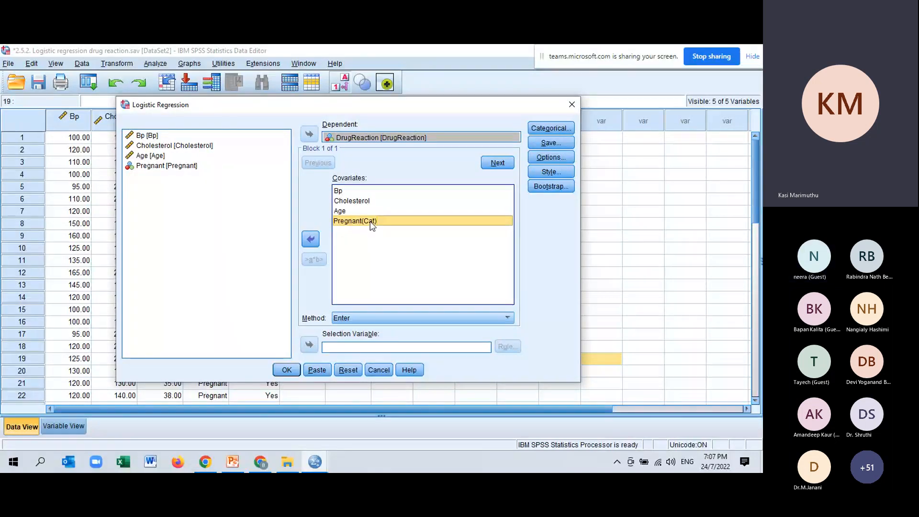
click(563, 128)
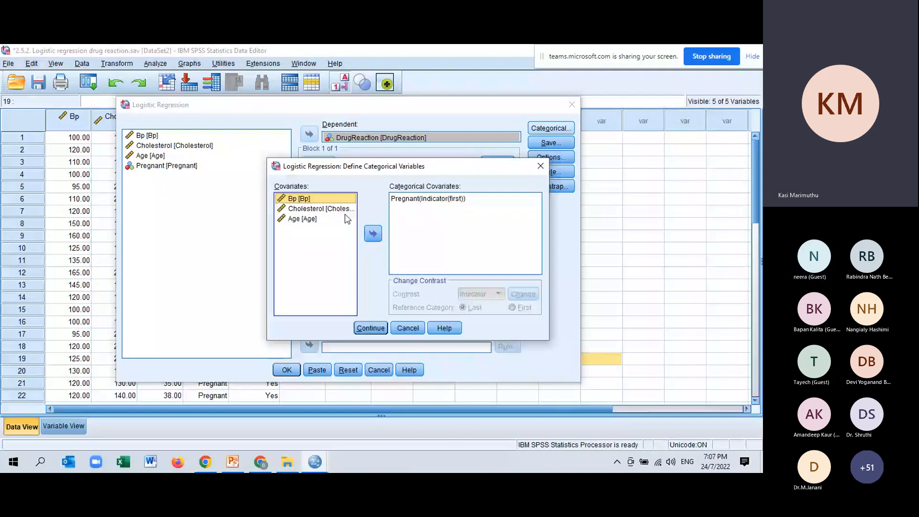
click(373, 235)
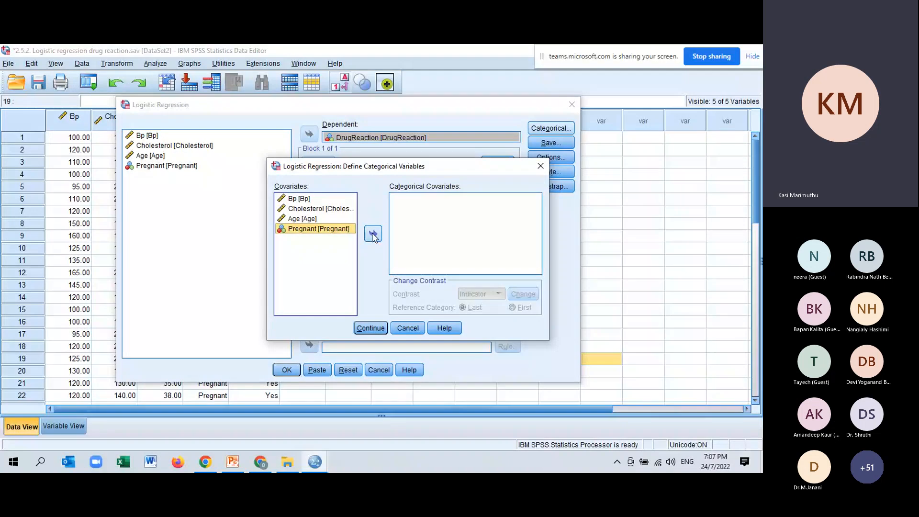
click(374, 234)
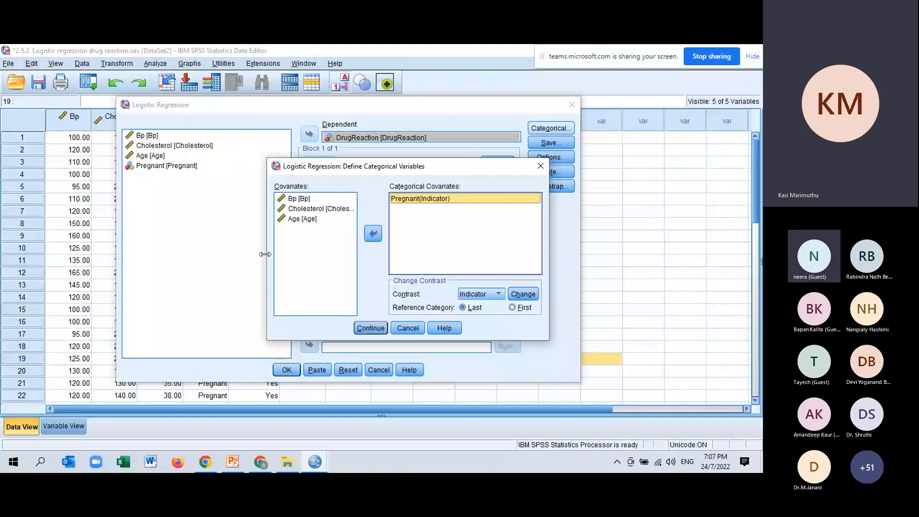
drag(265, 254, 167, 254)
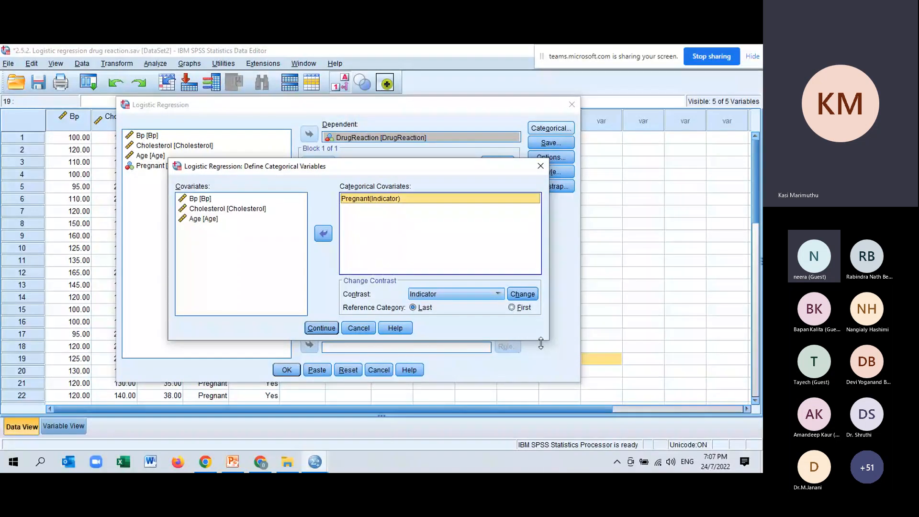
drag(541, 343, 541, 383)
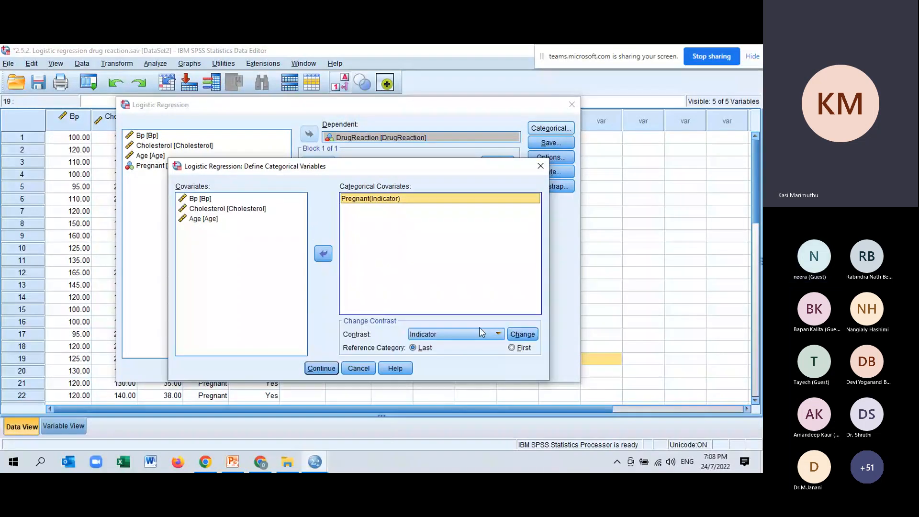
click(513, 349)
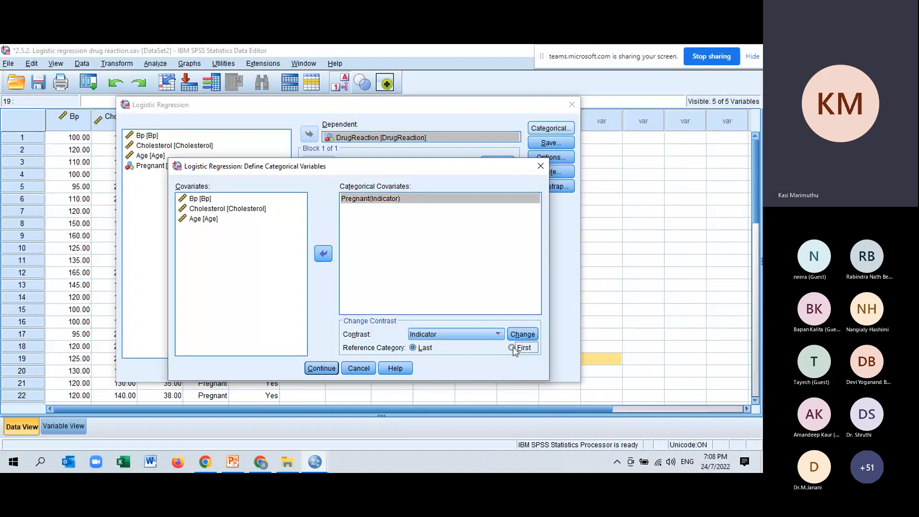
click(517, 351)
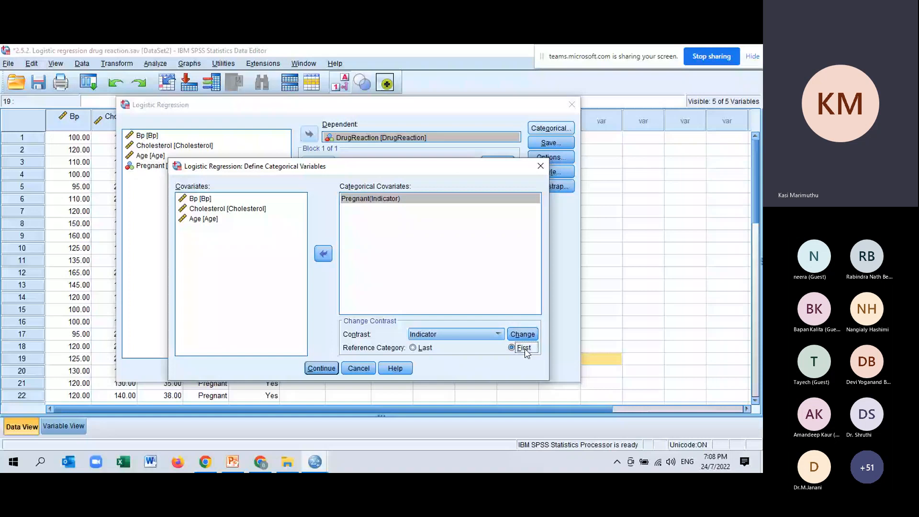
click(523, 334)
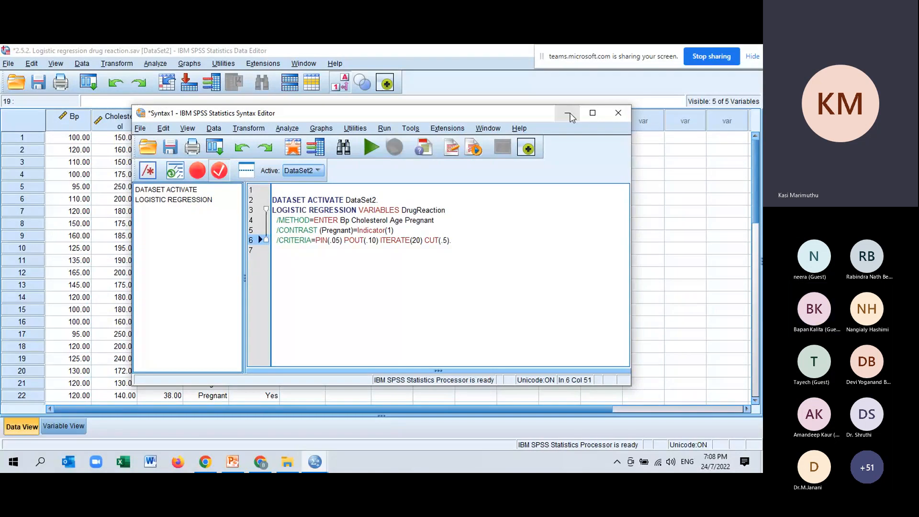
click(592, 112)
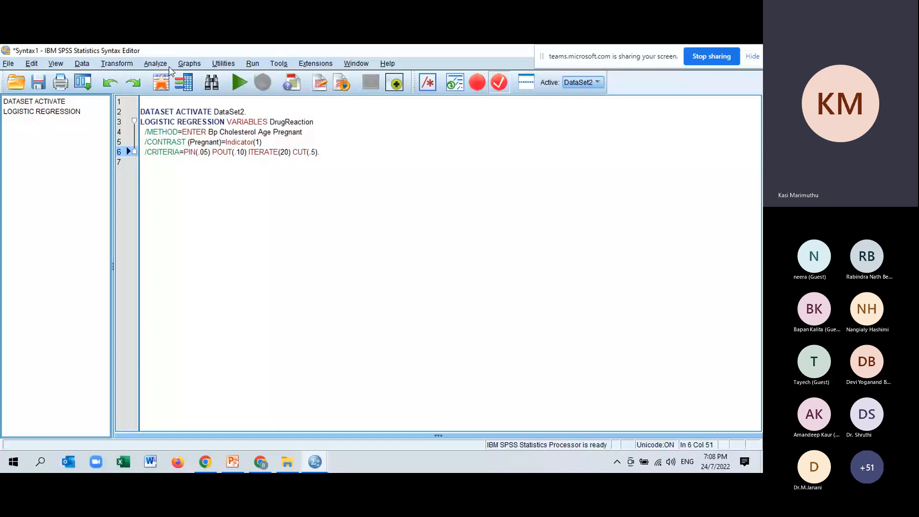
Step: Run the DrugReaction binary logistic regression with Hosmer-Lemeshow goodness-of-fit and the 95% CI for exp(B) included
click(156, 63)
mouse_move(215, 197)
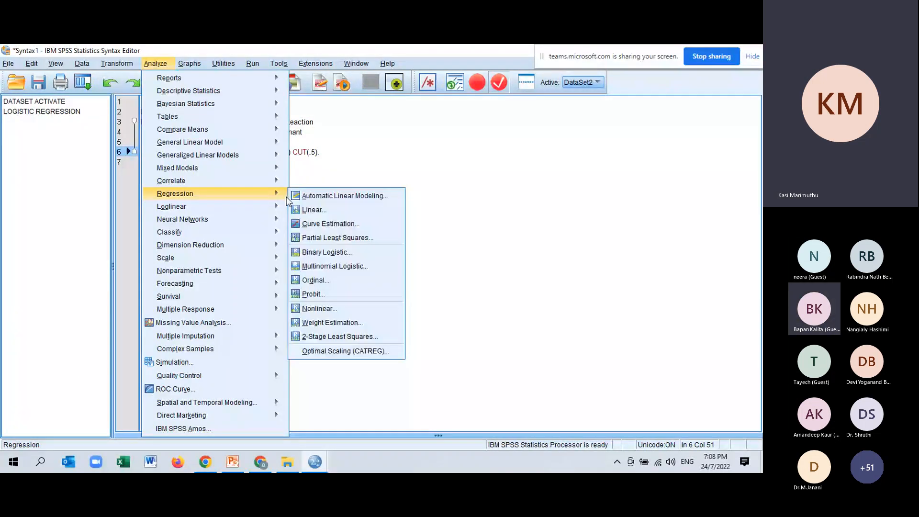
click(319, 245)
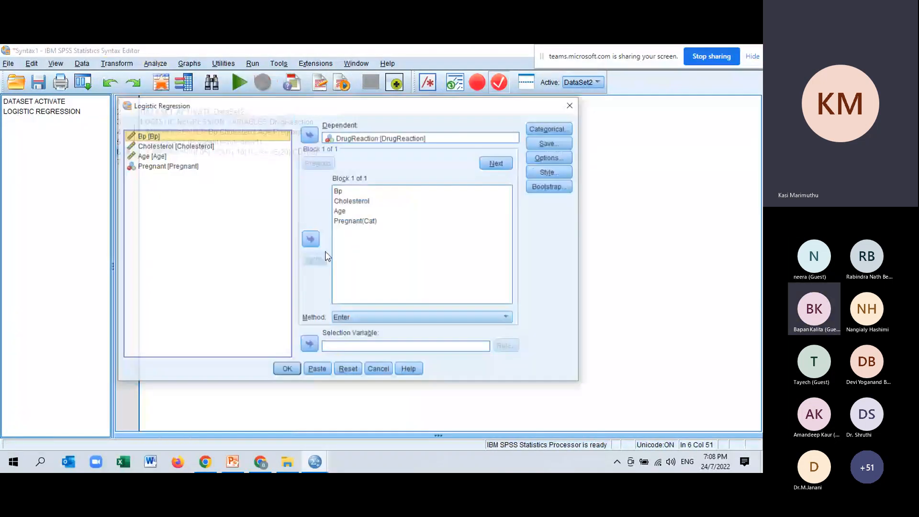
click(548, 157)
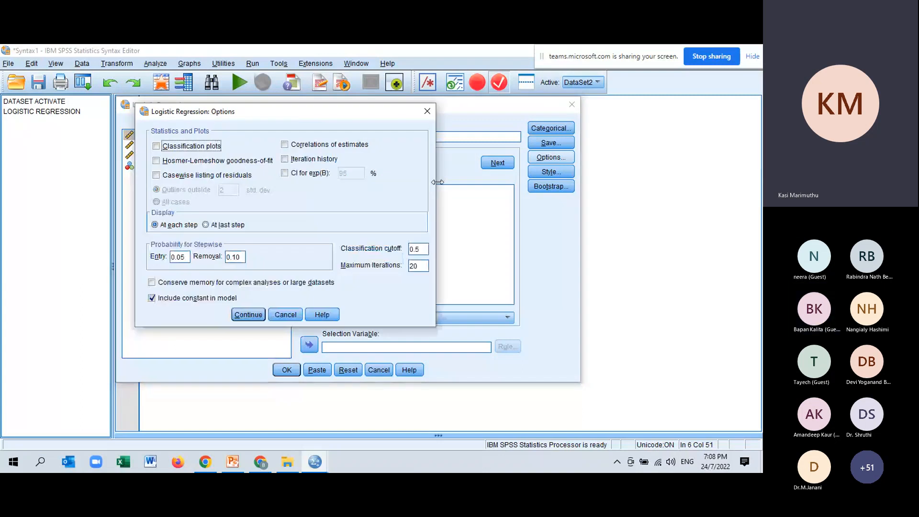
click(157, 160)
click(285, 173)
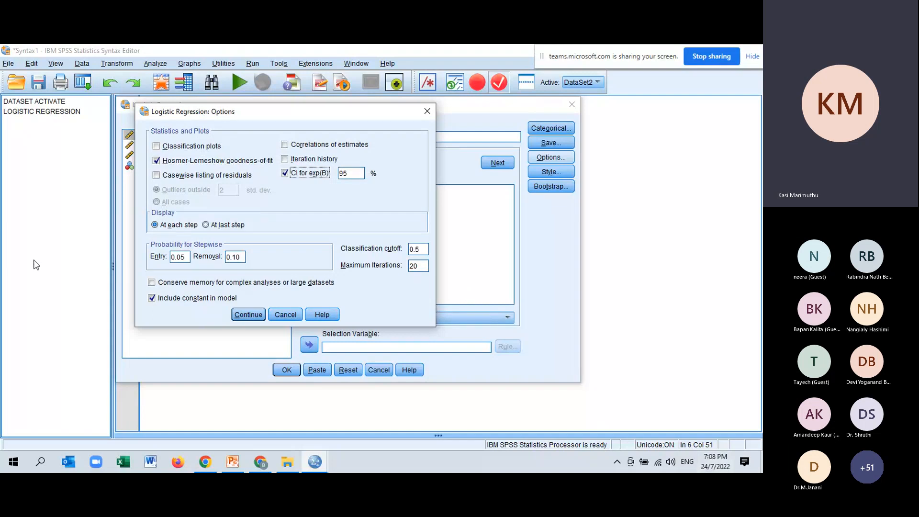
click(286, 318)
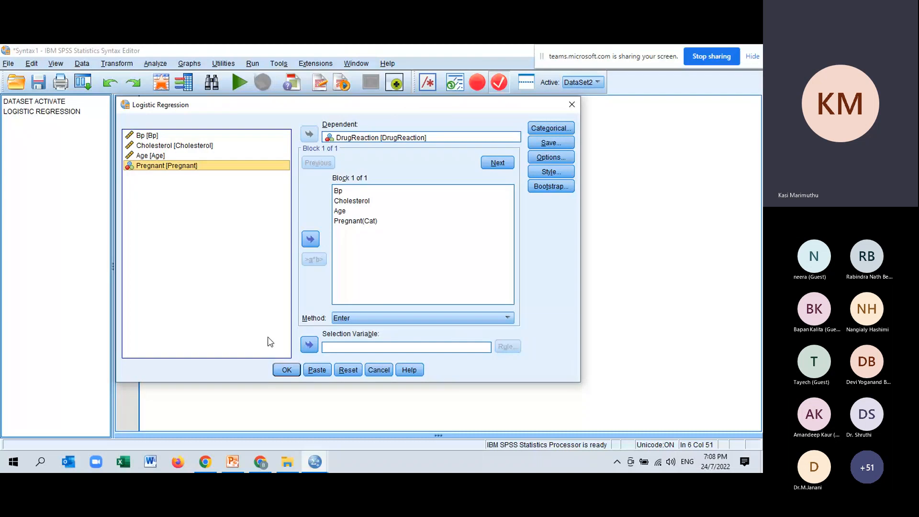
click(286, 370)
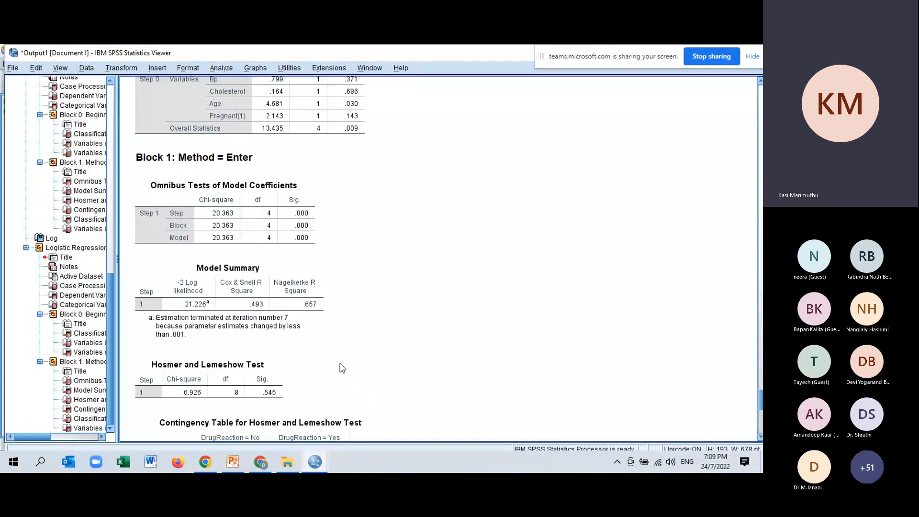
Step: Examine the Block 1 Classification Table and Variables in the Equation in the new regression output
scroll(342, 368, down, 10)
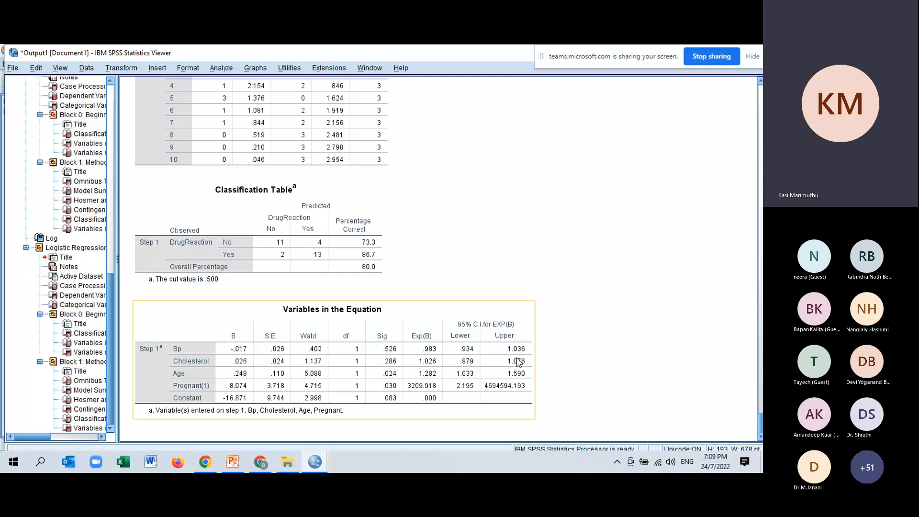
click(397, 274)
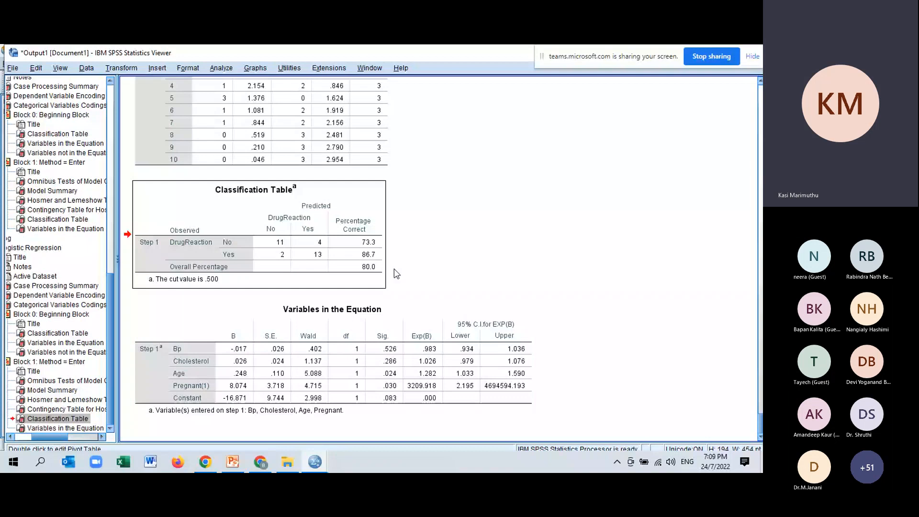
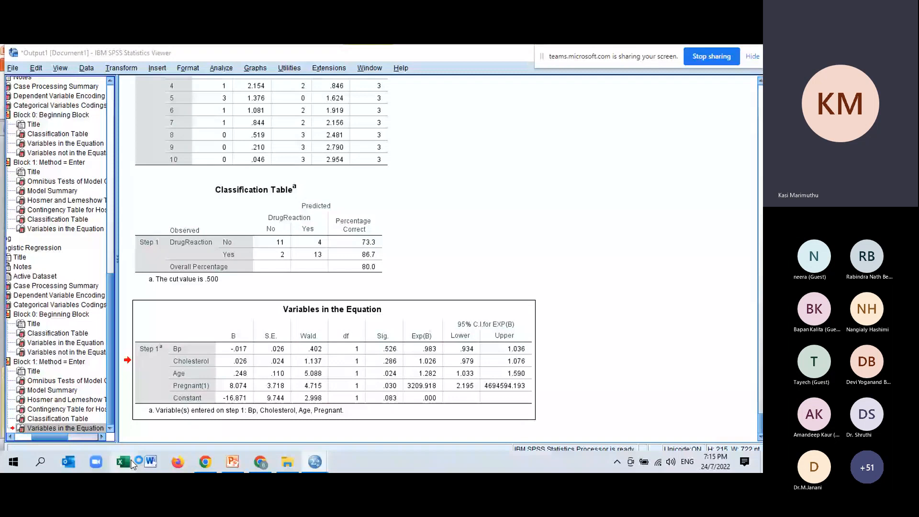
Step: Create a blank workbook in Excel and paste the copied Variables in the Equation table at cell B1
click(288, 463)
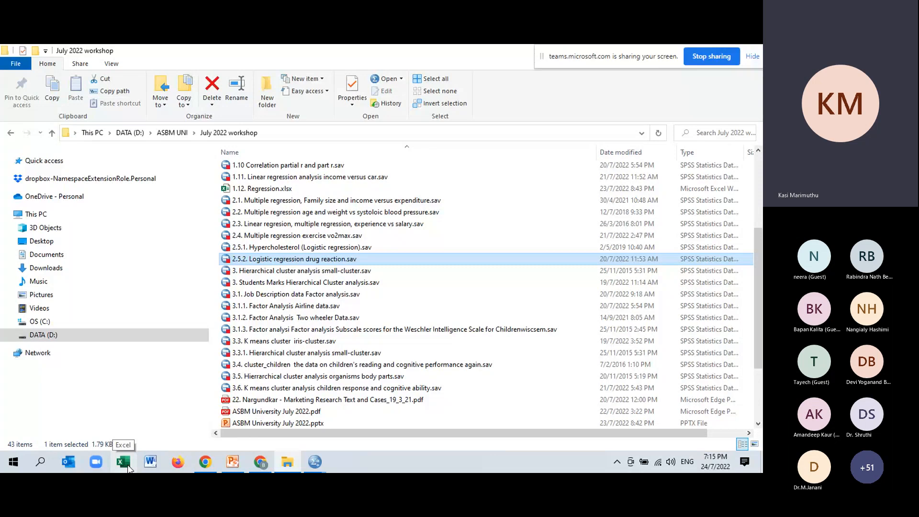
click(316, 462)
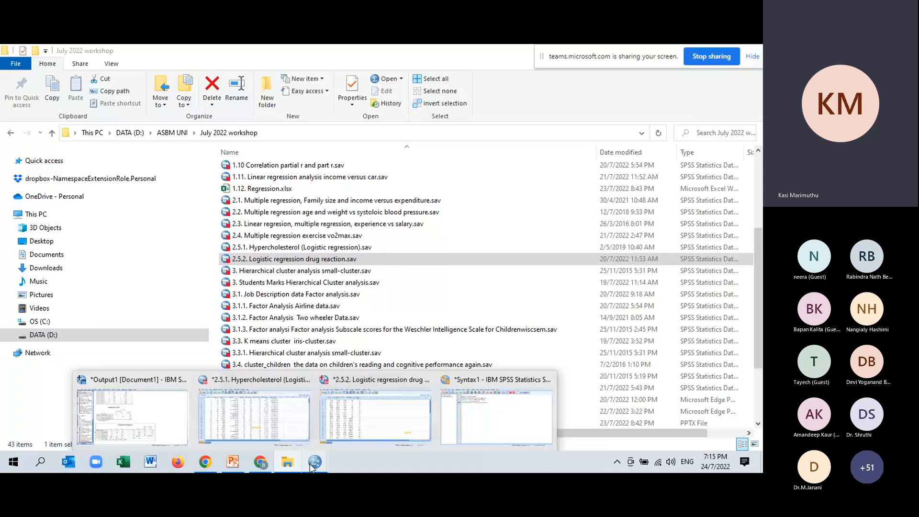
click(123, 462)
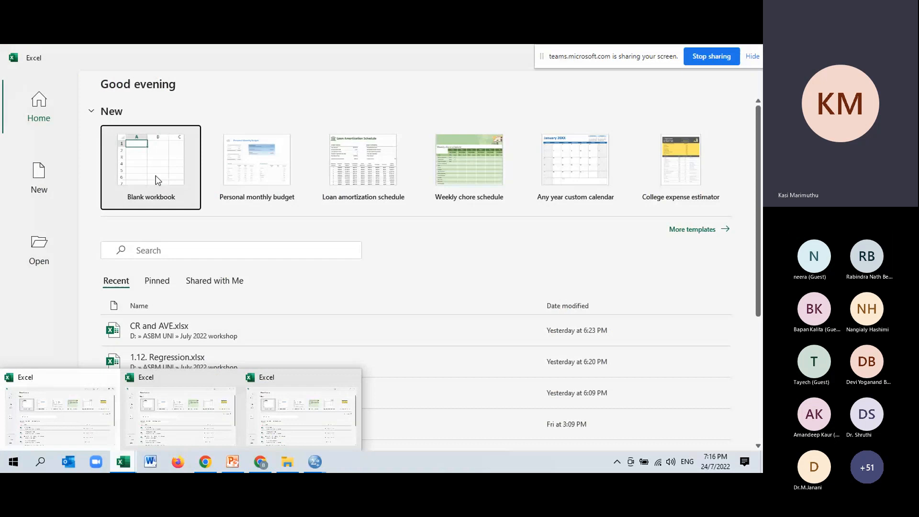
click(157, 178)
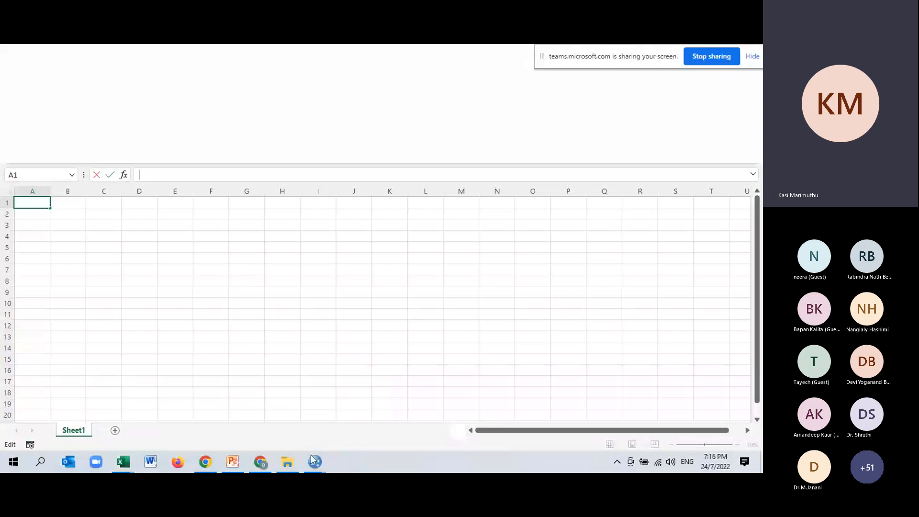
mouse_move(315, 462)
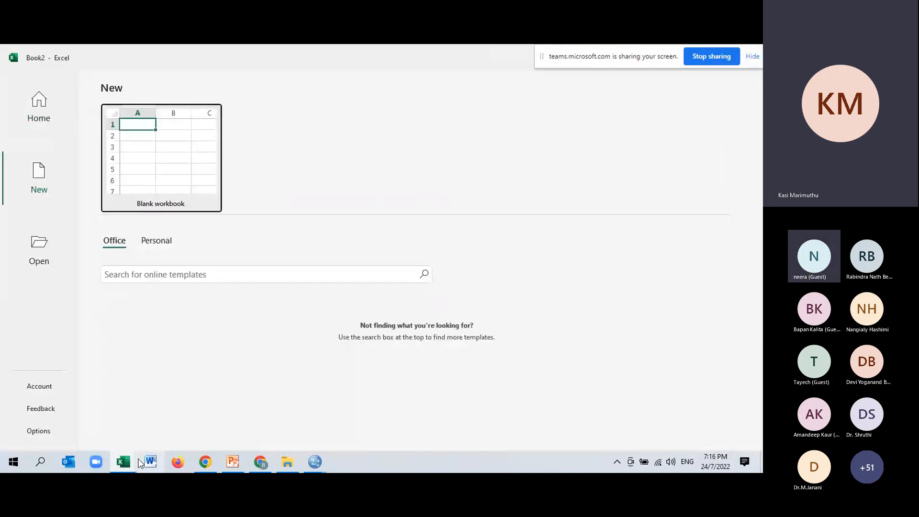
mouse_move(123, 462)
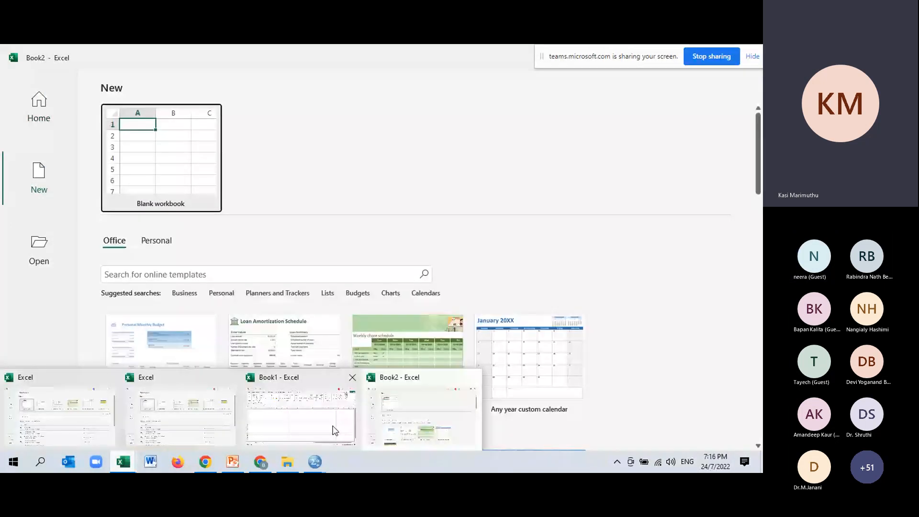
click(335, 430)
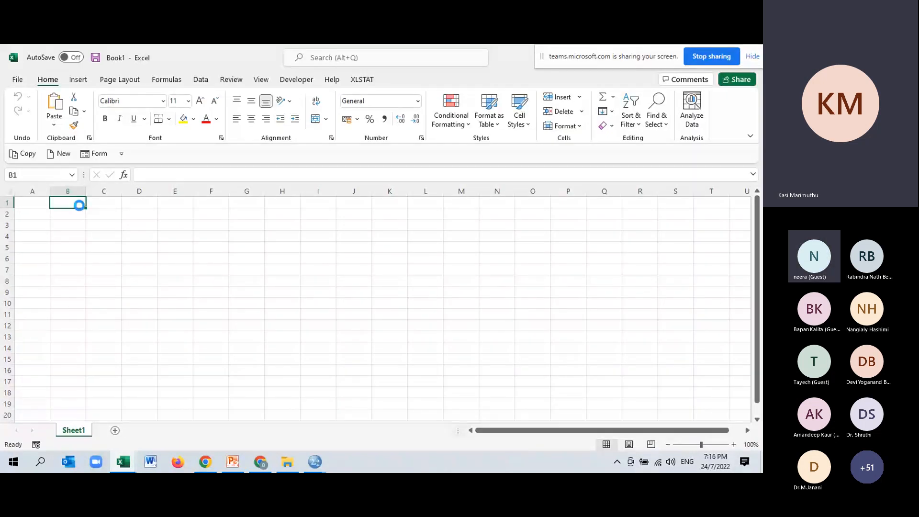
key(ctrl+v)
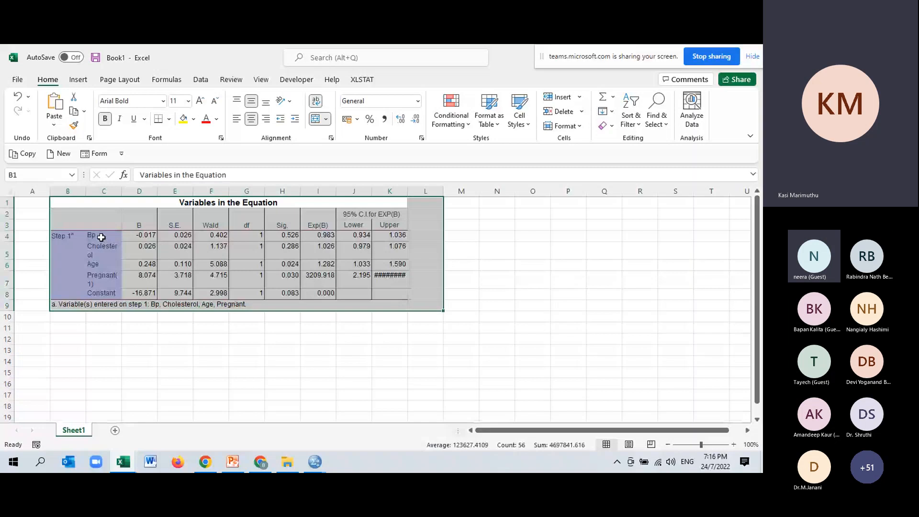
Step: Copy the variable names and B coefficients from C4:D8 to E14 and widen column F
drag(101, 237, 132, 293)
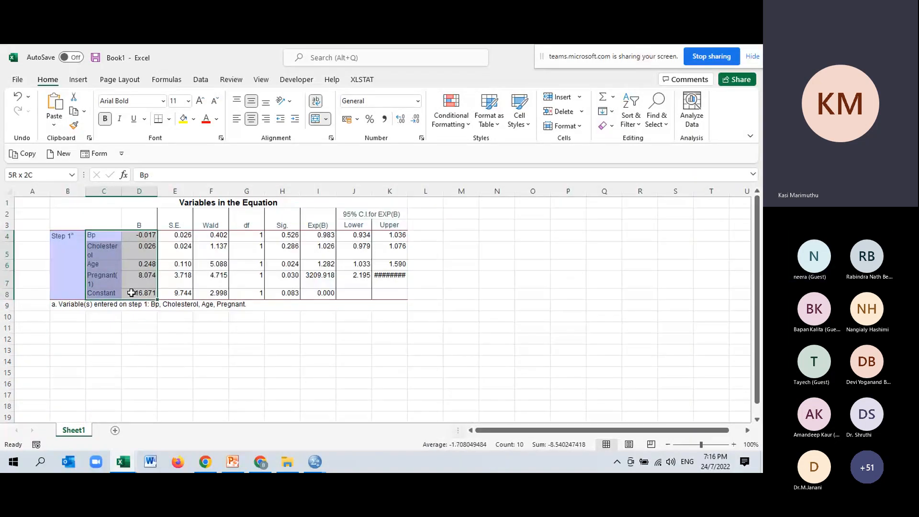
key(ctrl+c)
click(189, 362)
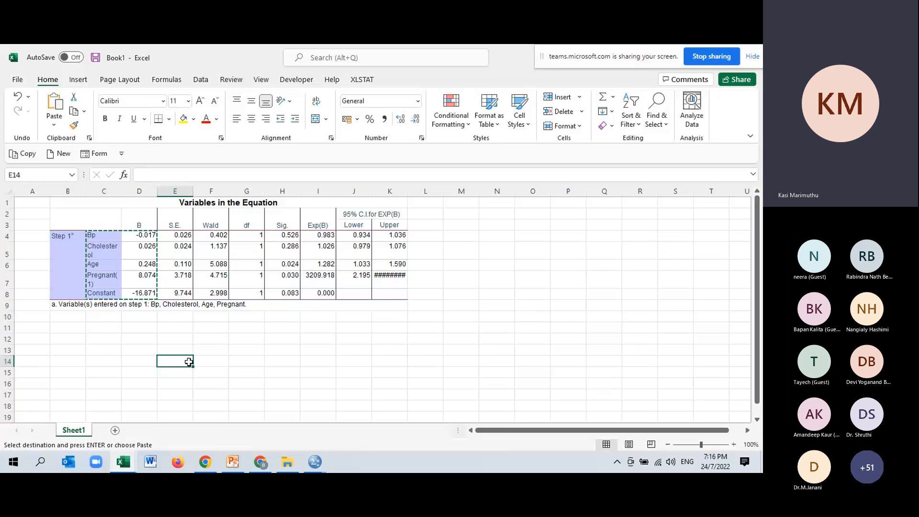
key(ctrl+v)
drag(229, 192, 263, 192)
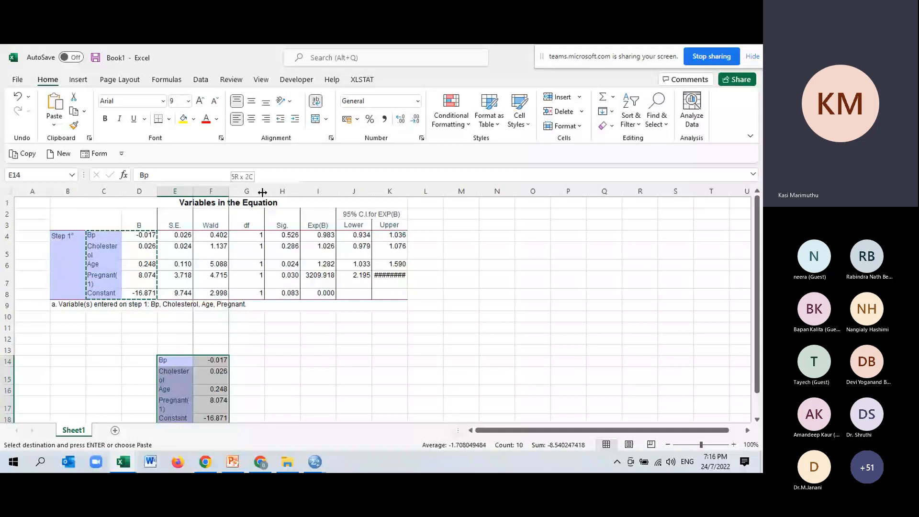
Step: Switch to PowerPoint, highlight the observation values 140, 170, 73 on the Interpretation slide, and return to the Book1 workbook in Excel
key(alt+Tab)
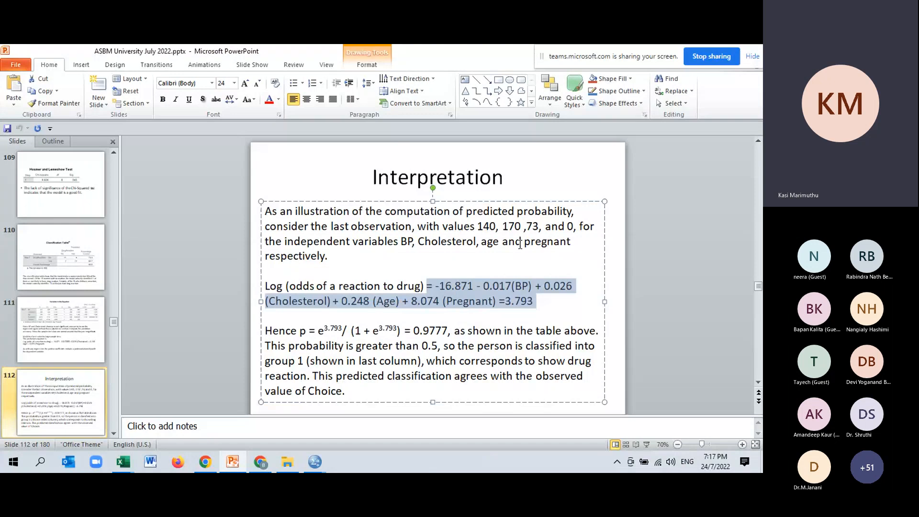
drag(478, 226, 540, 227)
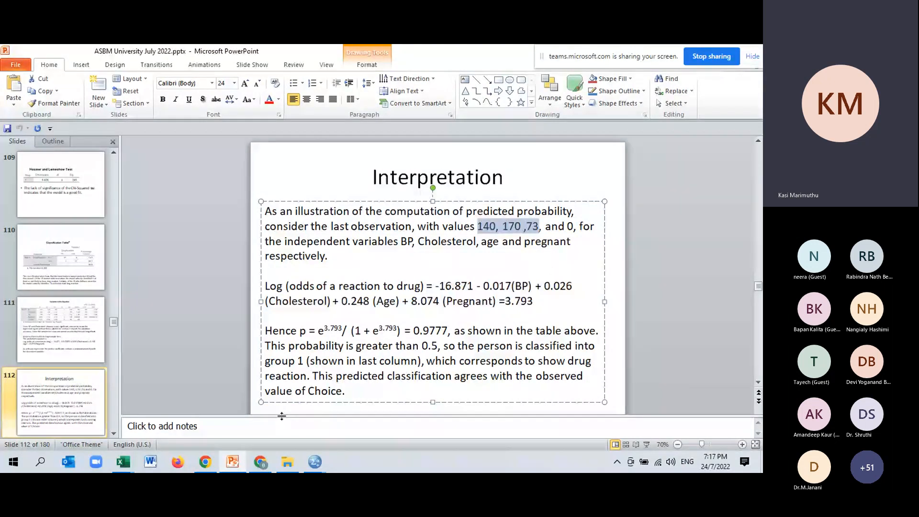
click(124, 462)
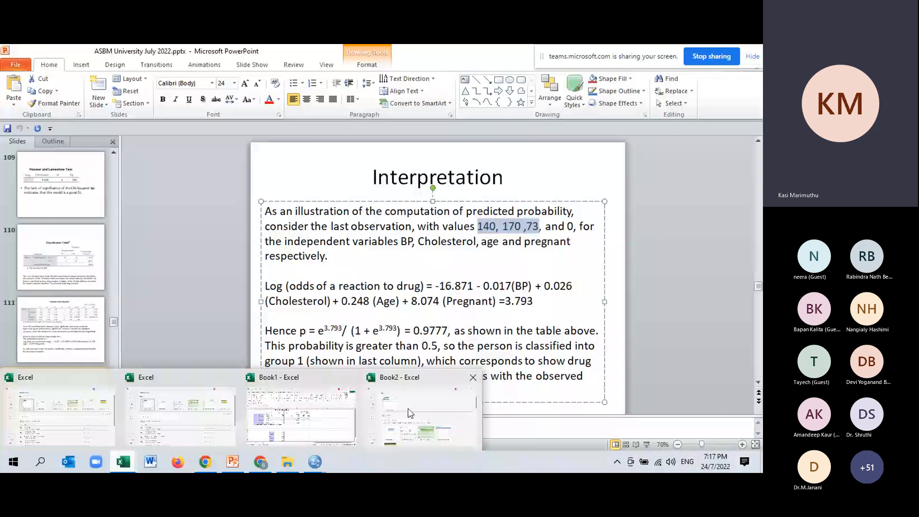
click(325, 421)
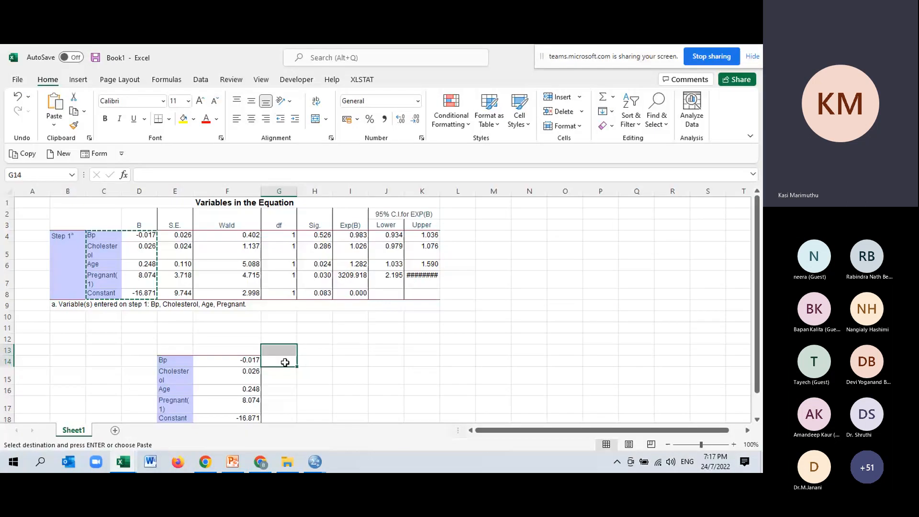
Step: Enter the observation values 140, 170, 73 and 0 in G14:G17, beside the Bp, Cholesterol, Age and Pregnant coefficients
click(349, 376)
click(282, 362)
text(140)
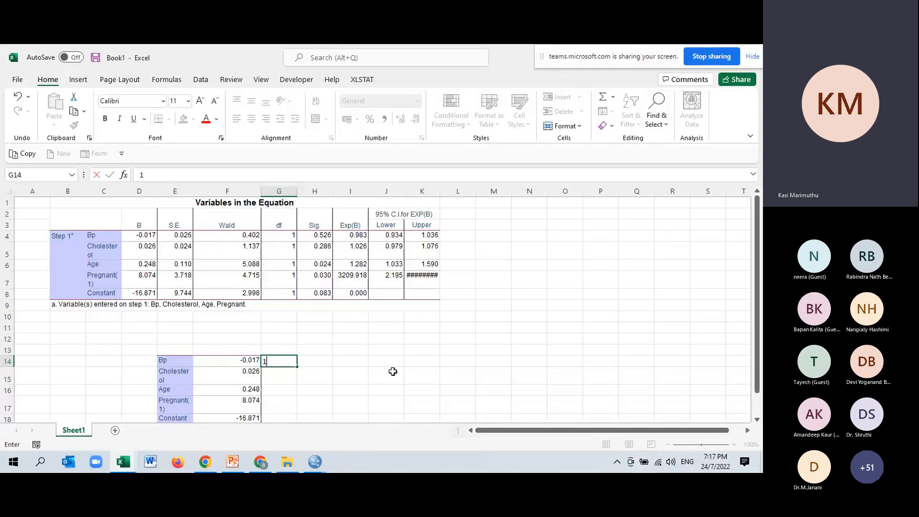
click(283, 378)
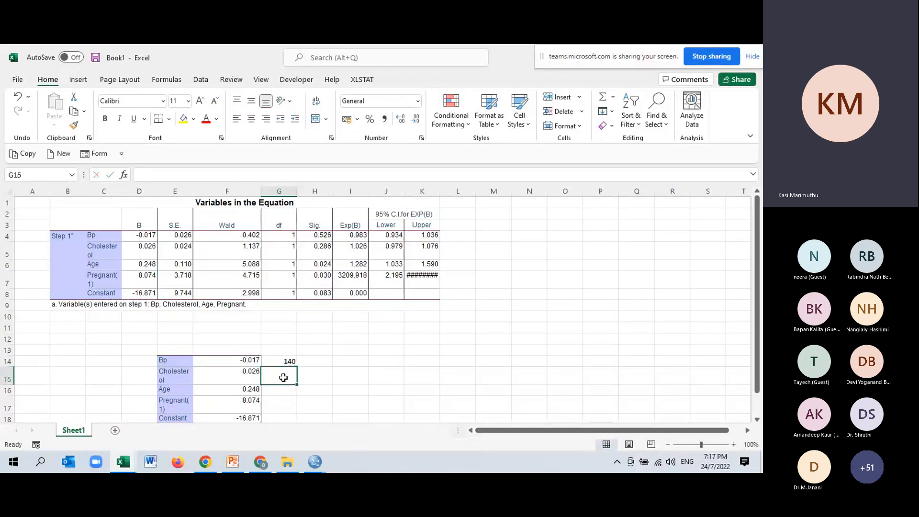
text(170)
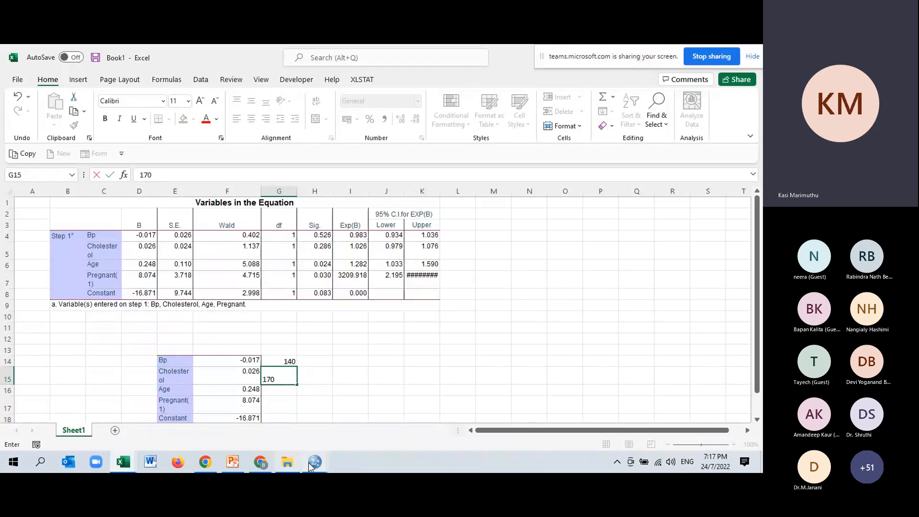
click(390, 349)
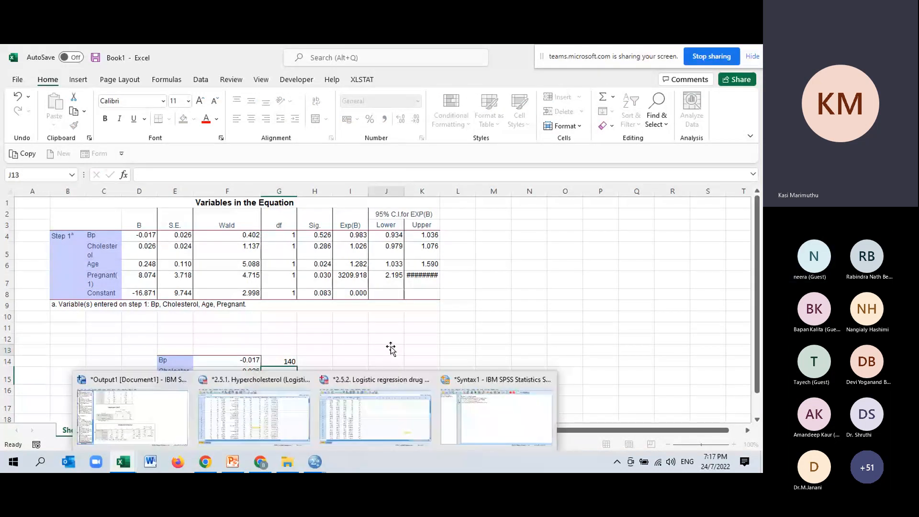
click(271, 387)
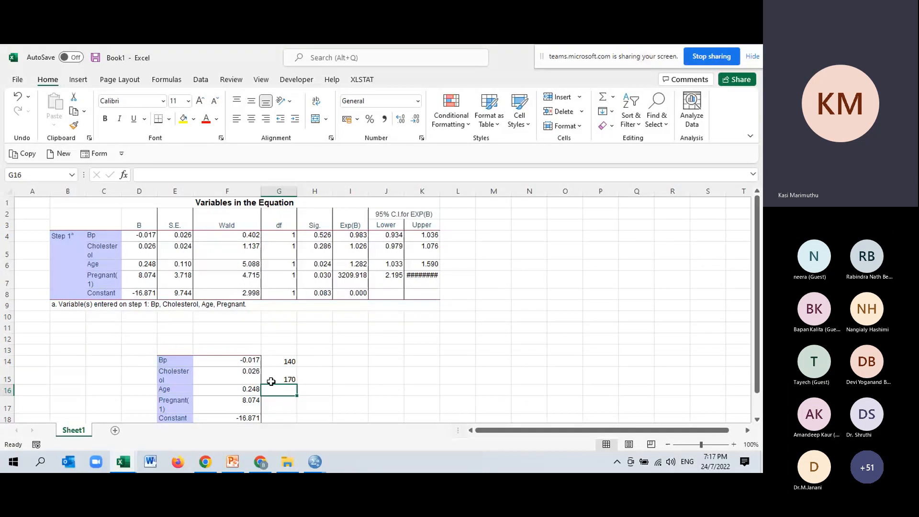
text(7)
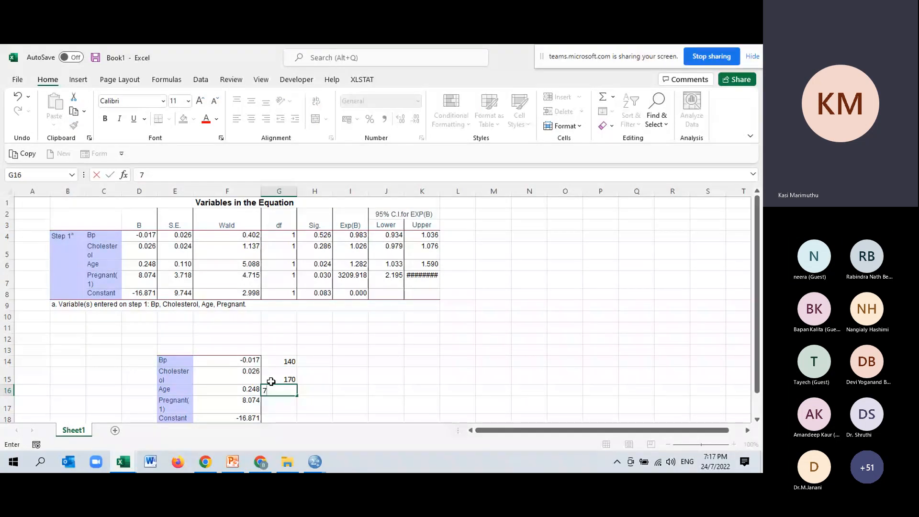
text(3)
click(279, 406)
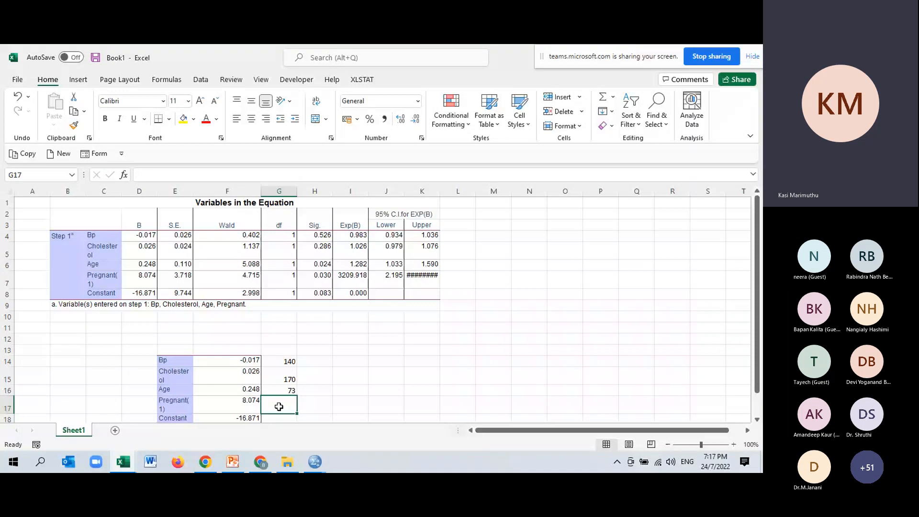
text(0)
click(387, 376)
Step: Highlight the Constant coefficient in cell F18 with a yellow fill
scroll(386, 376, down, 2)
click(228, 351)
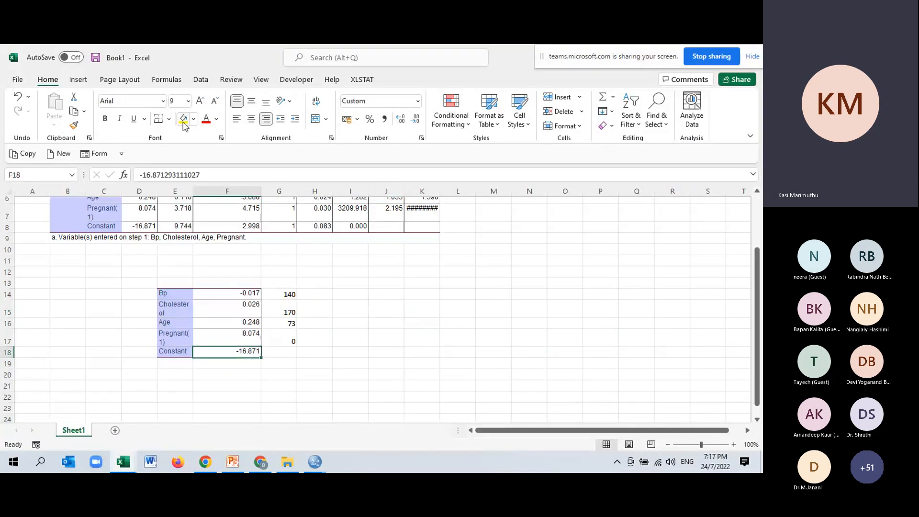
click(184, 122)
Step: Multiply the Bp coefficient by its value in I14 with =F14*G14 and fill the formula down to I17
click(347, 297)
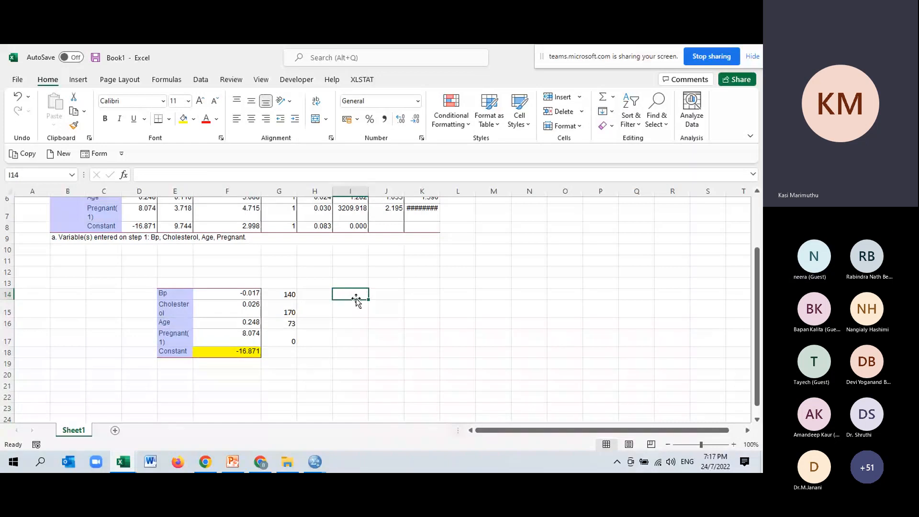
text(=)
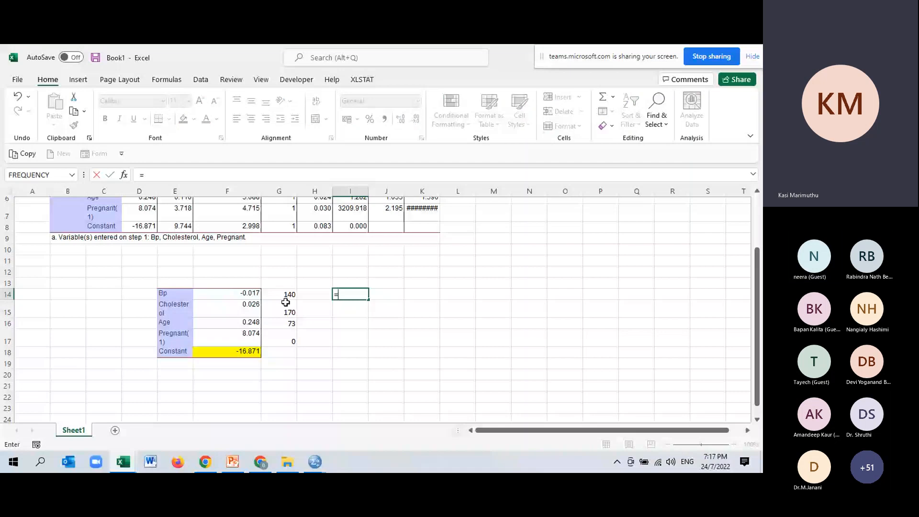
text(F14*)
click(293, 294)
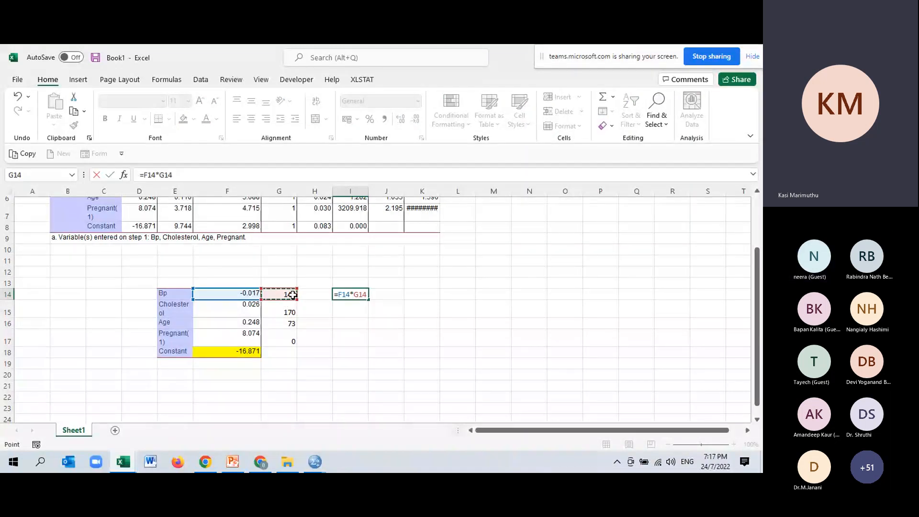
key(Return)
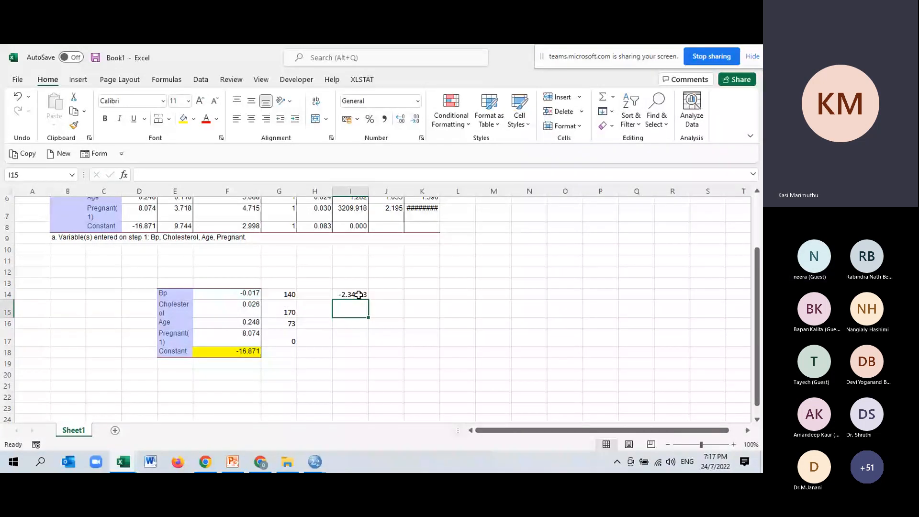
click(359, 295)
drag(368, 299, 360, 339)
Step: Compute the log odds in I20 by adding the constant and the four products with =F18+I14+I15+I16+I17
click(359, 375)
text(=)
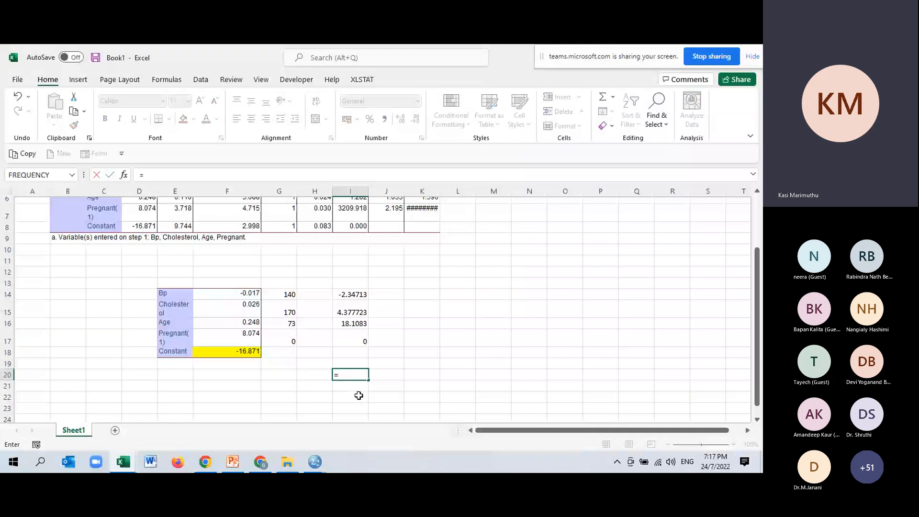
click(248, 353)
text(+)
click(352, 295)
text(+)
click(358, 312)
text(+)
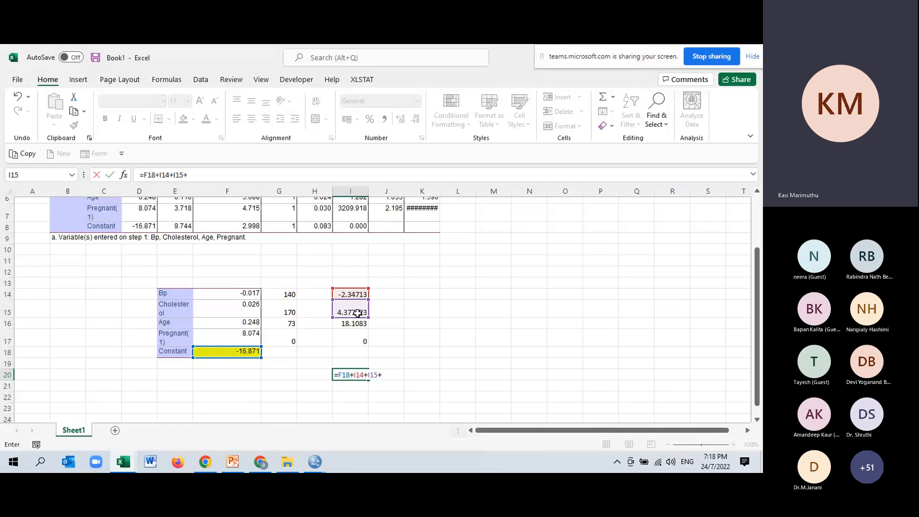
click(344, 325)
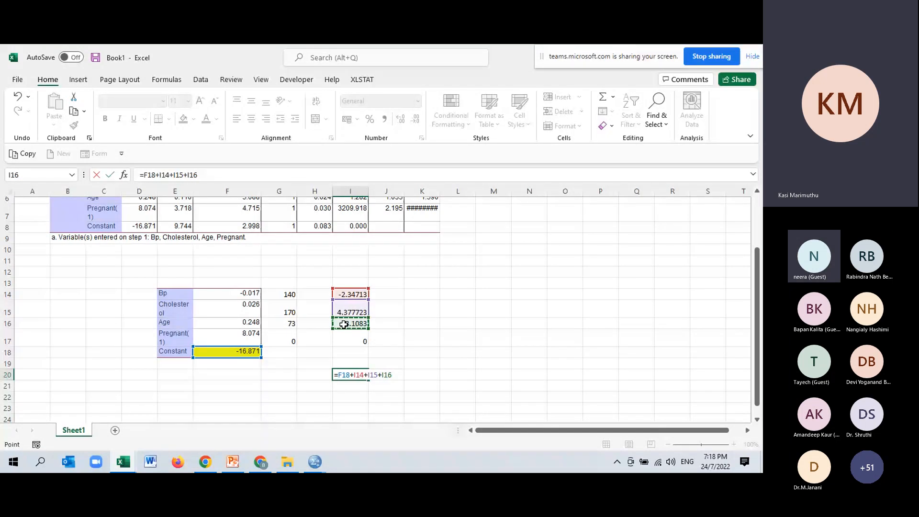
text(+)
click(360, 339)
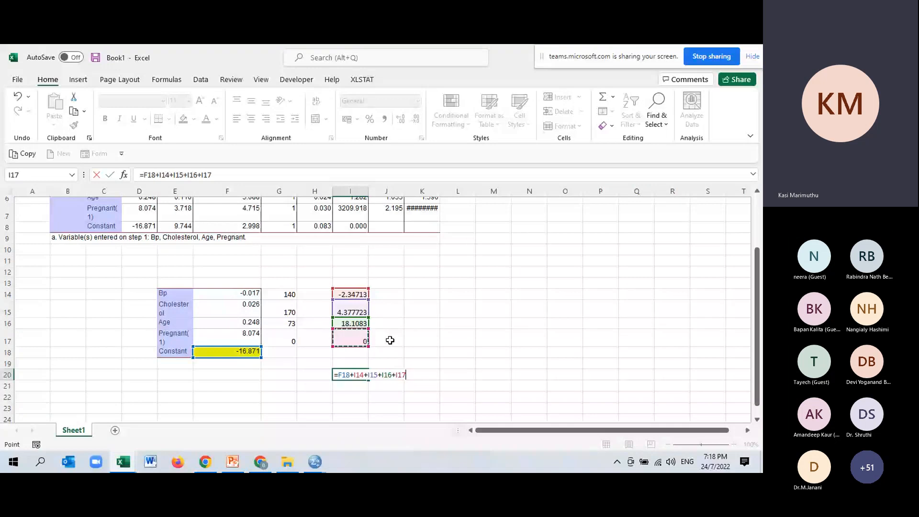
key(Return)
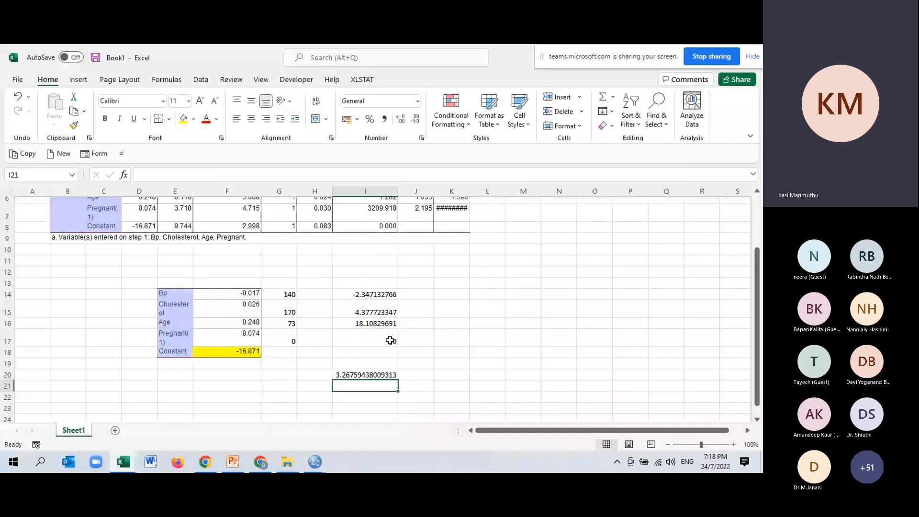
Step: Fill the log odds cell I20 with yellow and switch to the Interpretation slide in PowerPoint
key(Up)
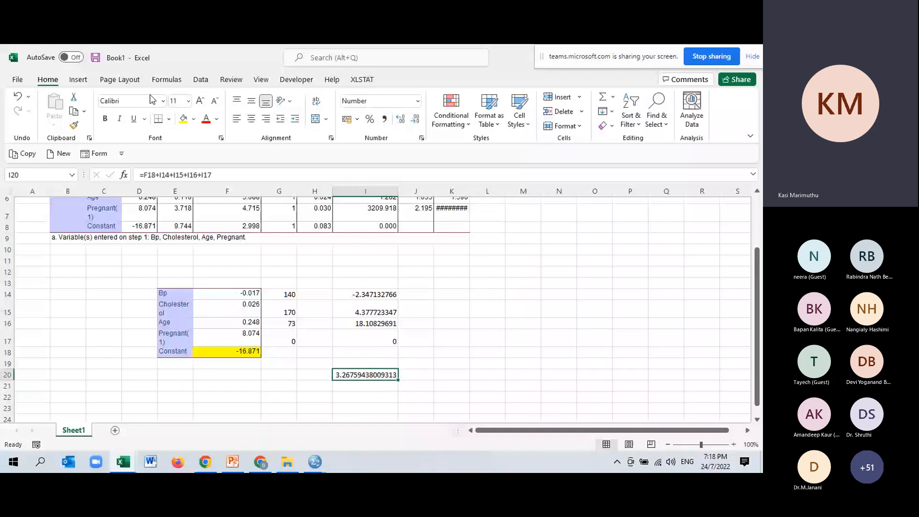
click(184, 119)
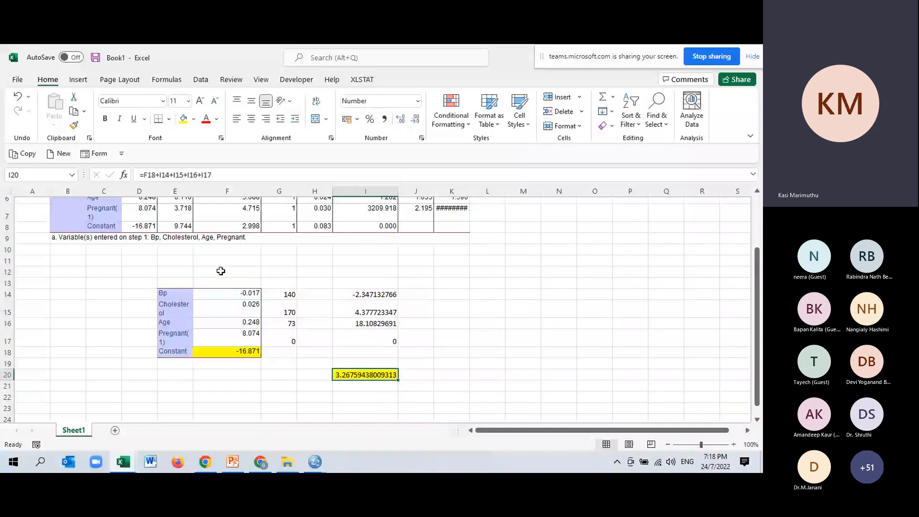
key(alt+Tab)
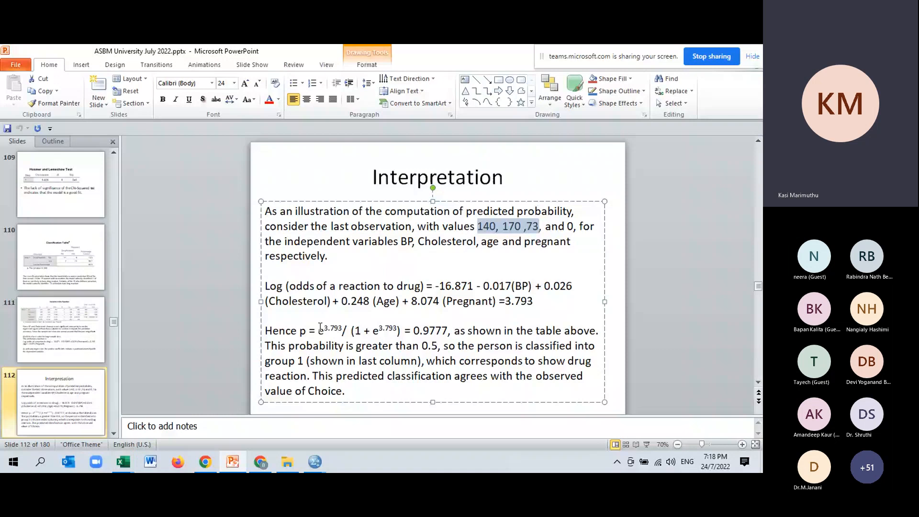
Step: Examine the predicted probability formula and the log odds value it uses on the Interpretation slide
drag(266, 317, 300, 334)
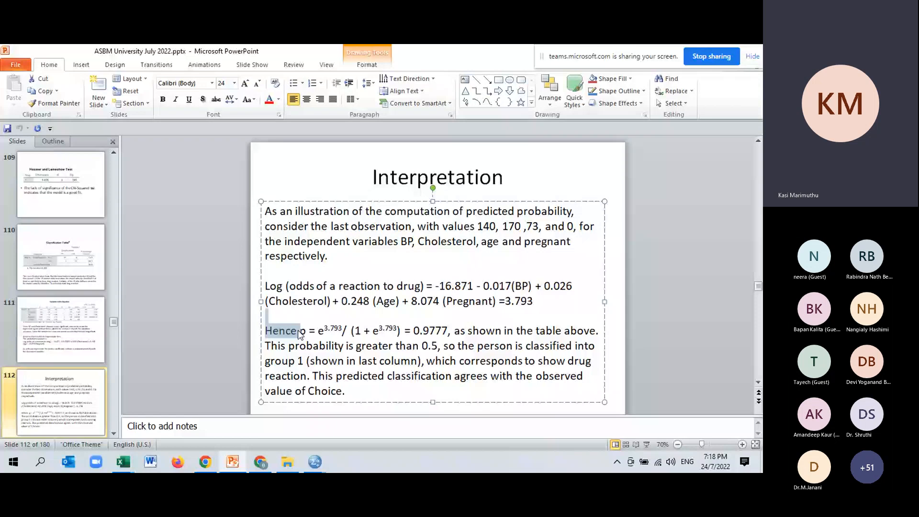
drag(301, 330, 405, 330)
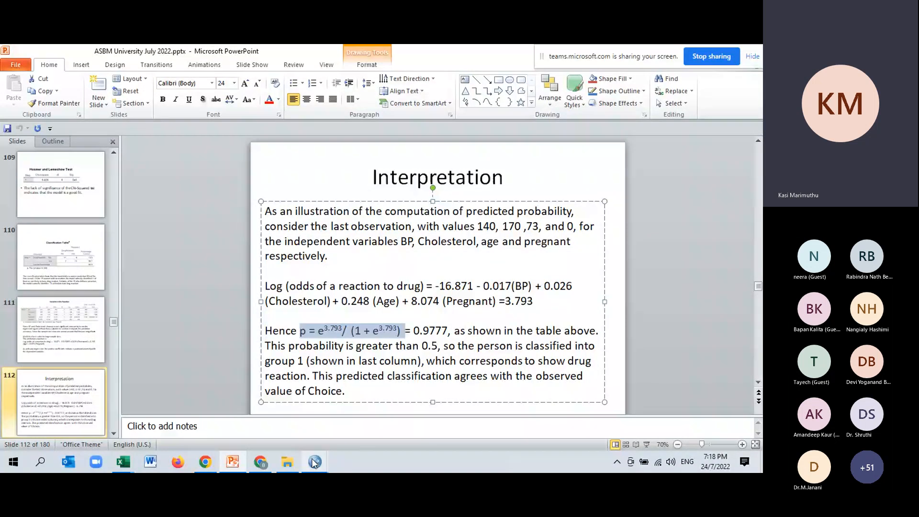
mouse_move(314, 463)
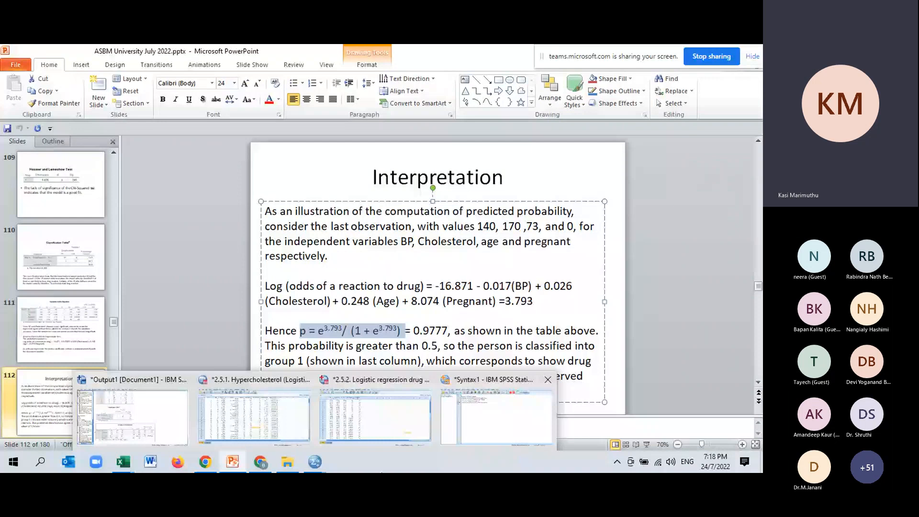
drag(506, 301, 533, 301)
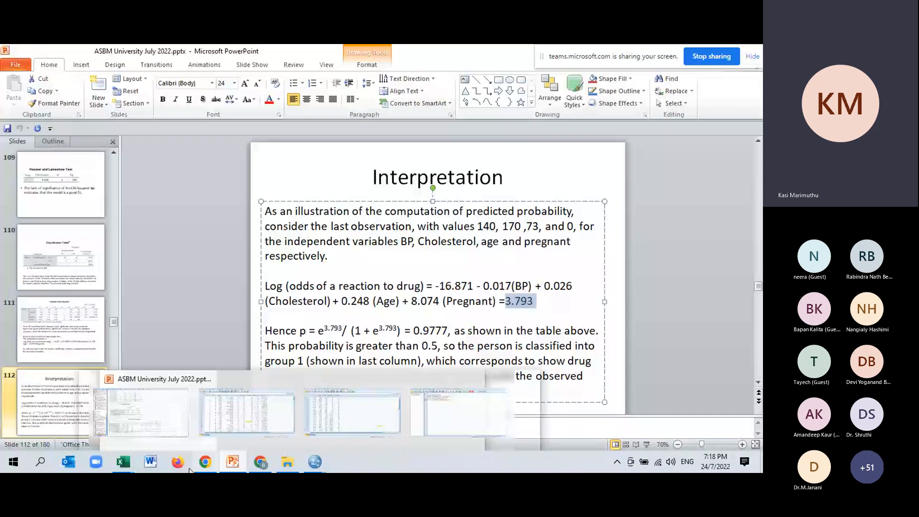
Step: Switch to the Excel workbook and compute the predicted probability in I23 with =EXP(I20)/(1+EXP(I20))
click(123, 462)
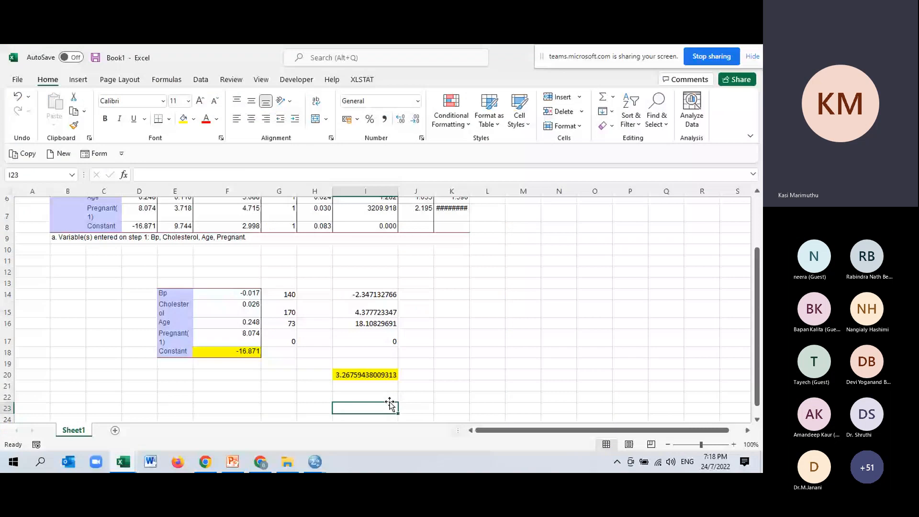
scroll(397, 405, down, 4)
text(=e)
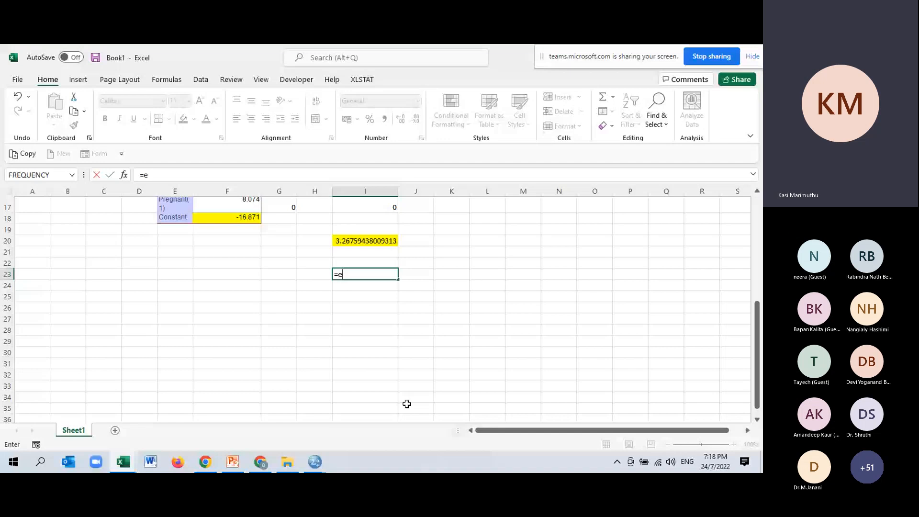
text(x)
double_click(374, 293)
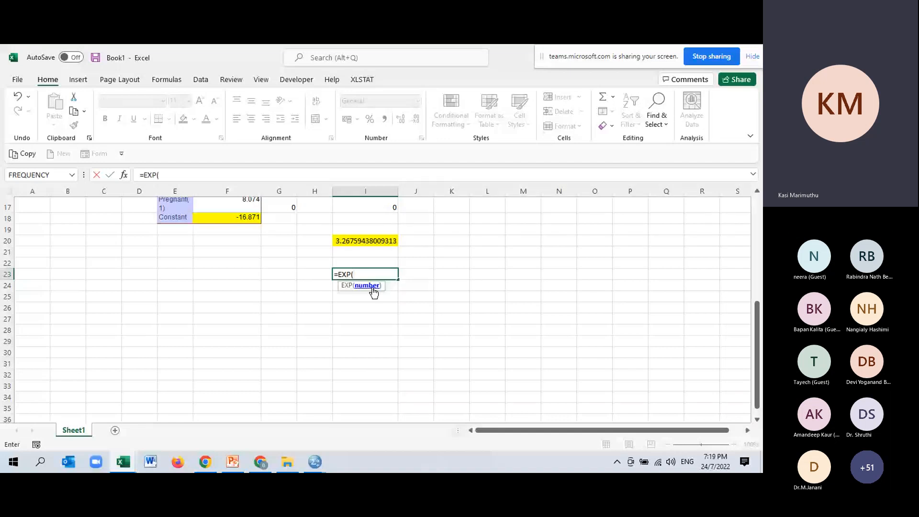
scroll(364, 287, up, 1)
click(346, 275)
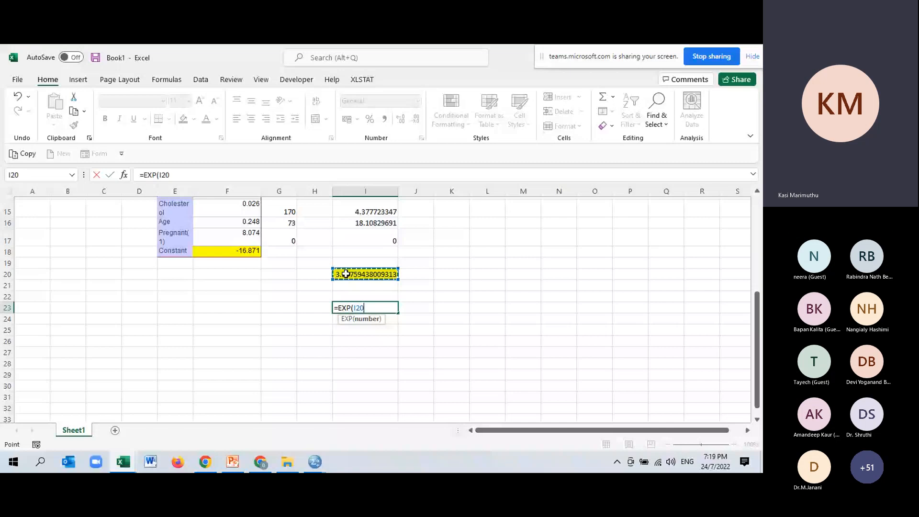
text()/(1+e)
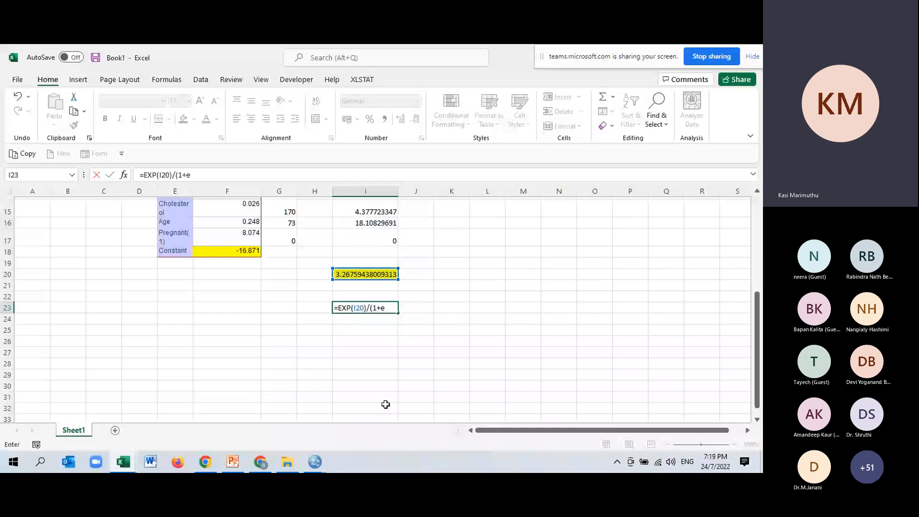
text(xp)
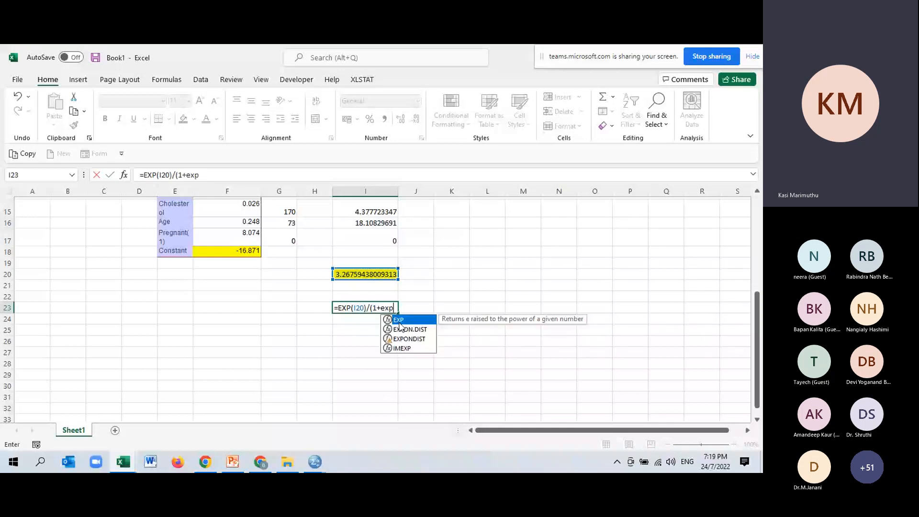
key(Tab)
click(371, 273)
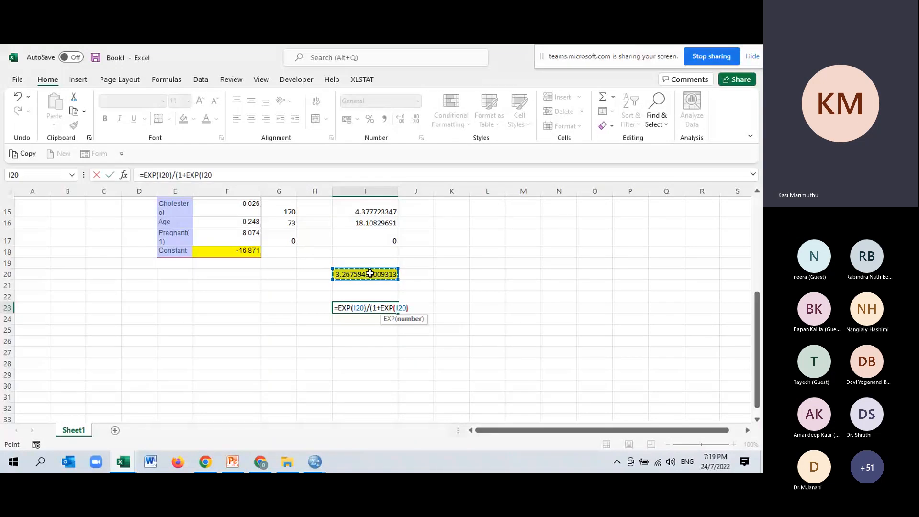
text())
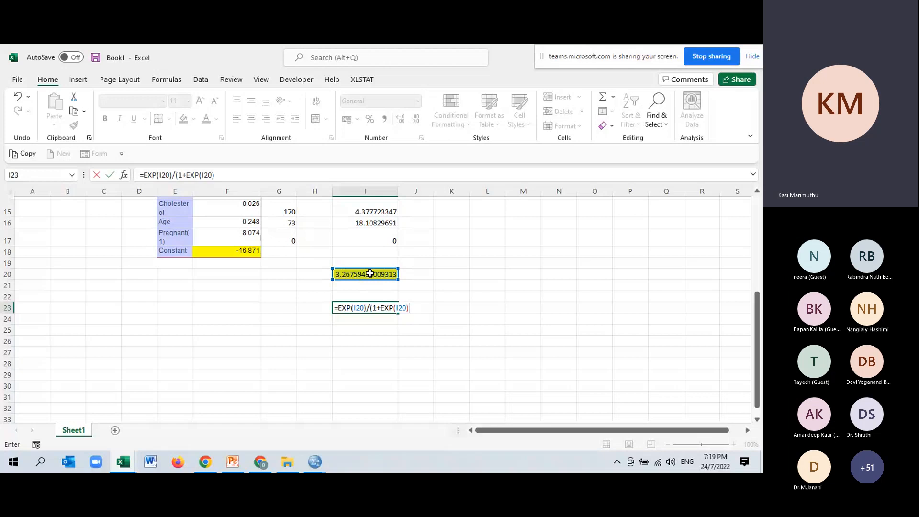
key(Return)
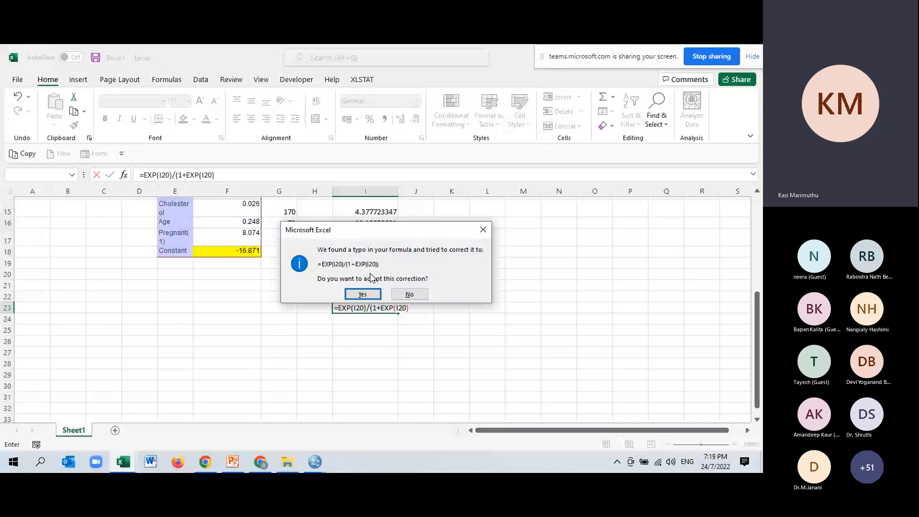
click(362, 294)
Step: Enter the note "more. 0.5, probability the candidate will show drug reaction" in I28 and widen column I to fit it
click(351, 362)
text(mor)
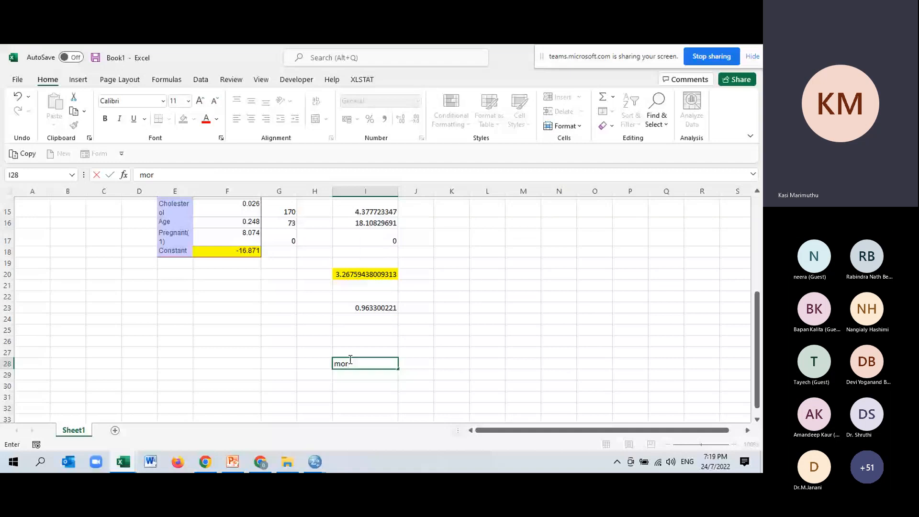
text(e. 0.5, probability )
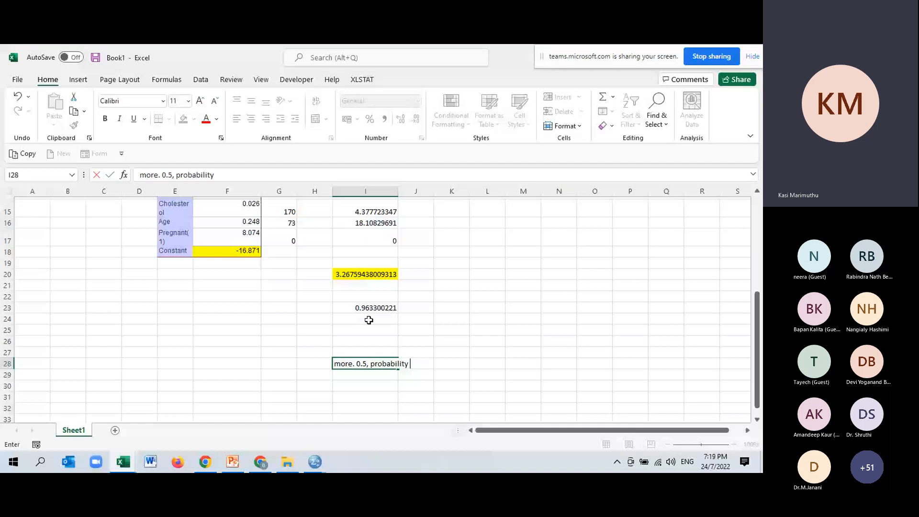
text(the)
text(candidate will show drug reactio)
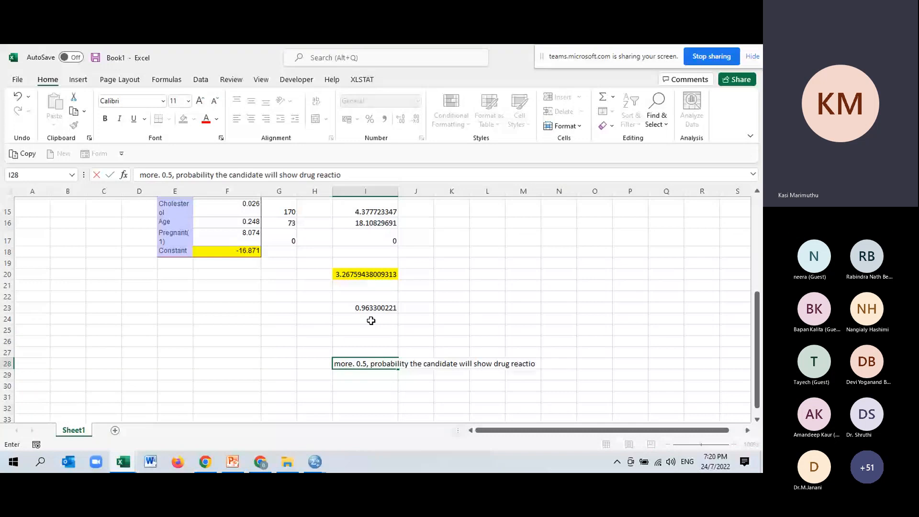
text(n)
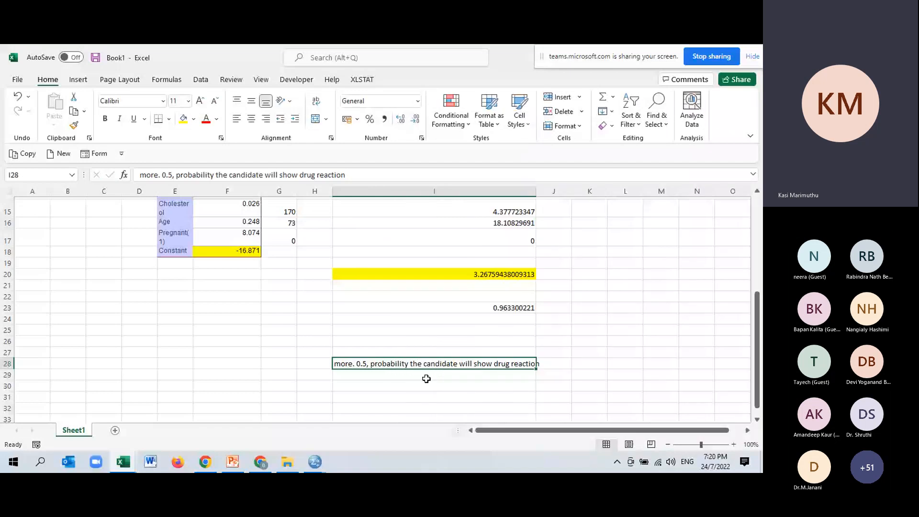
Step: Review the probability in I23 and the Pregnant value in G17, and compare the calculation with the Interpretation slide in PowerPoint
click(512, 307)
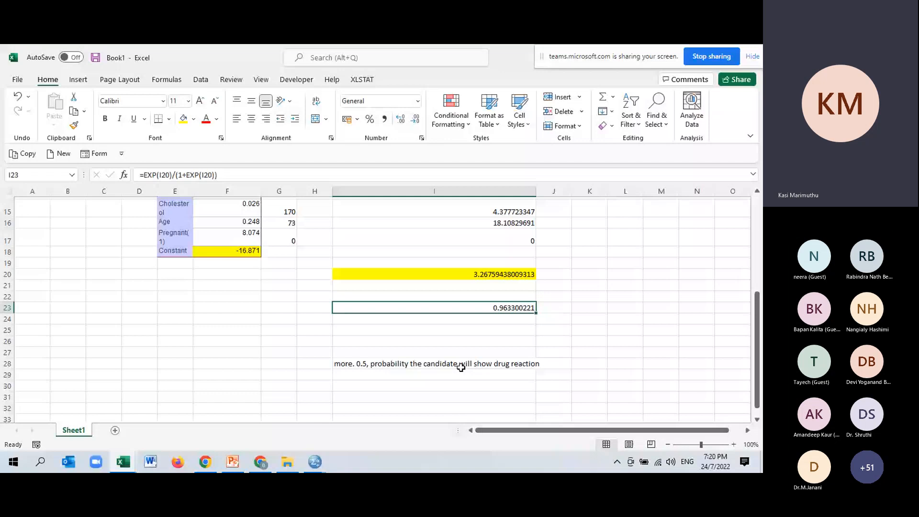
scroll(461, 368, up, 2)
click(279, 305)
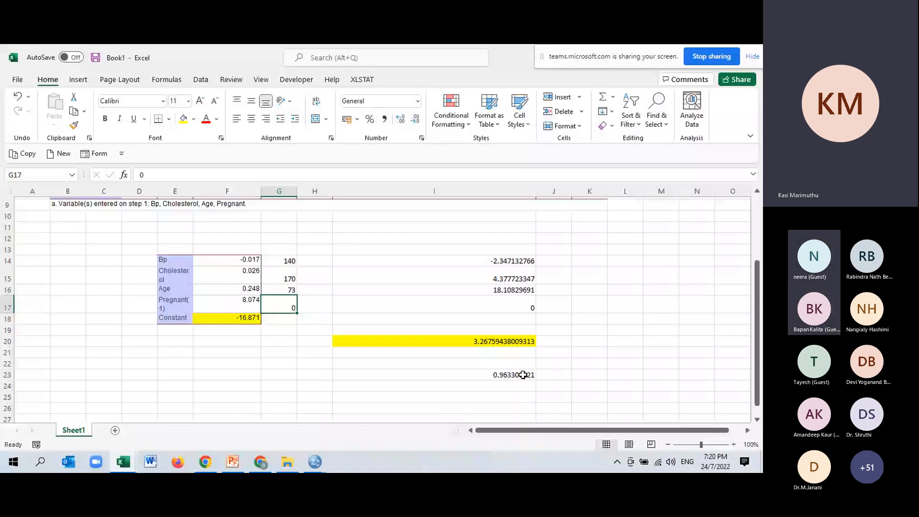
click(287, 462)
click(315, 462)
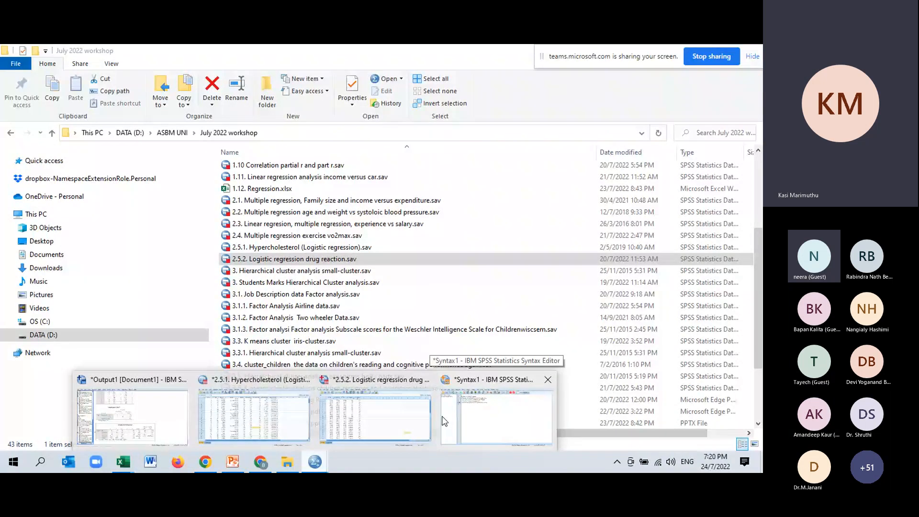
click(233, 462)
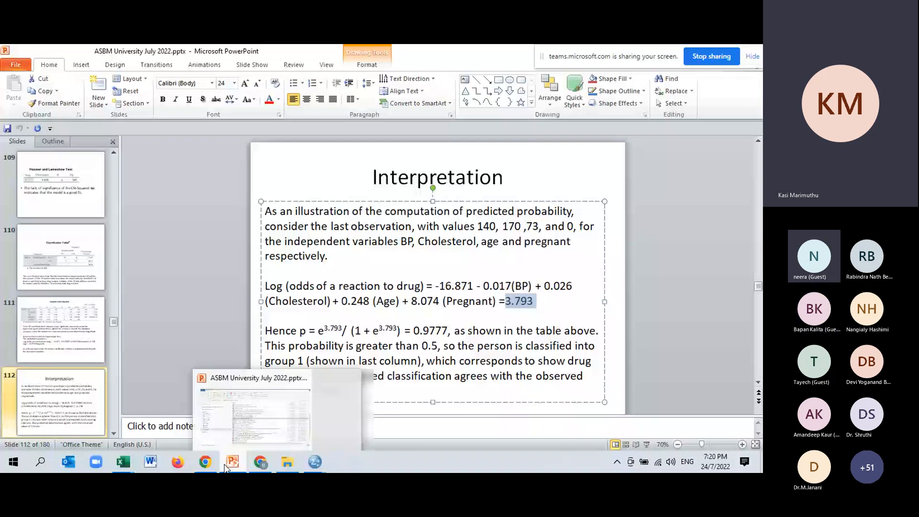
click(123, 462)
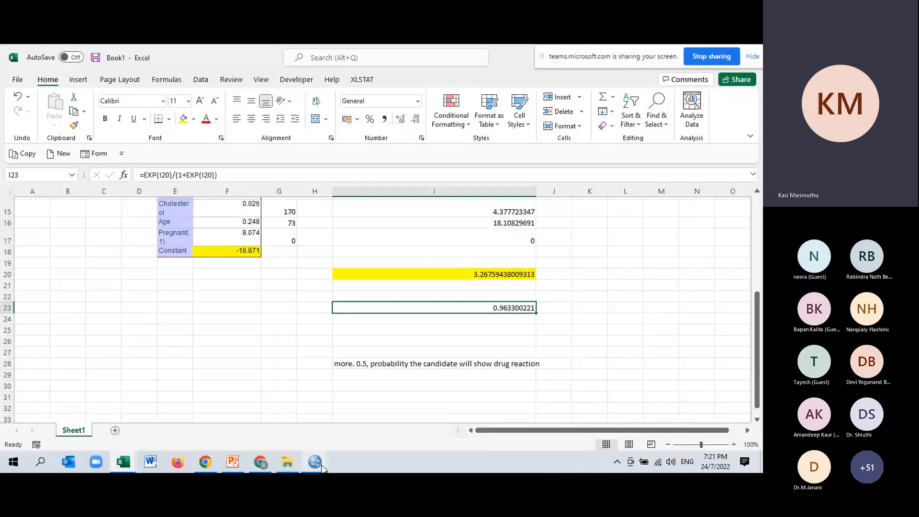
Step: Switch to the drug reaction dataset in SPSS and open its binary logistic regression setup
mouse_move(322, 467)
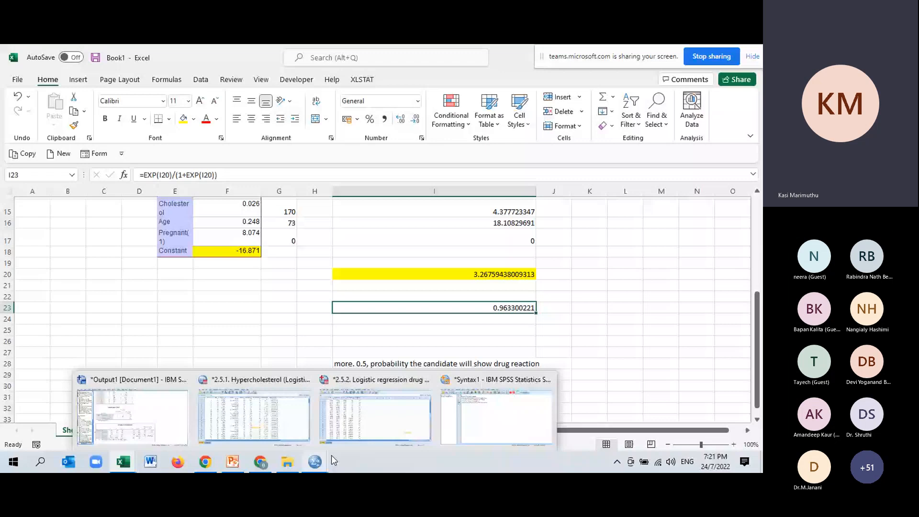
click(375, 412)
click(154, 64)
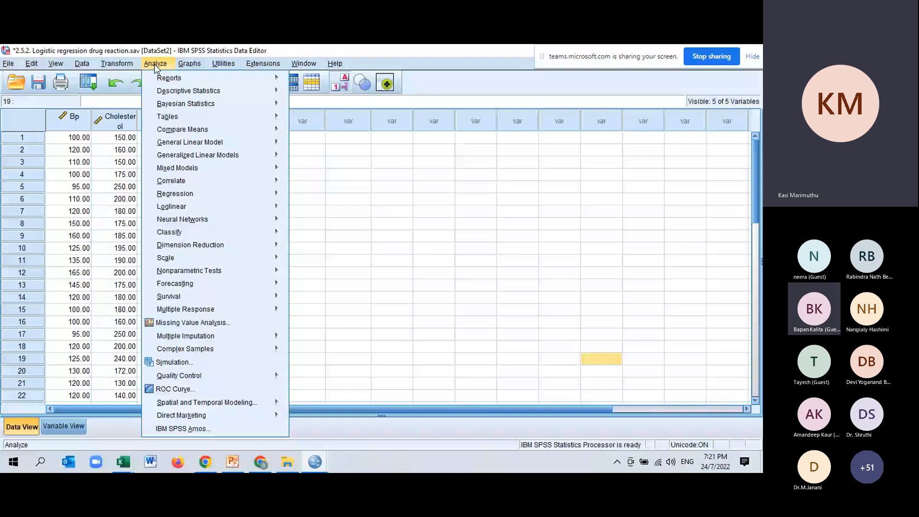
mouse_move(192, 194)
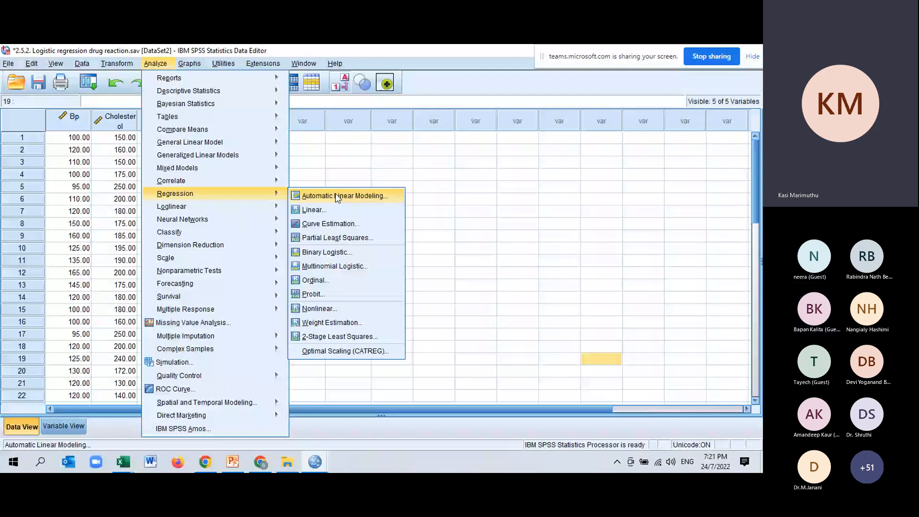
click(327, 252)
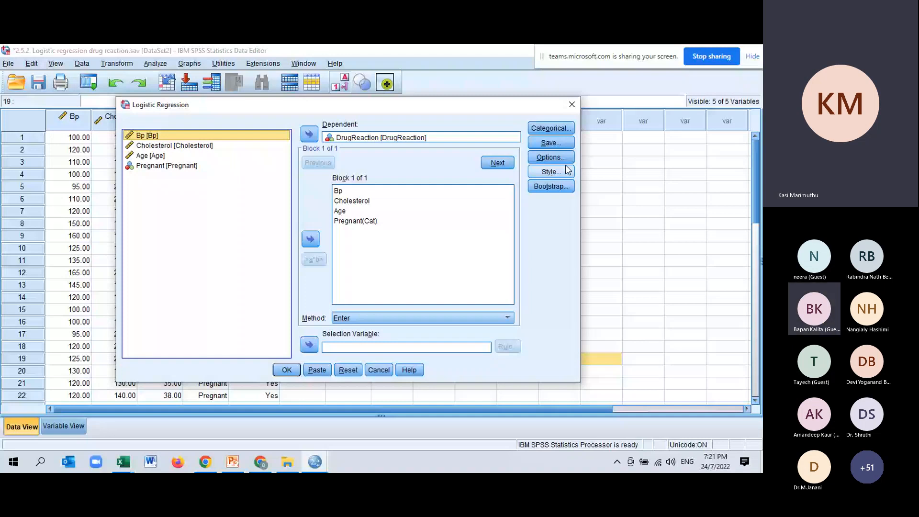
Step: Apply the regression options Hosmer-Lemeshow goodness-of-fit, casewise listing of outliers outside 2 std. dev. and 95% CI for exp(B), without classification plots
click(558, 157)
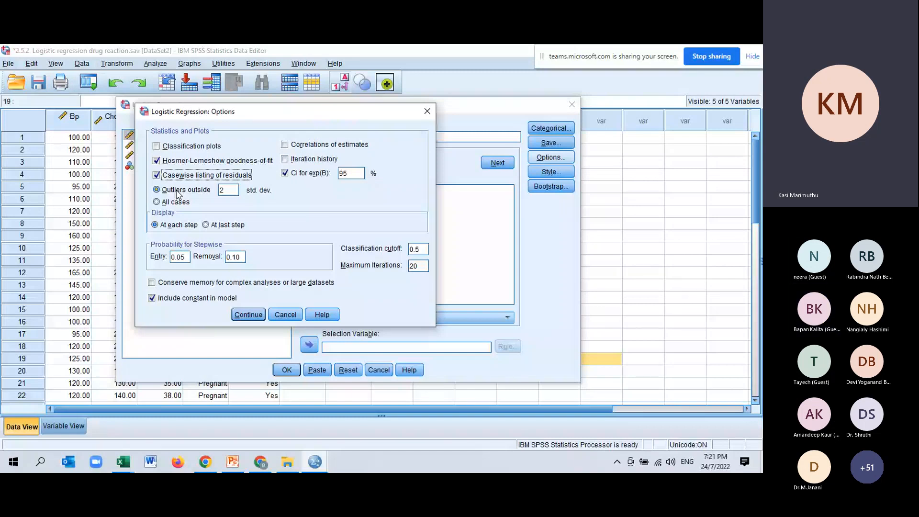
click(157, 147)
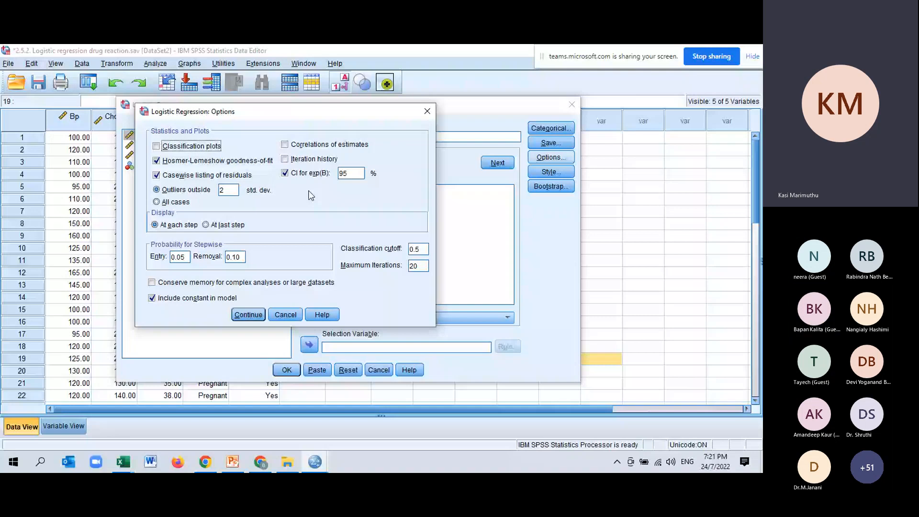
click(250, 315)
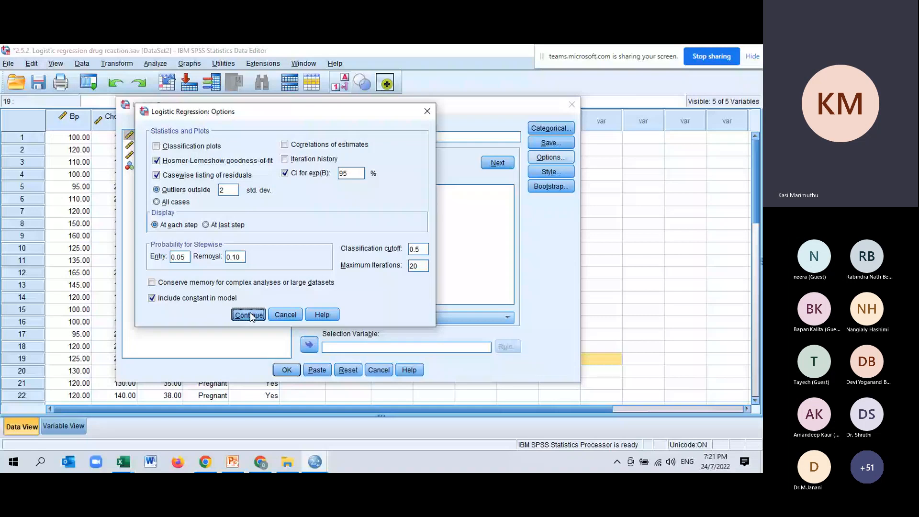
click(249, 315)
Step: Save the predicted probabilities and group membership with the model and run the logistic regression of DrugReaction
click(551, 143)
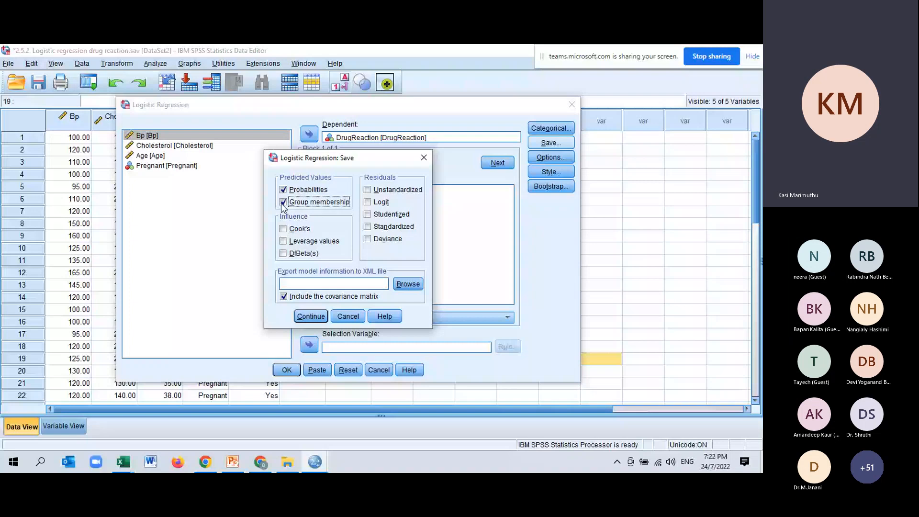
click(310, 316)
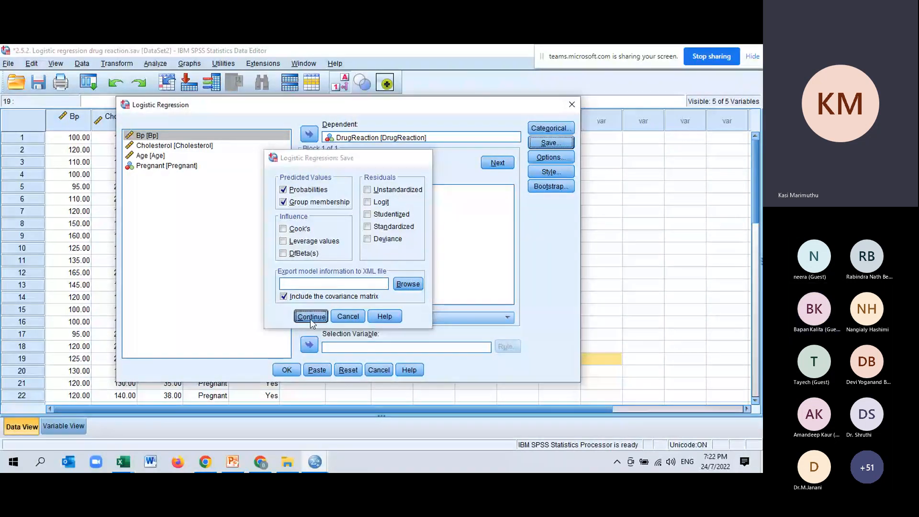
click(286, 370)
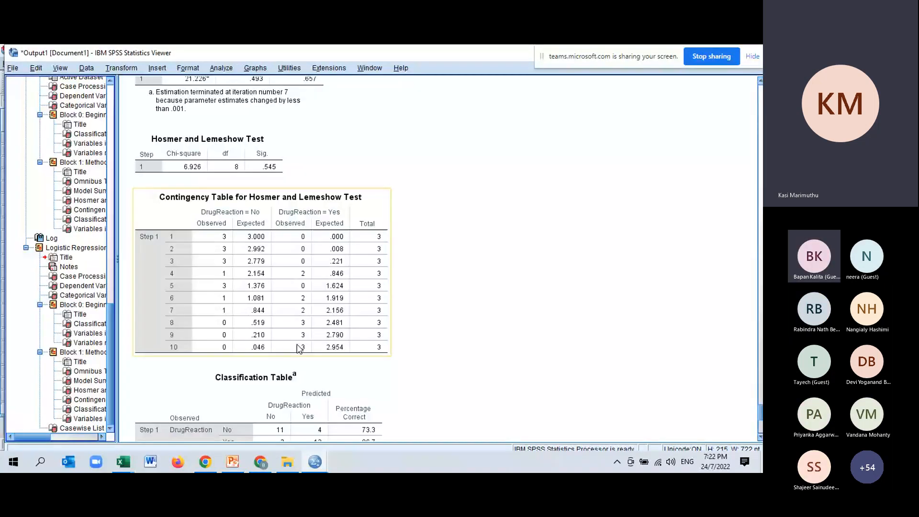
scroll(297, 349, down, 5)
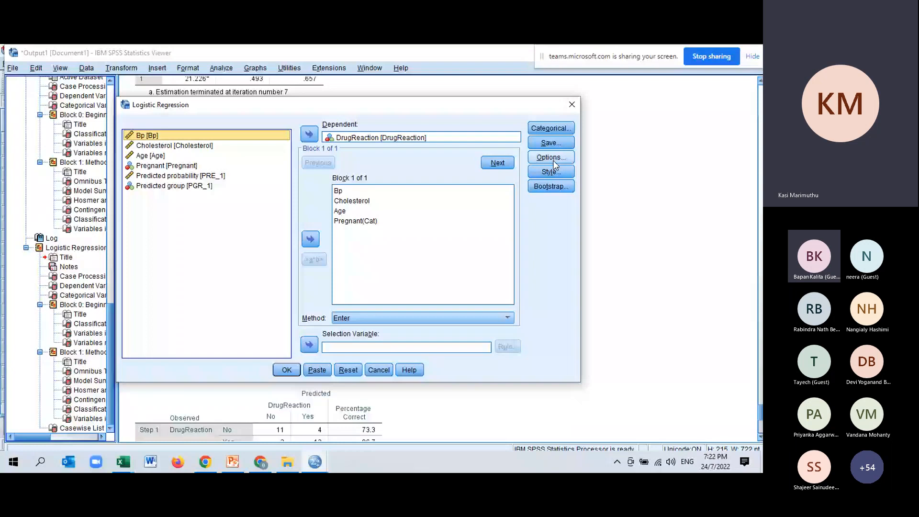
Step: Keep Probabilities and Group membership as the saved predicted values and rerun the logistic regression of DrugReaction
click(561, 145)
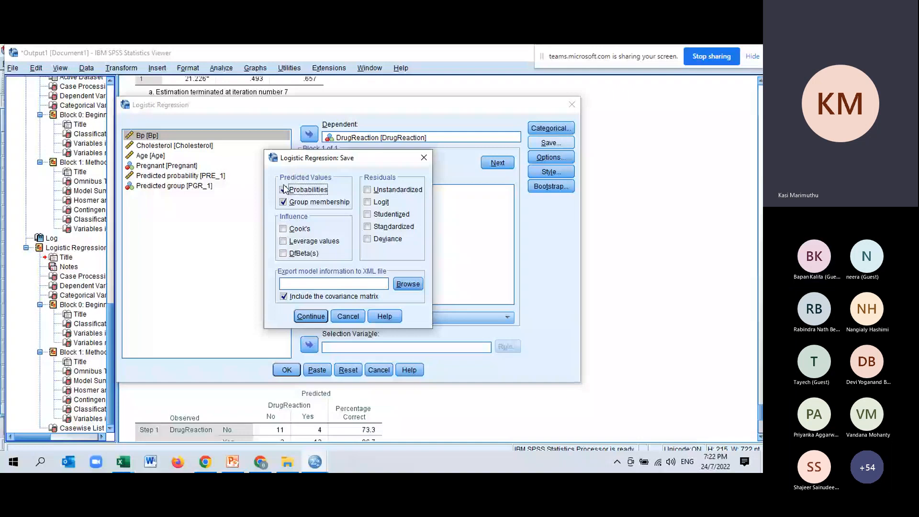
click(284, 189)
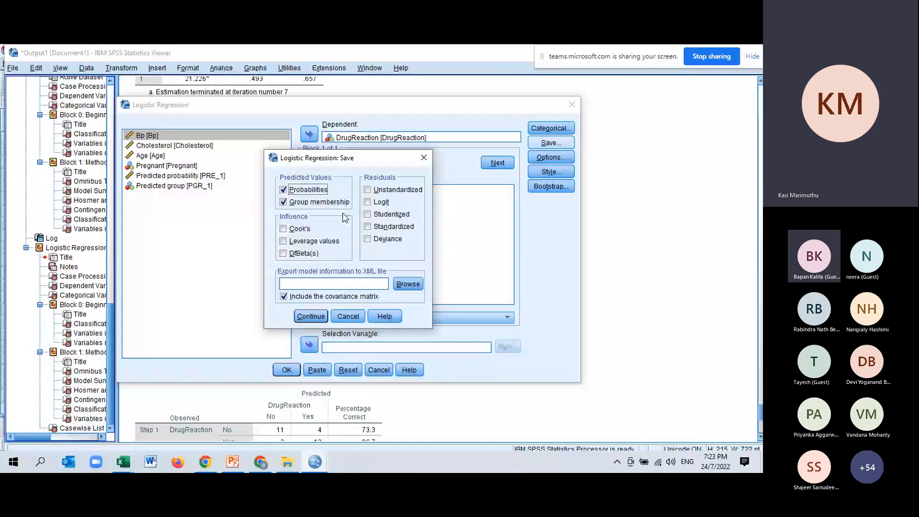
click(311, 316)
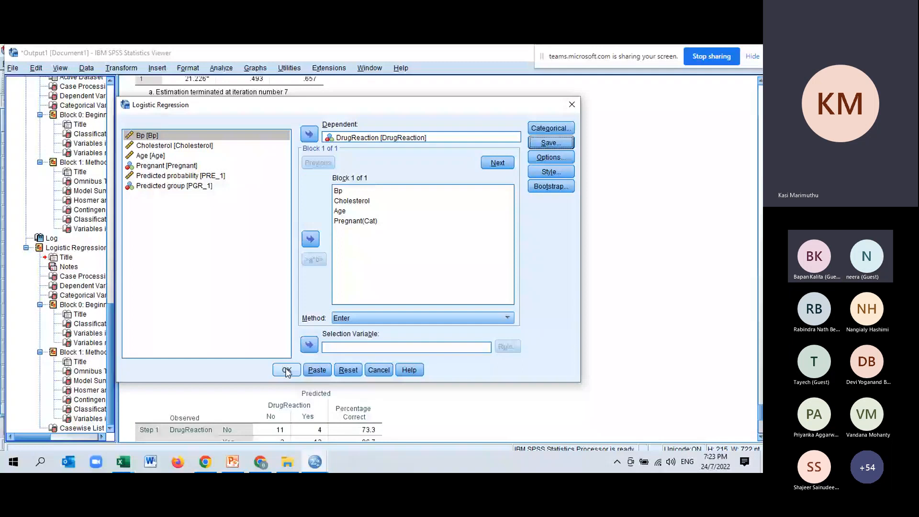
click(287, 371)
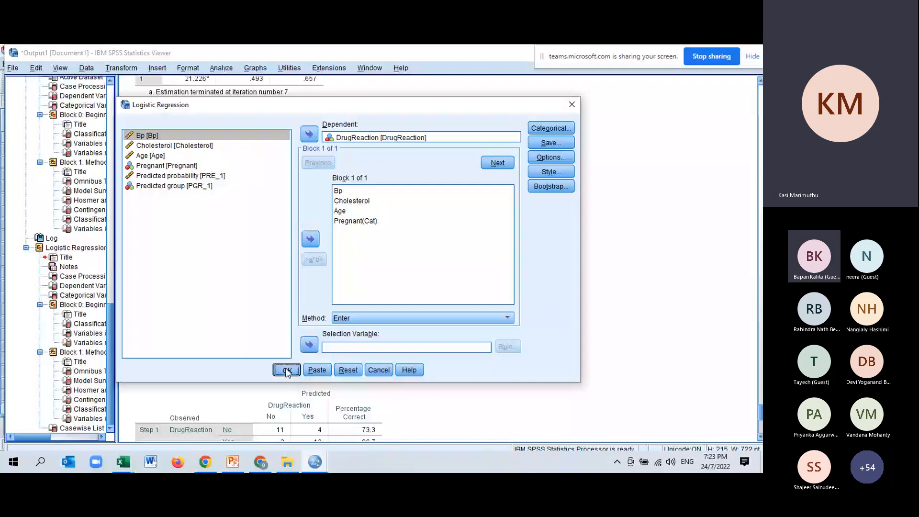
click(287, 371)
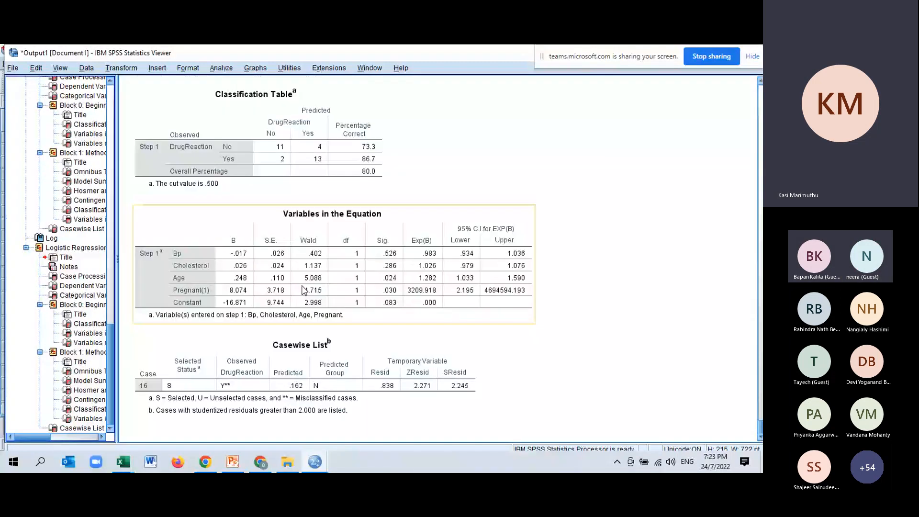
Step: Review the new regression output from the Variables in the Equation table back to the Case Processing Summary and command syntax
scroll(303, 289, up, 5)
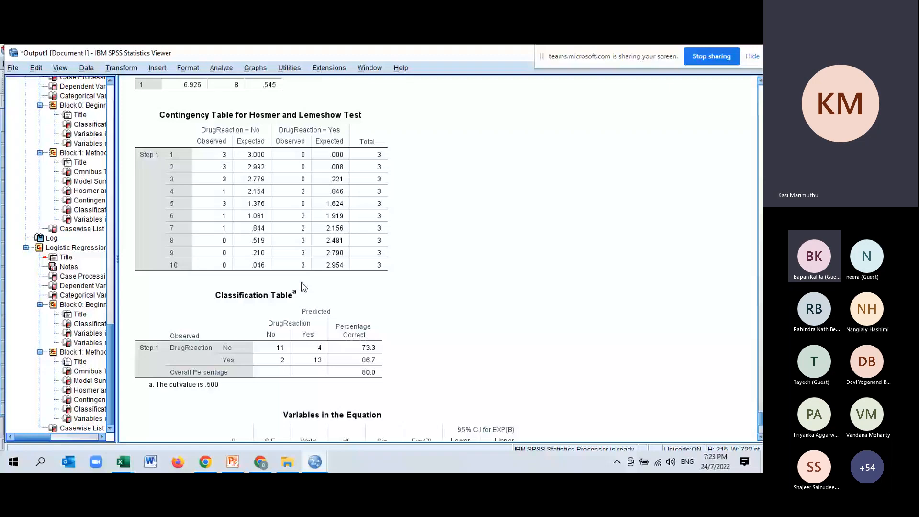
scroll(302, 287, up, 15)
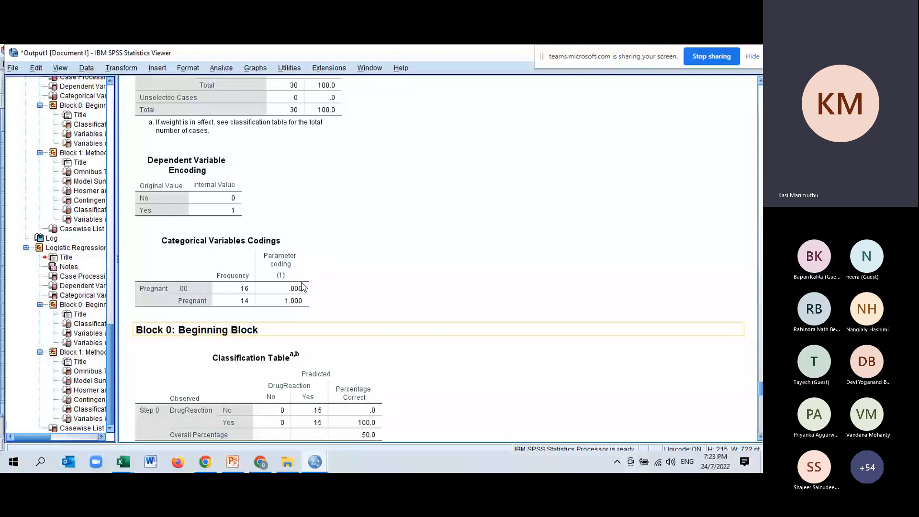
scroll(303, 286, up, 3)
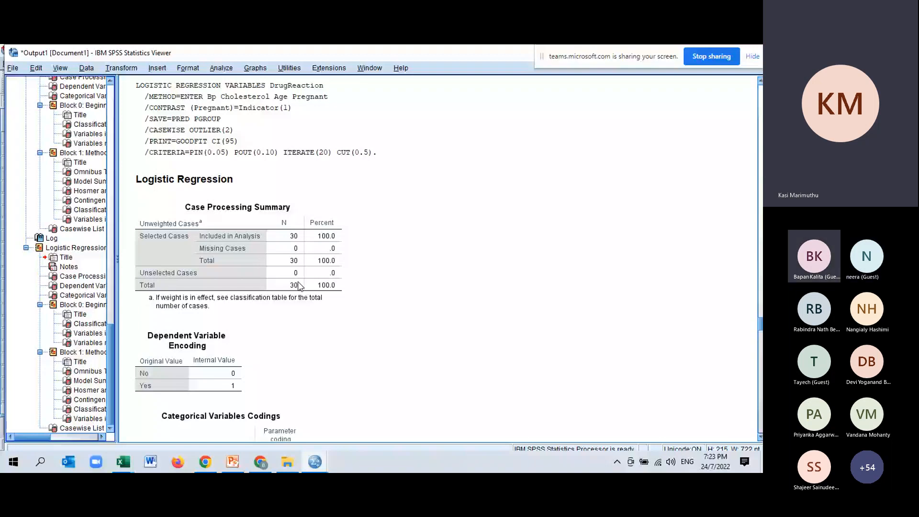
Step: Switch to the drug reaction data and examine case 30's predictor values, predicted probability PRE_1 and predicted group PGR_1
key(alt+Tab)
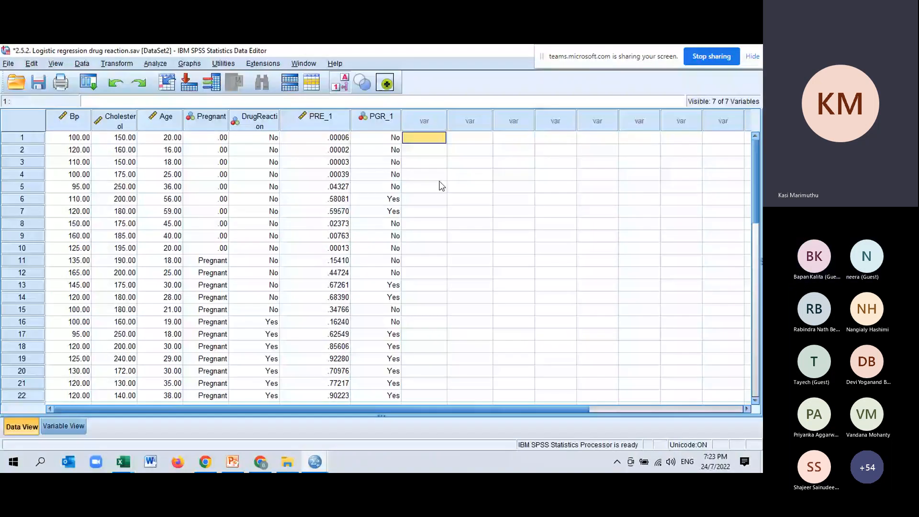
scroll(244, 366, down, 4)
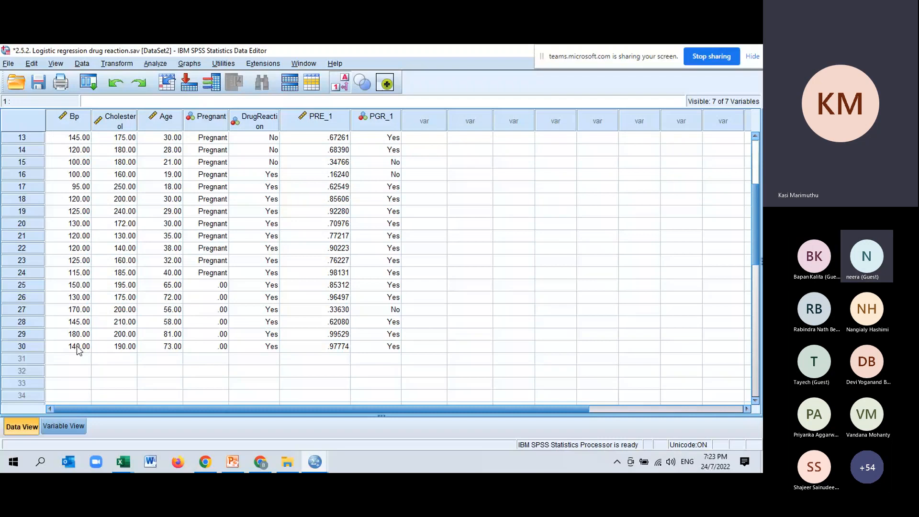
drag(77, 345, 156, 352)
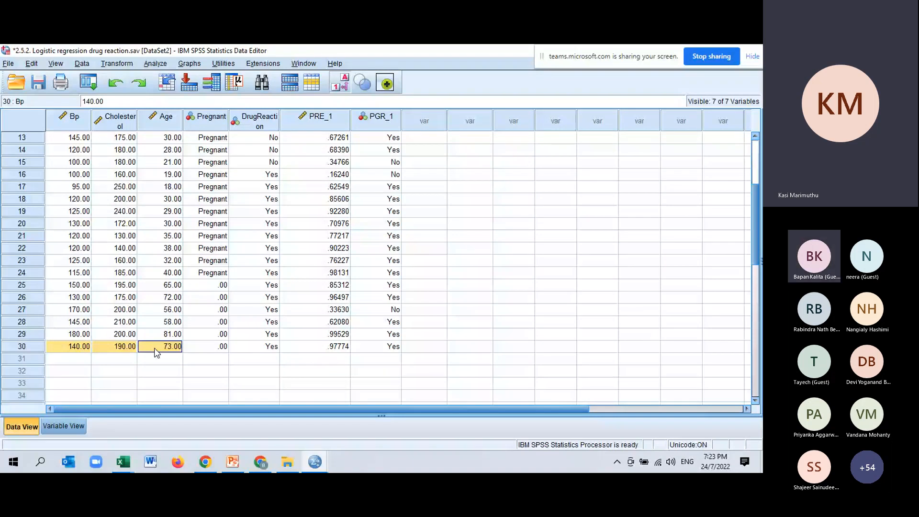
click(335, 347)
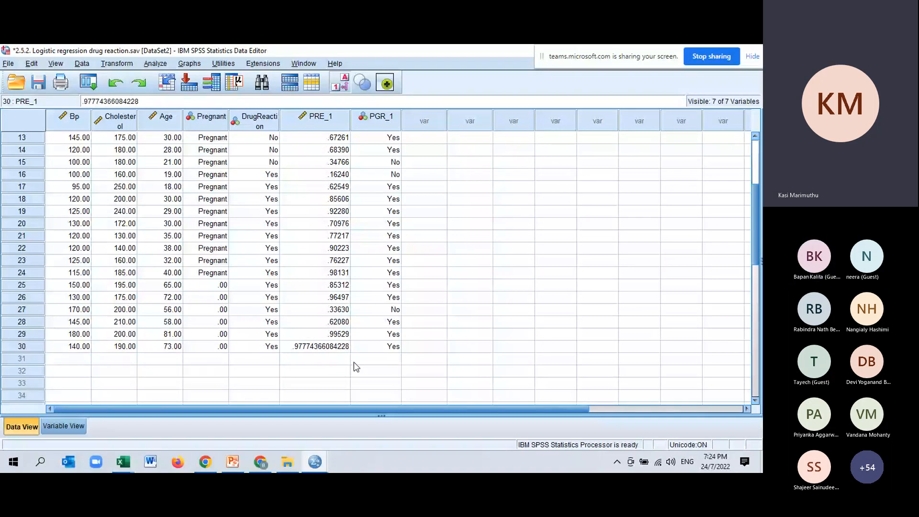
click(354, 362)
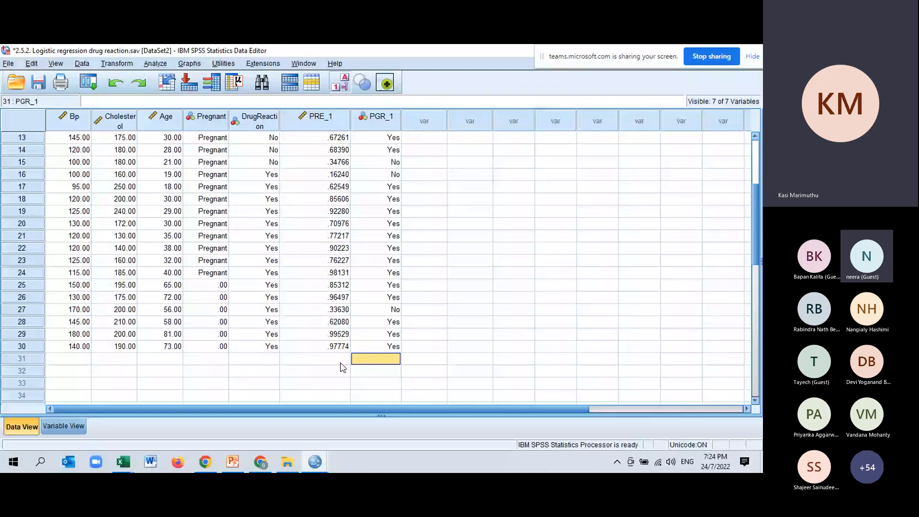
click(388, 344)
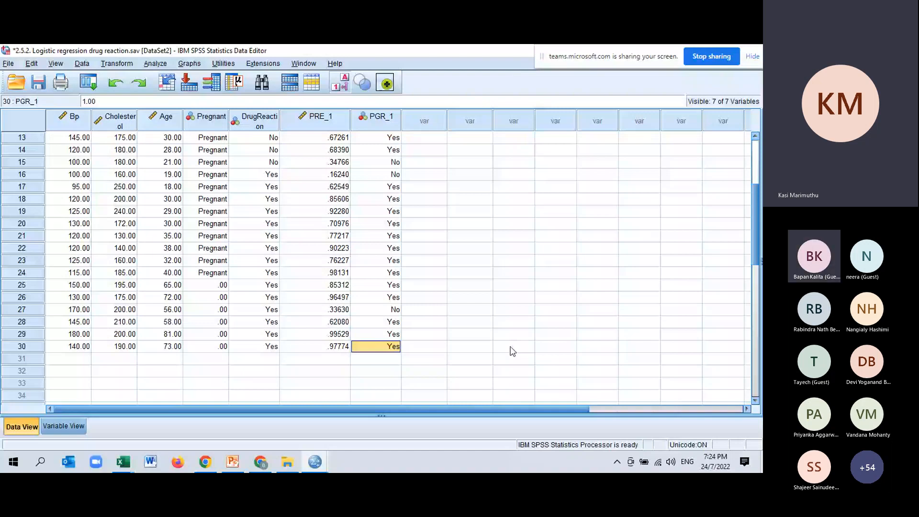
key(Home)
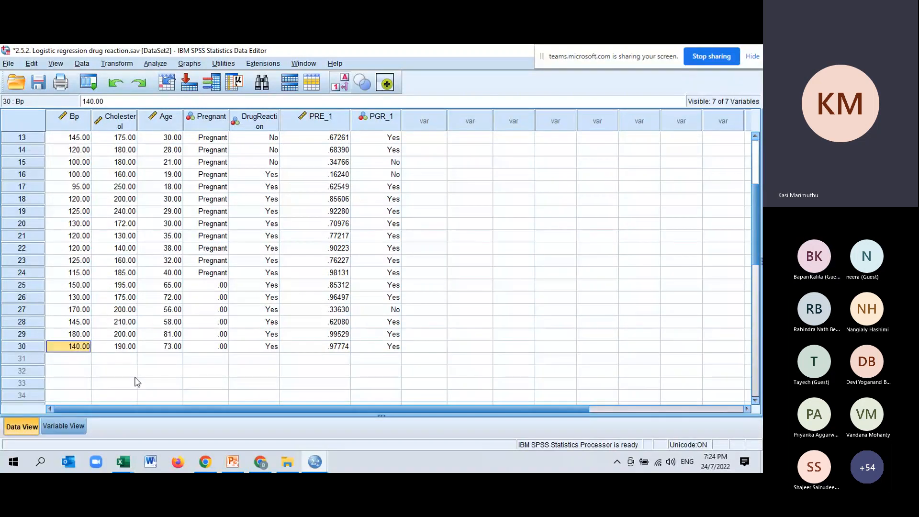
click(132, 347)
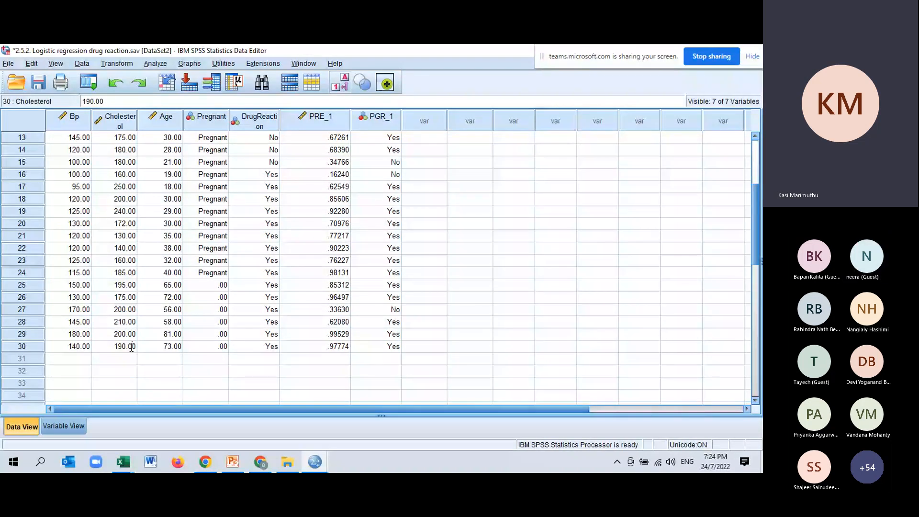
key(Down)
key(Down)
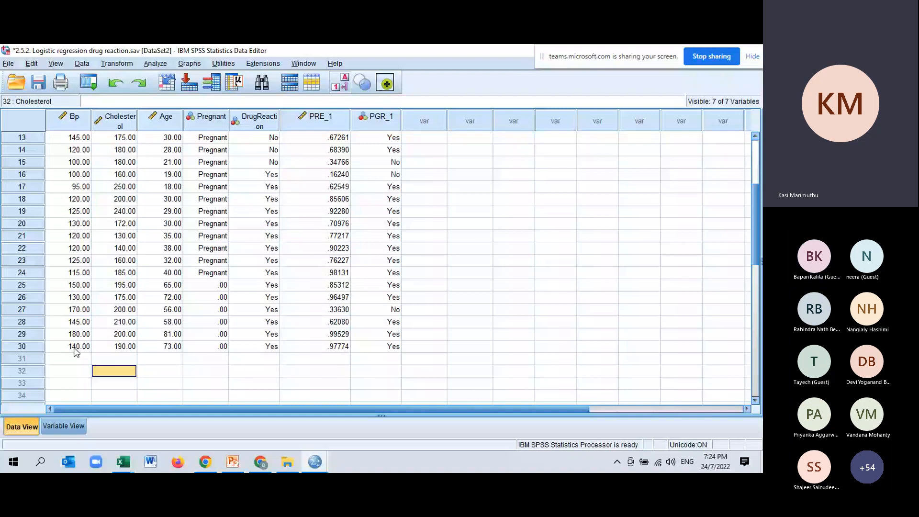
drag(76, 351, 351, 346)
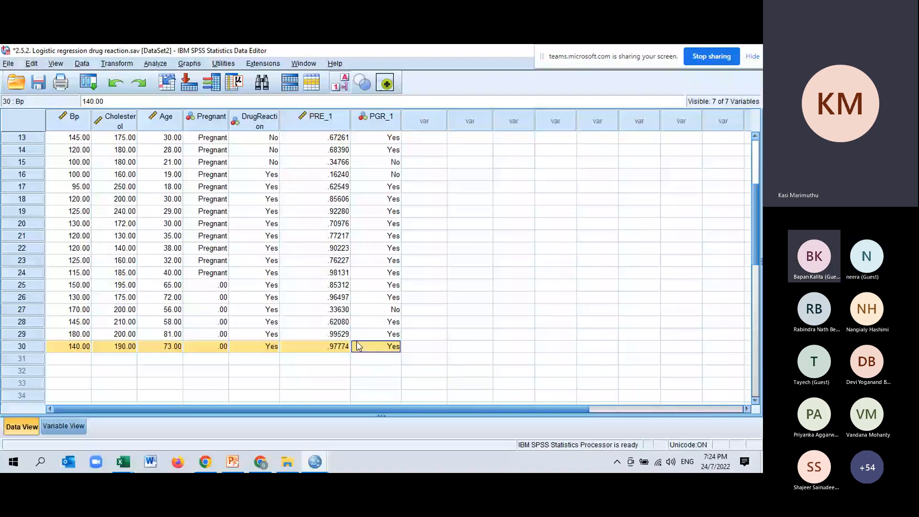
Step: In the Excel calculation, set the Cholesterol value in G15 to 190 and mark I23 with the label "Probaility", yellow fill and bold
key(alt+Tab)
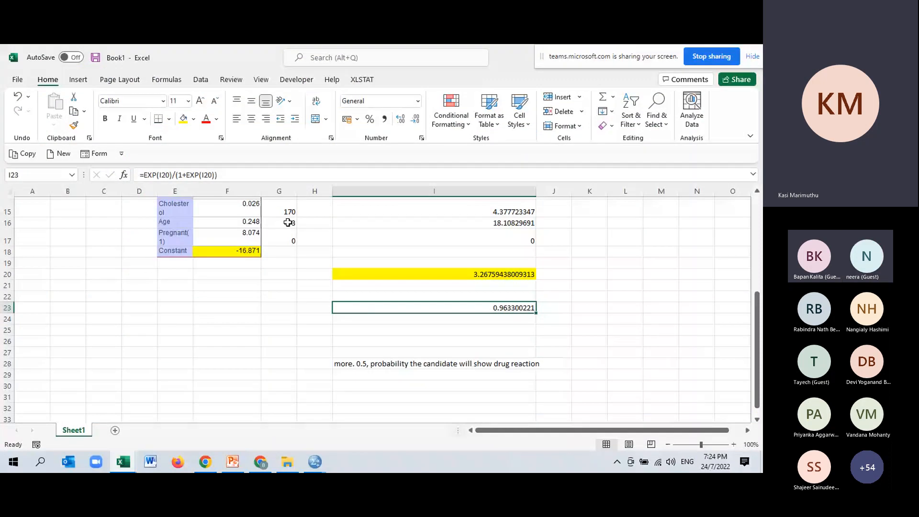
scroll(280, 248, up, 2)
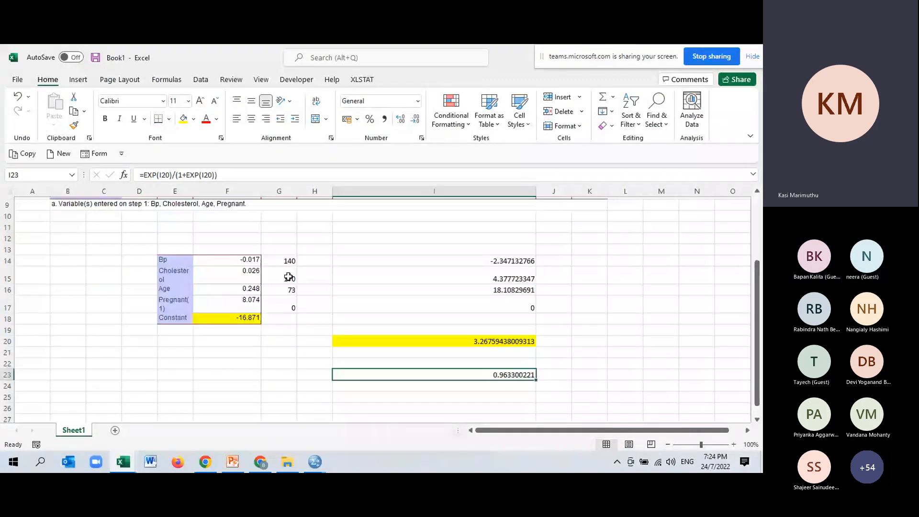
click(289, 277)
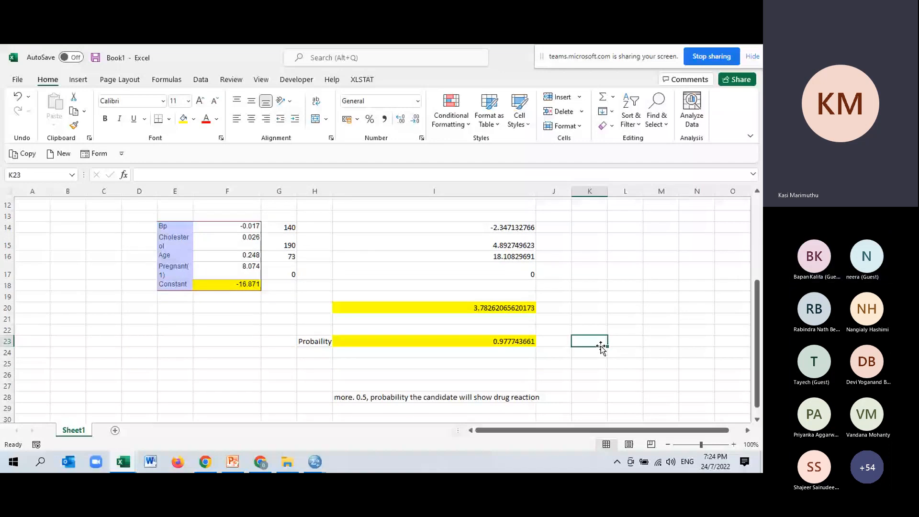
key(Left)
key(Left)
Step: Compare case 30's PRE_1 value in the SPSS data with PowerPoint's Interpretation slide and the predicted values table on slide 113
click(315, 462)
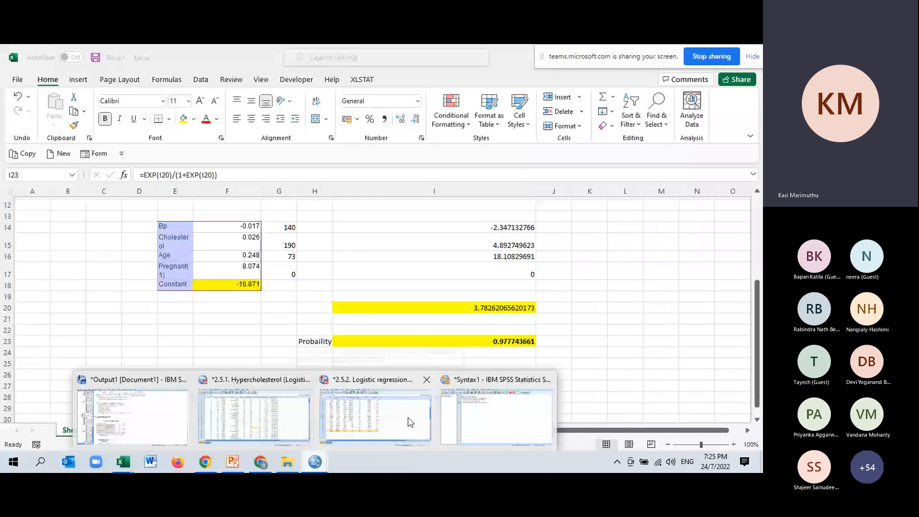
click(408, 418)
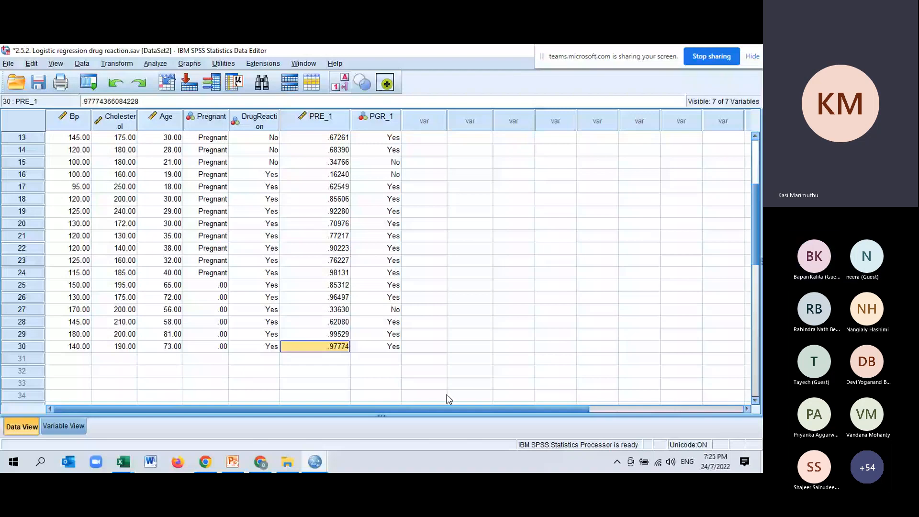
click(233, 462)
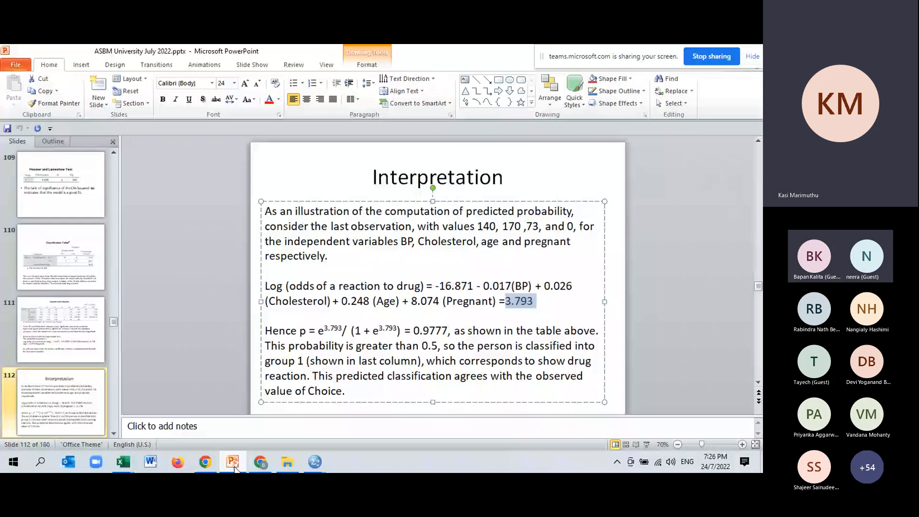
click(187, 323)
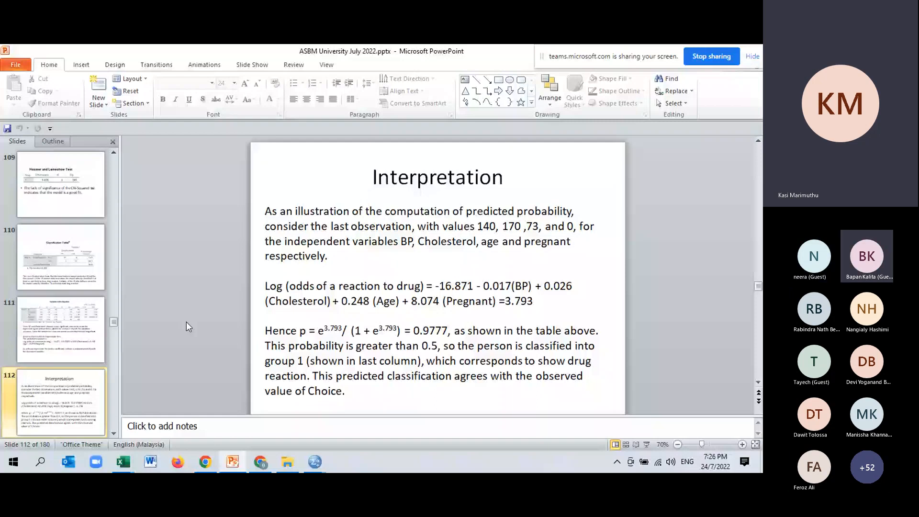
scroll(185, 321, down, 1)
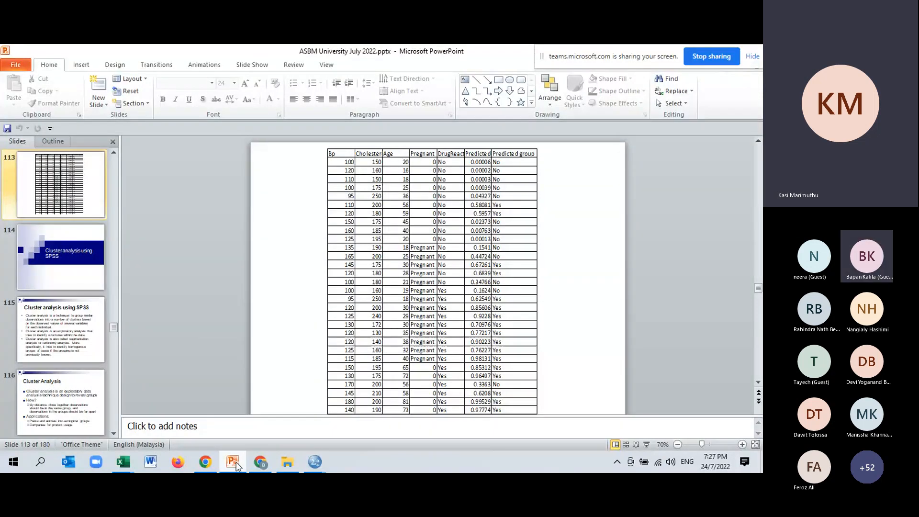
Step: Go to slide 135, "Factor analysis using SPSS", in the ASBM University presentation and start the slide show from it
mouse_move(289, 464)
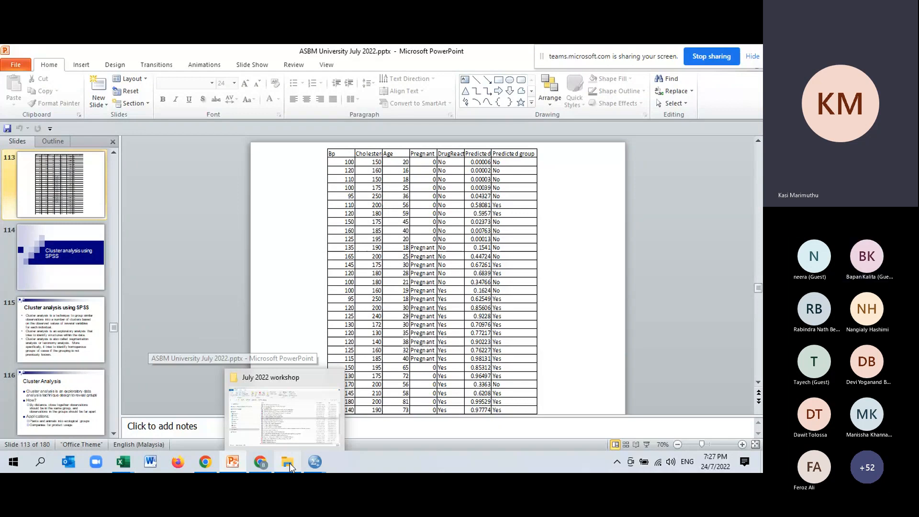
click(290, 463)
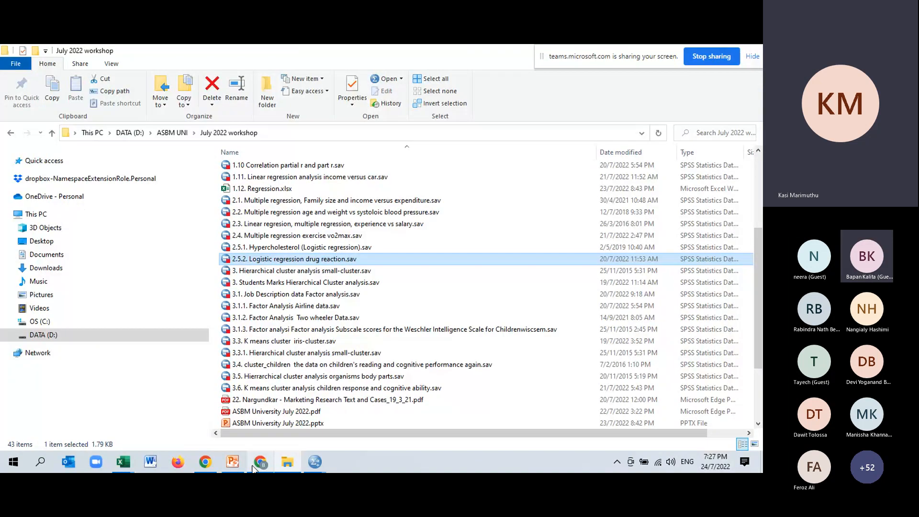
click(234, 462)
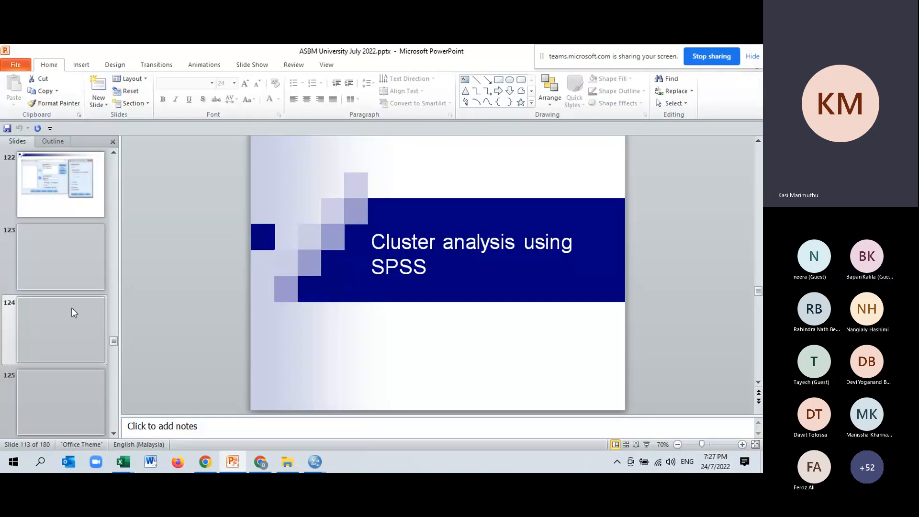
scroll(71, 314, down, 4)
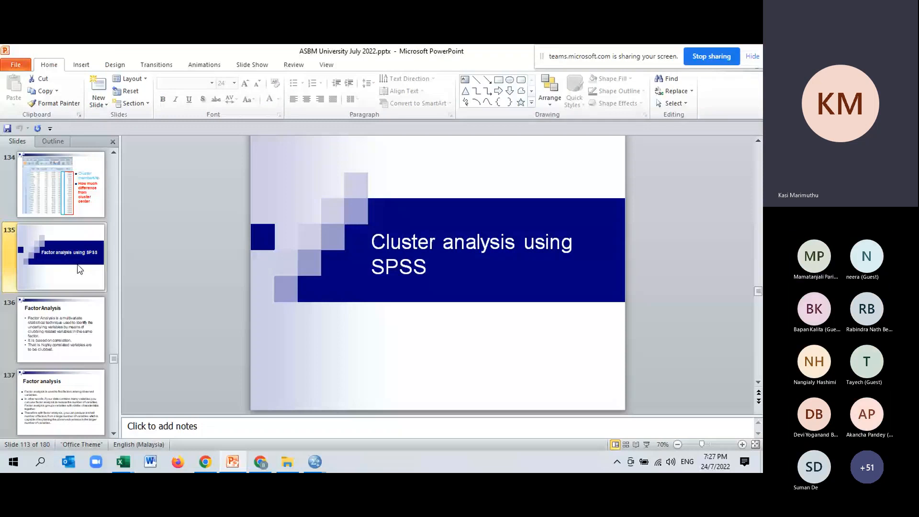
click(77, 264)
click(647, 446)
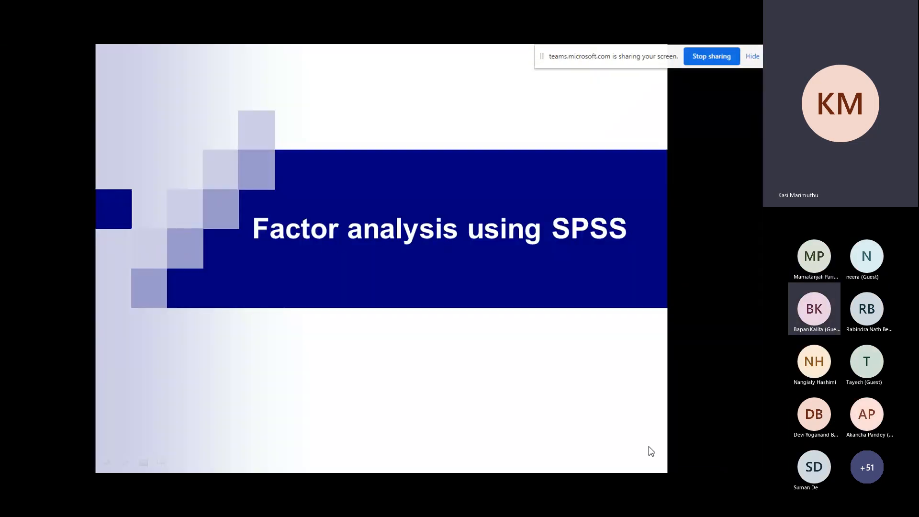
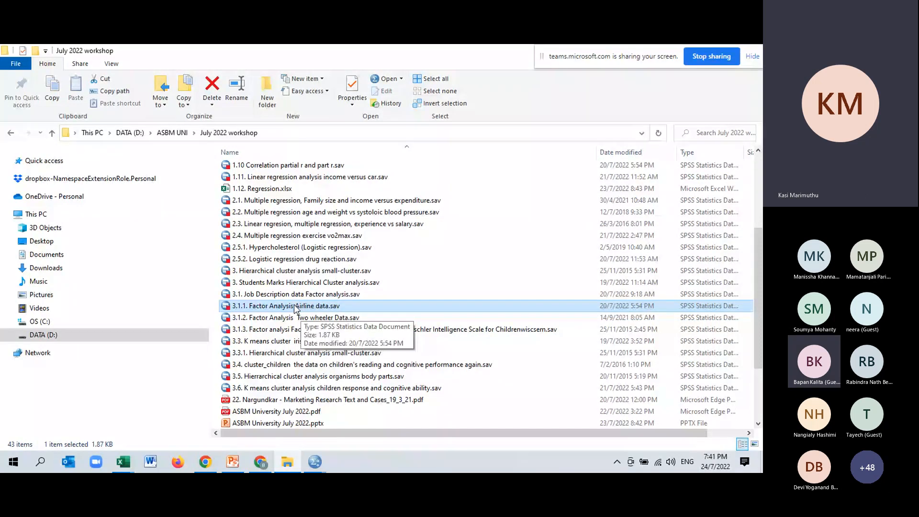
Step: Open "3.1.1. Factor Analysis Airline data.sav" and examine the respondents' ratings in the variables Ontime through Lifestyle
double_click(296, 306)
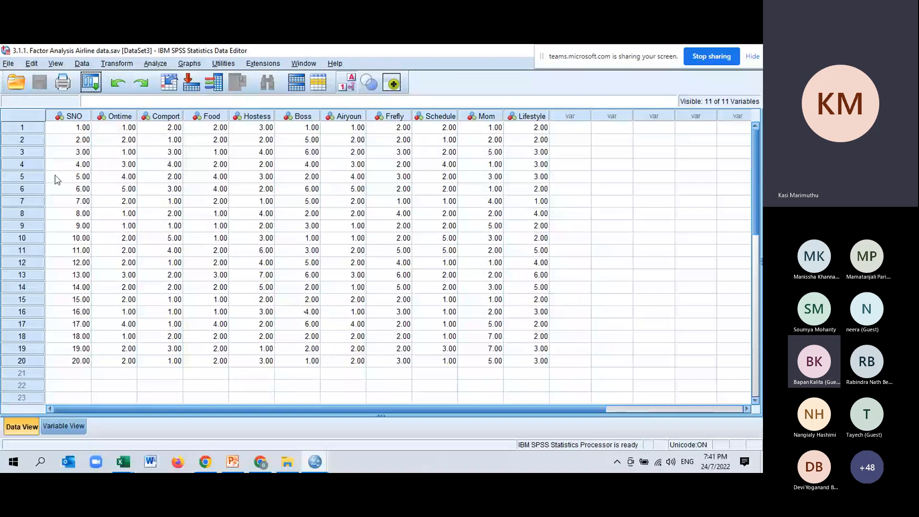
drag(76, 128, 76, 361)
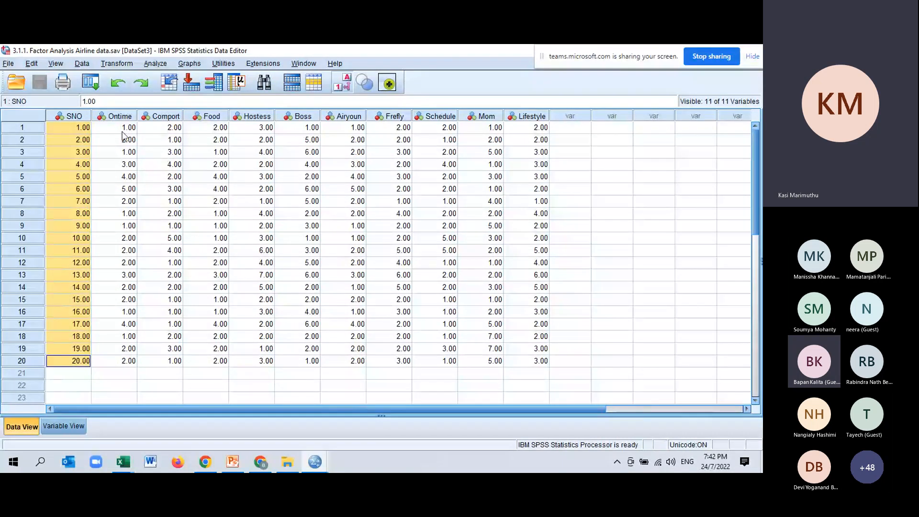
drag(123, 132, 451, 219)
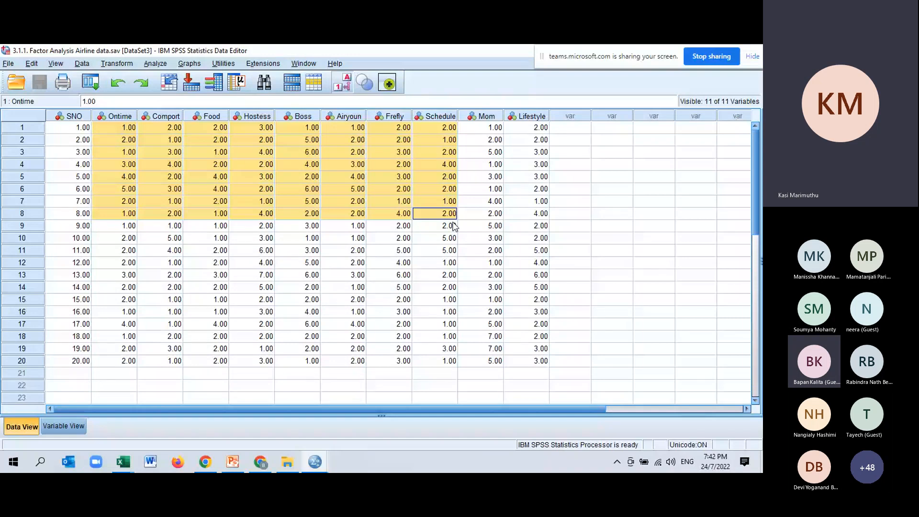
drag(453, 223, 543, 363)
click(163, 117)
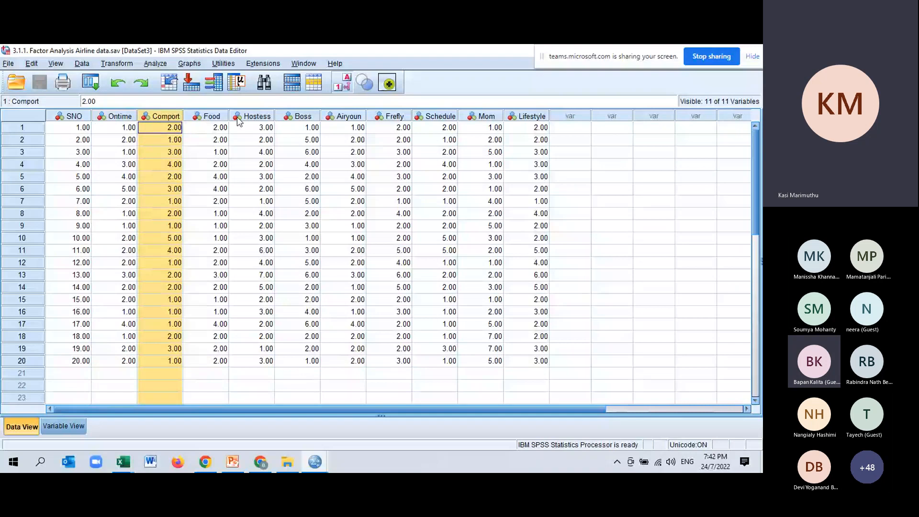
click(242, 117)
click(287, 115)
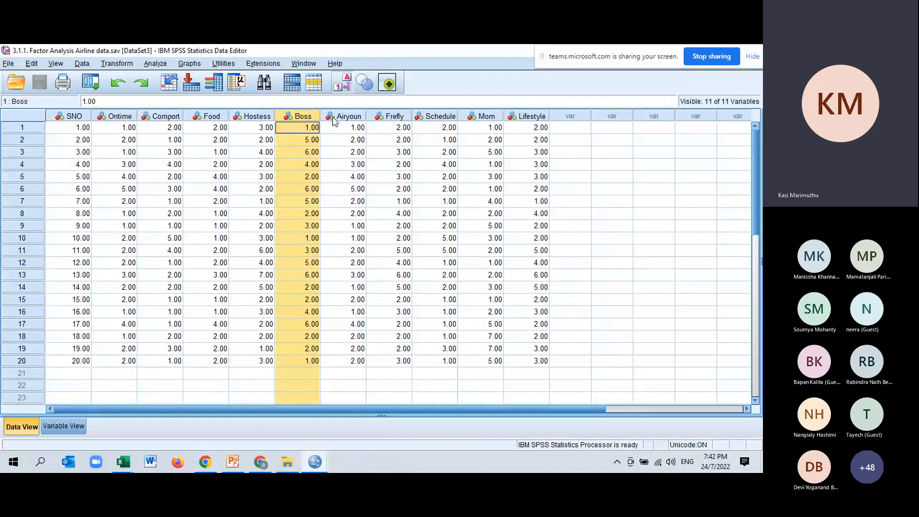
click(385, 117)
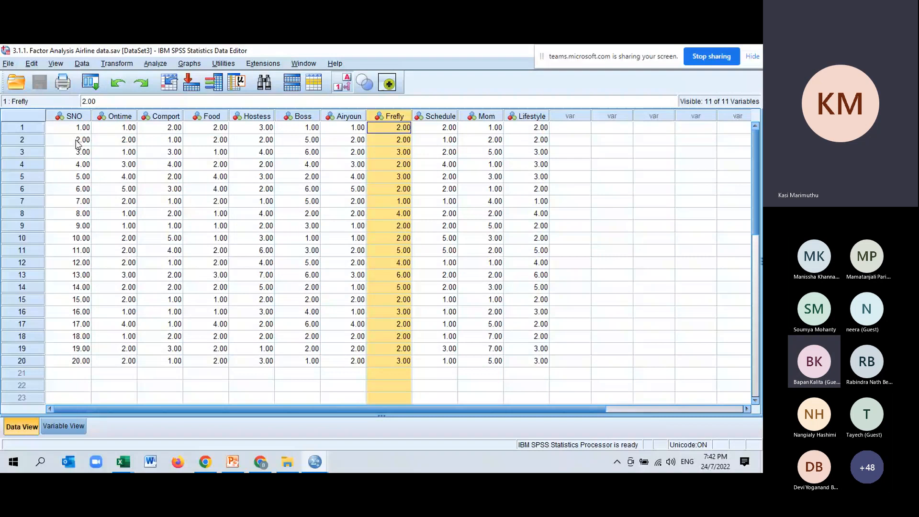
drag(119, 116, 257, 116)
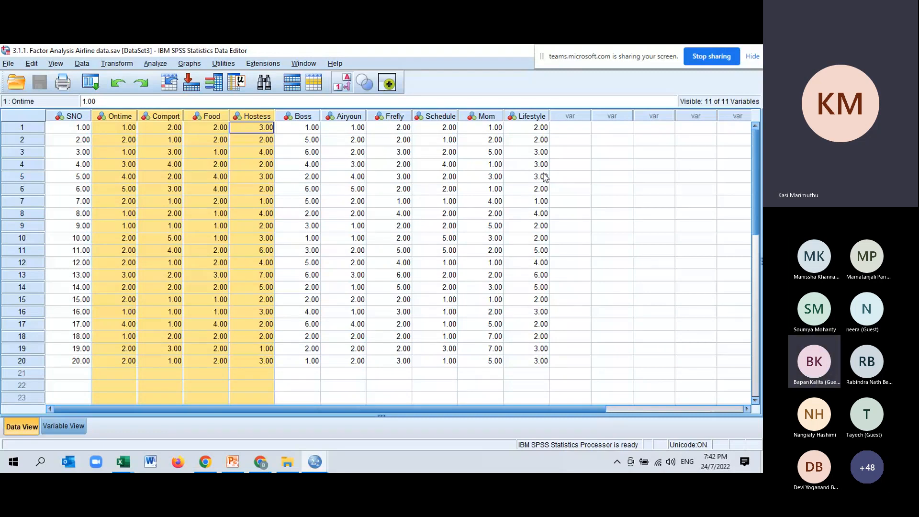
drag(257, 116, 522, 119)
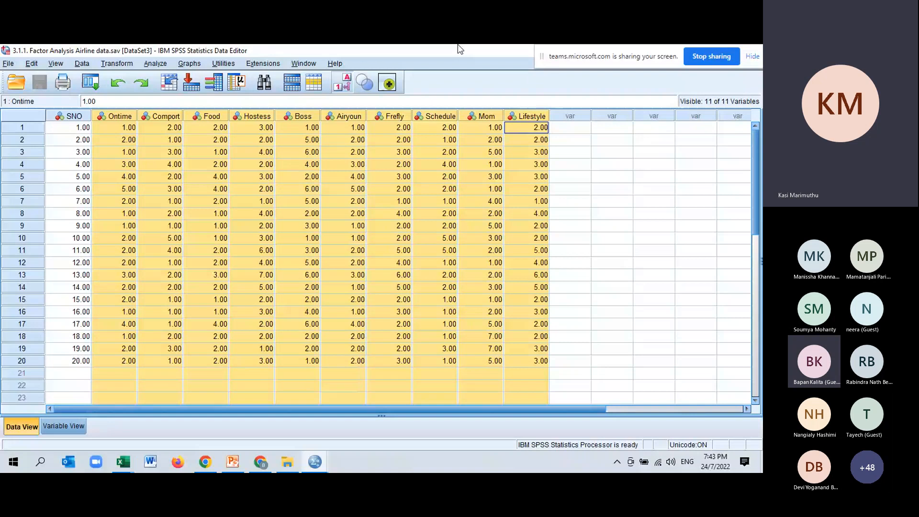
Step: Start a Factor Analysis and add the ten statements from Ontime to Lifestyle as its variables, leaving out SNO
click(155, 64)
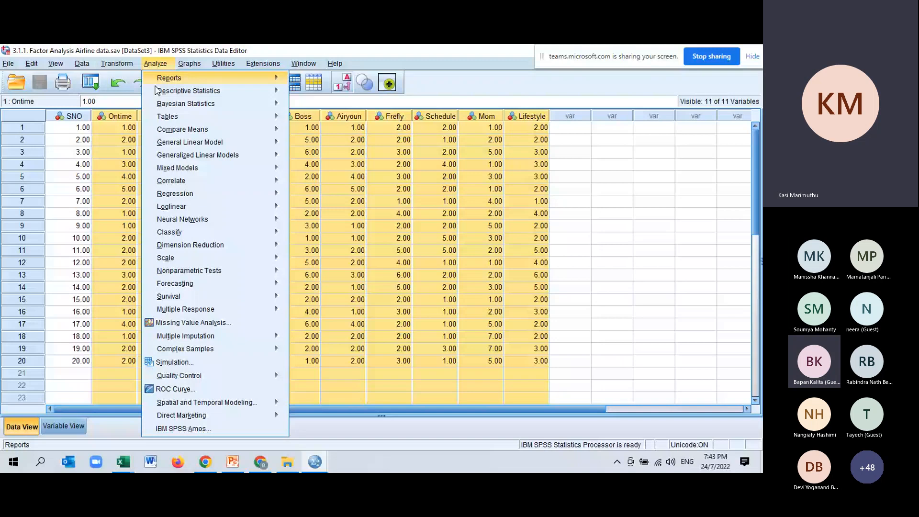
mouse_move(261, 248)
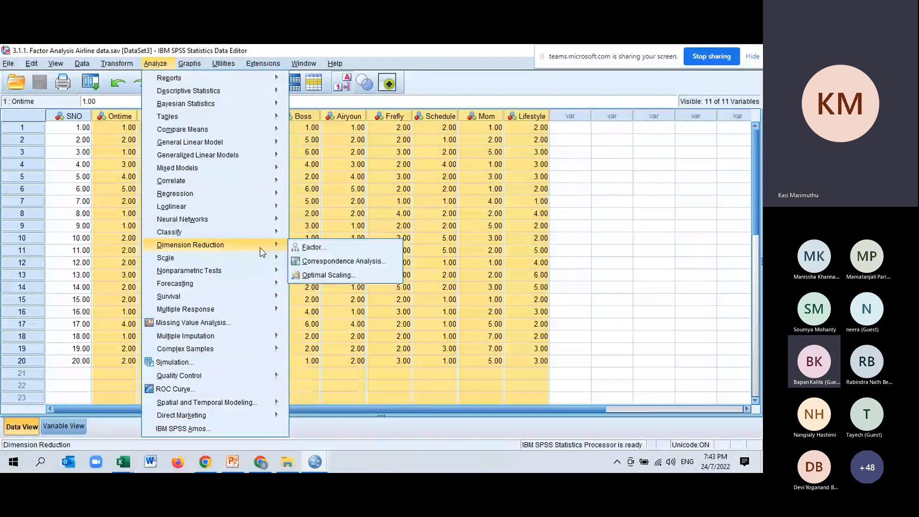
click(307, 248)
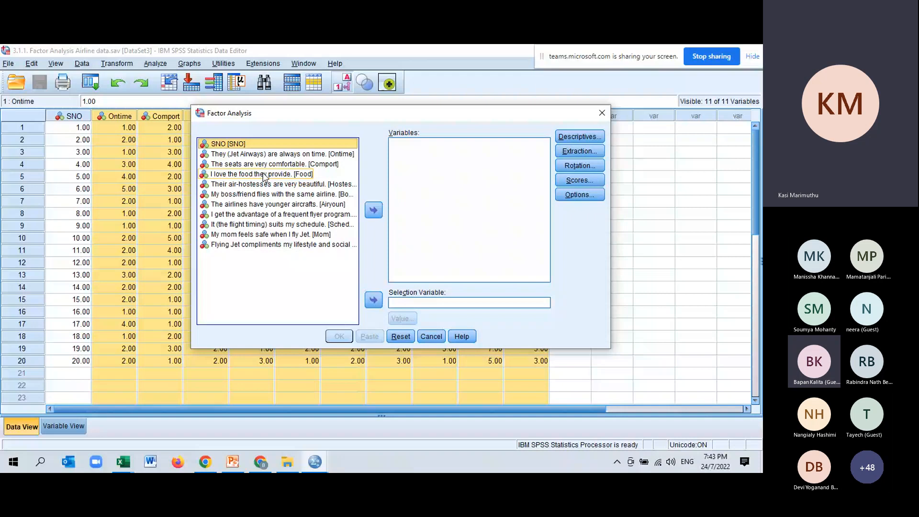
click(374, 210)
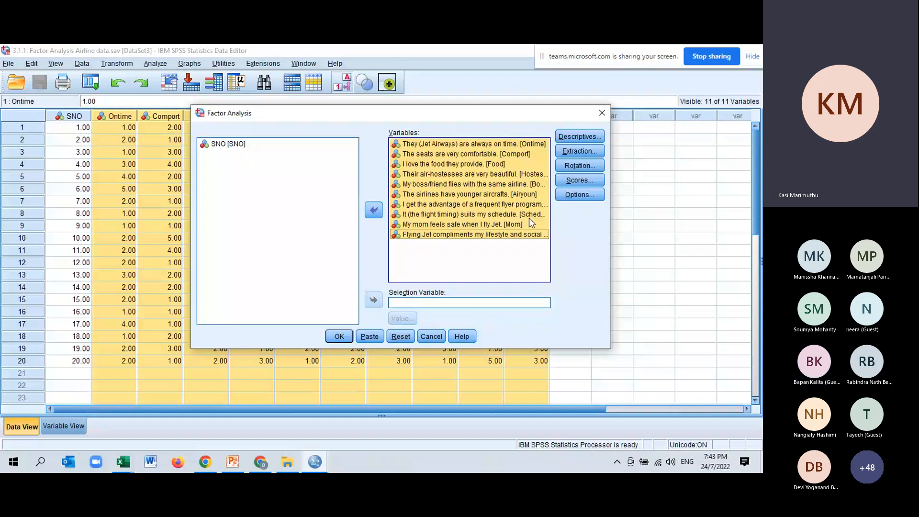
drag(342, 113, 295, 105)
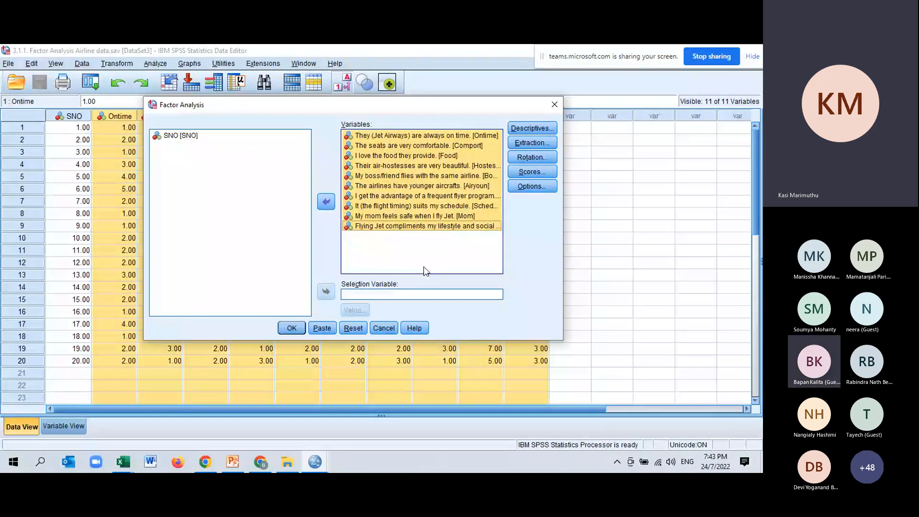
Step: Add univariate descriptives, correlation coefficients and KMO and Bartlett's test of sphericity to the factor analysis descriptives
click(532, 128)
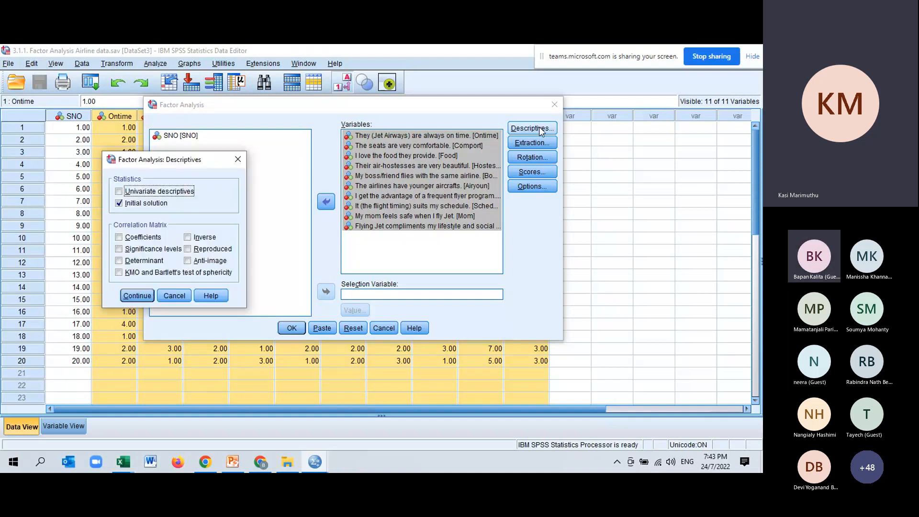
click(119, 191)
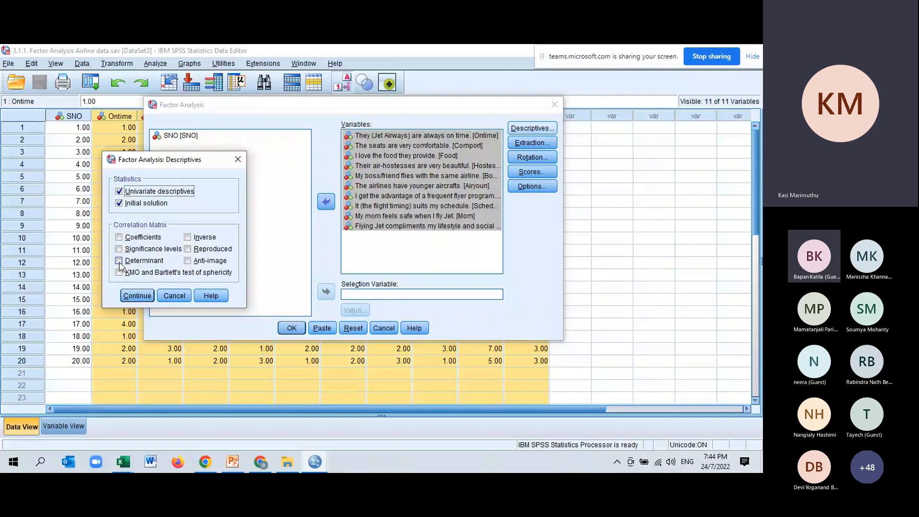
click(119, 237)
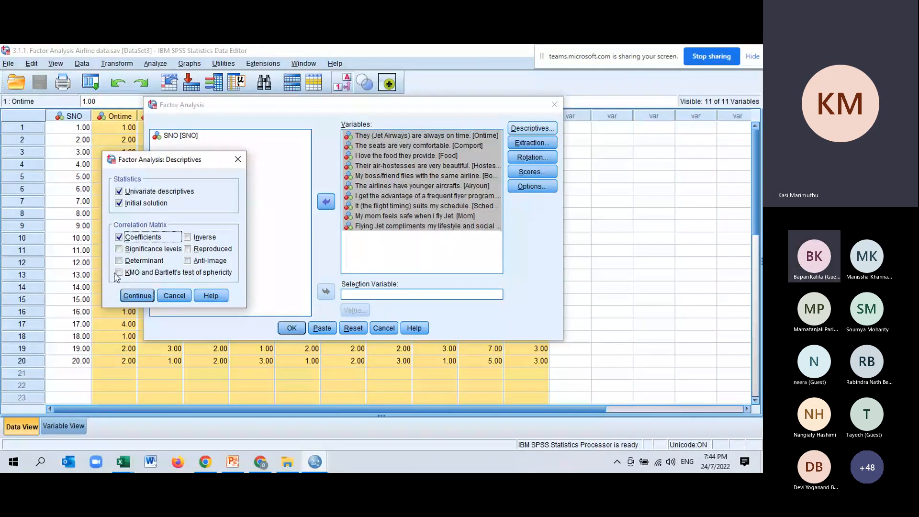
click(126, 274)
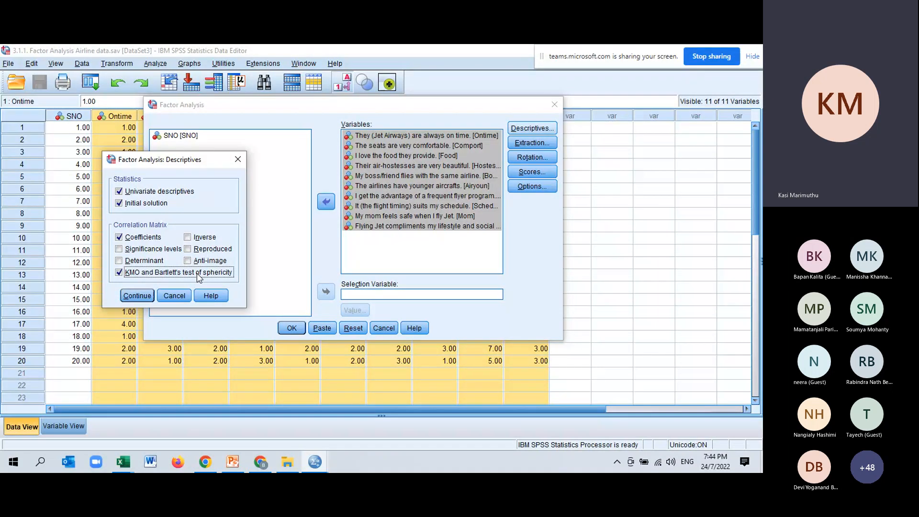
key(Return)
Step: Include a scree plot in the extraction settings, keeping Principal components as the method and eigenvalues greater than 1
click(539, 144)
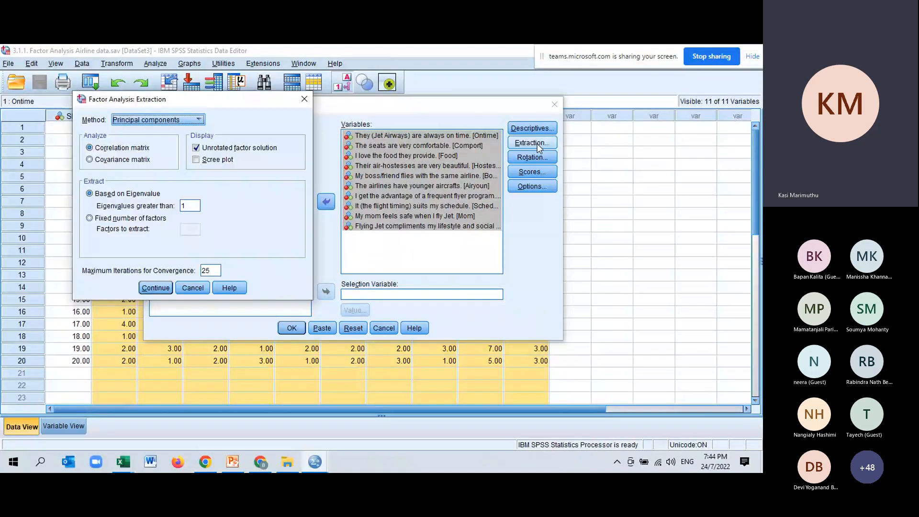
click(196, 159)
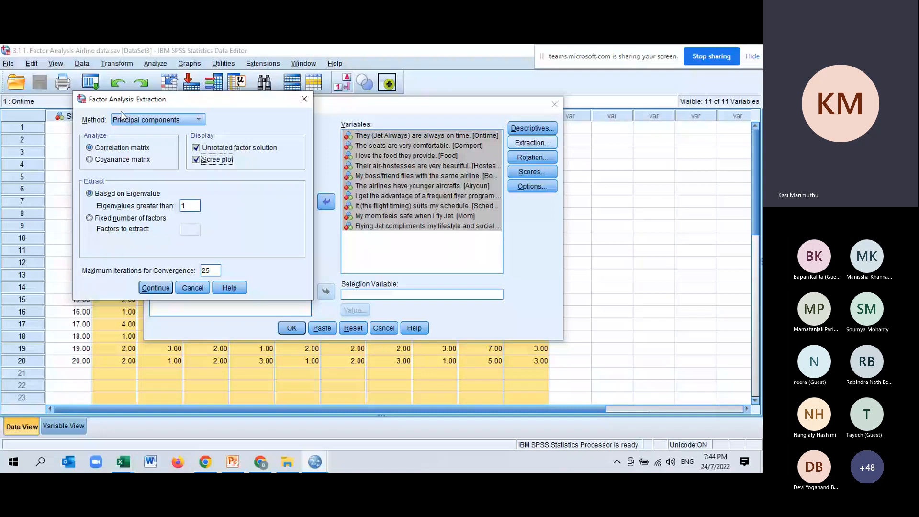
click(164, 120)
click(155, 288)
Step: Set the rotation method to Varimax and check the factor scores settings without saving scores as variables
click(530, 159)
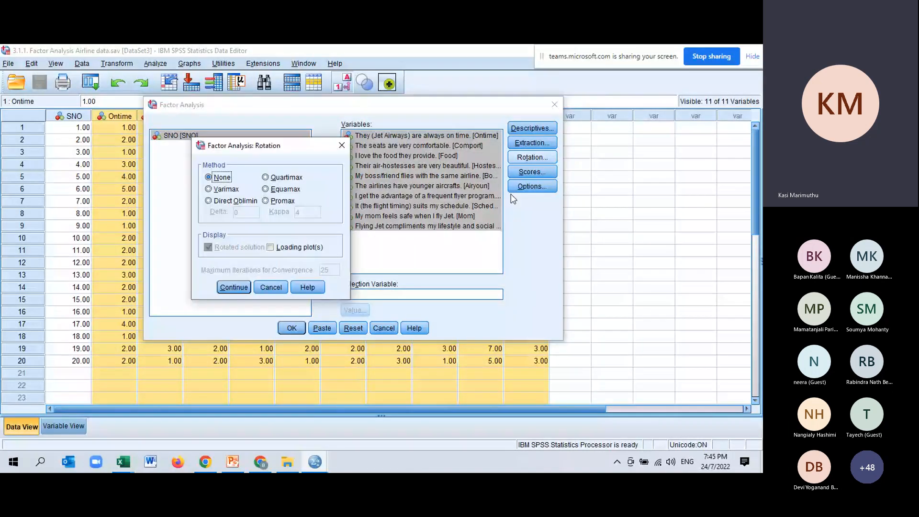
click(212, 193)
click(237, 290)
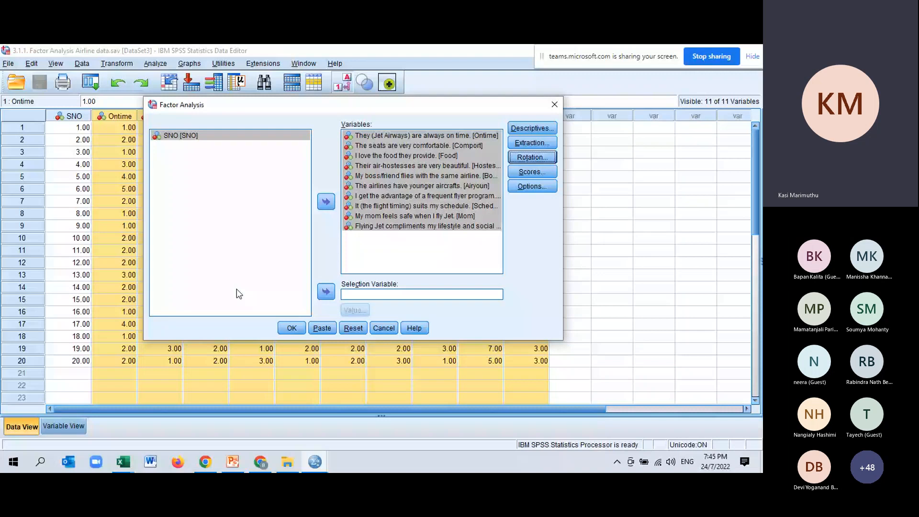
click(530, 172)
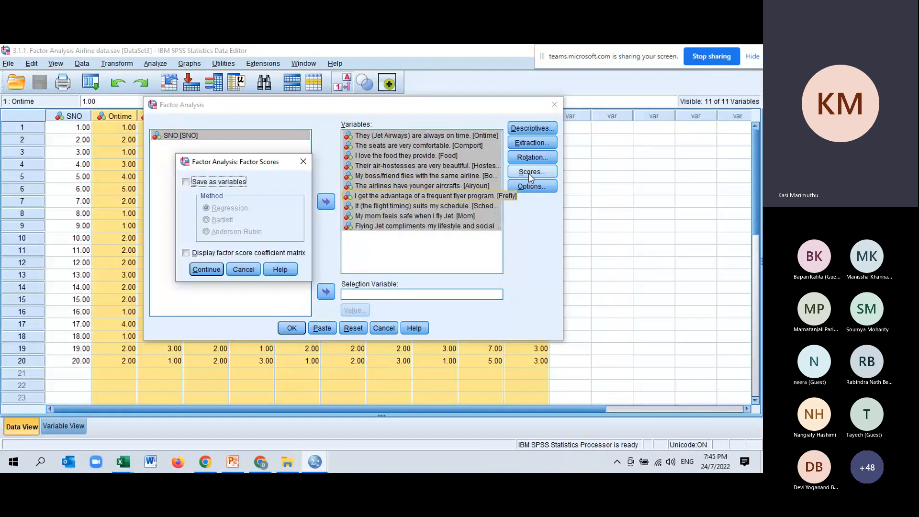
key(Escape)
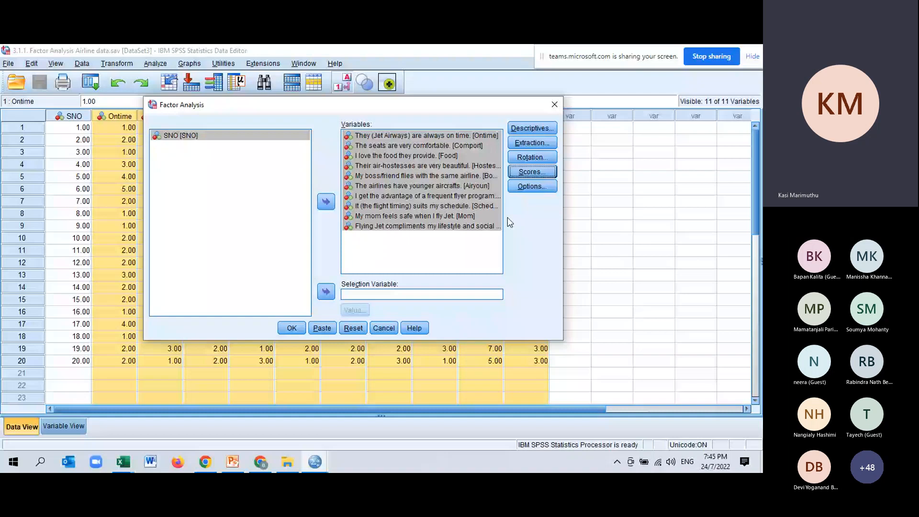
Step: Suppress small coefficients with an absolute value below 0.4 and run the factor analysis
click(531, 186)
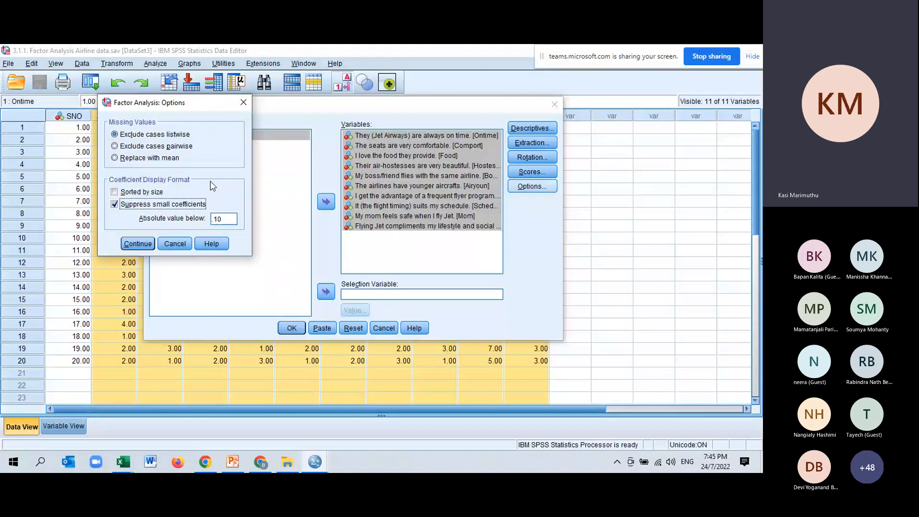
key(Tab)
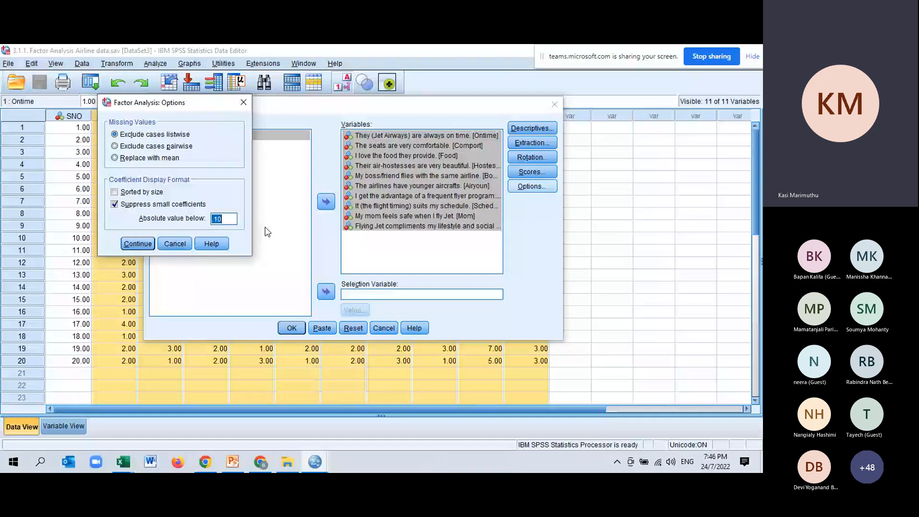
text(0.4)
click(138, 244)
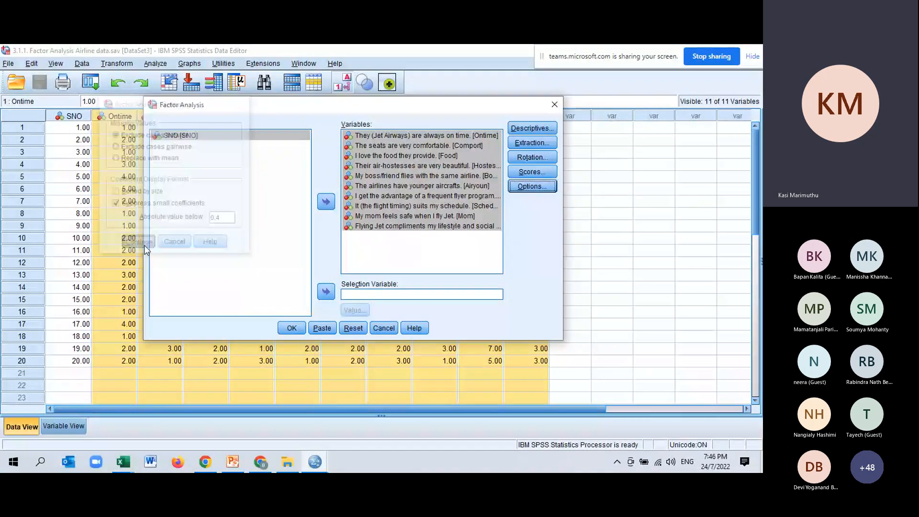
click(292, 329)
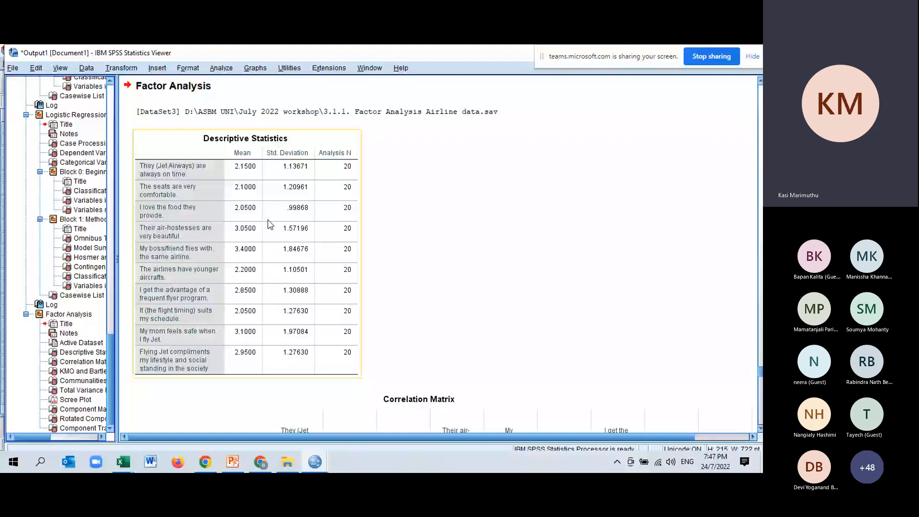
Step: Examine the Correlation Matrix and the KMO and Bartlett's Test table in the factor analysis output
scroll(391, 259, down, 5)
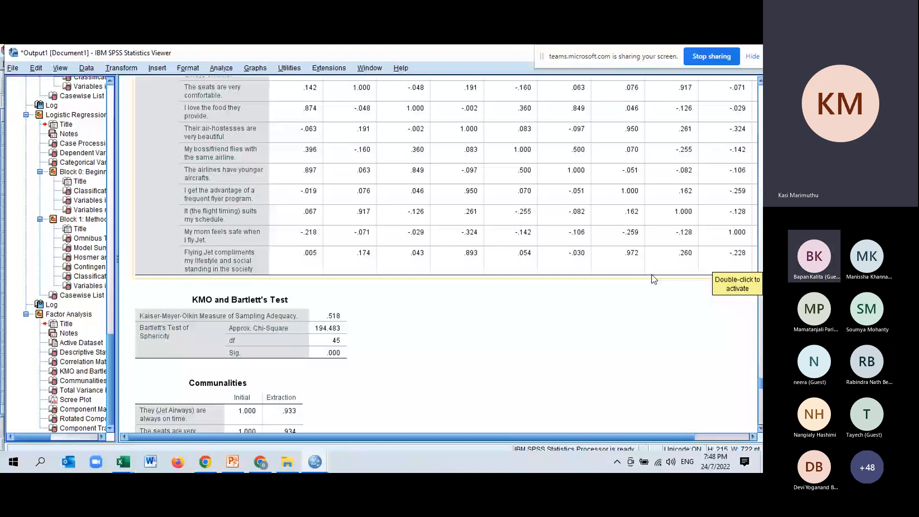
scroll(348, 328, down, 2)
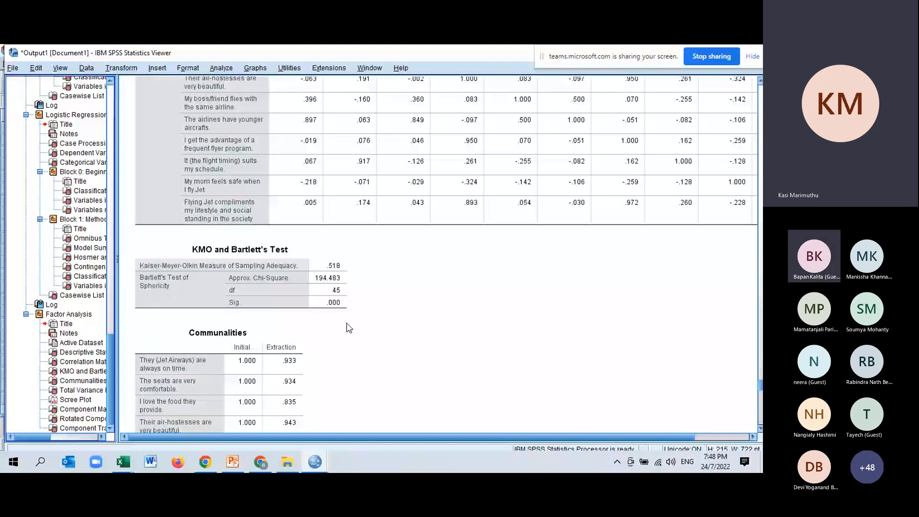
click(280, 248)
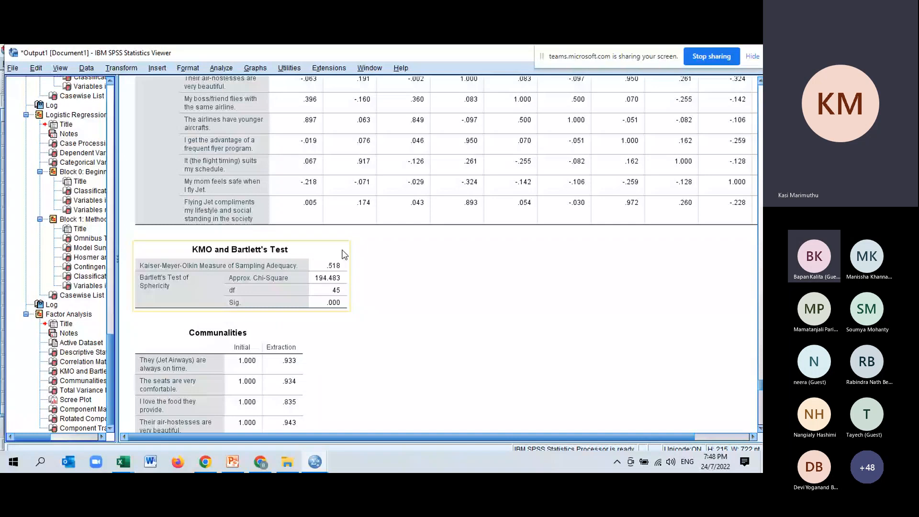
click(357, 244)
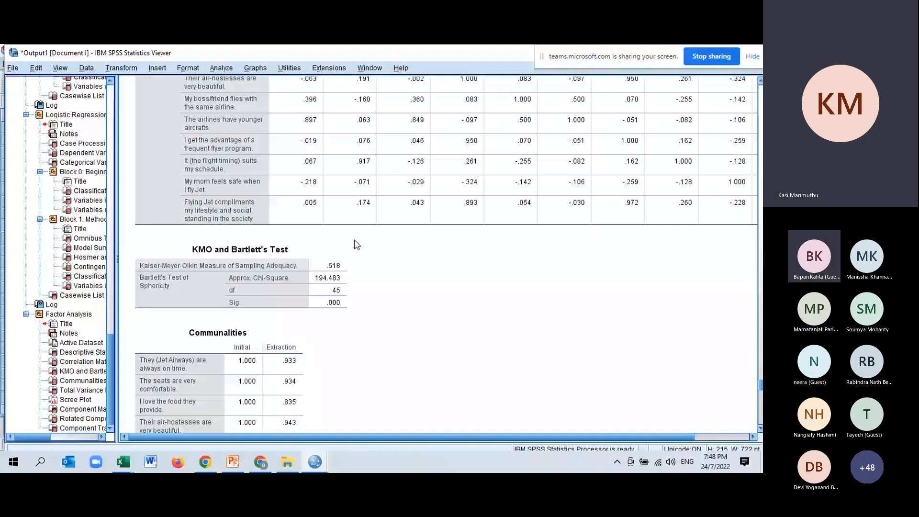
scroll(604, 298, up, 7)
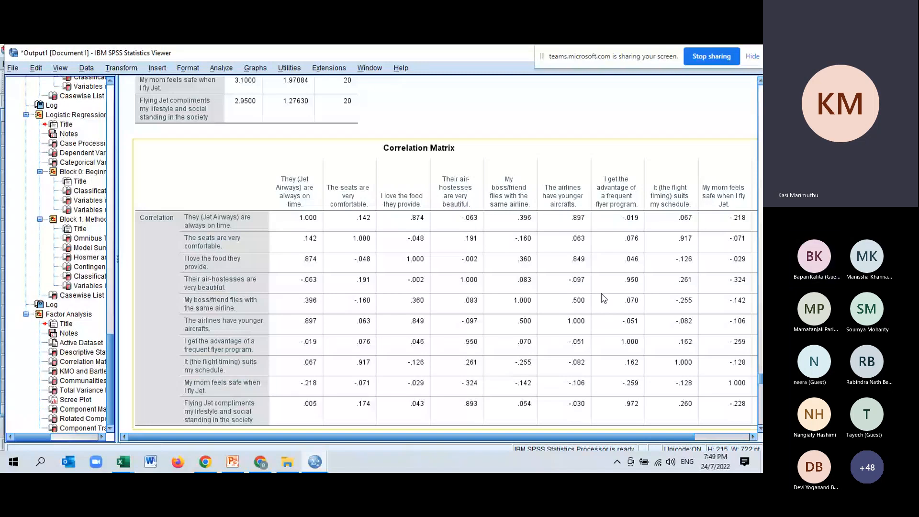
scroll(271, 340, down, 5)
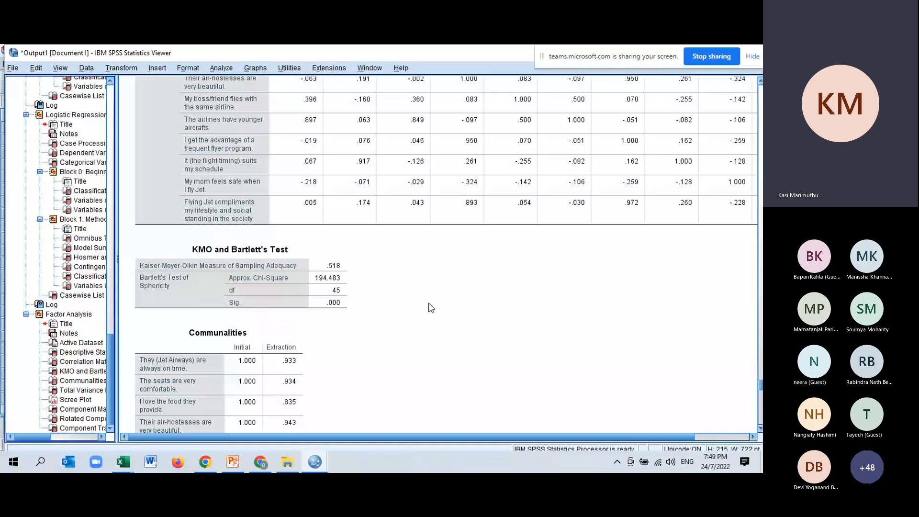
Step: Review the KMO and Bartlett's Test results together with the item correlations in the Correlation Matrix
scroll(318, 263, down, 1)
click(317, 263)
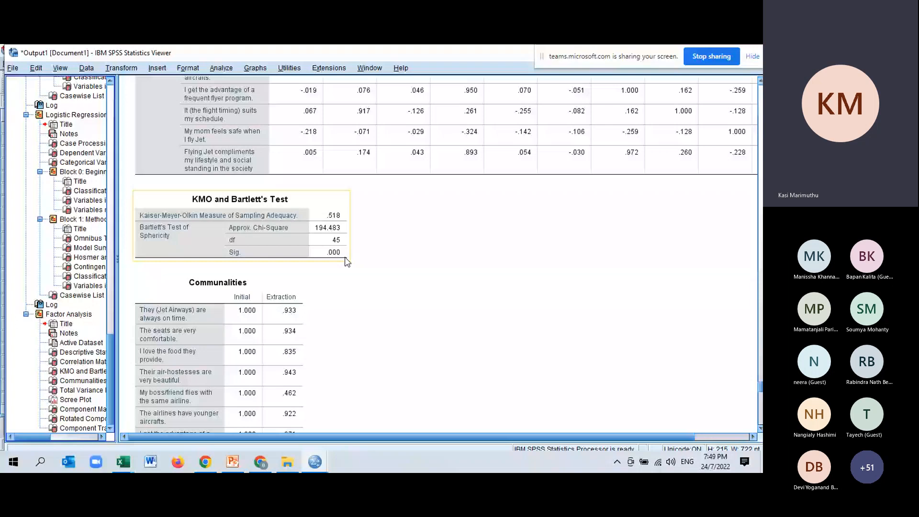
scroll(347, 261, up, 5)
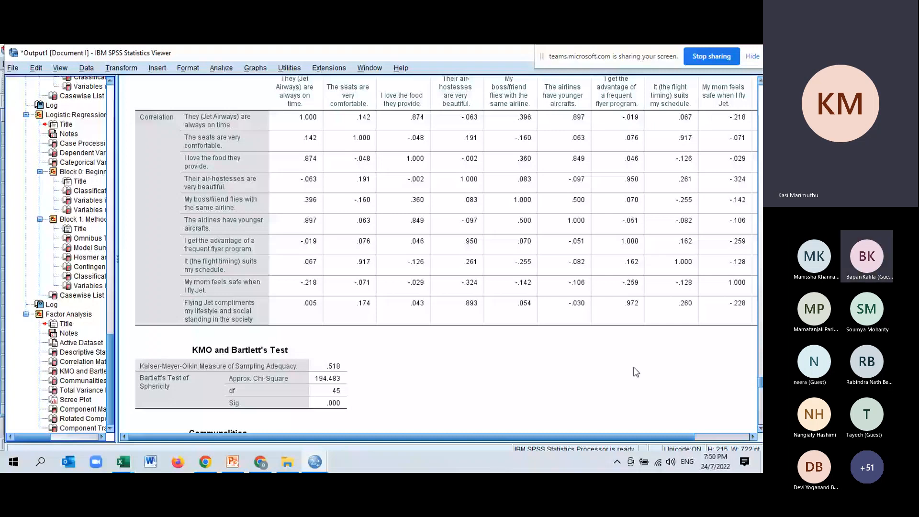
click(315, 409)
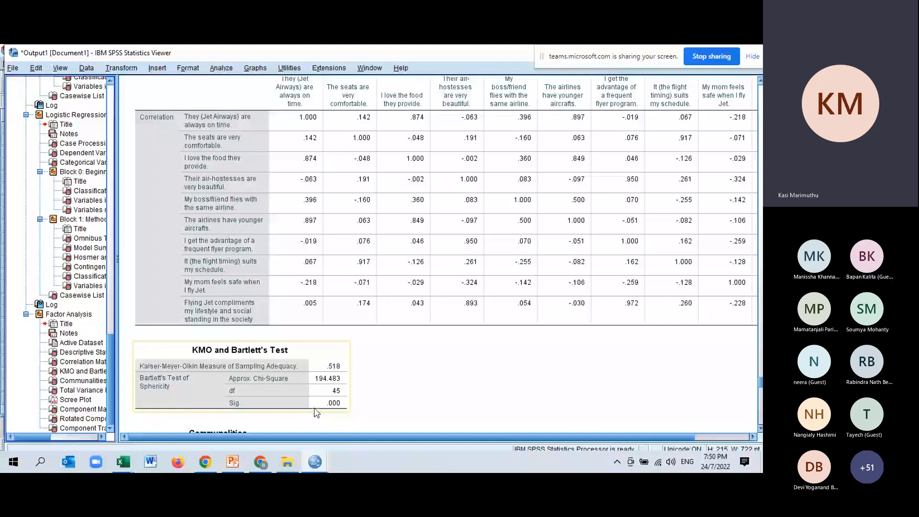
click(229, 296)
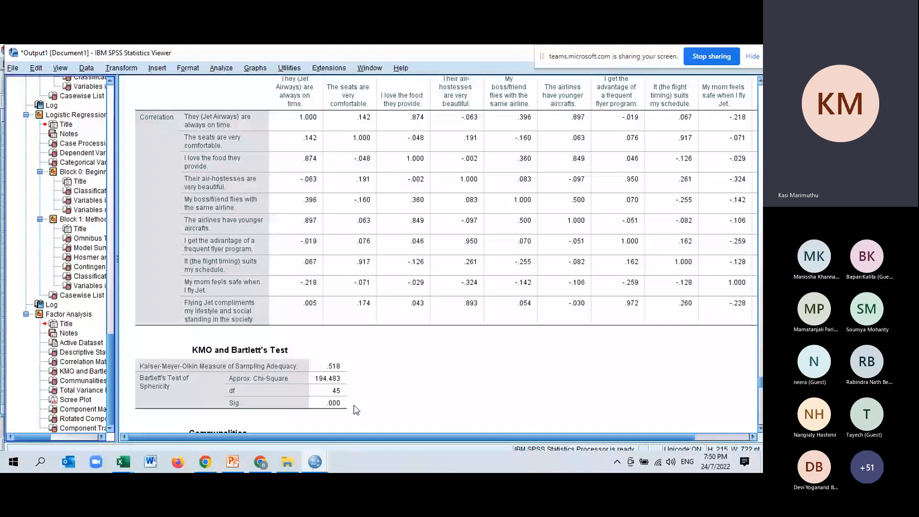
click(325, 394)
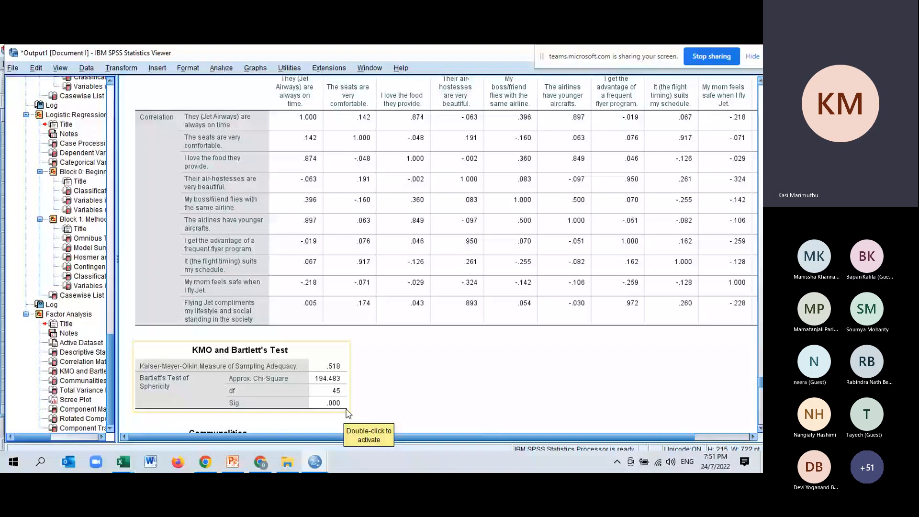
Step: Examine the initial and extraction values of each survey item in the Communalities table
scroll(348, 415, down, 5)
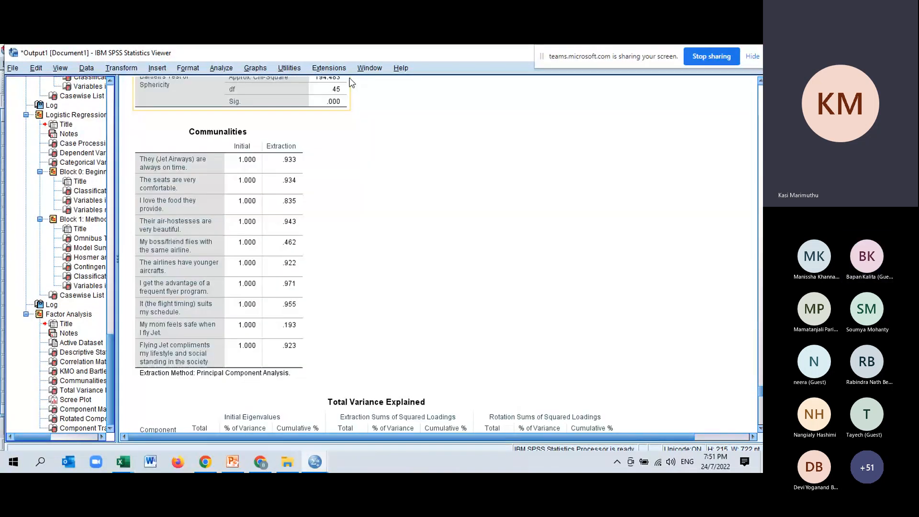
click(305, 366)
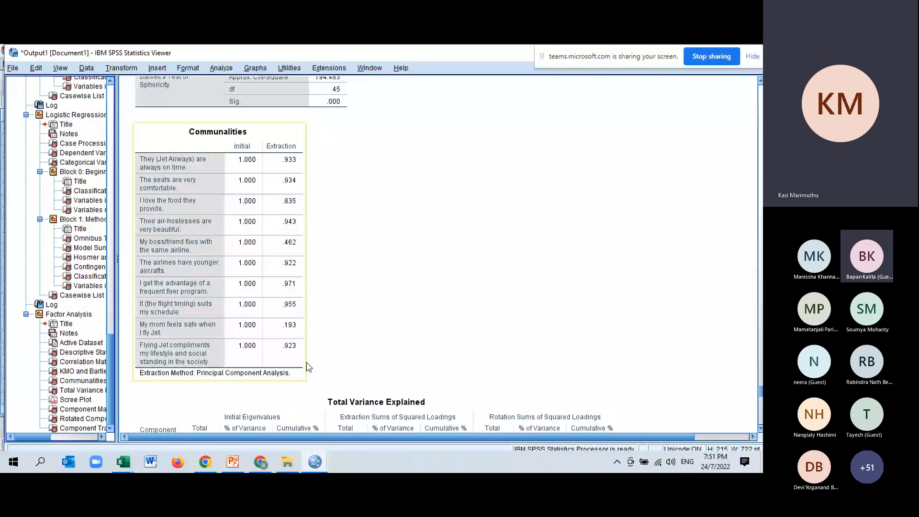
click(433, 203)
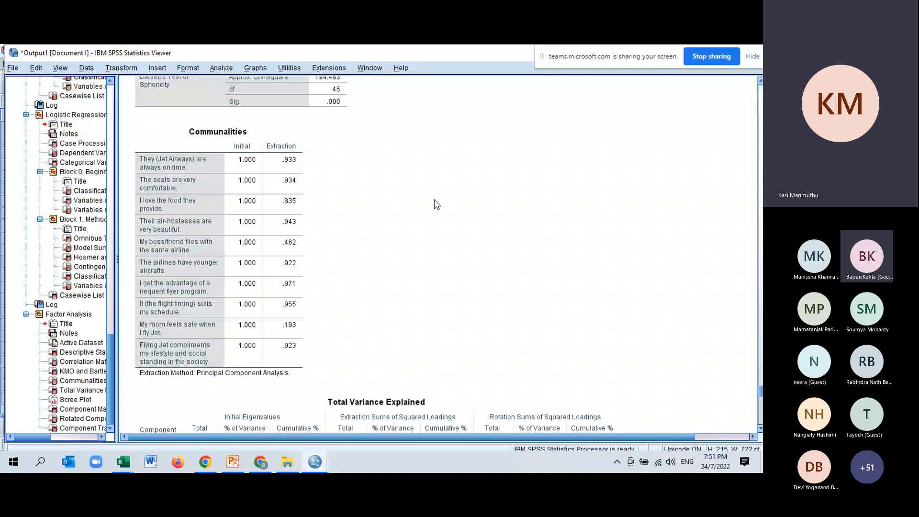
click(197, 168)
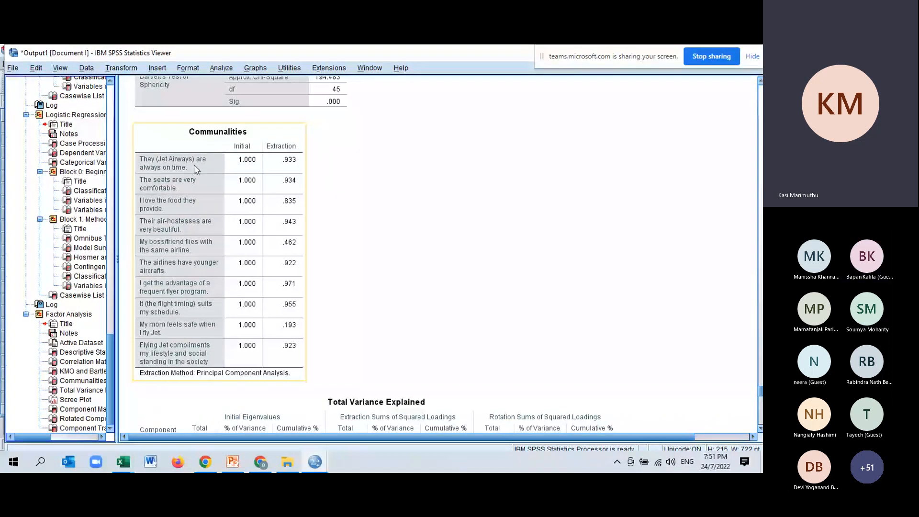
click(433, 171)
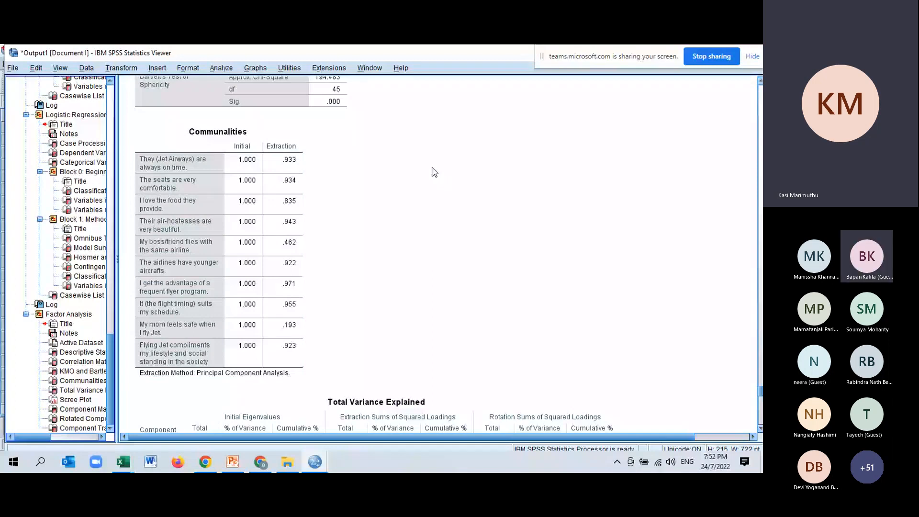
click(211, 207)
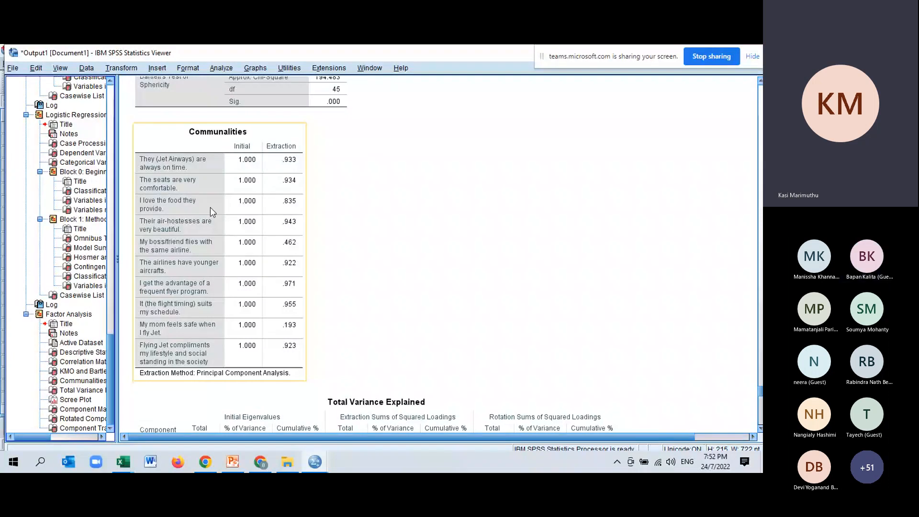
click(356, 264)
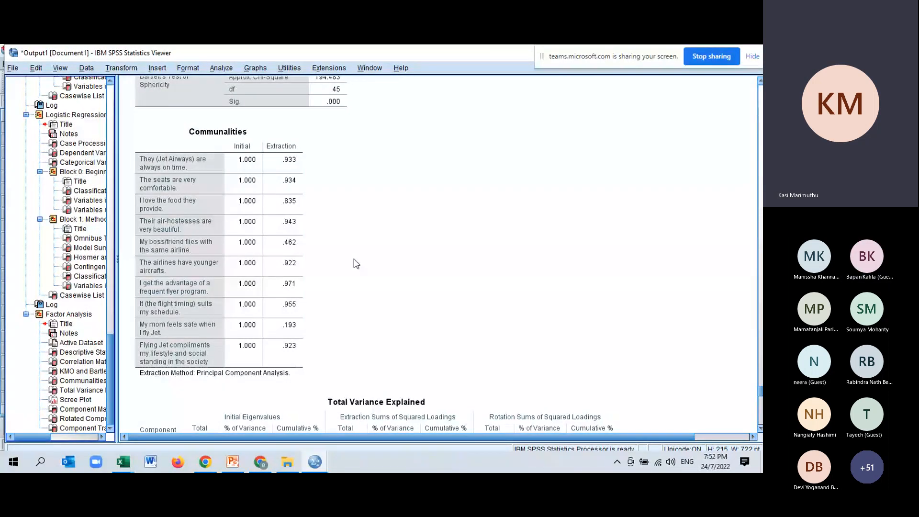
click(203, 177)
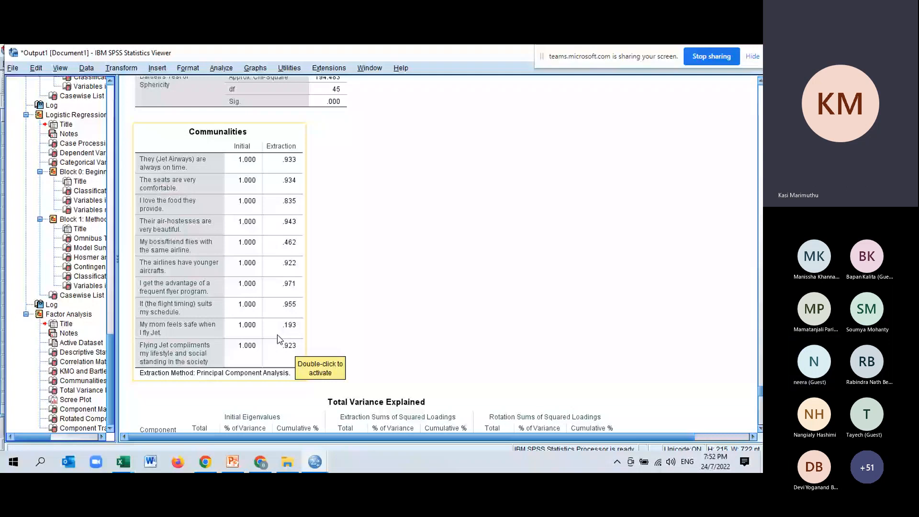
Step: Examine the Total Variance Explained table and the Scree Plot for the number of components to retain
scroll(278, 339, down, 5)
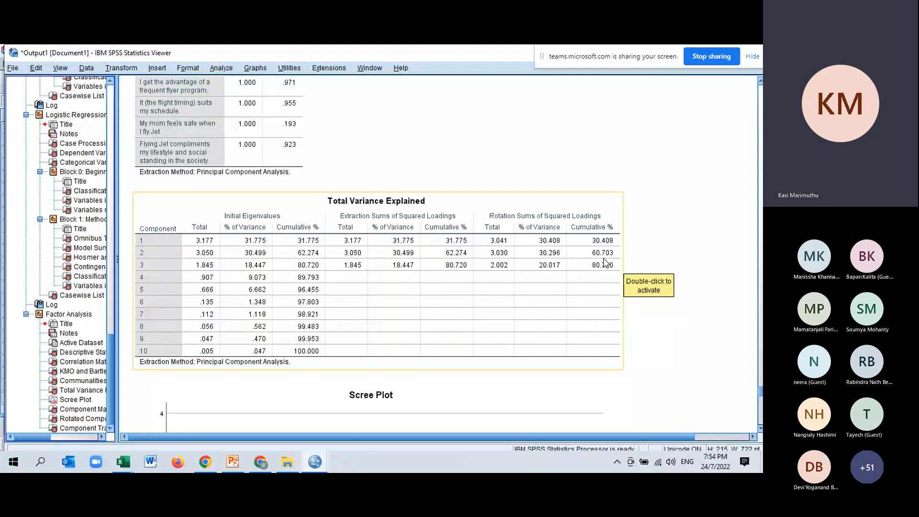
scroll(266, 339, down, 5)
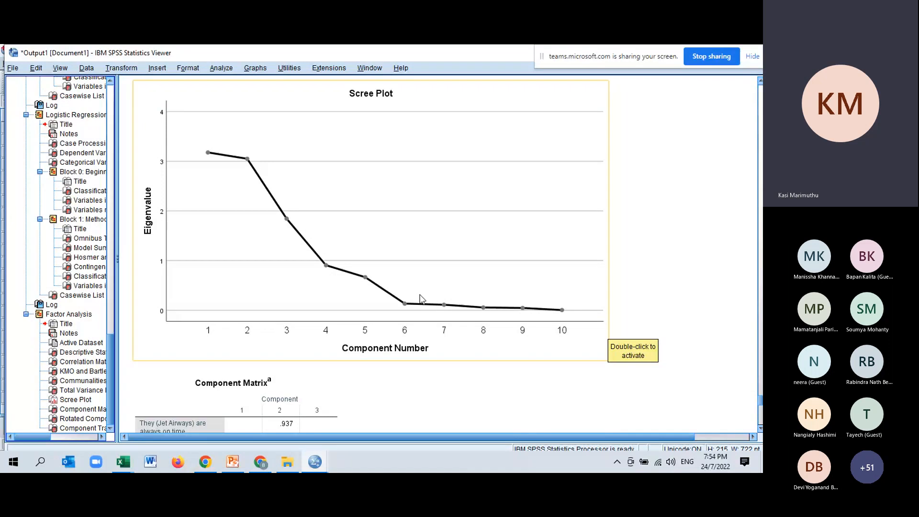
Step: Examine how the survey items load on the three components in the unrotated Component Matrix
scroll(420, 299, down, 3)
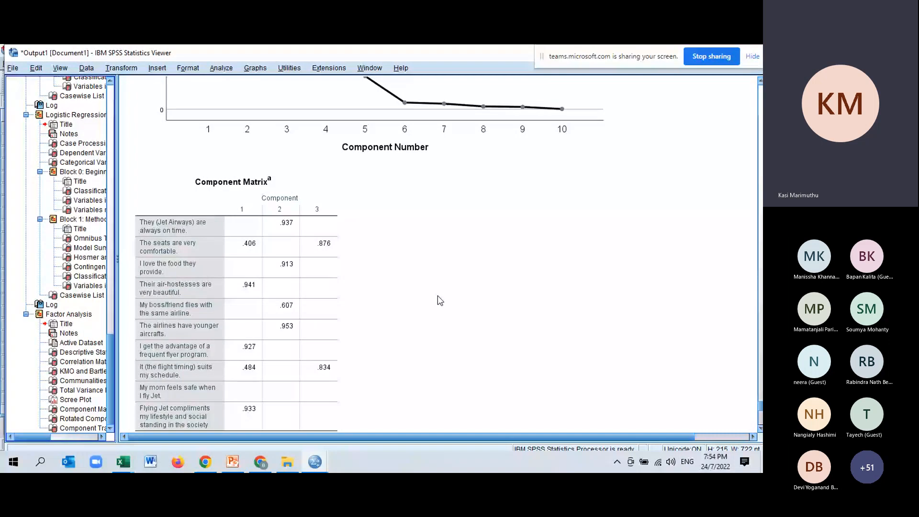
scroll(359, 231, down, 3)
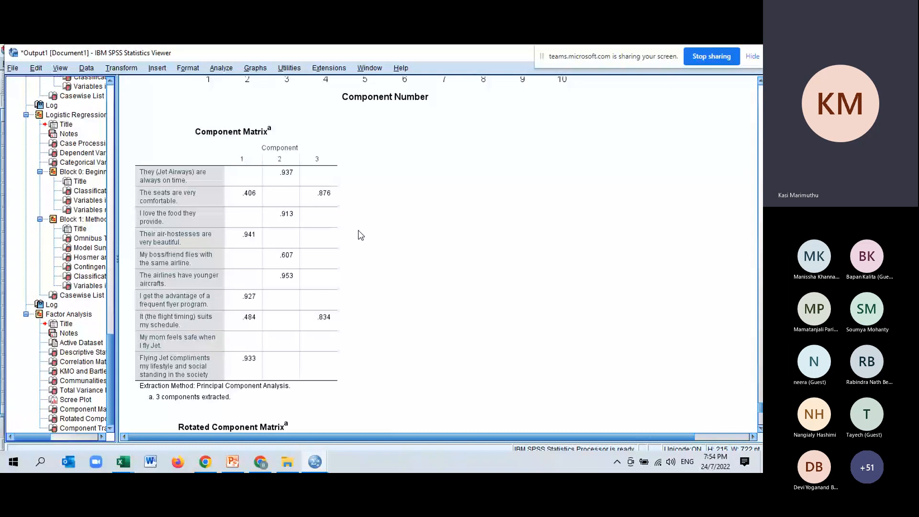
click(198, 212)
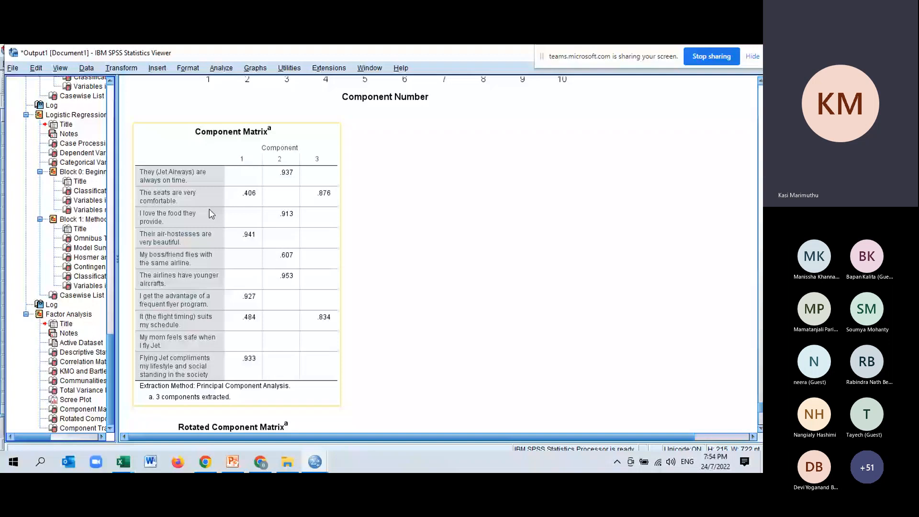
click(392, 280)
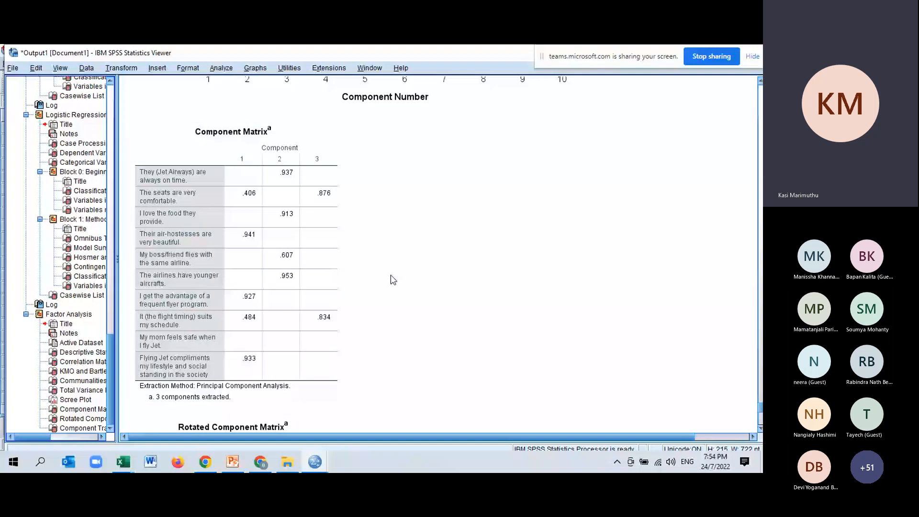
click(208, 230)
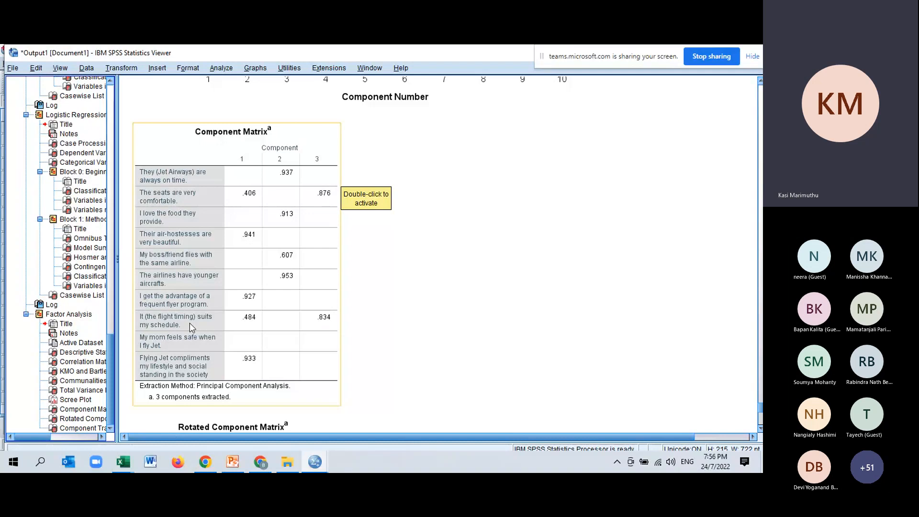
click(378, 333)
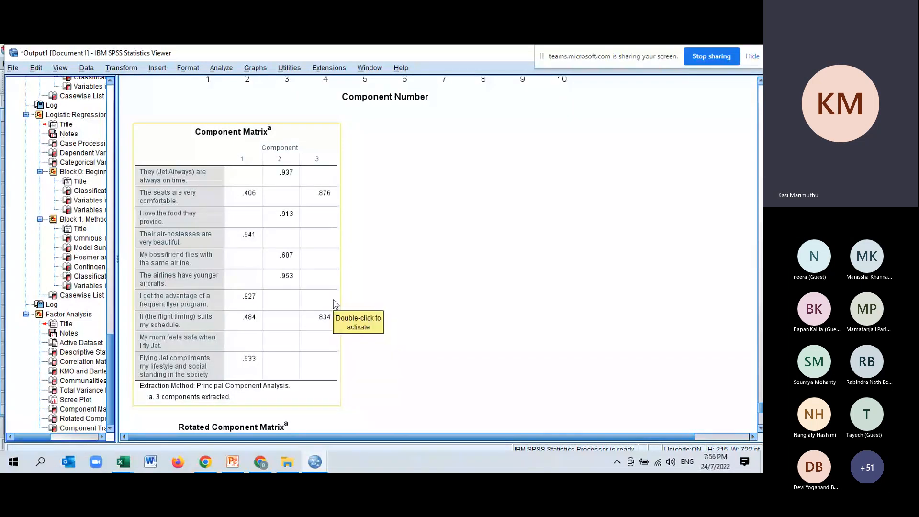
Step: Examine the item loadings in the Rotated Component Matrix, down to the Component Transformation Matrix
scroll(335, 304, down, 5)
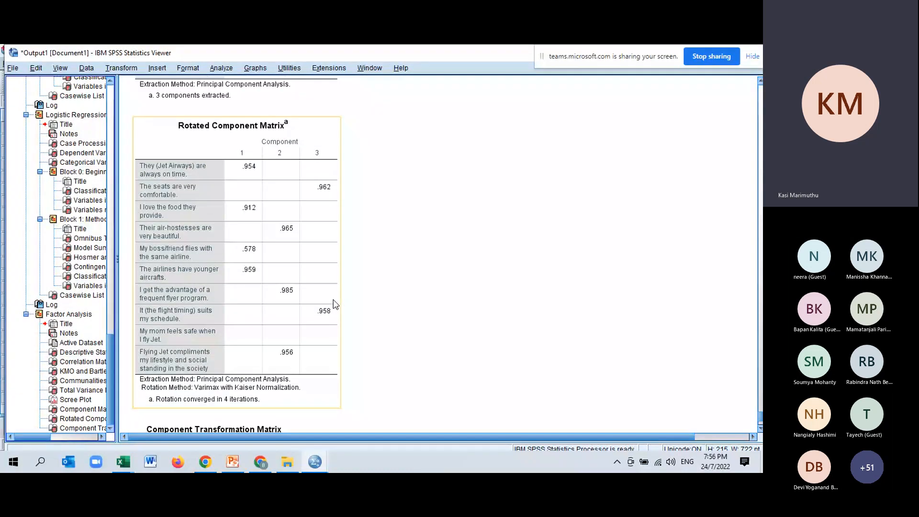
scroll(335, 305, up, 2)
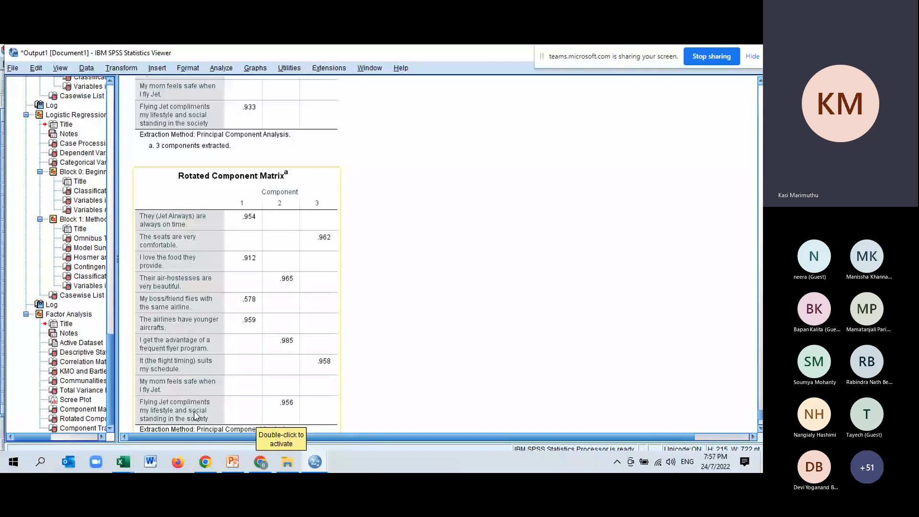
scroll(195, 415, down, 3)
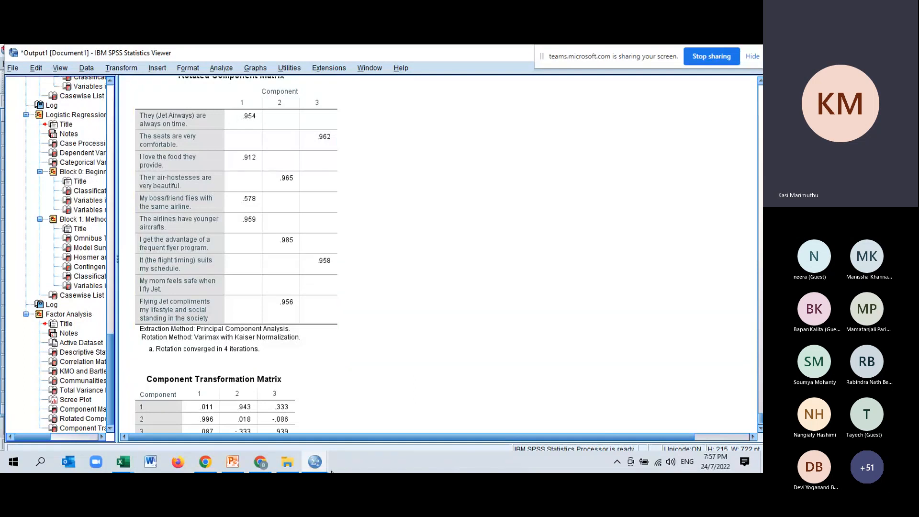
Step: Switch to the PowerPoint file ASBM University July 2022.pptx and start the slide show from the Descriptive statistics slide, number 144
click(233, 463)
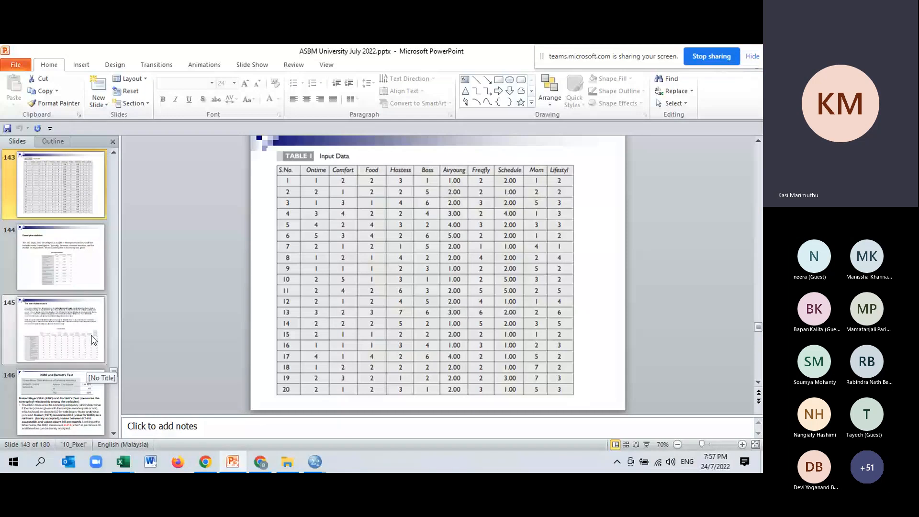
key(Down)
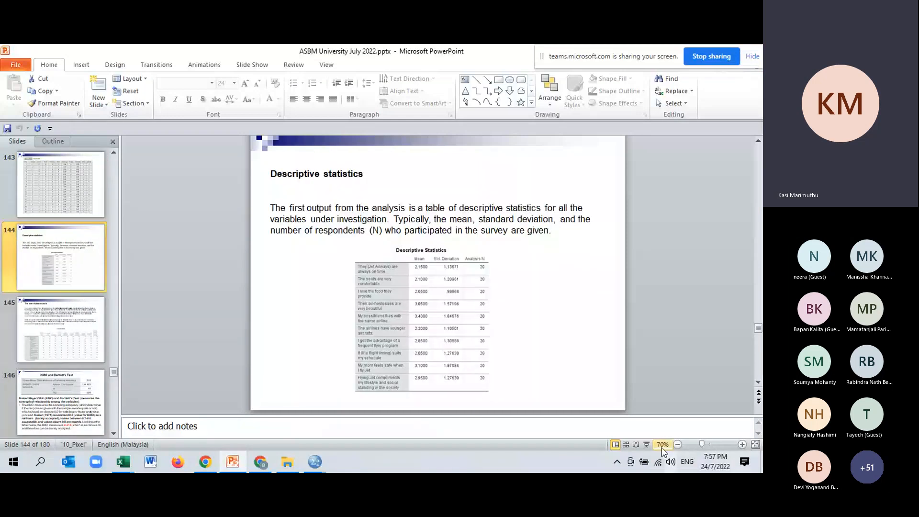
key(shift+F5)
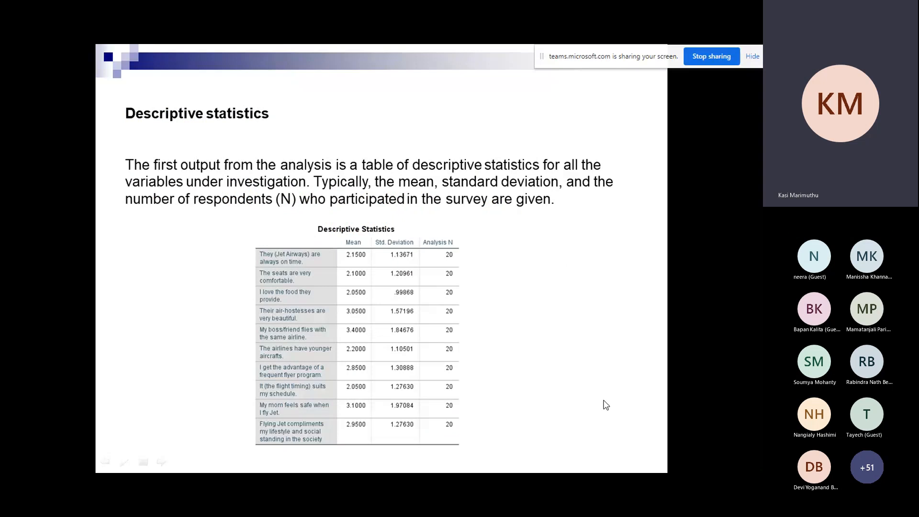
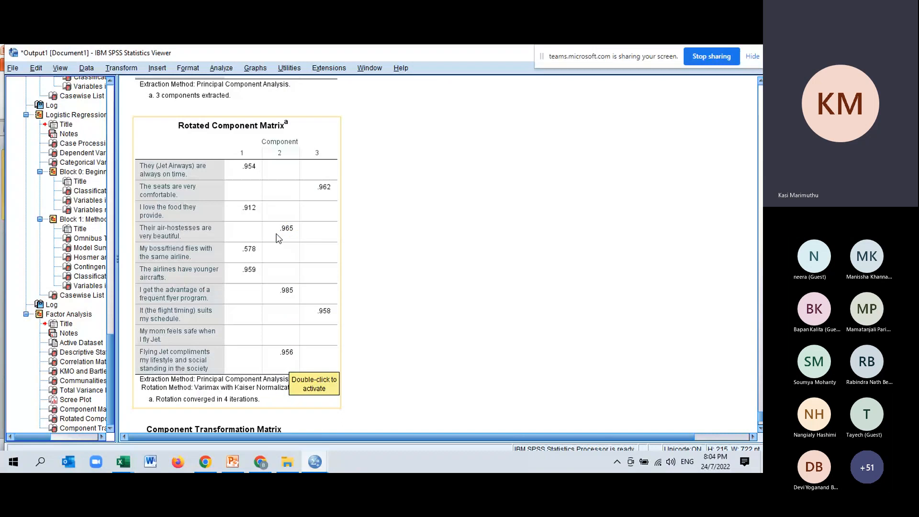
Step: Rerun the factor analysis with the coefficients sorted by size
scroll(300, 265, down, 3)
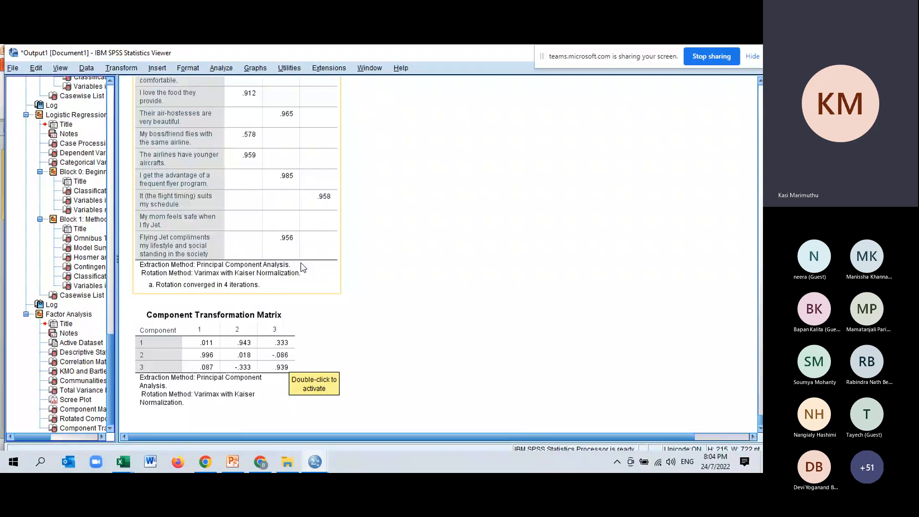
scroll(300, 265, up, 1)
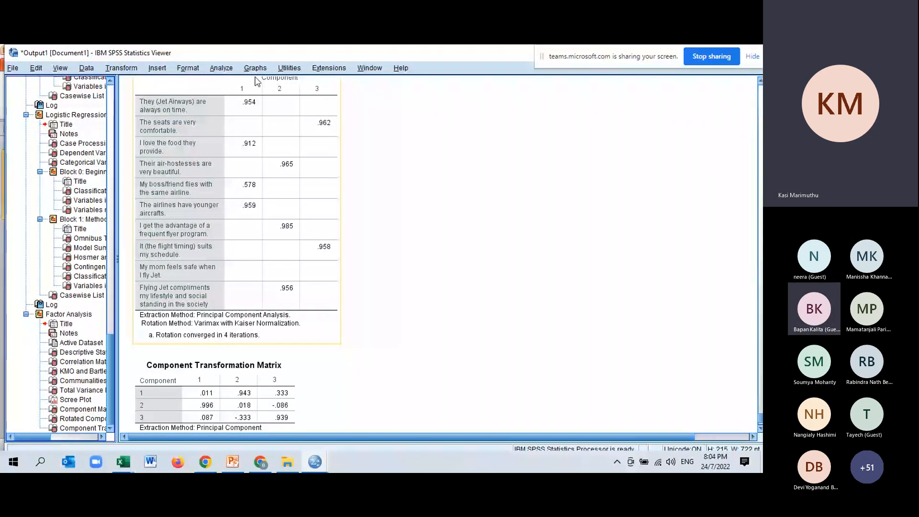
click(222, 68)
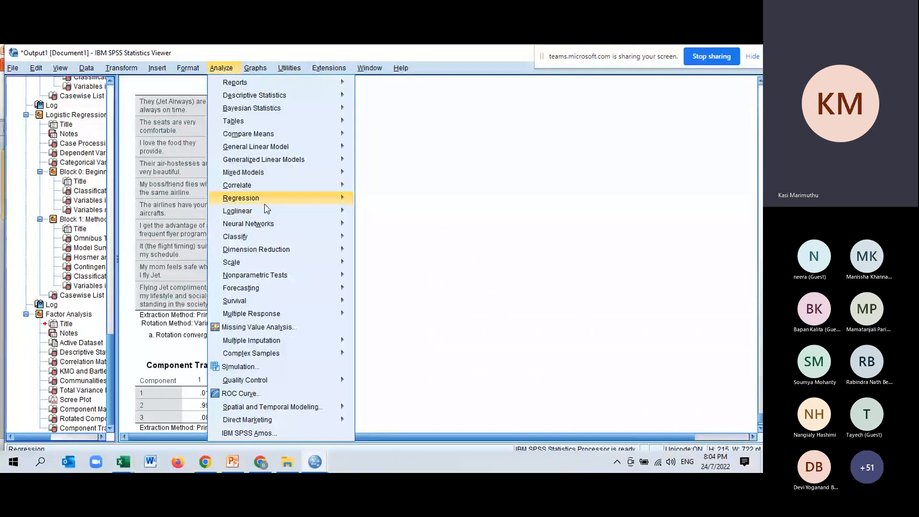
mouse_move(318, 252)
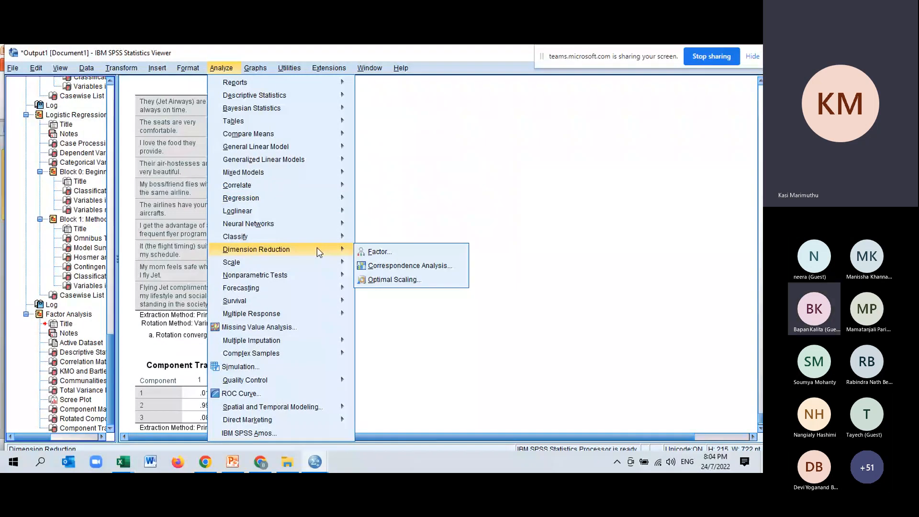
click(380, 252)
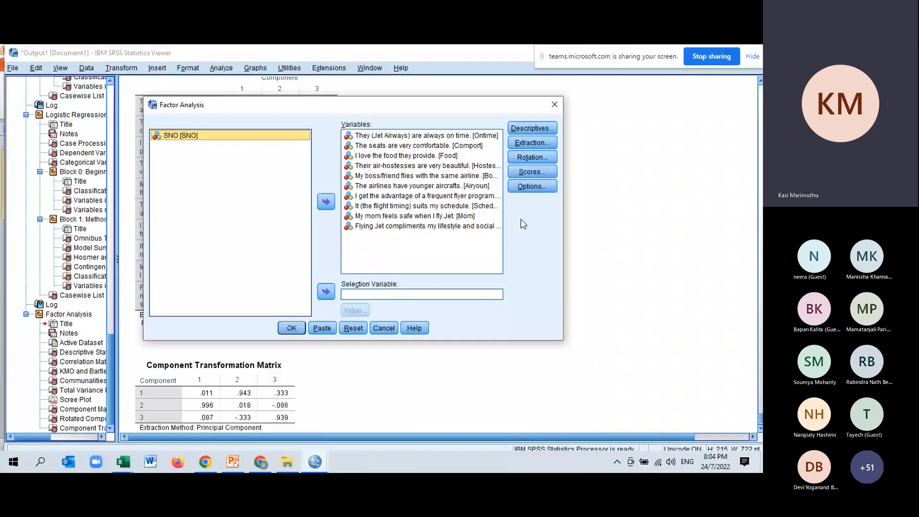
click(532, 186)
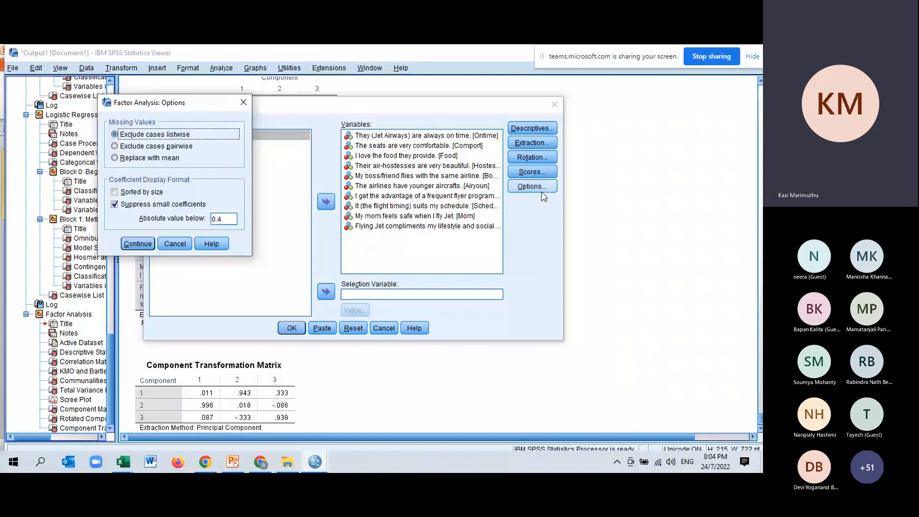
click(115, 192)
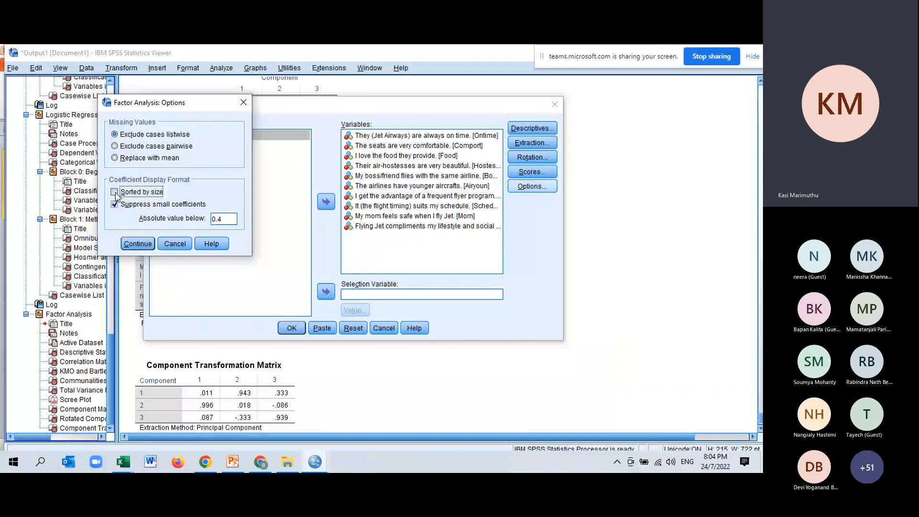
click(115, 192)
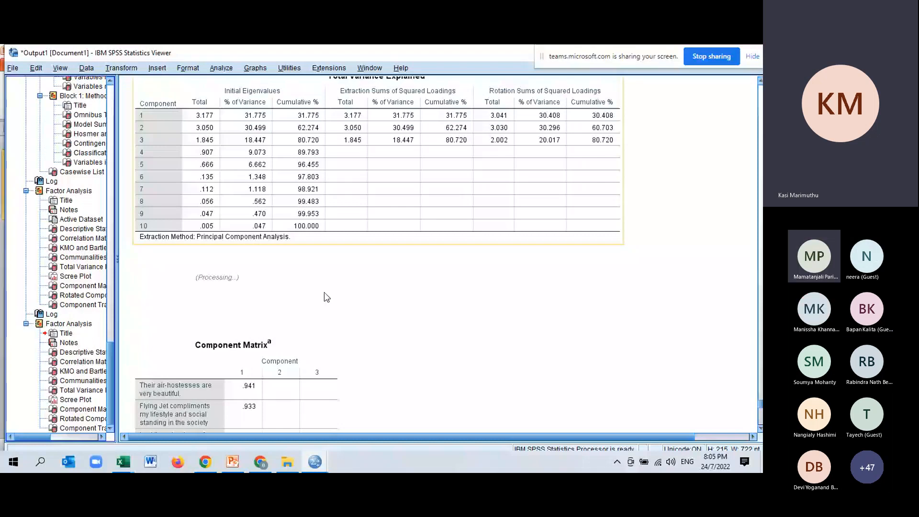
Step: Copy the sorted Rotated Component Matrix from the SPSS output into cell D1 of a new sheet in the Excel workbook Book1
click(49, 419)
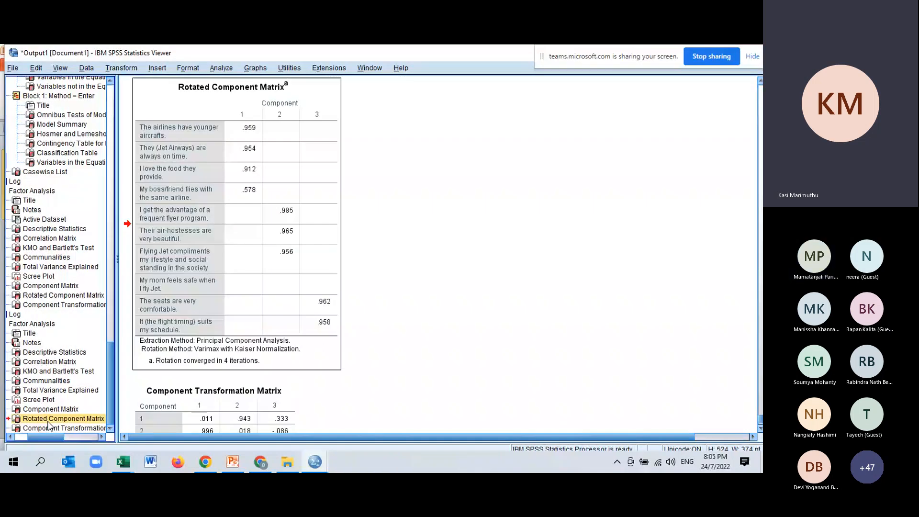
click(16, 421)
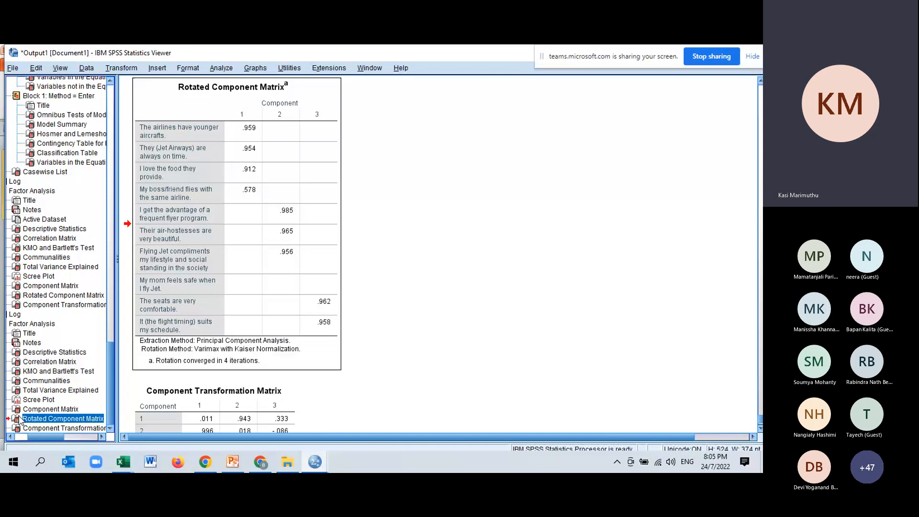
click(57, 323)
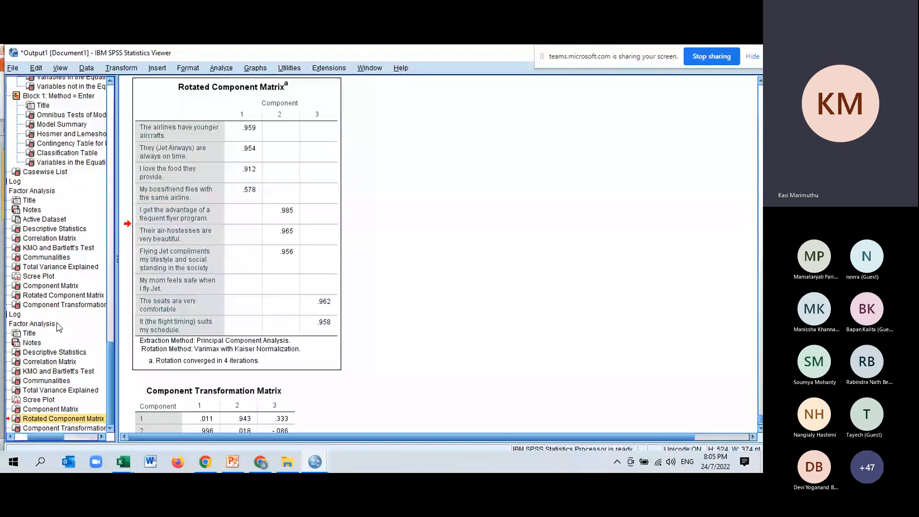
click(123, 462)
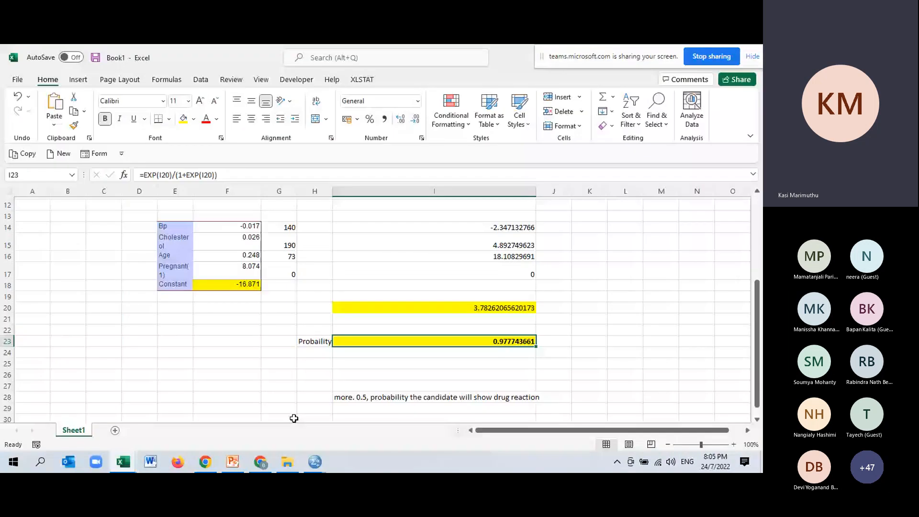
click(115, 430)
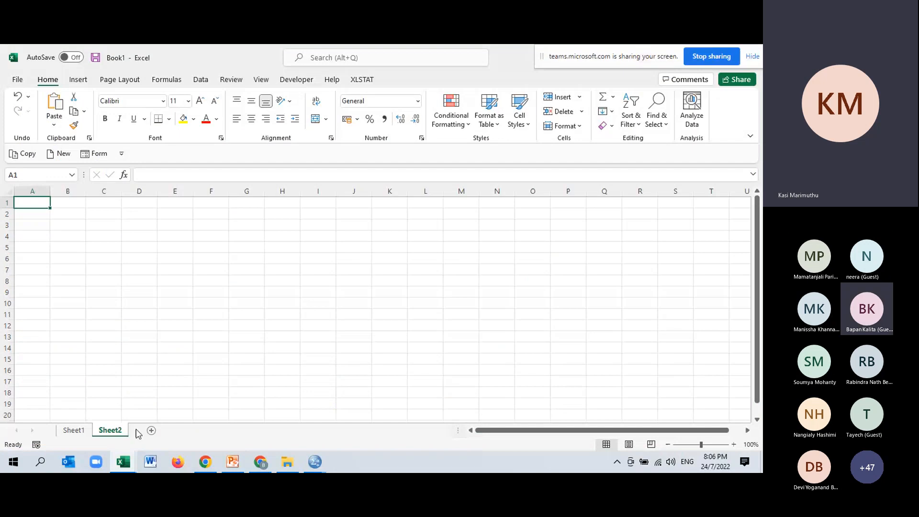
click(139, 209)
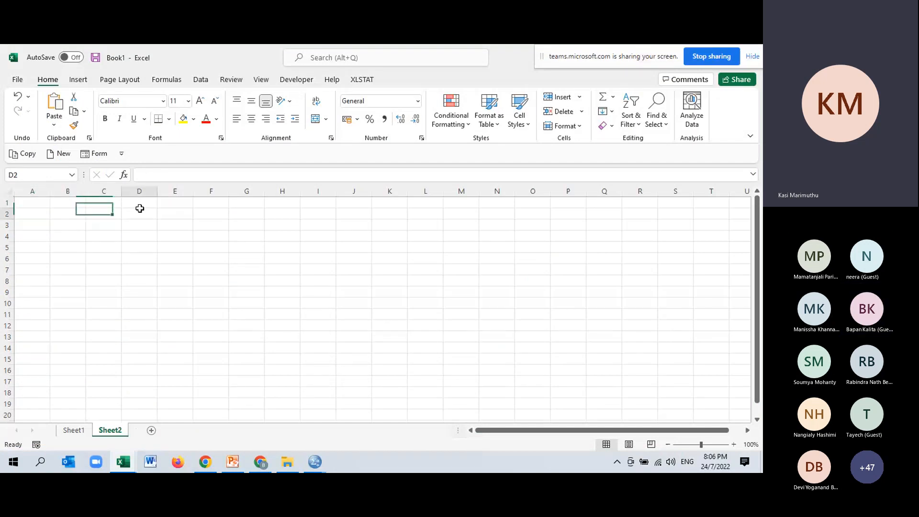
click(148, 203)
key(ctrl+v)
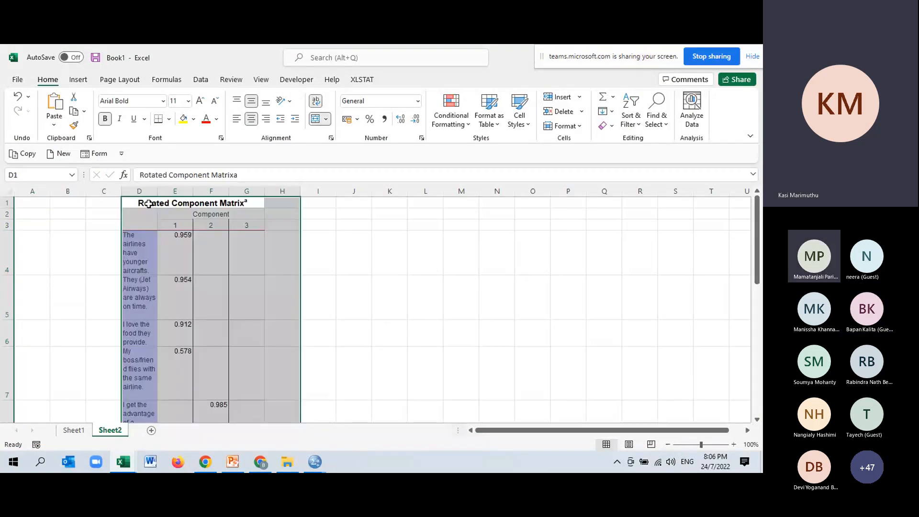
Step: Enter the heading "factors" in merged cells C1:C3 beside the matrix and widen column D to fit the survey statements
click(110, 236)
click(118, 212)
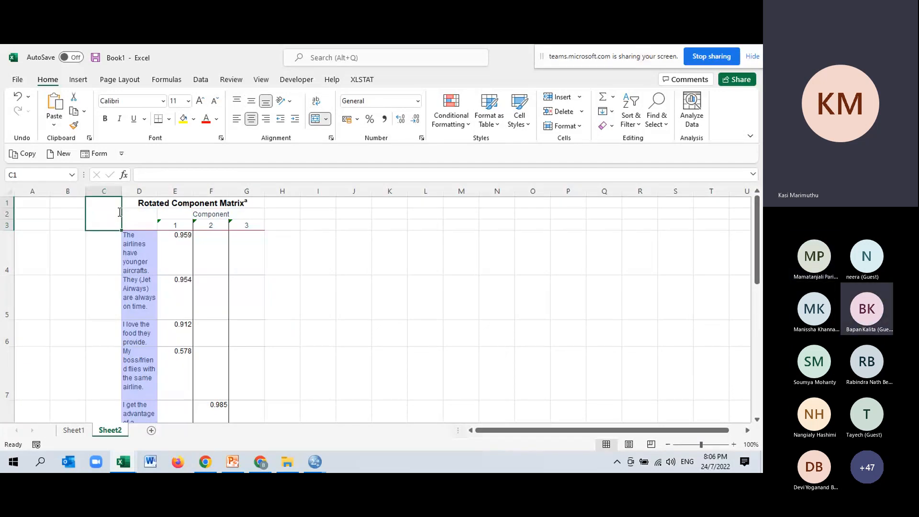
text(factors)
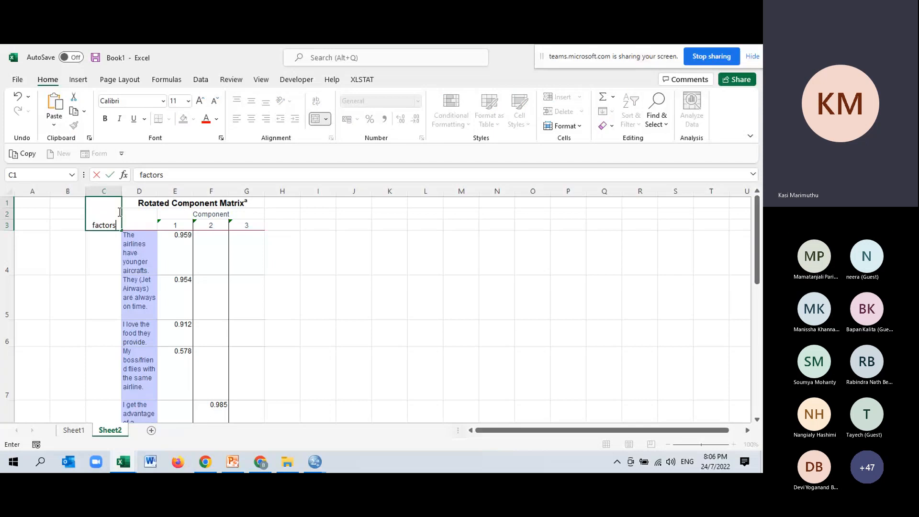
key(Return)
scroll(117, 262, down, 1)
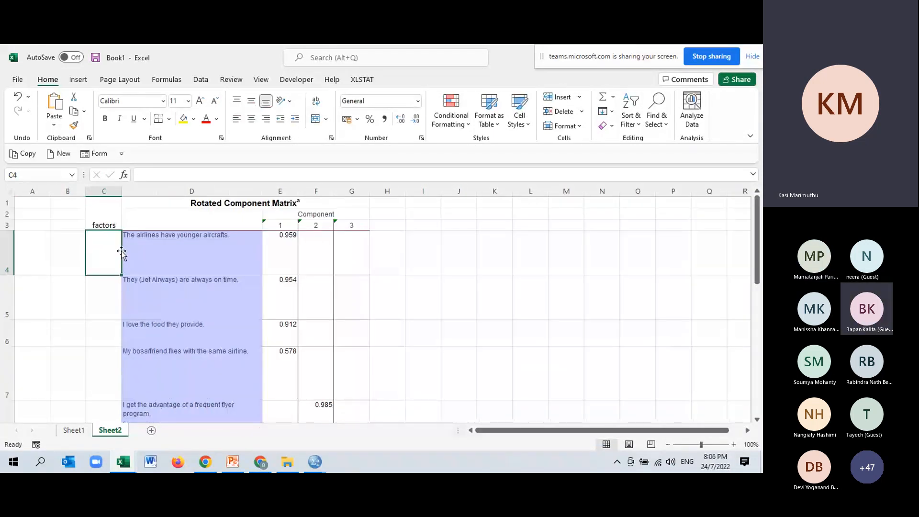
Step: Set the height of all rows in the sheet to 15
click(8, 203)
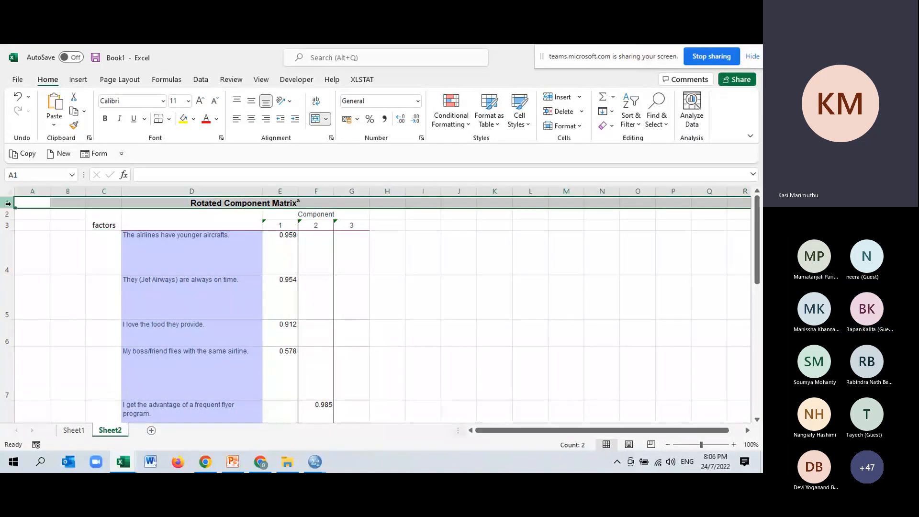
key(ctrl+a)
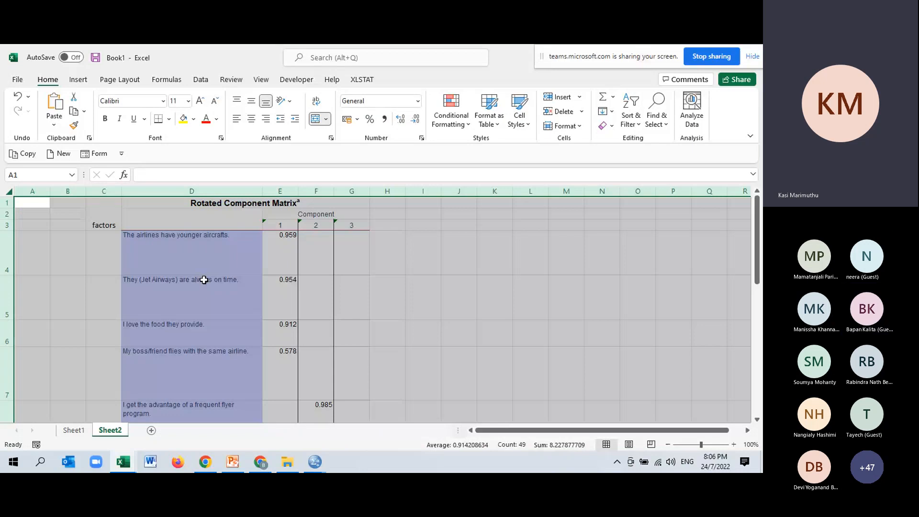
right_click(14, 214)
click(43, 380)
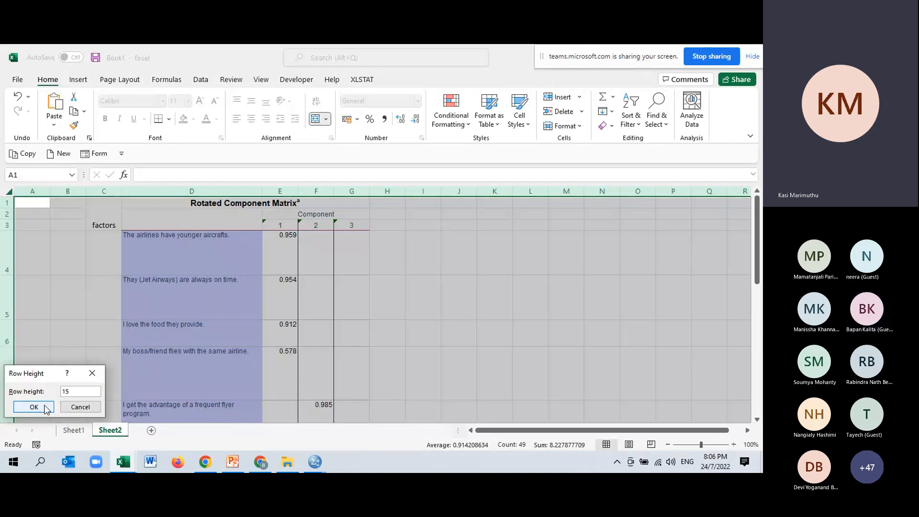
click(34, 407)
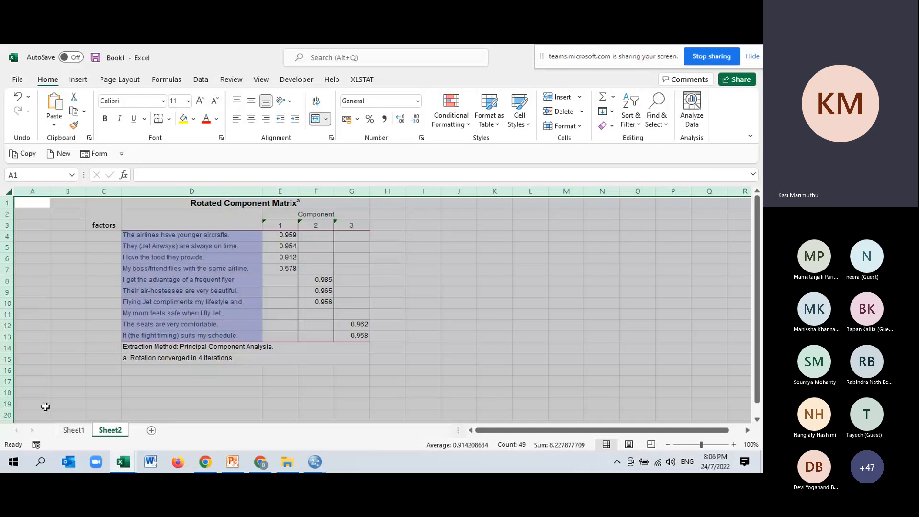
Step: Merge cells C4:C7, label them "Factor 1 (Customer service)", and fit column C's width to the text
drag(103, 235, 111, 270)
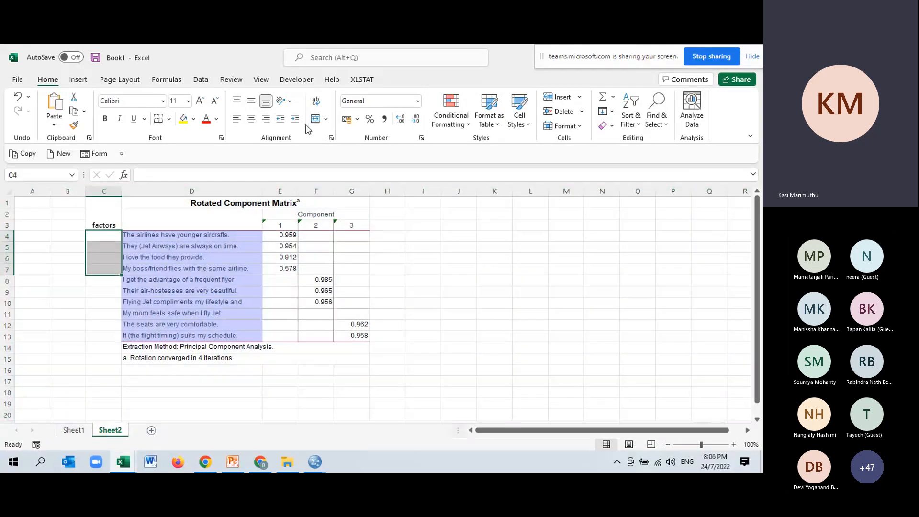
click(315, 118)
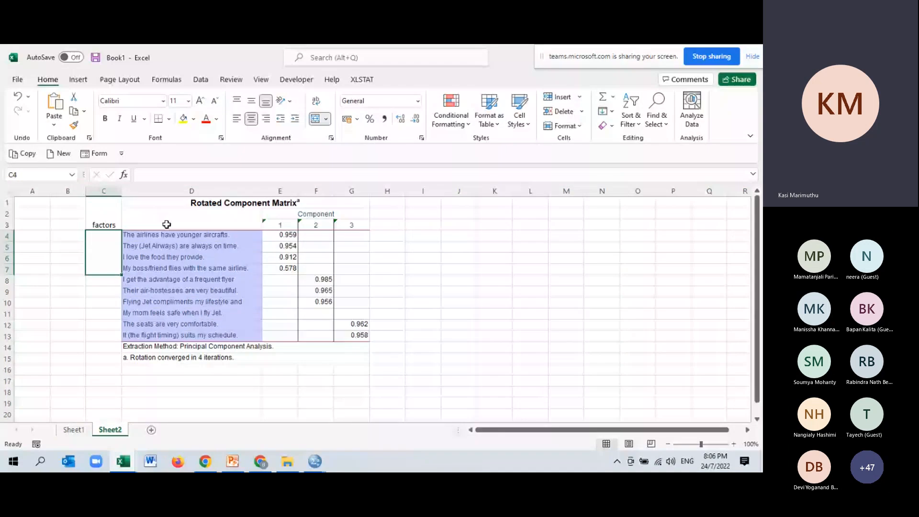
text(Facto)
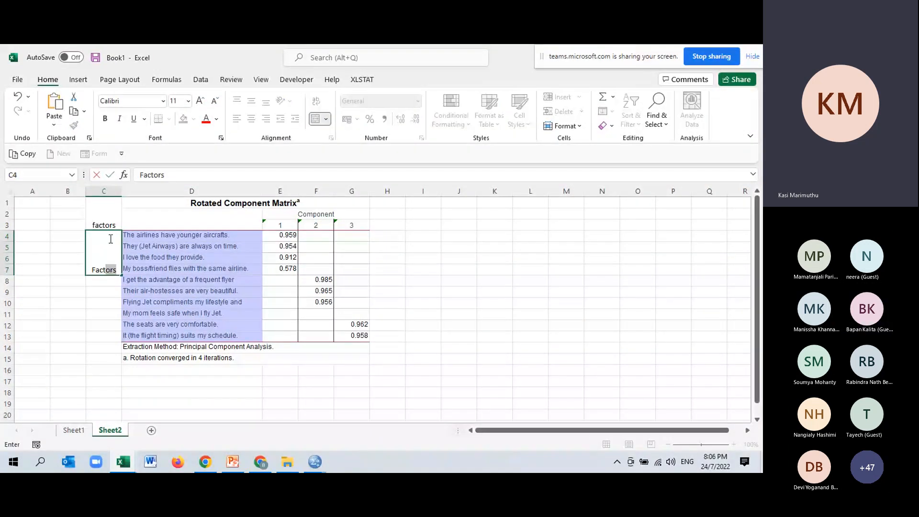
text(r 1 (Customer)
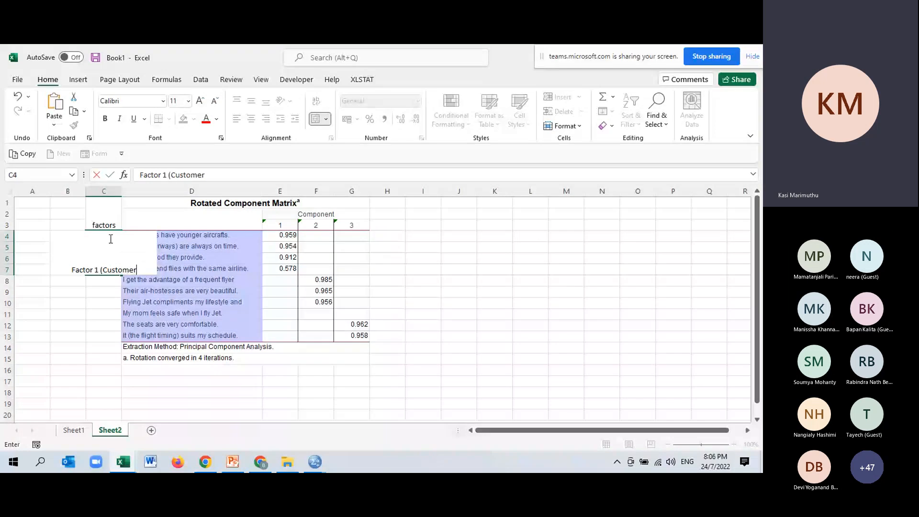
text( serv)
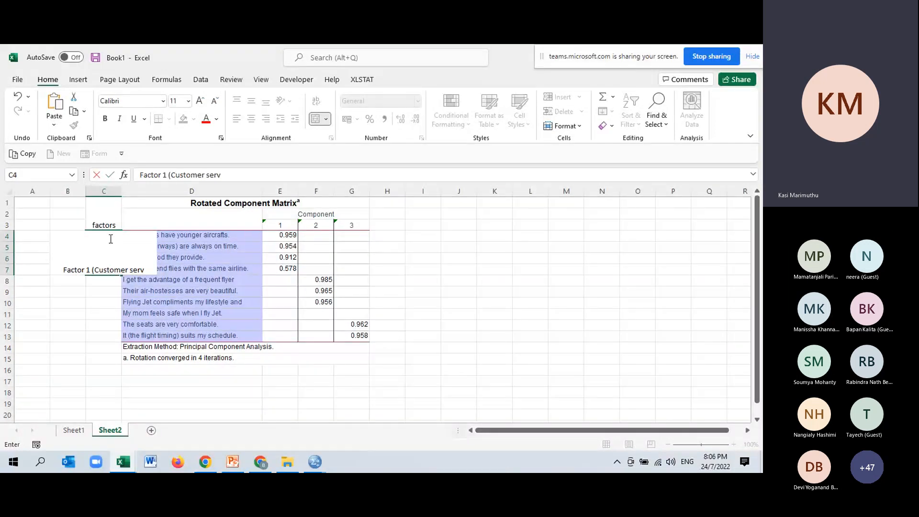
text(ice))
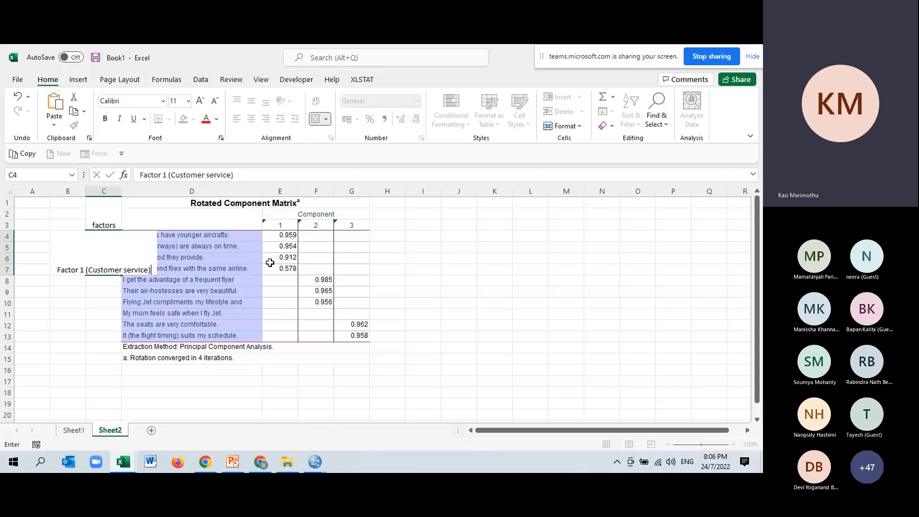
click(424, 270)
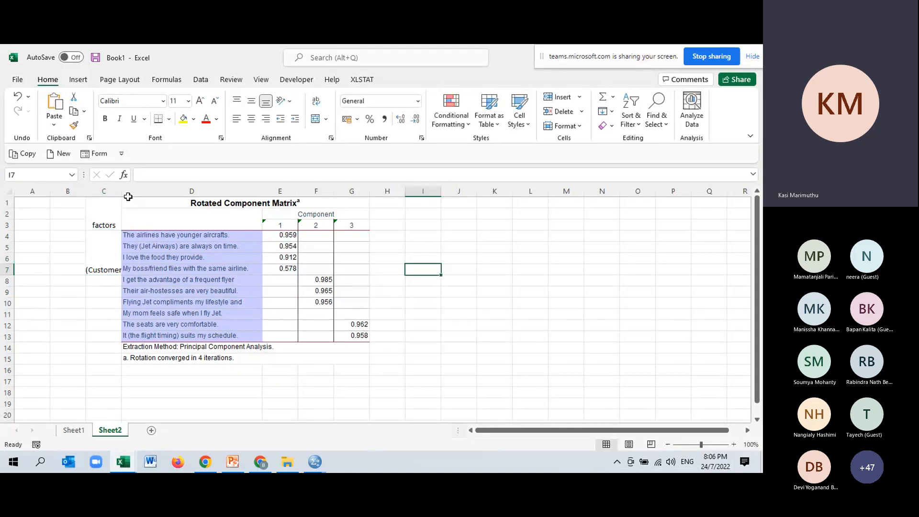
double_click(121, 191)
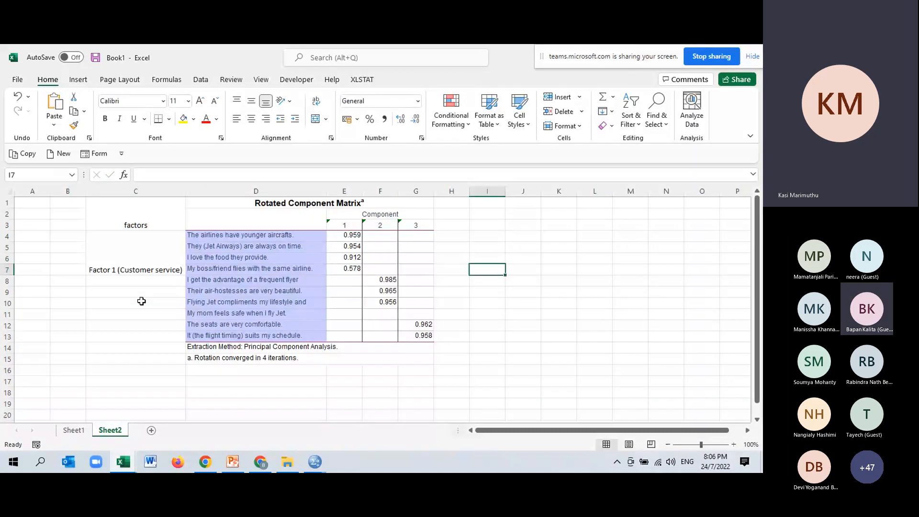
Step: Merge cells C8:C10 and label them "Factor 2 (Rewards)" beside the second component's survey statements
drag(141, 281, 141, 302)
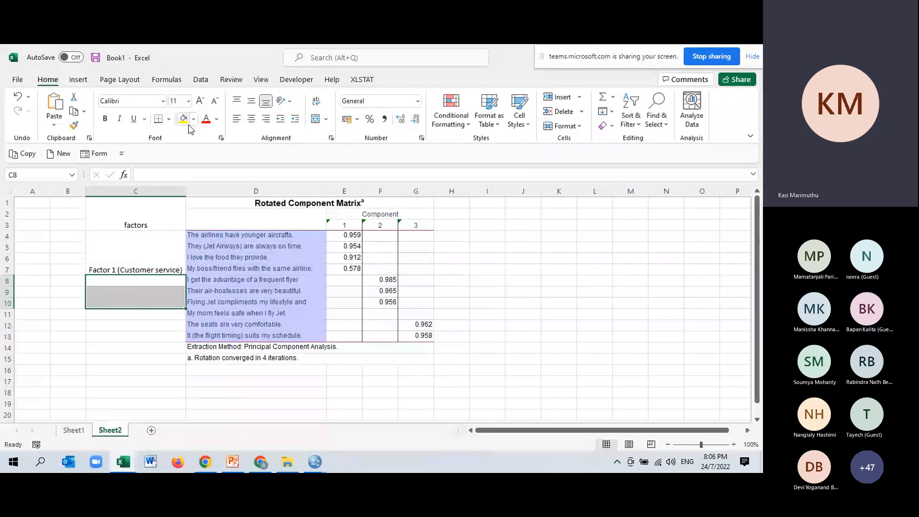
click(315, 119)
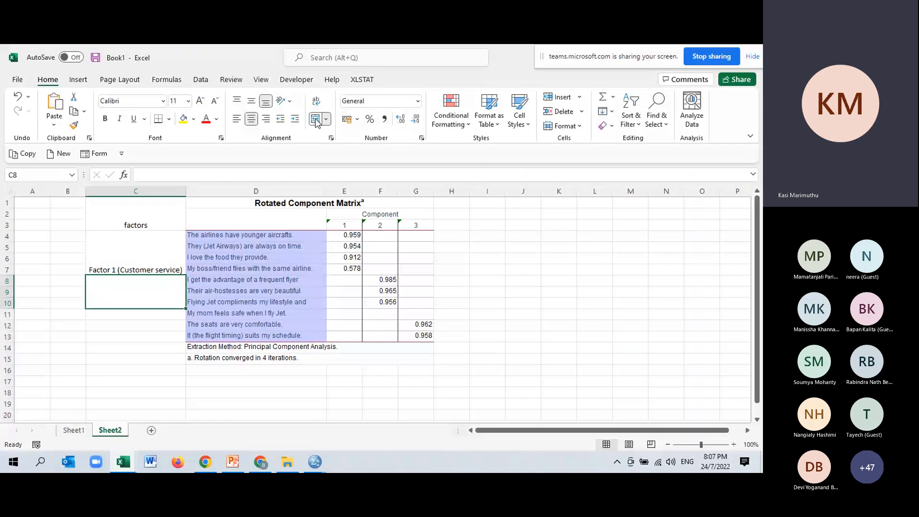
text(Fac)
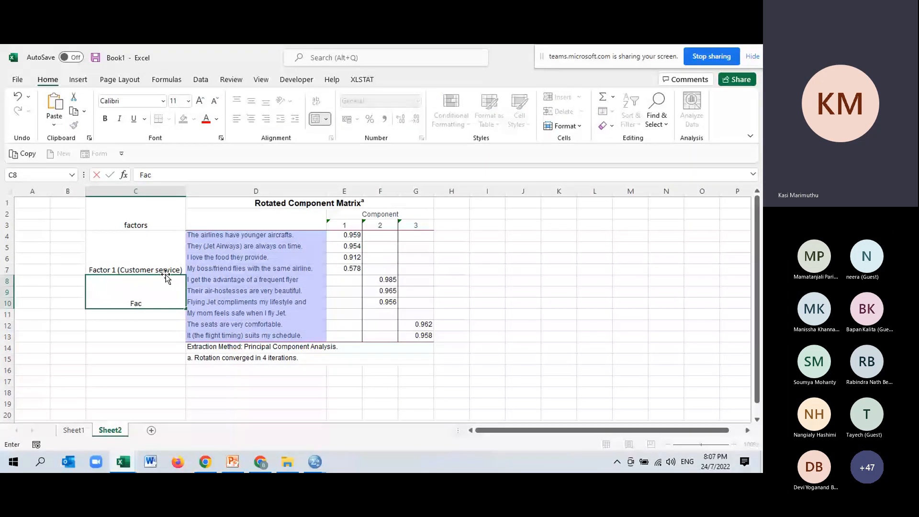
text(tor)
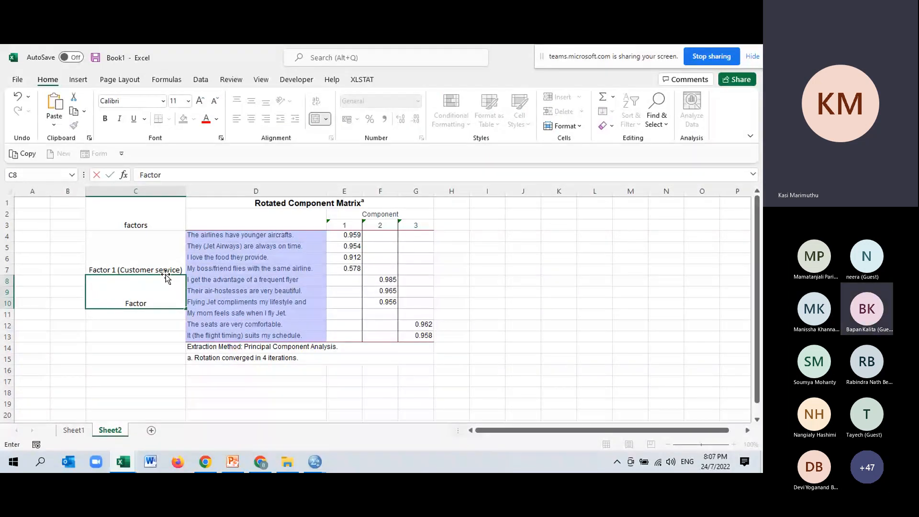
text( 2)
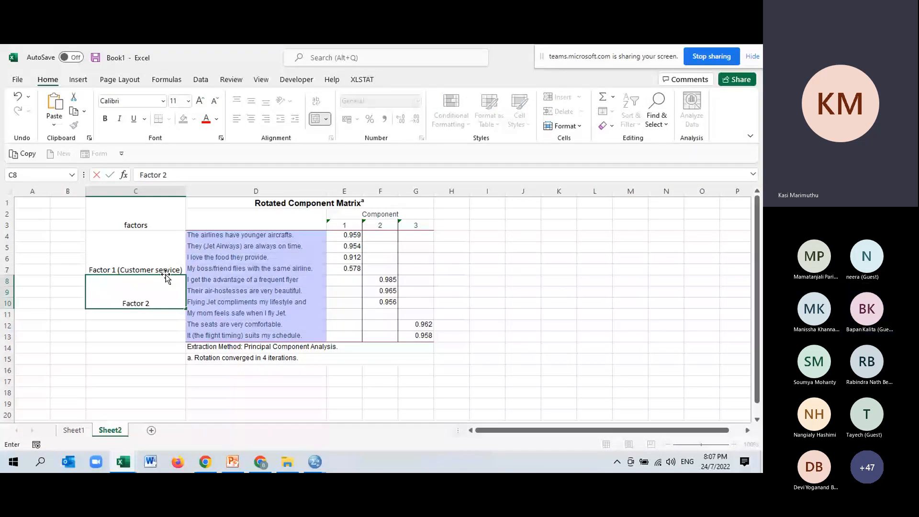
text( (F)
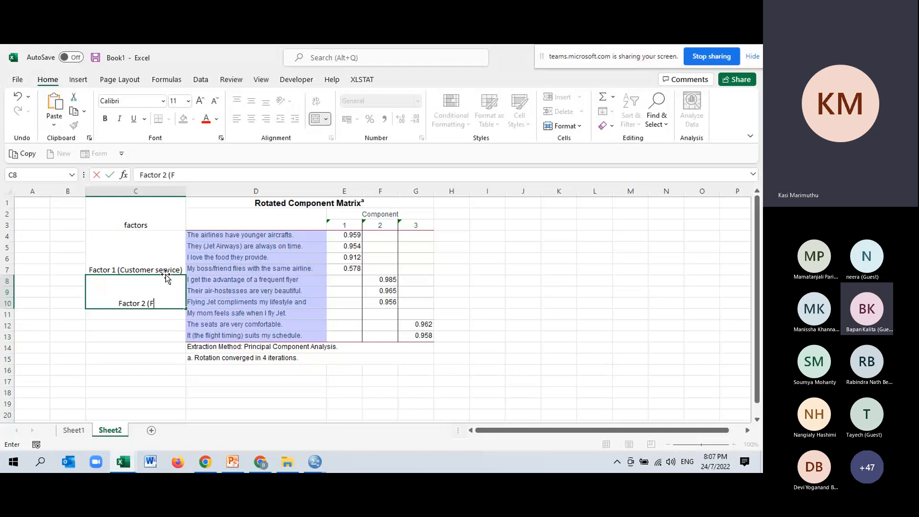
text(lying inc)
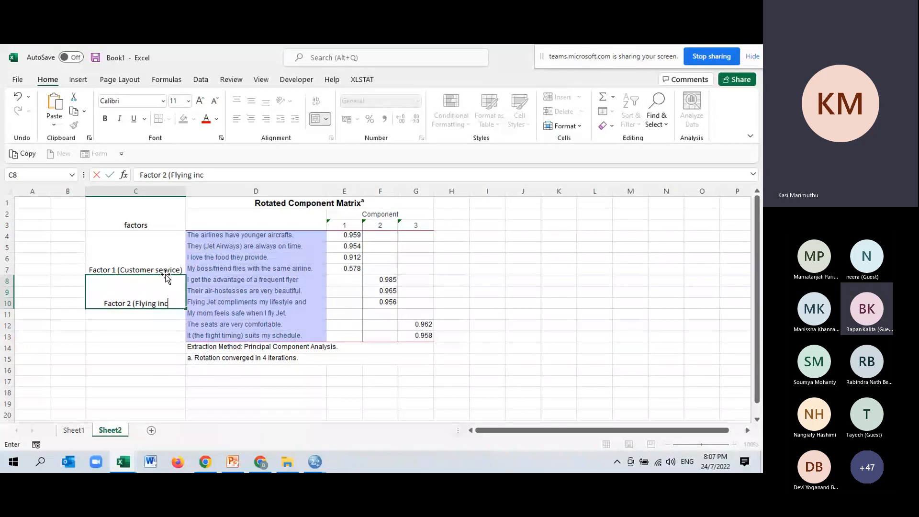
key(BackSpace)
key(BackSpace)
key(BackSpace)
key(BackSpace)
key(BackSpace)
key(BackSpace)
key(BackSpace)
key(BackSpace)
key(BackSpace)
key(BackSpace)
text(Rewa)
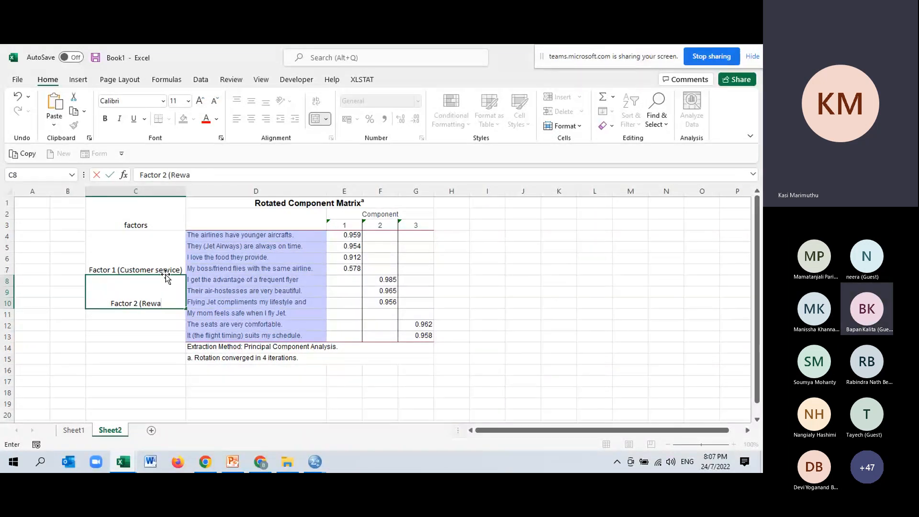
text(rds)
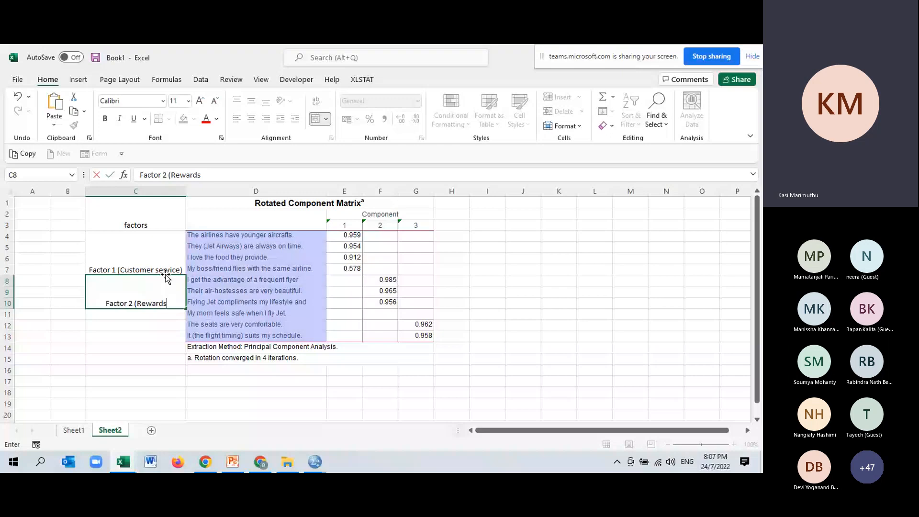
text())
key(Return)
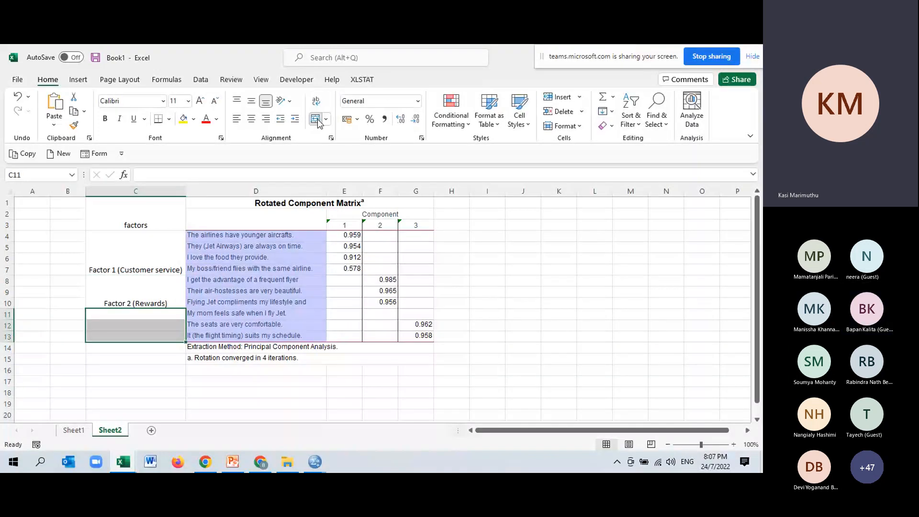
Step: Merge cells C11:C13 and label them "Factor 3(Convenience)", checking the factor name against the Interpretation slide in PowerPoint
click(316, 120)
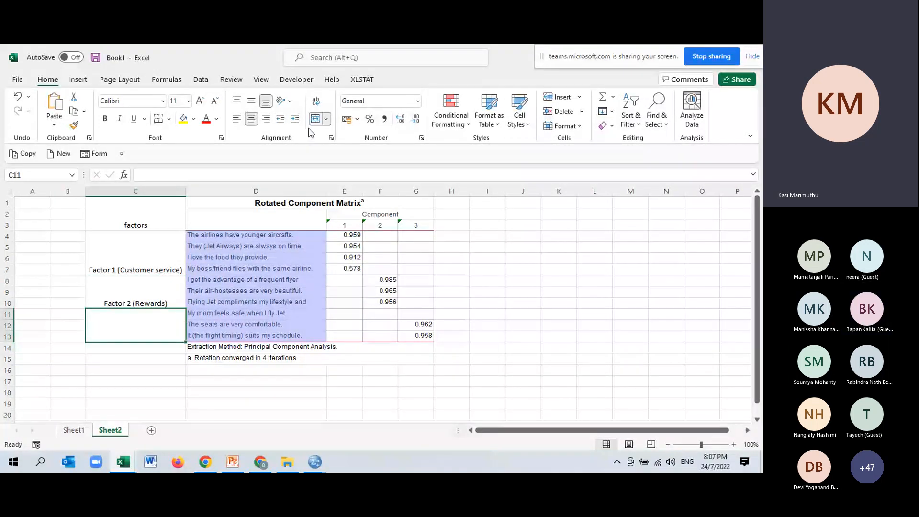
mouse_move(253, 468)
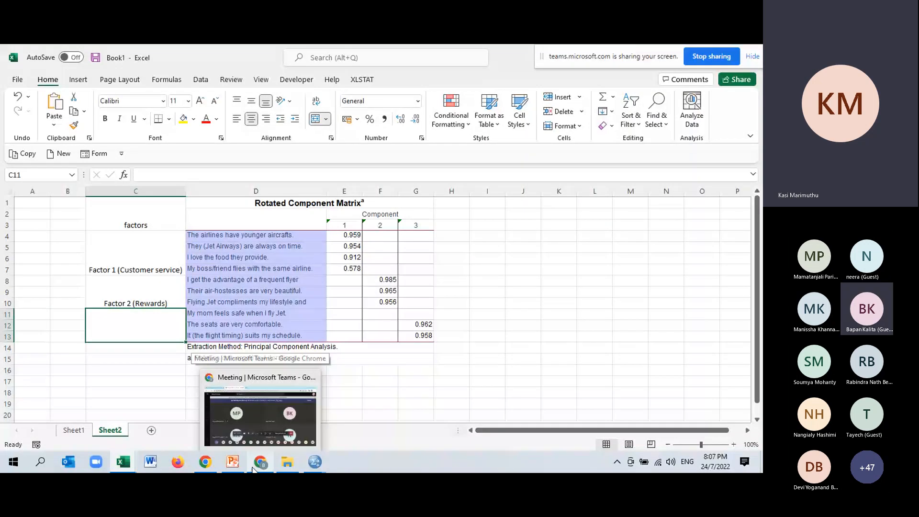
click(224, 468)
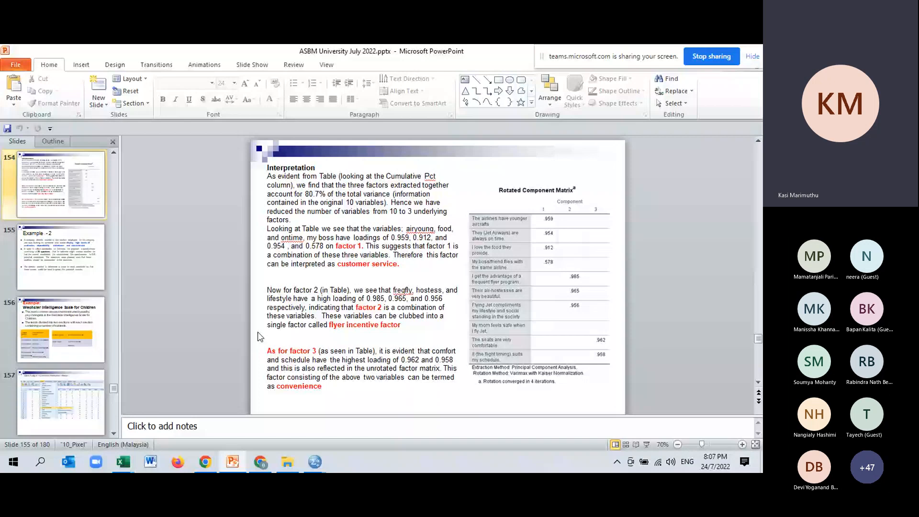
key(alt+Tab)
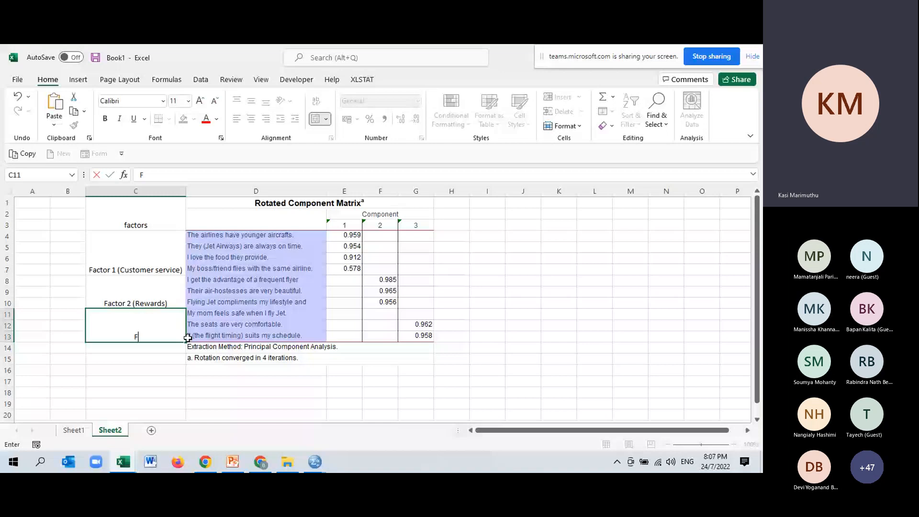
text(actor 3(Co nveni)
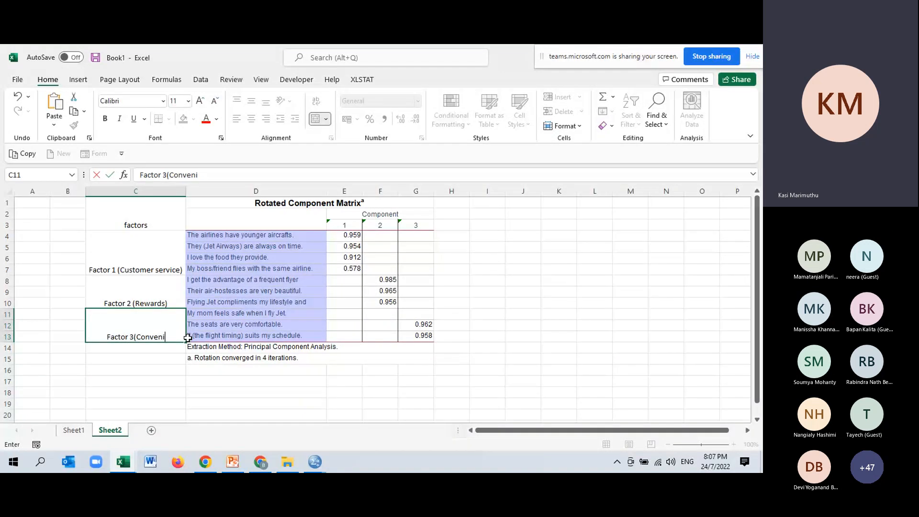
text(ence))
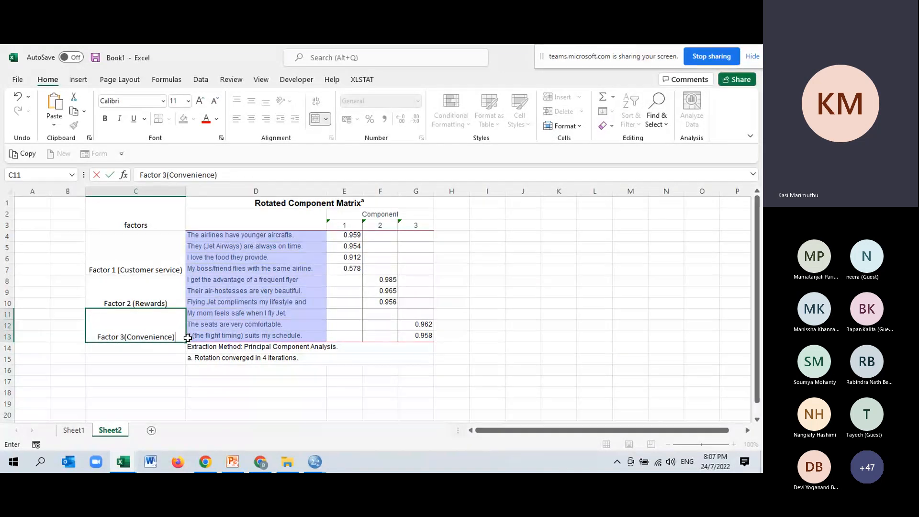
click(559, 269)
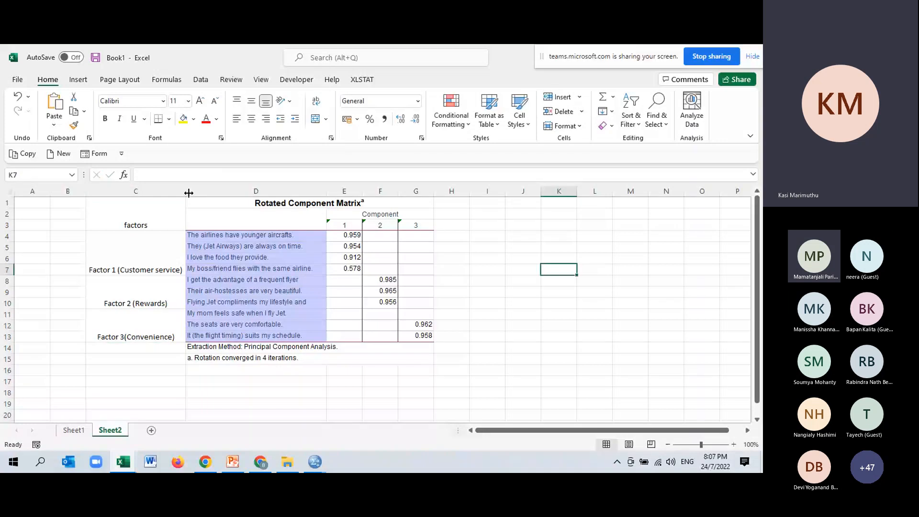
Step: Widen column C beyond its labels and capitalize the heading in merged cells C1:C3 as "Factors"
drag(188, 193, 260, 193)
drag(178, 214, 175, 270)
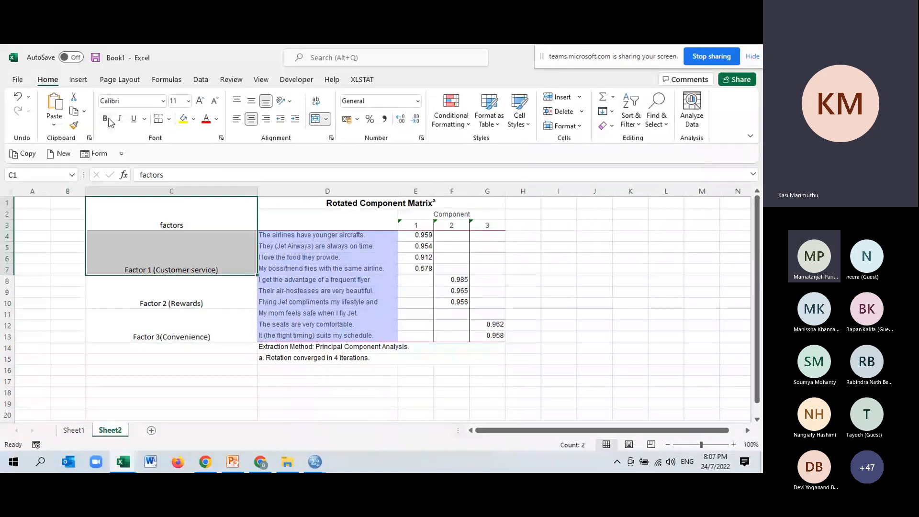
click(176, 219)
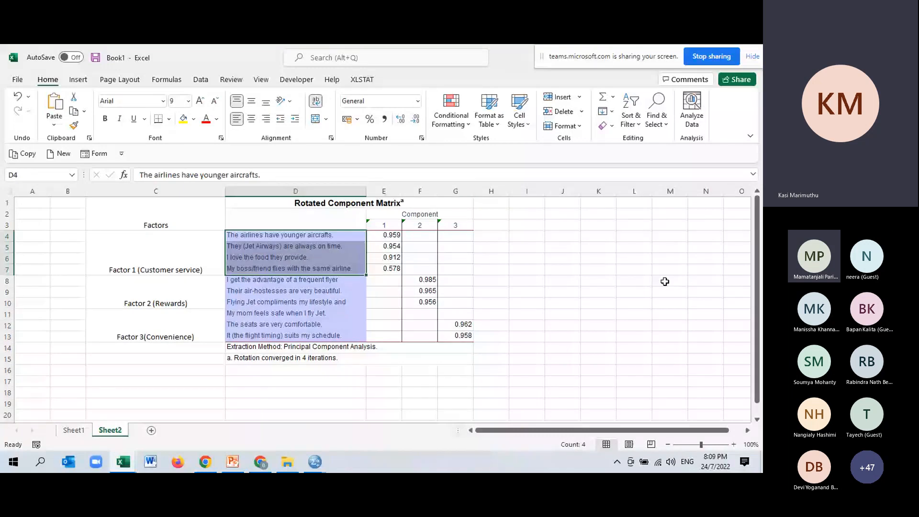
Step: Switch to the SPSS output and compare the Component Matrix, Rotated Component Matrix and Component Transformation Matrix of the latest factor analysis
click(314, 463)
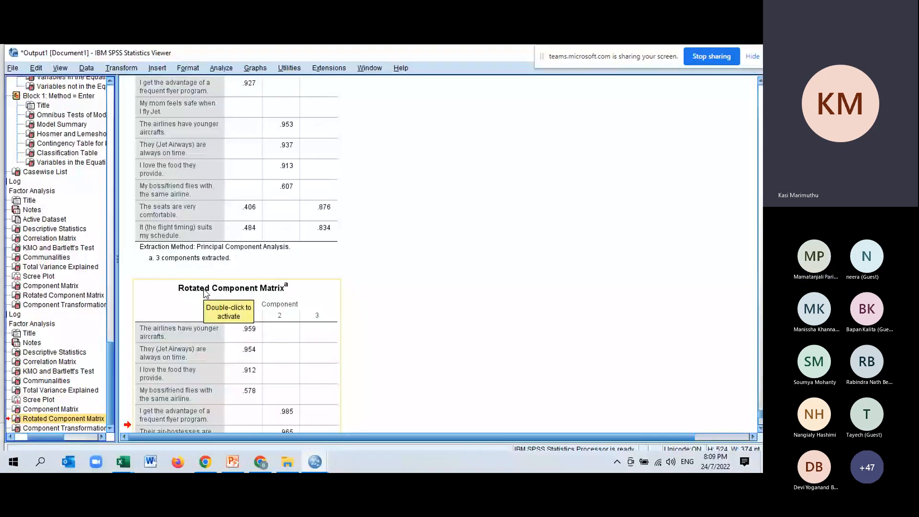
scroll(354, 314, up, 3)
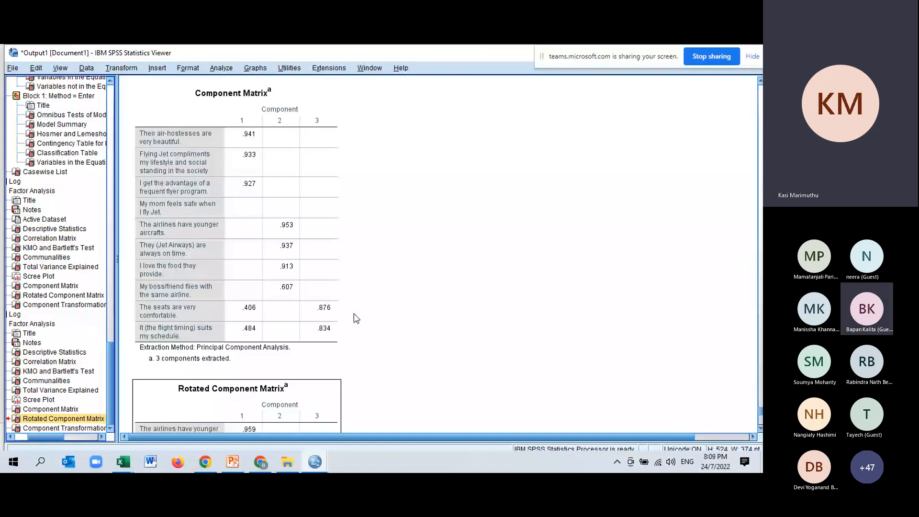
click(272, 170)
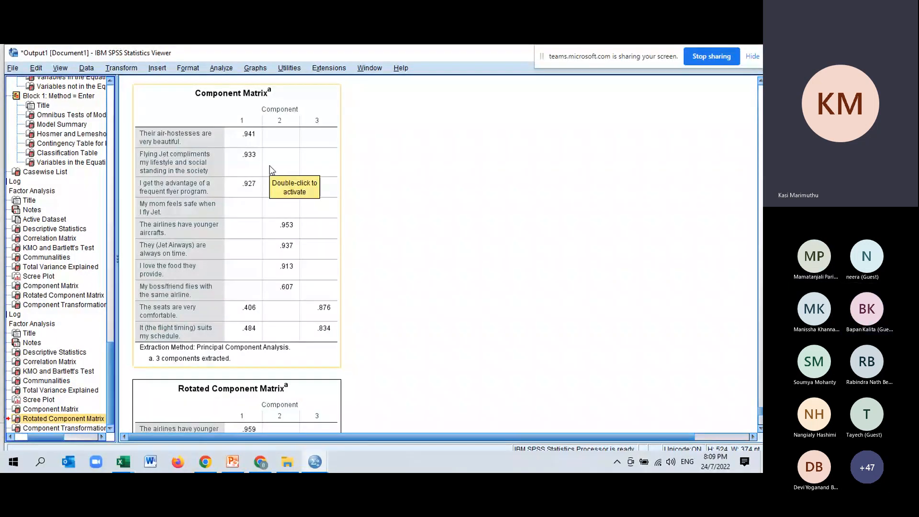
click(648, 279)
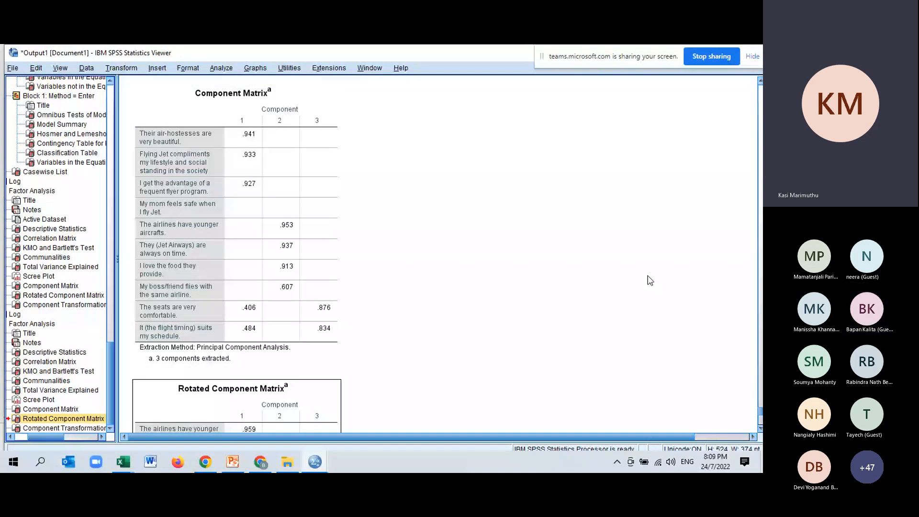
scroll(651, 281, down, 4)
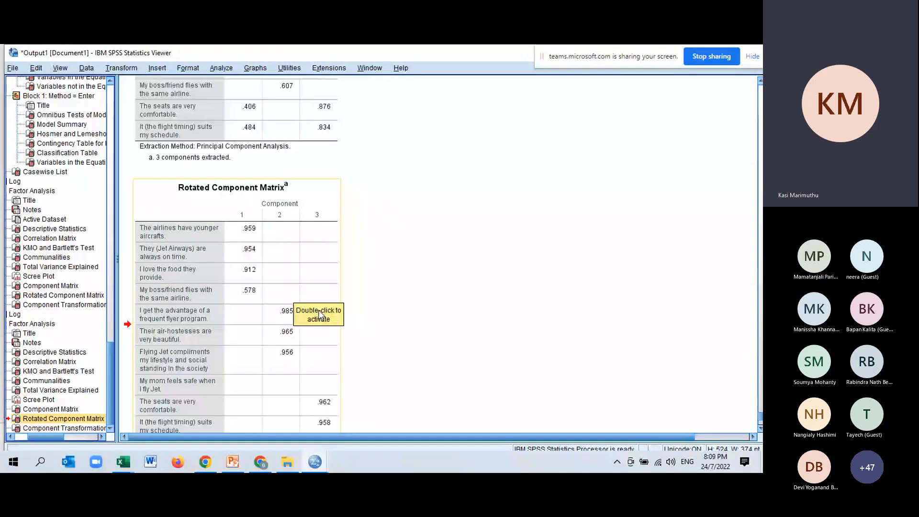
scroll(318, 319, down, 2)
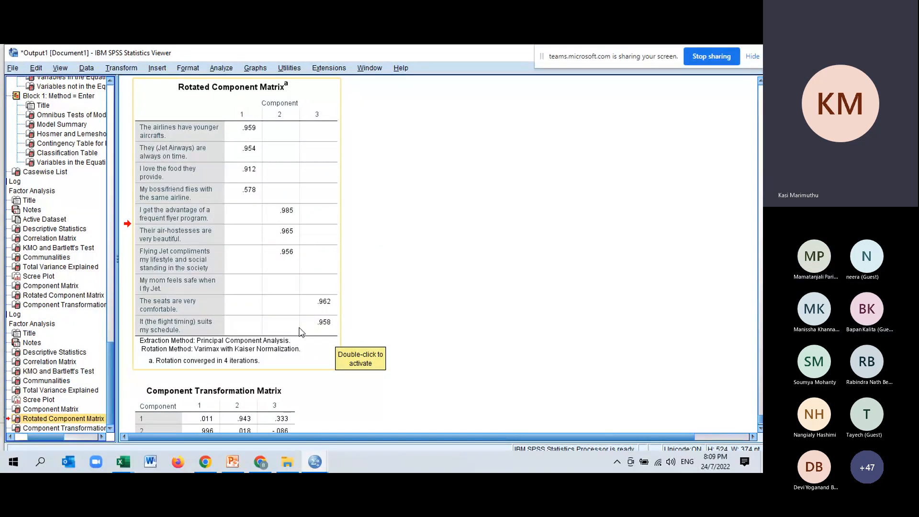
scroll(301, 332, down, 3)
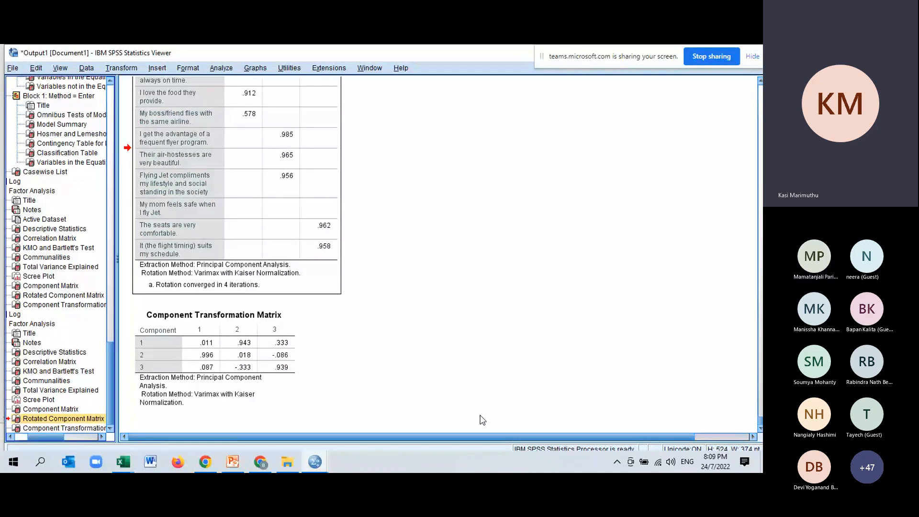
scroll(373, 325, up, 4)
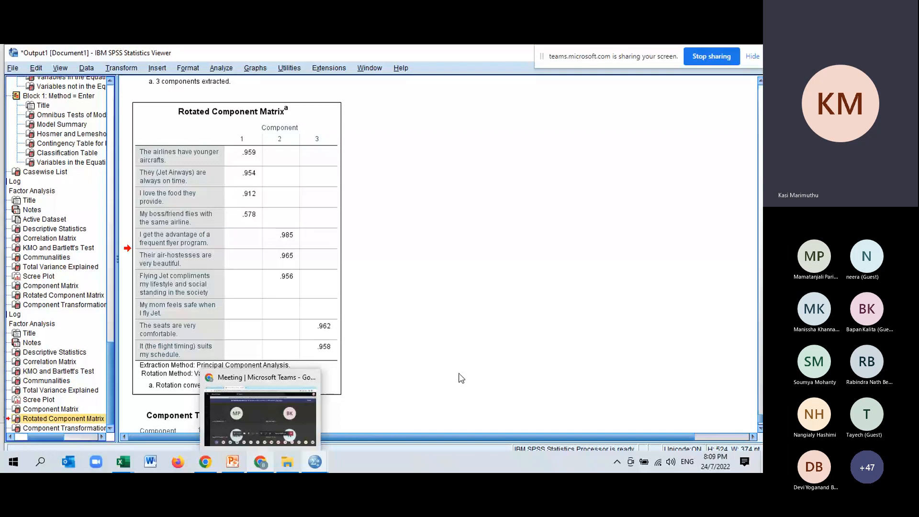
click(270, 465)
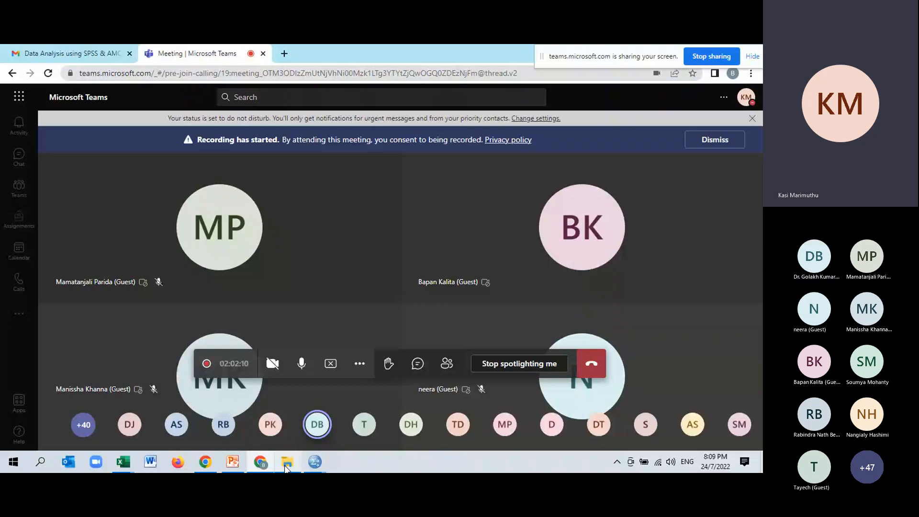
mouse_move(327, 467)
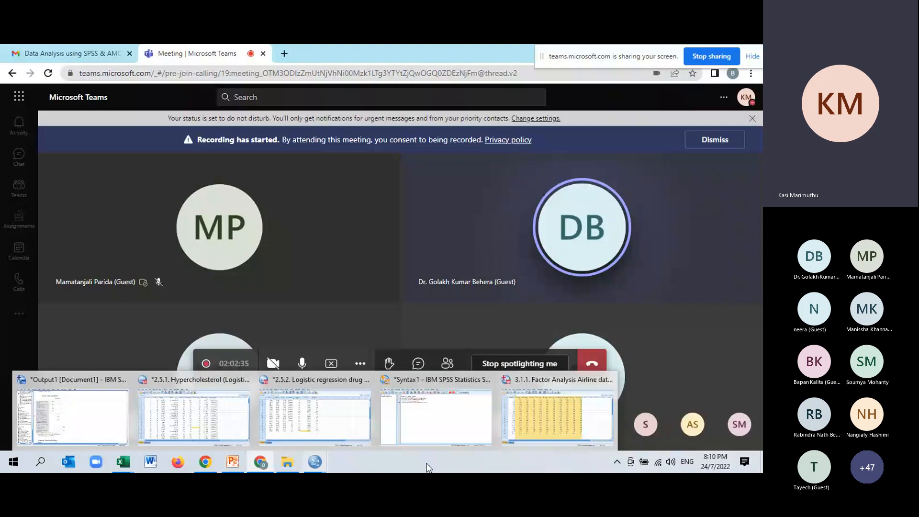
Step: Switch to the PowerPoint presentation and start the slide show from slide 114, "Cluster analysis using SPSS"
click(233, 464)
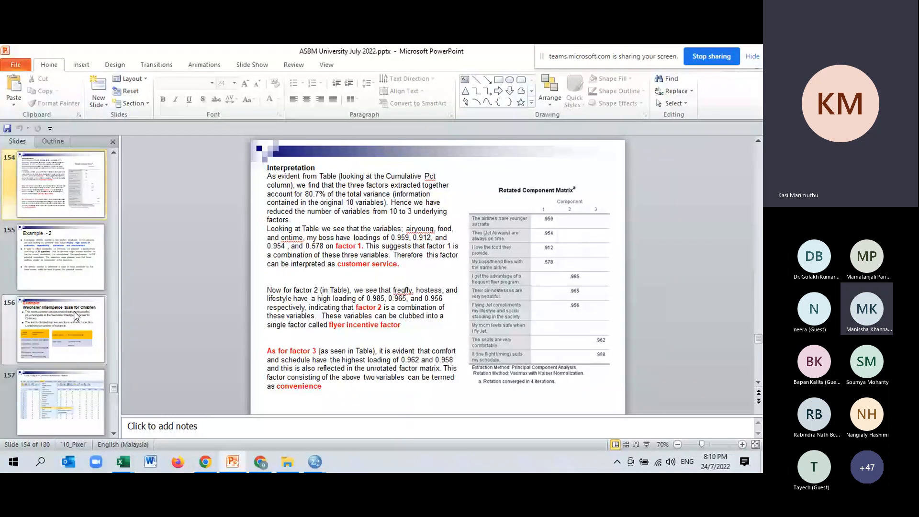
scroll(67, 301, up, 8)
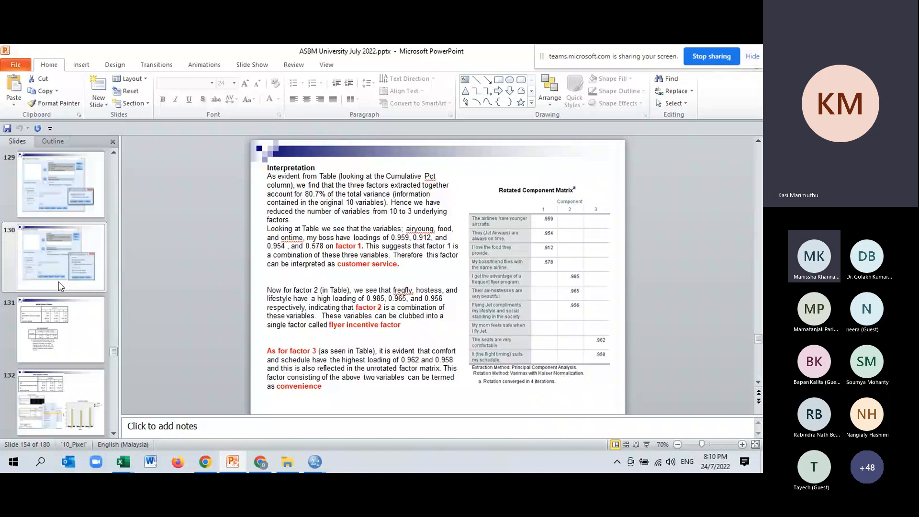
scroll(58, 287, up, 6)
click(61, 329)
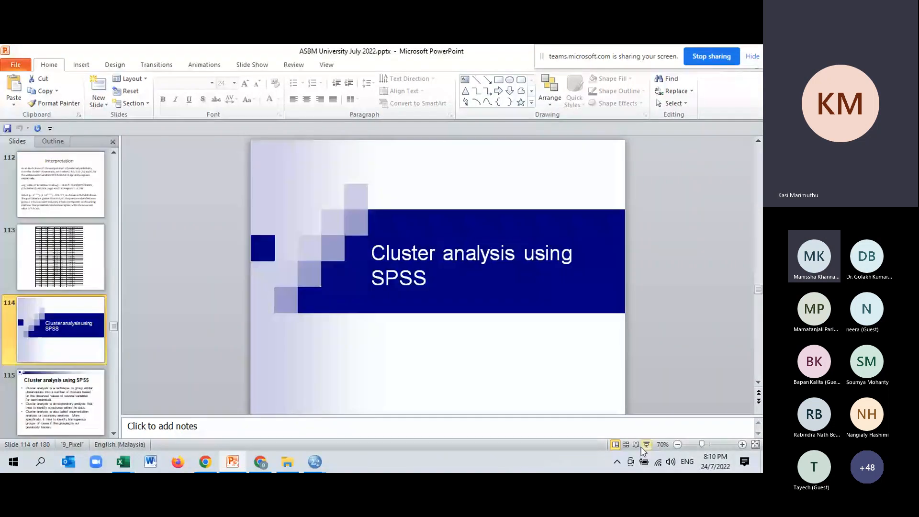
click(642, 448)
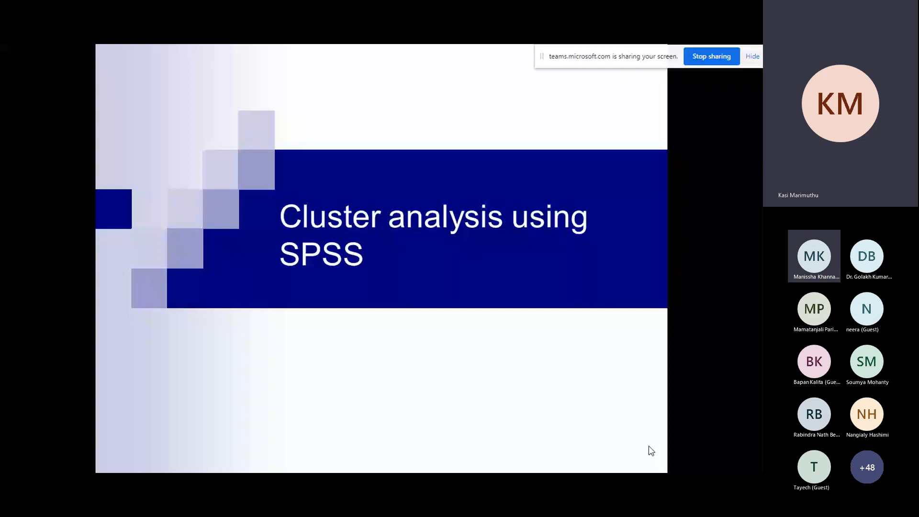
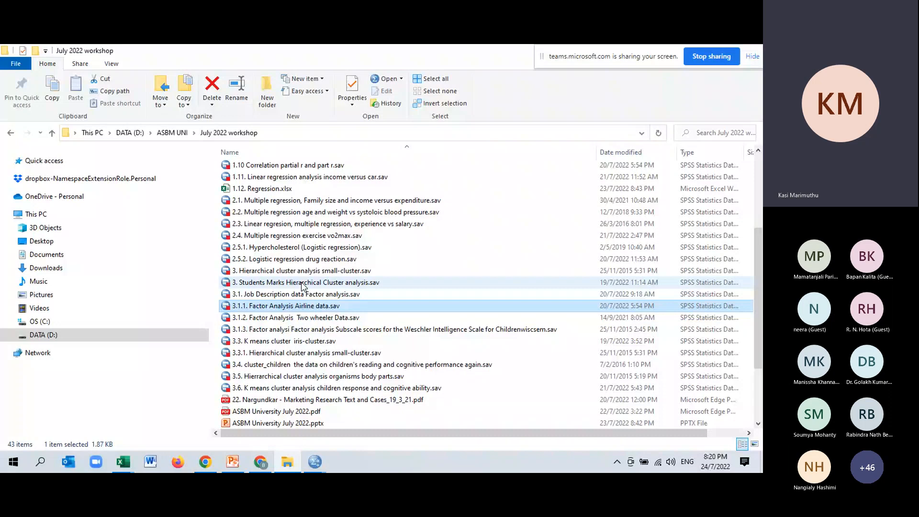
Step: Open "3. Students Marks Hierarchical Cluster analysis.sav" in SPSS and delete its QCL_1 and QCL_2 variables
click(303, 287)
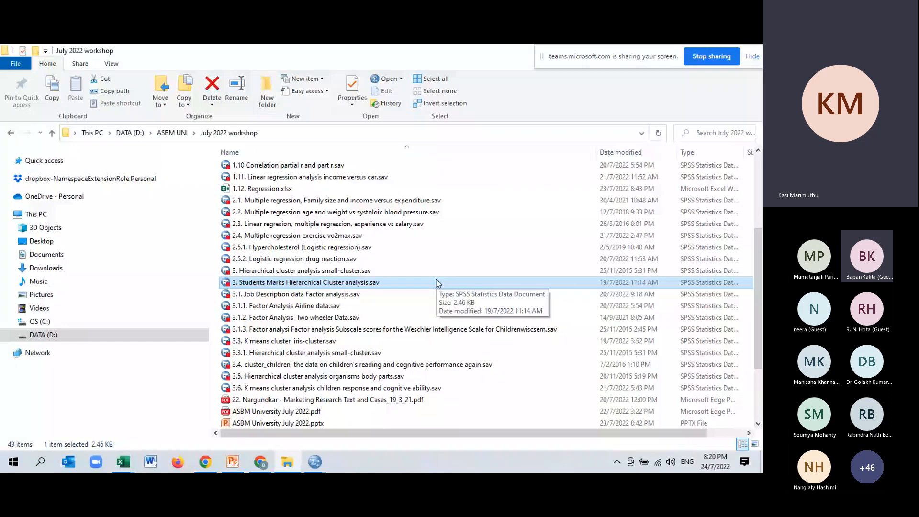
double_click(436, 283)
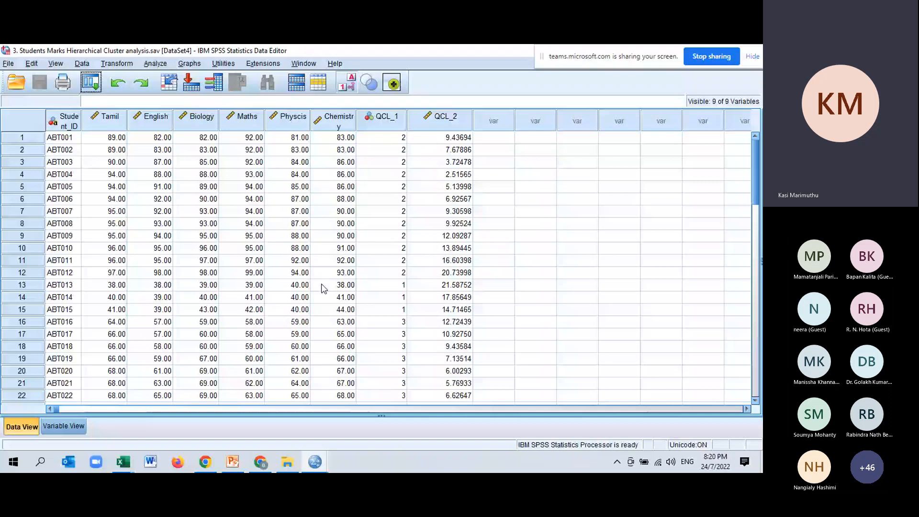
drag(381, 120, 435, 124)
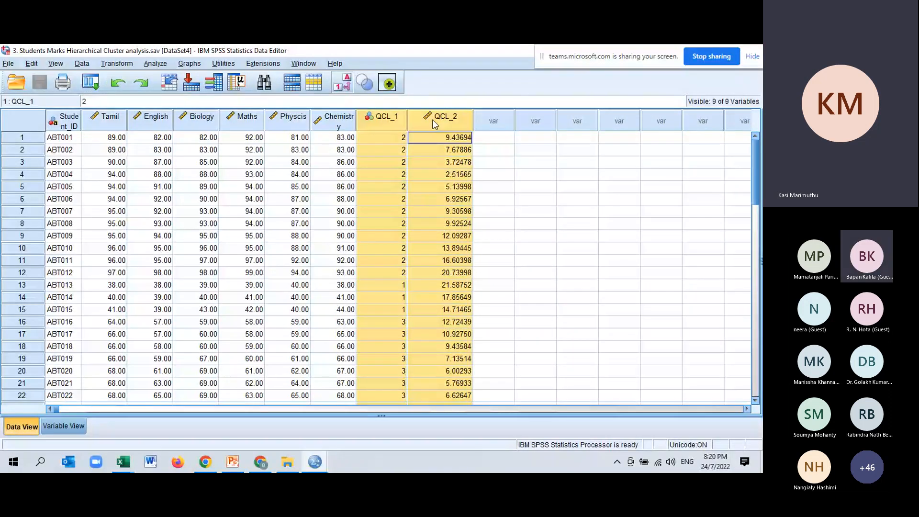
right_click(434, 122)
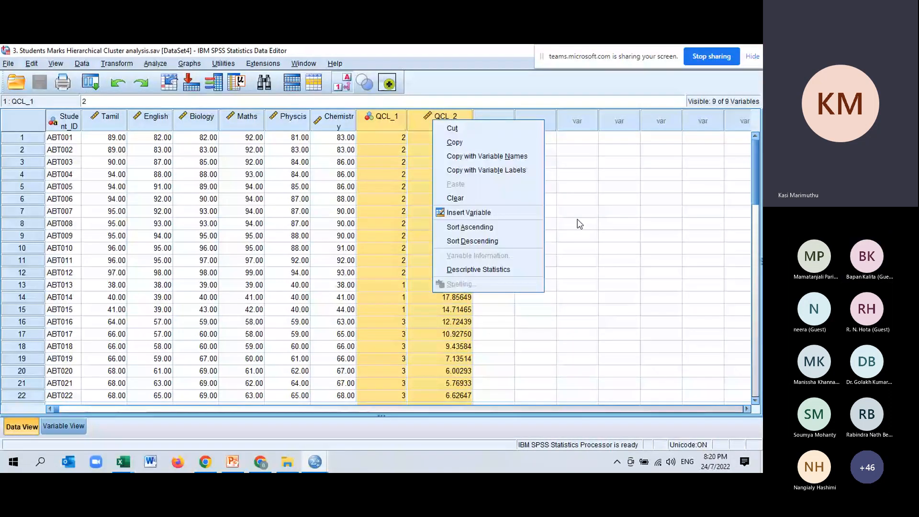
click(392, 118)
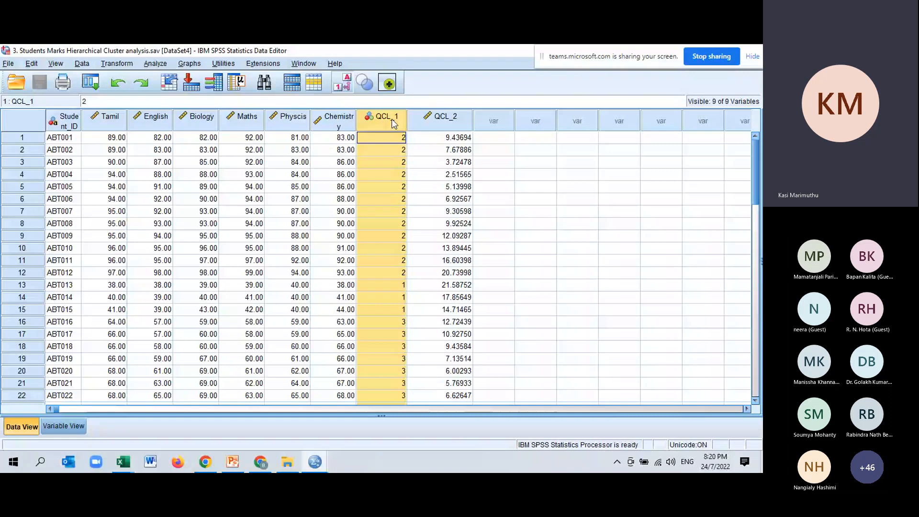
drag(392, 121, 491, 194)
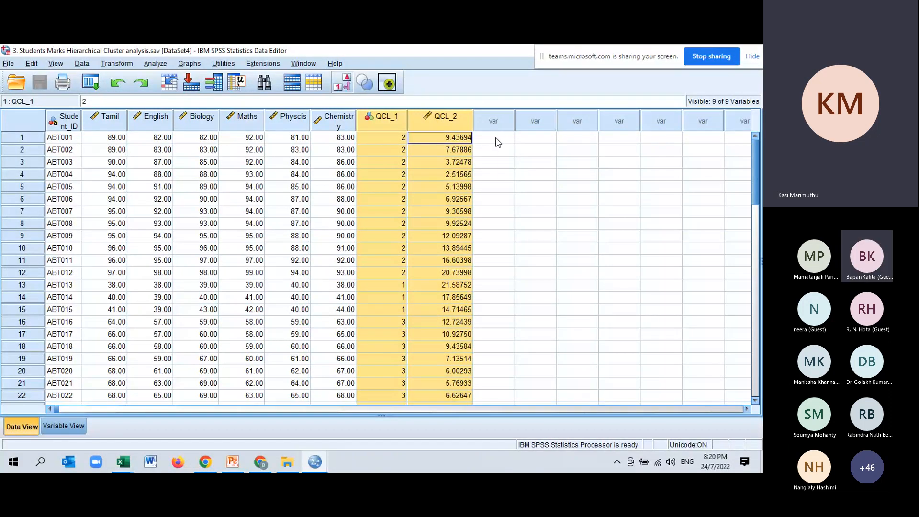
click(399, 121)
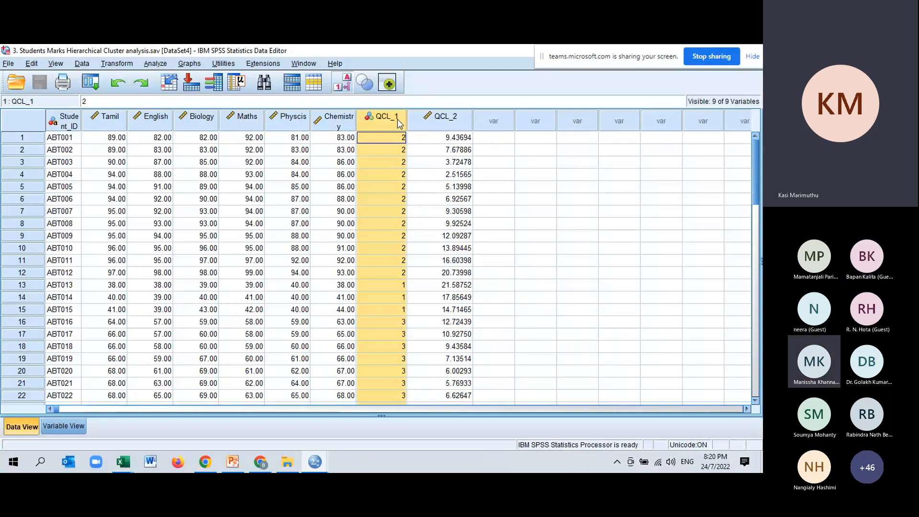
click(580, 236)
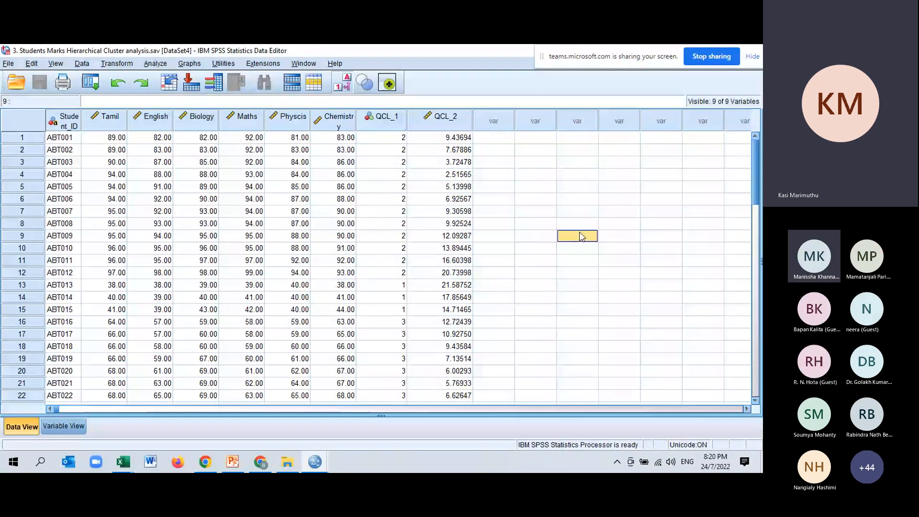
drag(383, 119, 441, 120)
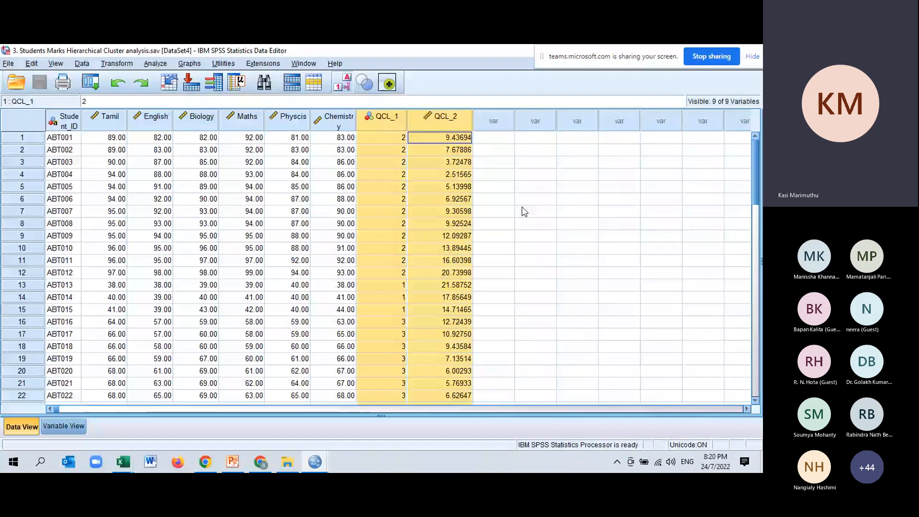
right_click(457, 121)
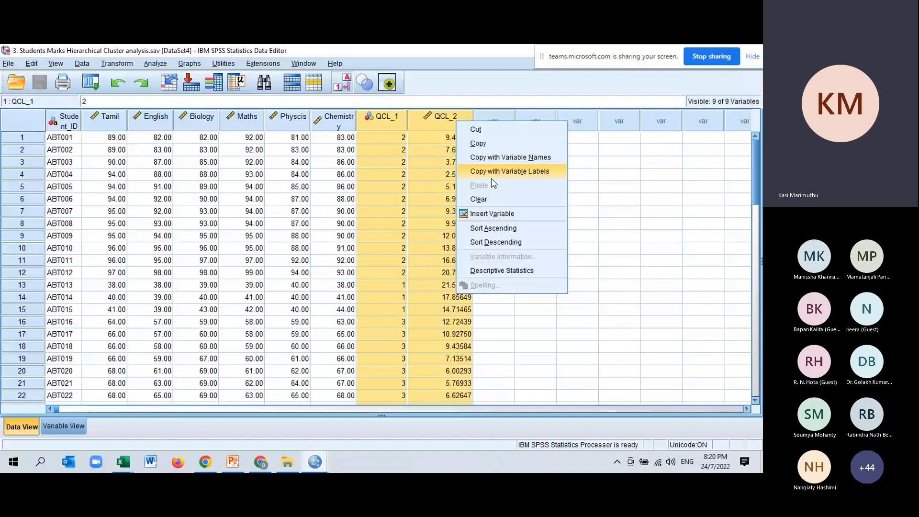
click(478, 199)
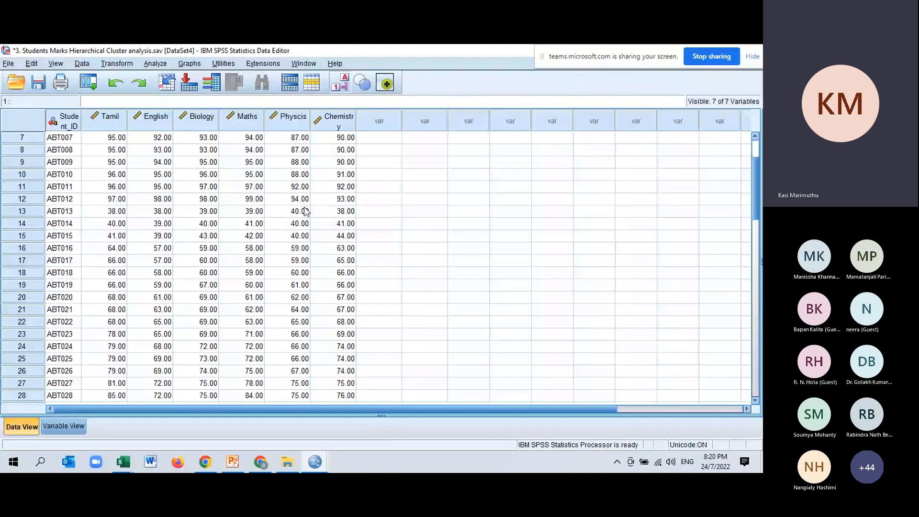
Step: Examine the students' marks from Tamil through Chemistry across all rows of the data set
scroll(411, 231, up, 2)
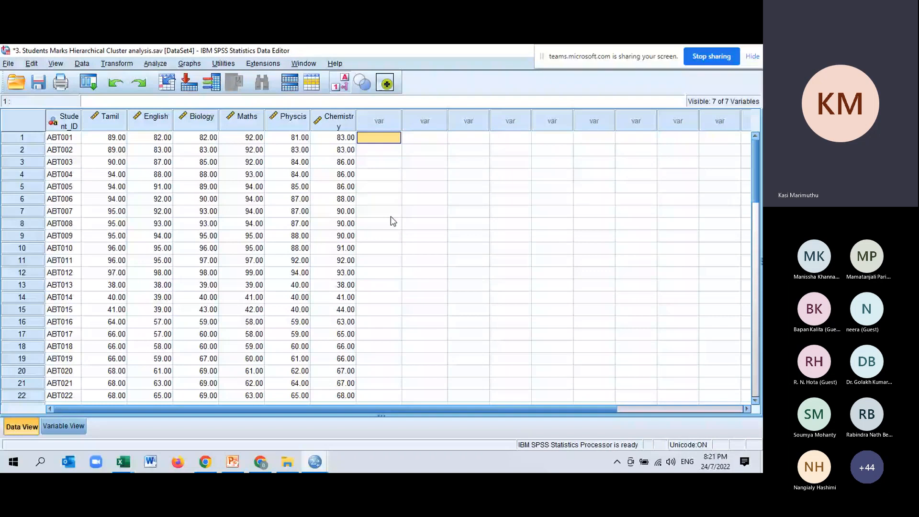
drag(333, 121, 90, 157)
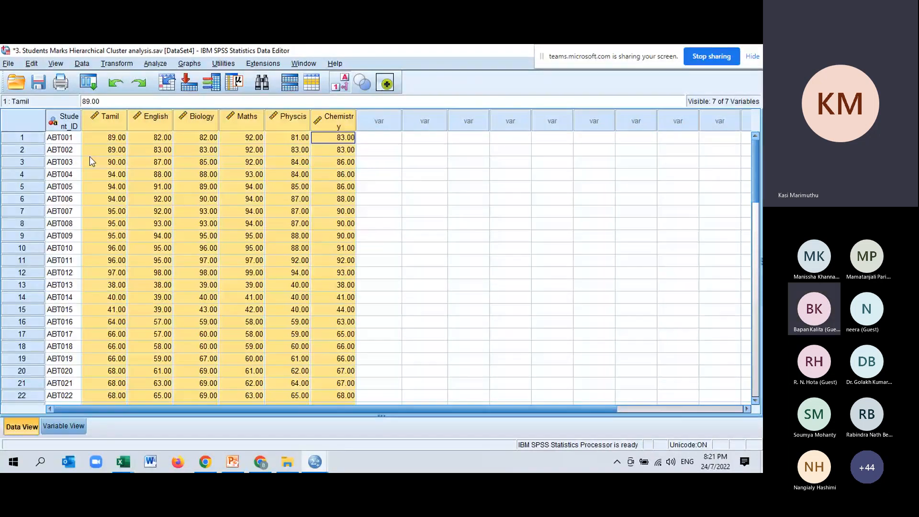
scroll(90, 157, down, 6)
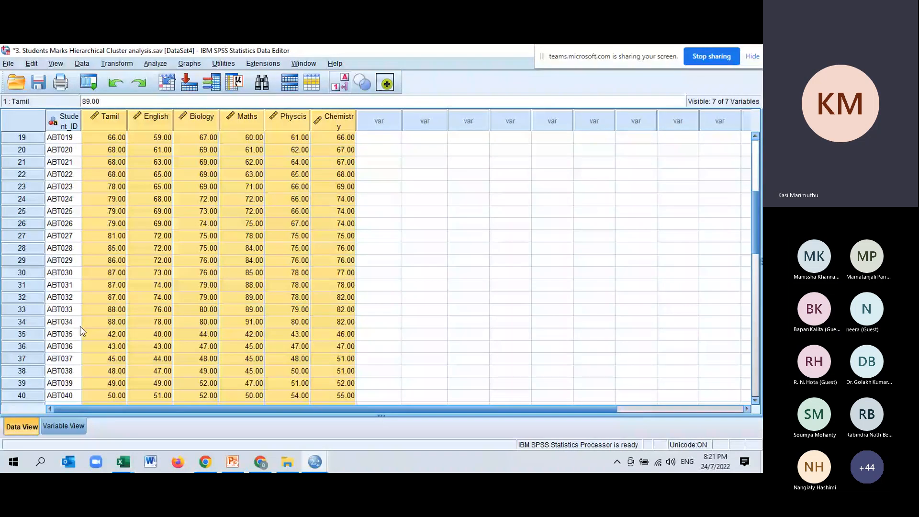
scroll(80, 327, up, 6)
drag(104, 138, 330, 323)
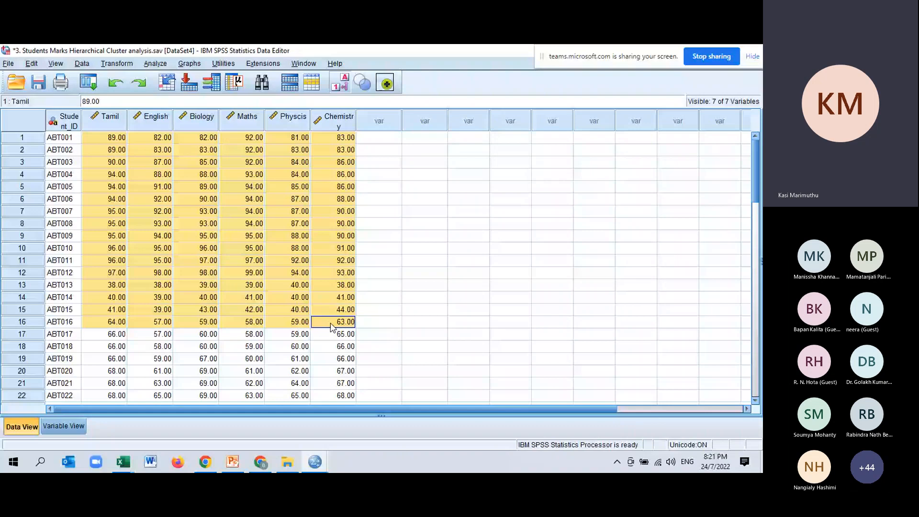
drag(330, 324, 335, 383)
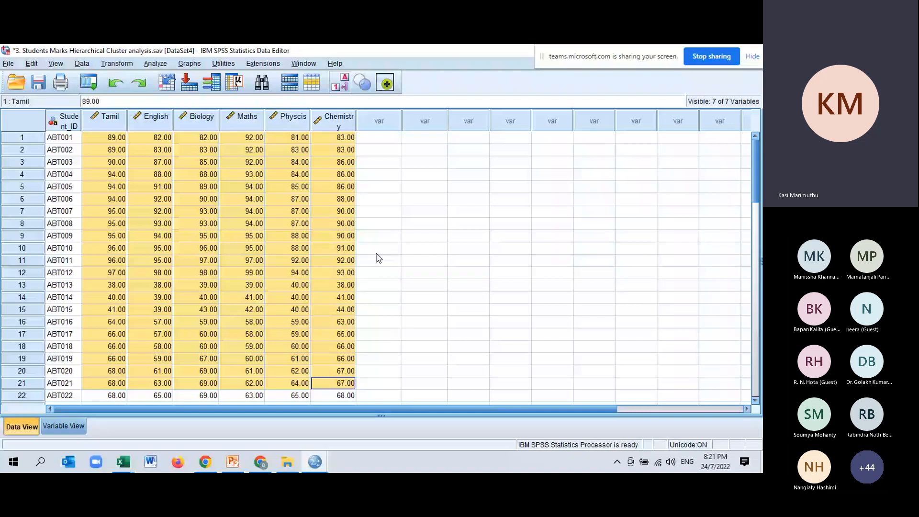
scroll(379, 258, down, 10)
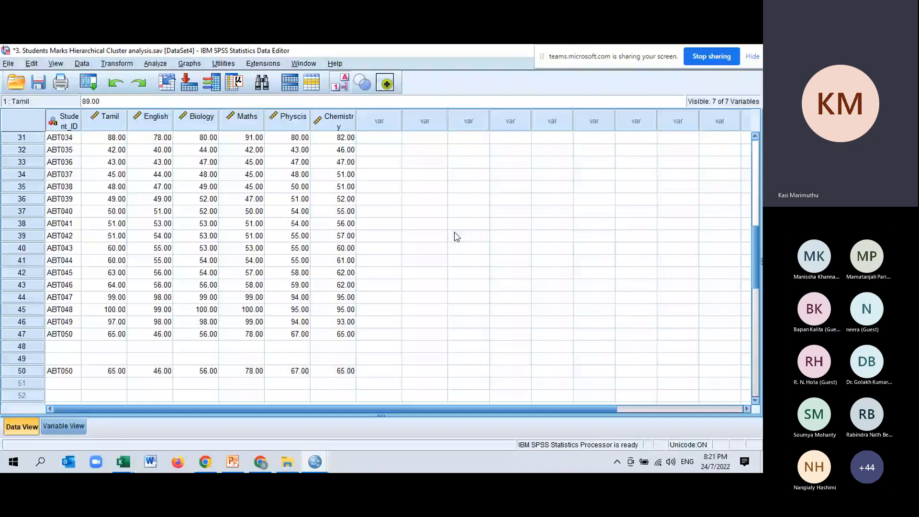
scroll(455, 236, up, 9)
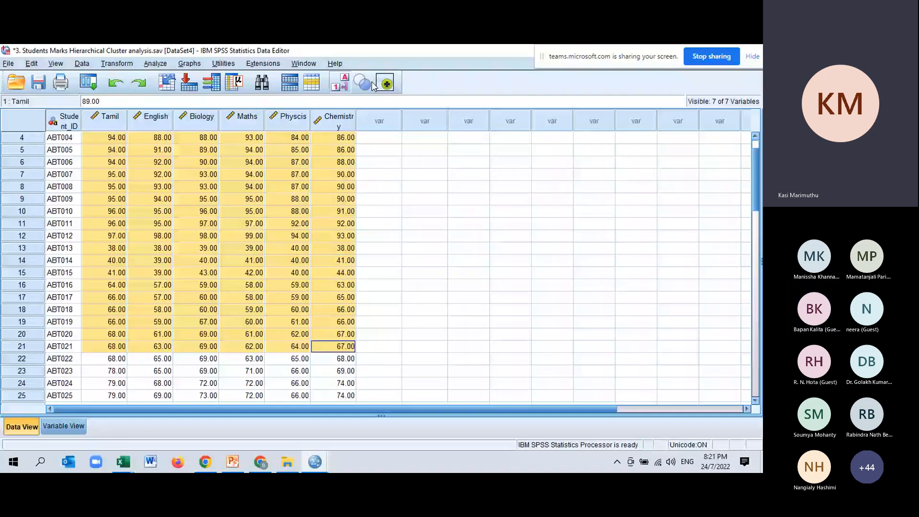
scroll(474, 290, up, 1)
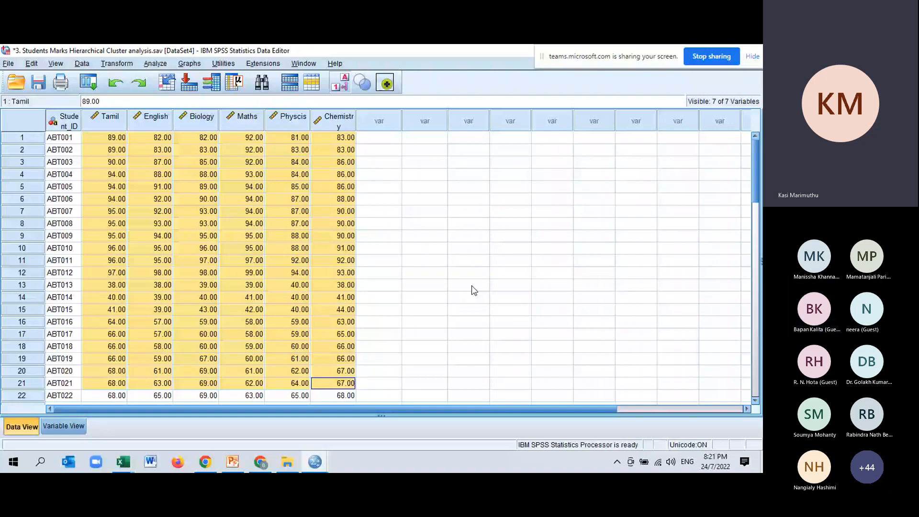
click(378, 199)
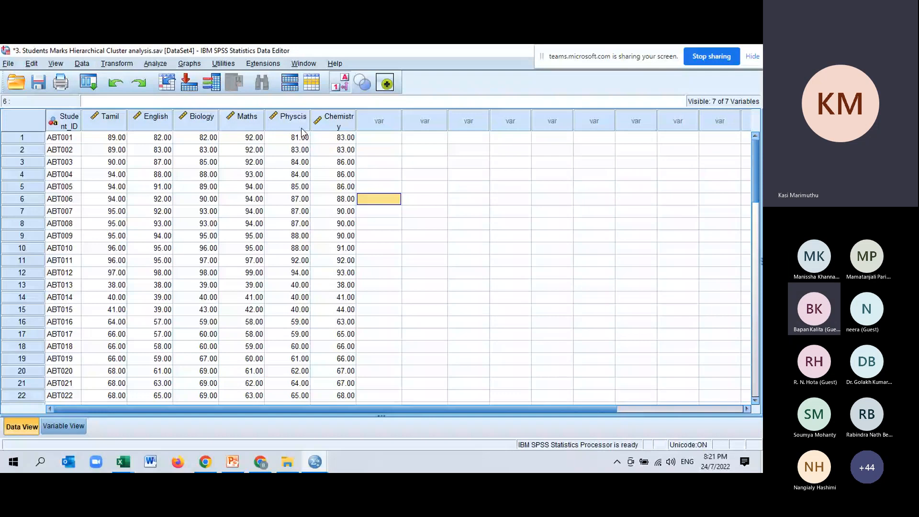
Step: Set up a Hierarchical Cluster analysis with Tamil, English, Biology, Maths, Physcis and Chemistry as variables, labelling cases by Student_ID
click(157, 63)
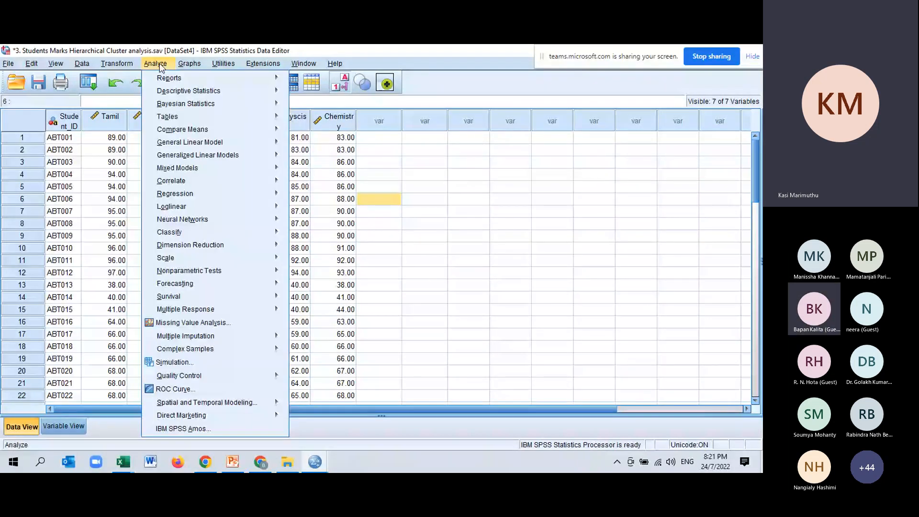
mouse_move(218, 232)
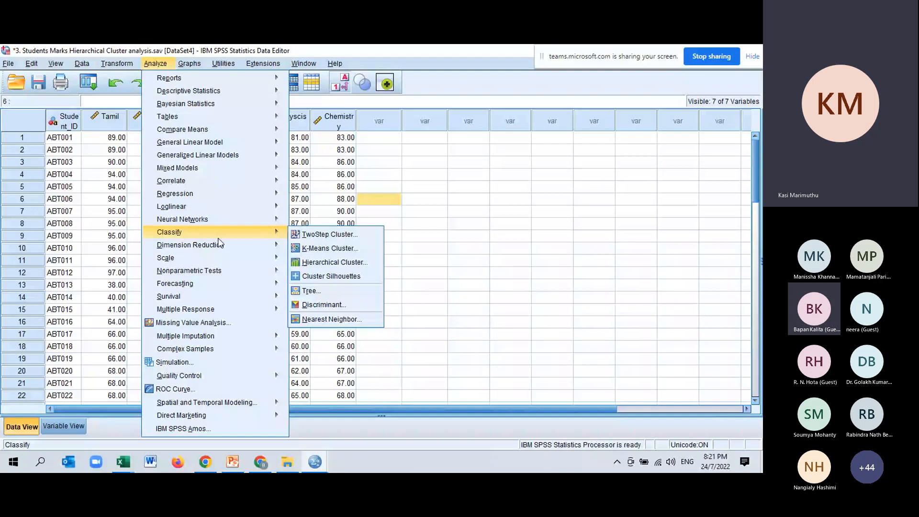
click(343, 264)
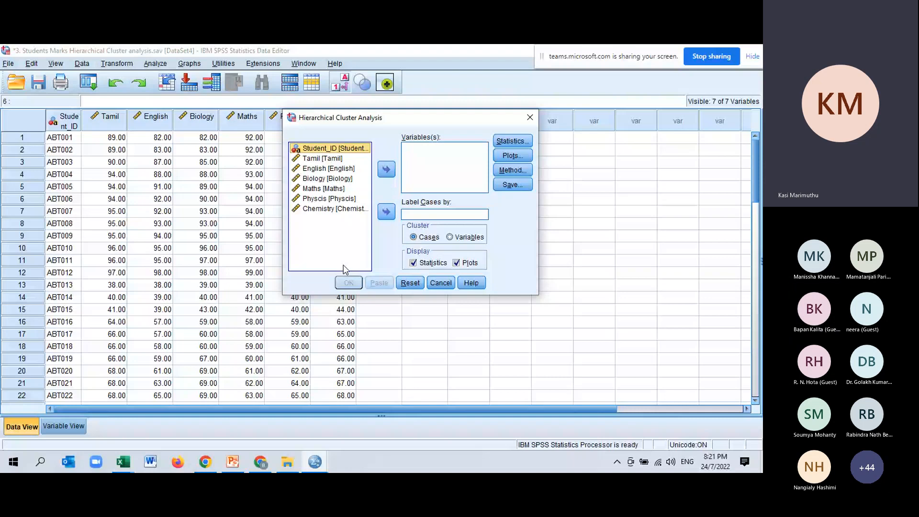
click(386, 211)
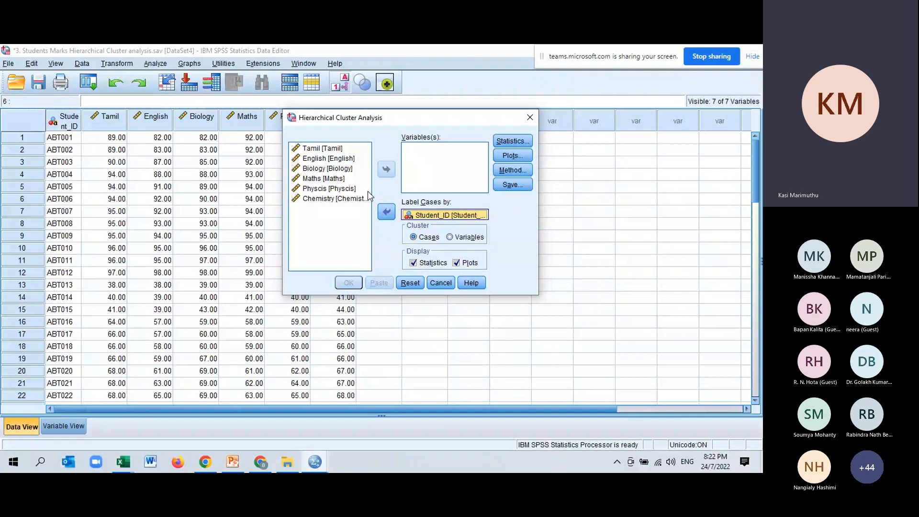
click(320, 149)
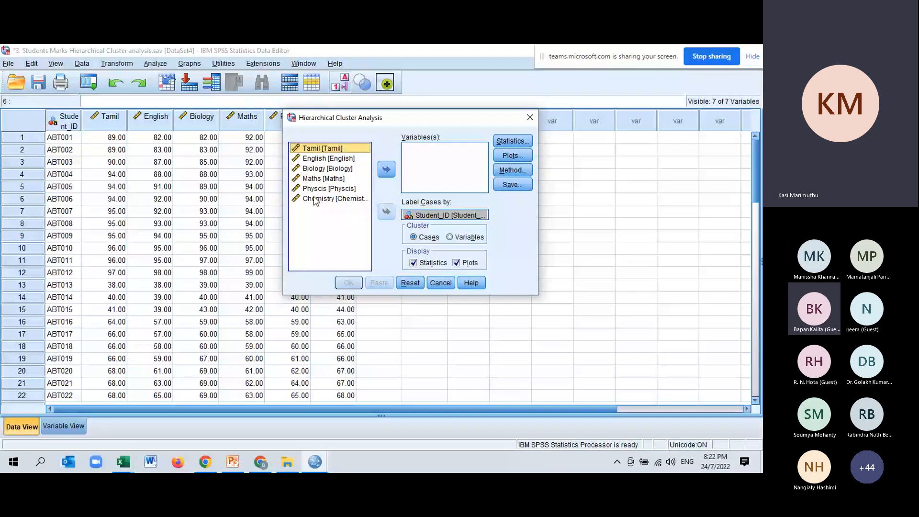
shift+click(320, 201)
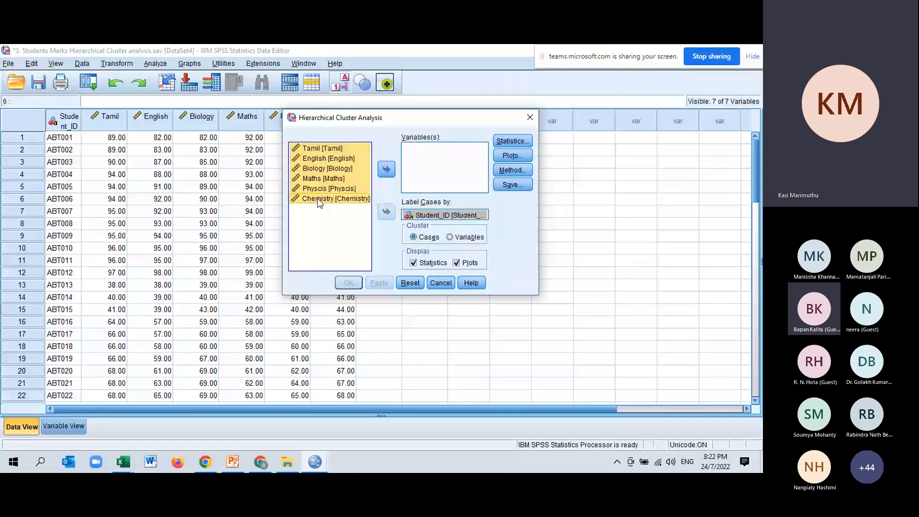
click(386, 168)
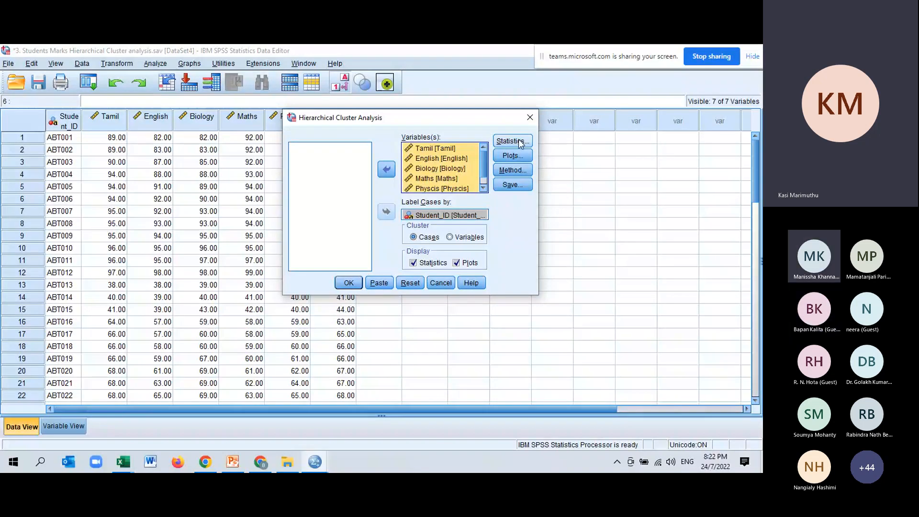
Step: Keep the agglomeration schedule in the cluster statistics and add a dendrogram to the plots
drag(388, 124, 418, 99)
click(549, 119)
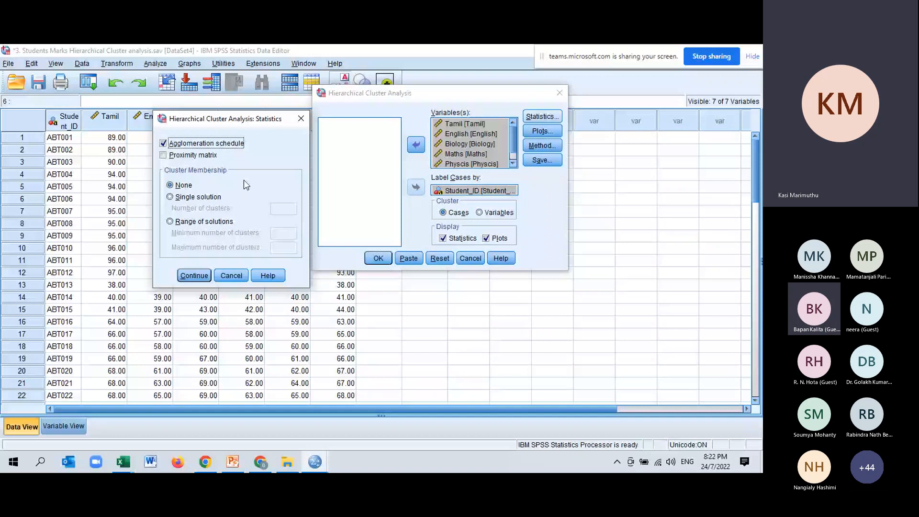
click(195, 277)
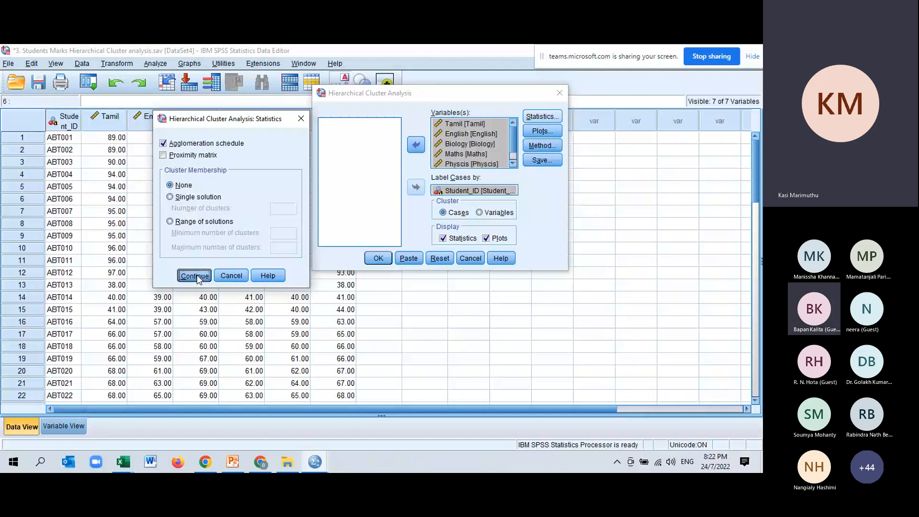
click(543, 130)
click(547, 132)
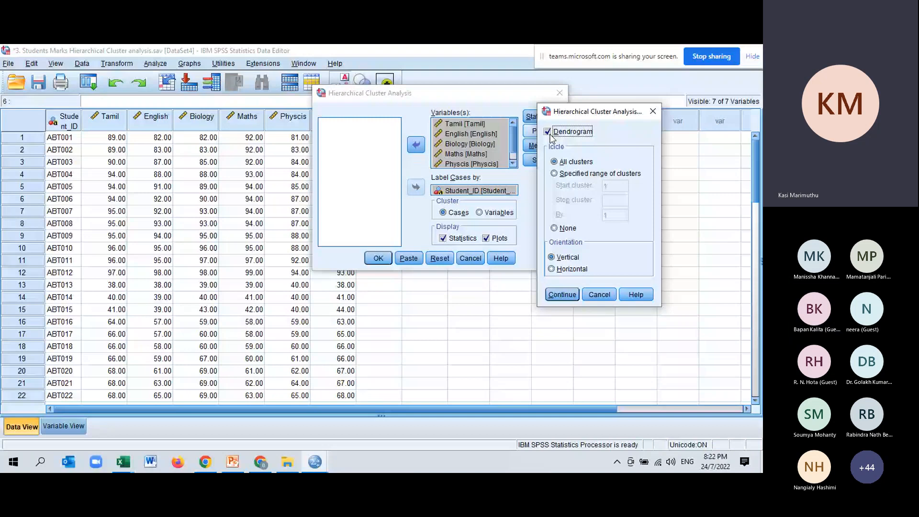
double_click(562, 294)
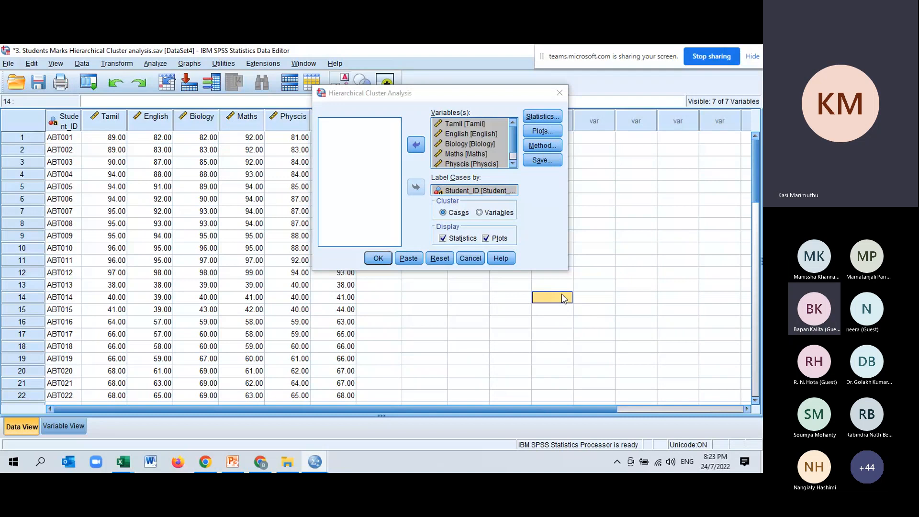
Step: Set the cluster method to Ward's method, keeping Squared Euclidean distance as the interval measure
click(543, 146)
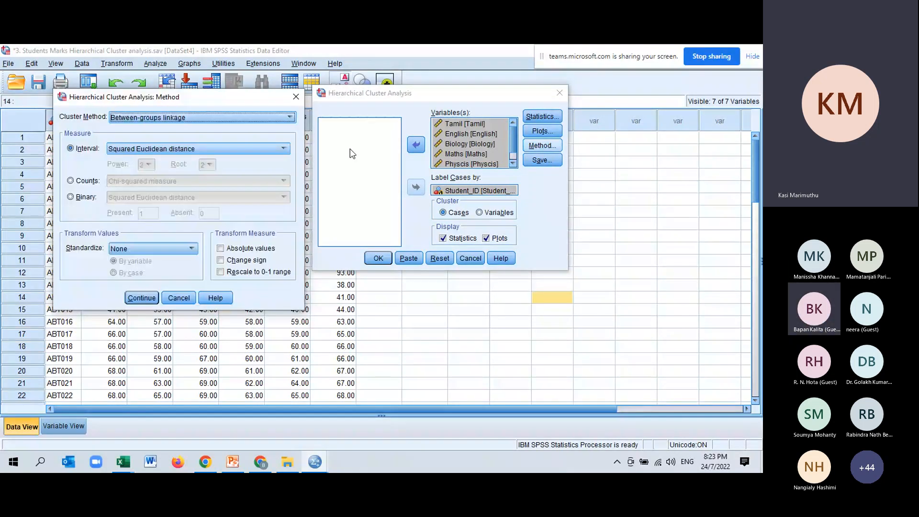
drag(213, 100, 277, 74)
click(288, 91)
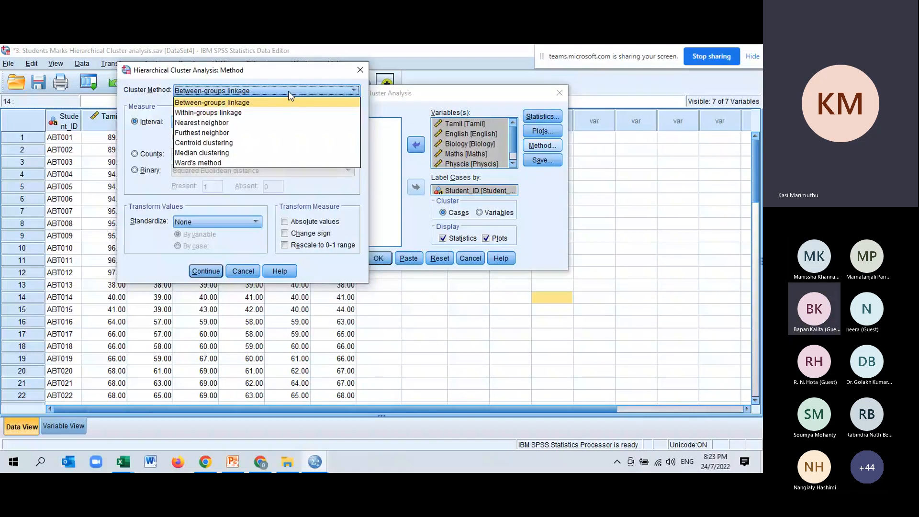
click(237, 163)
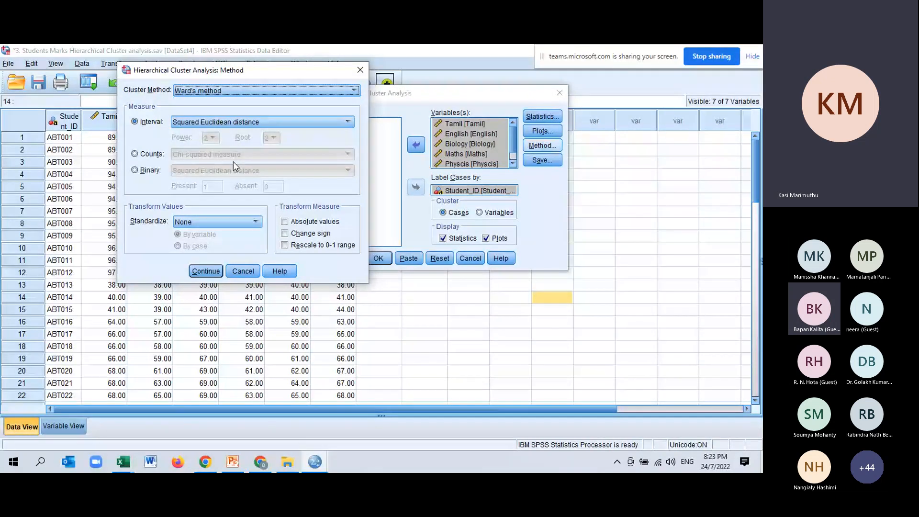
click(213, 272)
Step: Leave cluster membership saving at None, recheck the dendrogram and Ward's method settings, and run the hierarchical cluster analysis
click(550, 162)
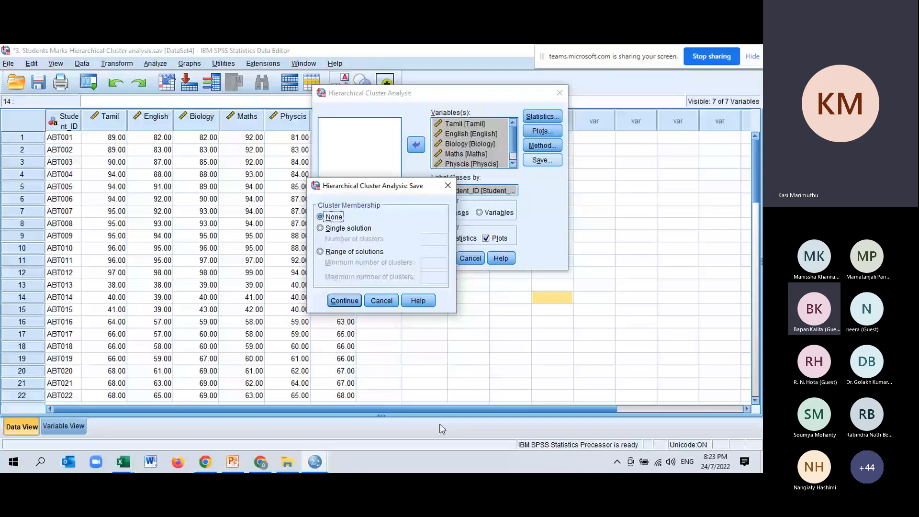
click(344, 301)
click(543, 131)
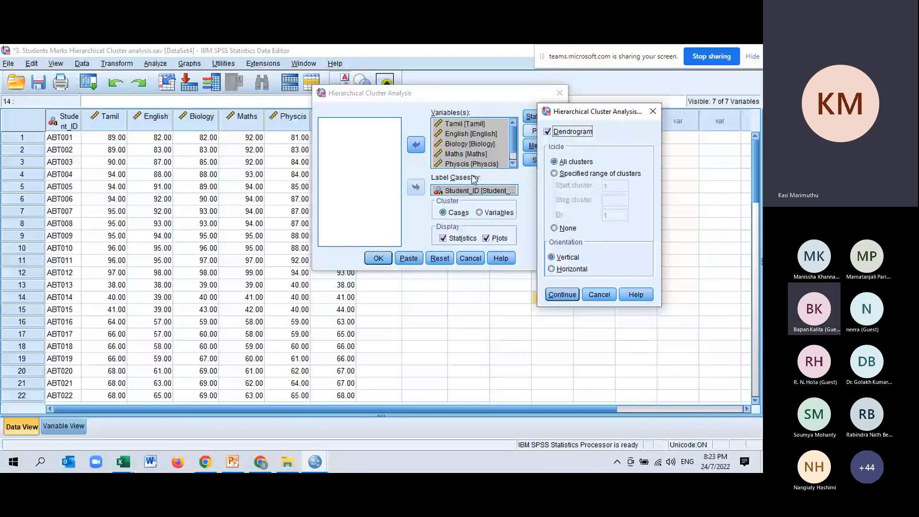
click(562, 295)
click(542, 146)
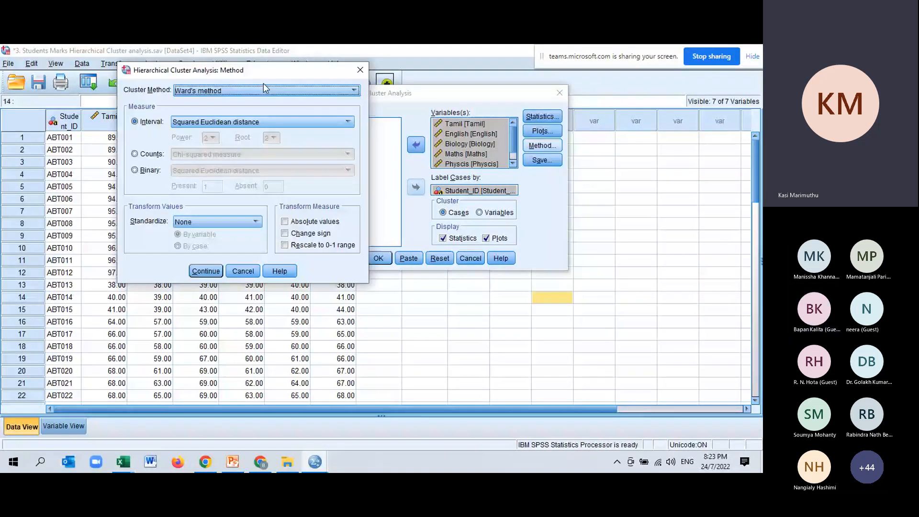
click(206, 272)
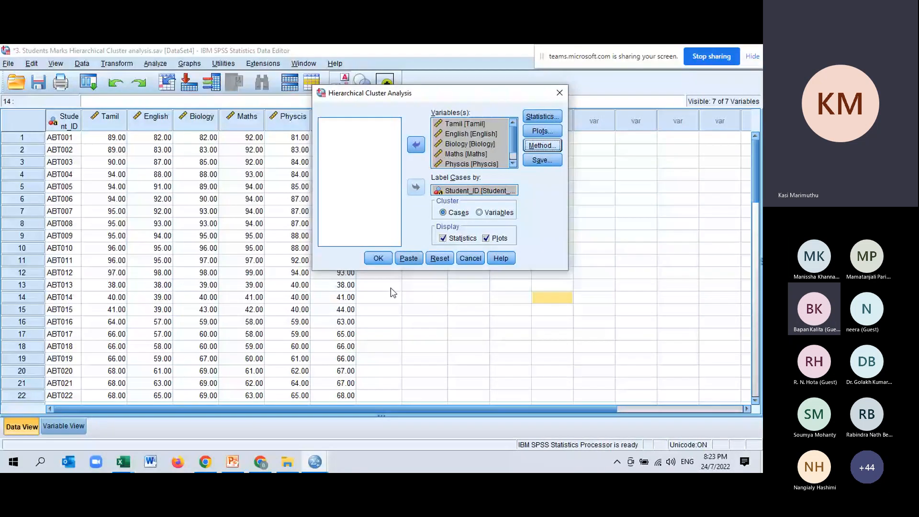
click(378, 259)
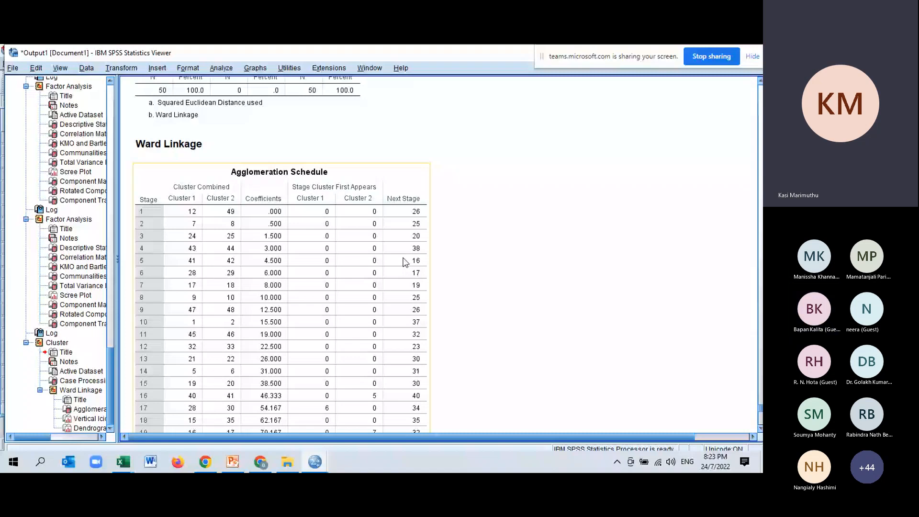
Step: Examine the Case Processing Summary, the Ward Linkage agglomeration schedule through its last stage, and the vertical icicle plot
scroll(228, 269, up, 3)
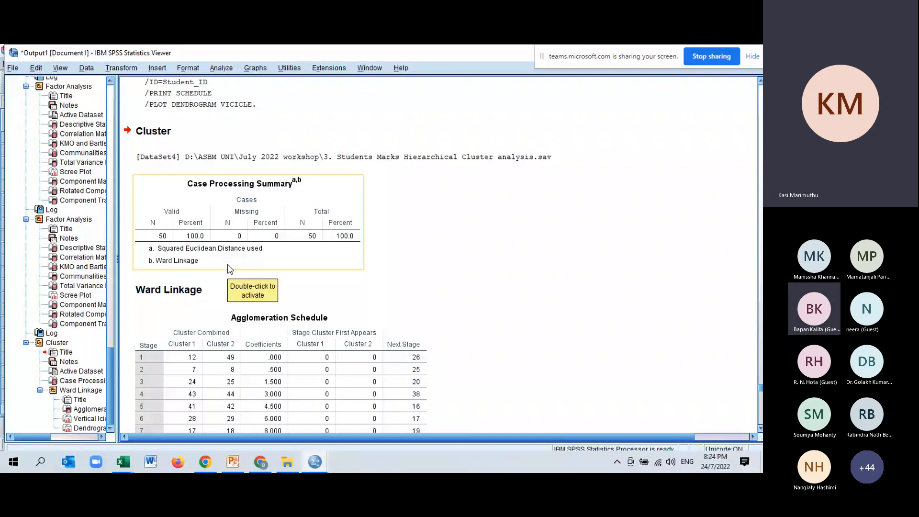
scroll(160, 286, down, 14)
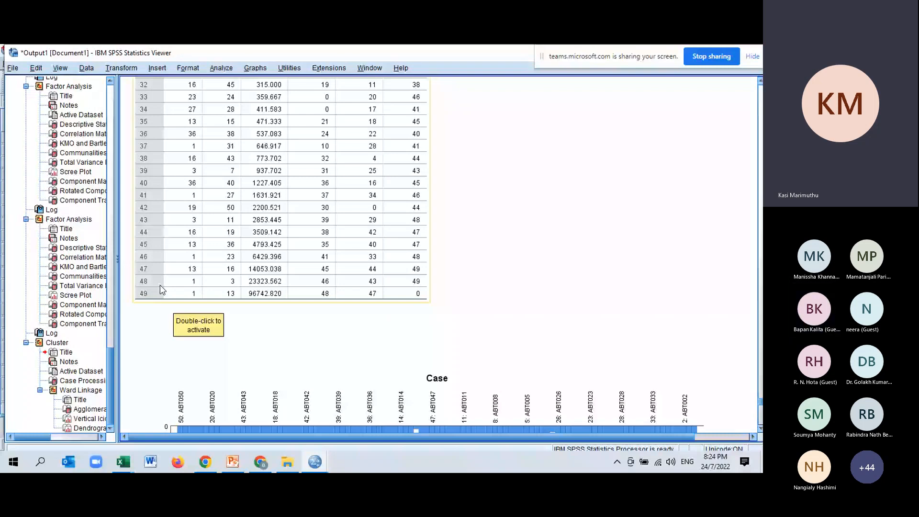
scroll(558, 181, up, 10)
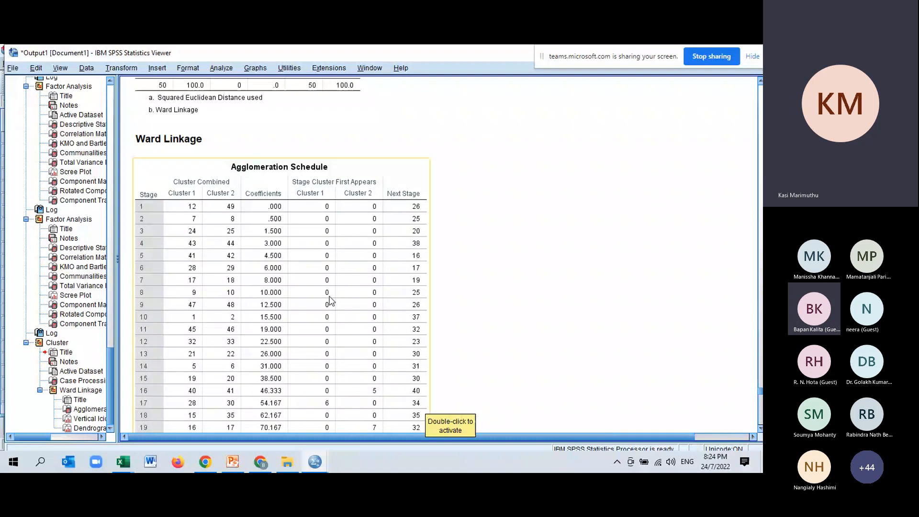
scroll(292, 274, down, 2)
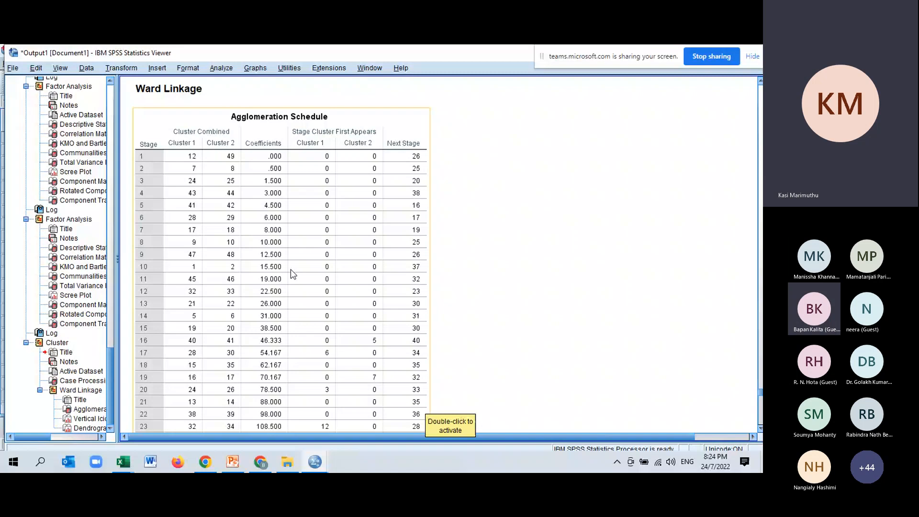
scroll(291, 269, down, 14)
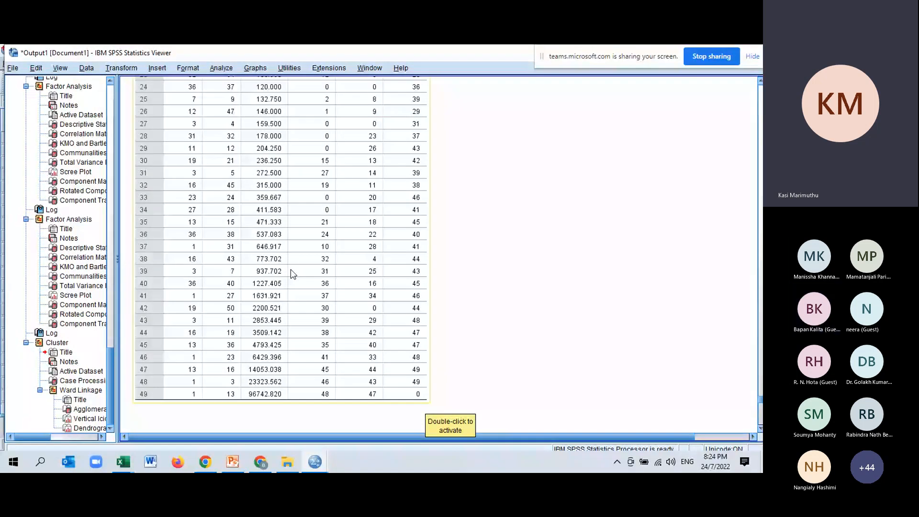
scroll(291, 270, down, 8)
scroll(291, 269, down, 4)
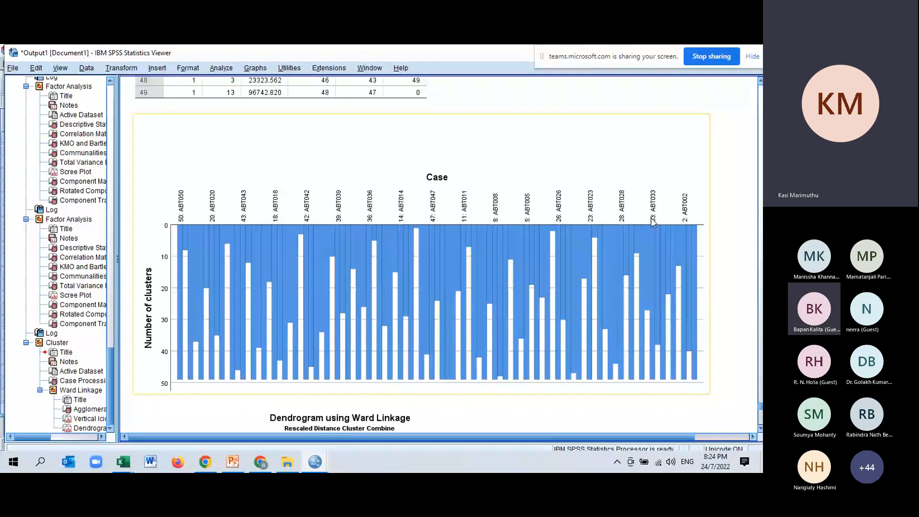
Step: Examine the Ward Linkage dendrogram from its first to its last case, comparing how the student branches merge into clusters
scroll(653, 222, down, 5)
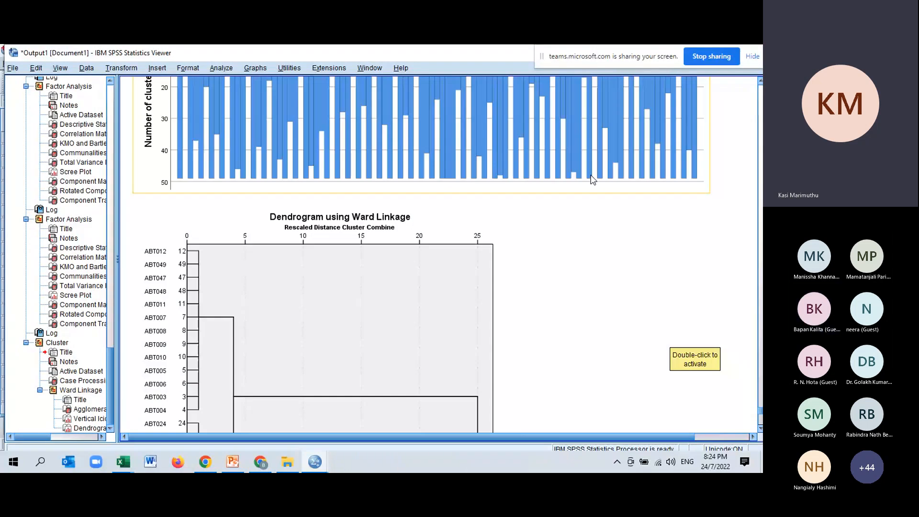
scroll(495, 214, down, 12)
scroll(375, 219, up, 10)
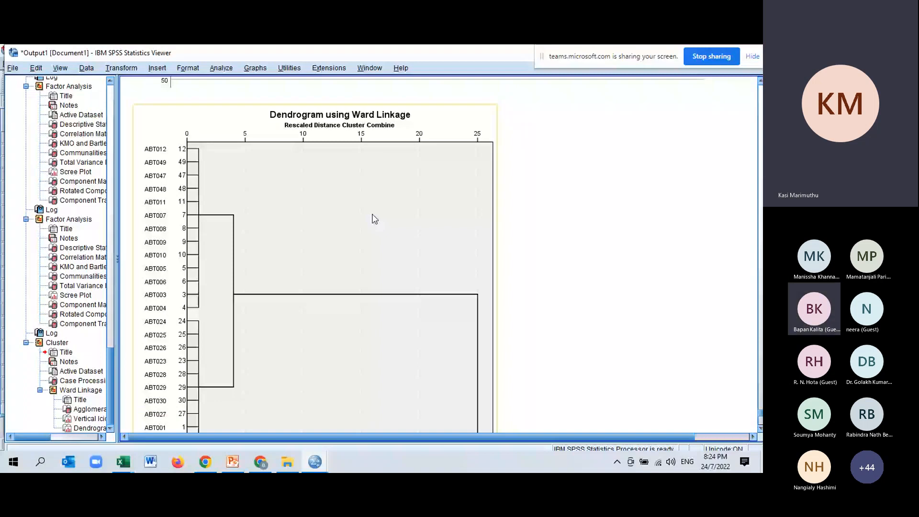
scroll(375, 219, up, 2)
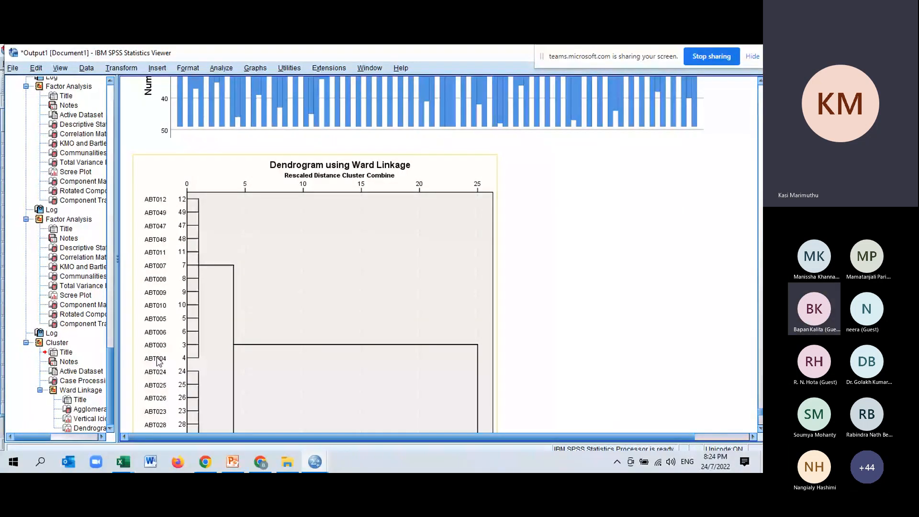
scroll(205, 200, down, 3)
scroll(222, 284, down, 4)
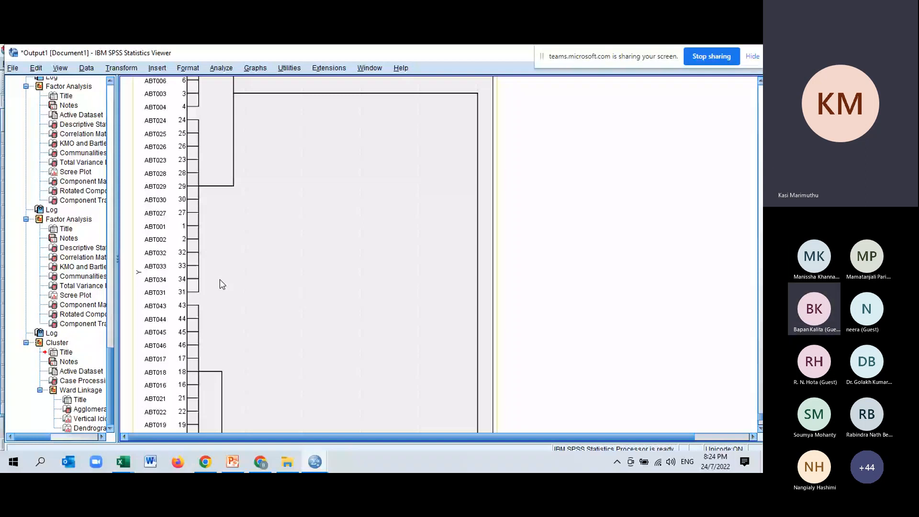
scroll(194, 374, down, 5)
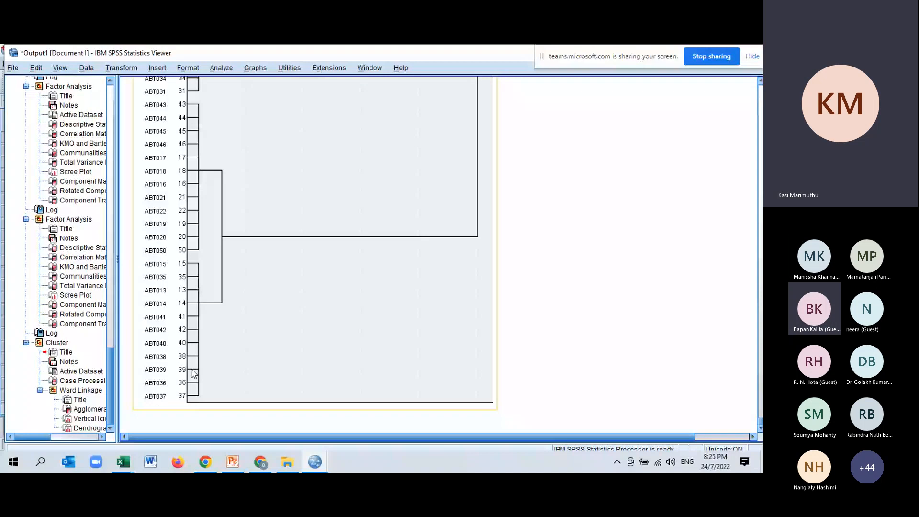
scroll(173, 182, up, 9)
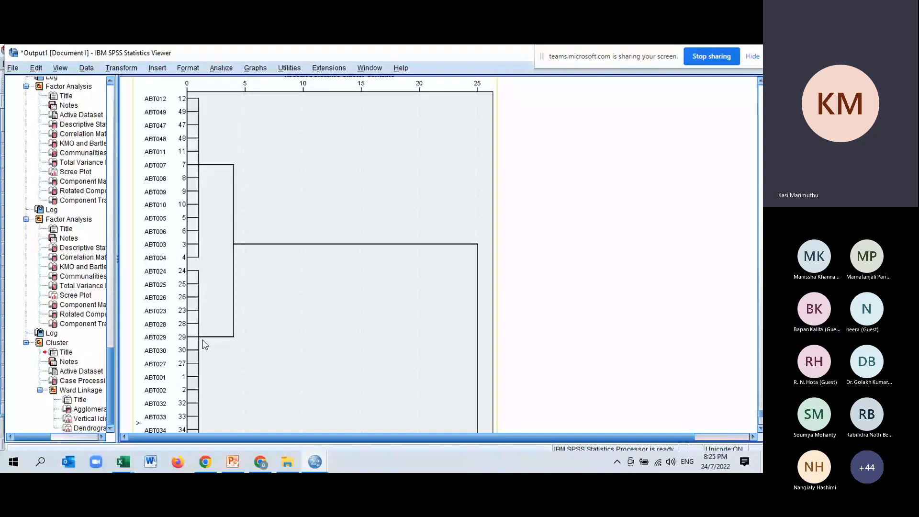
scroll(205, 343, down, 5)
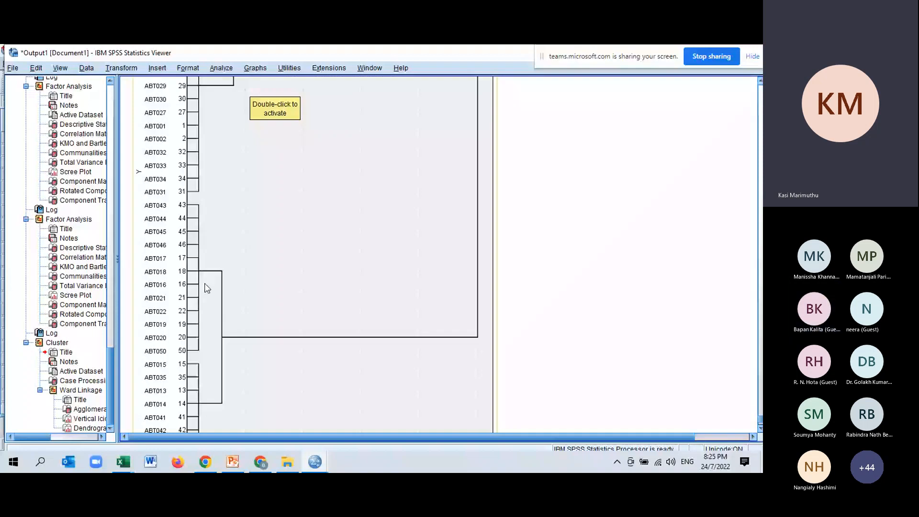
scroll(286, 166, up, 3)
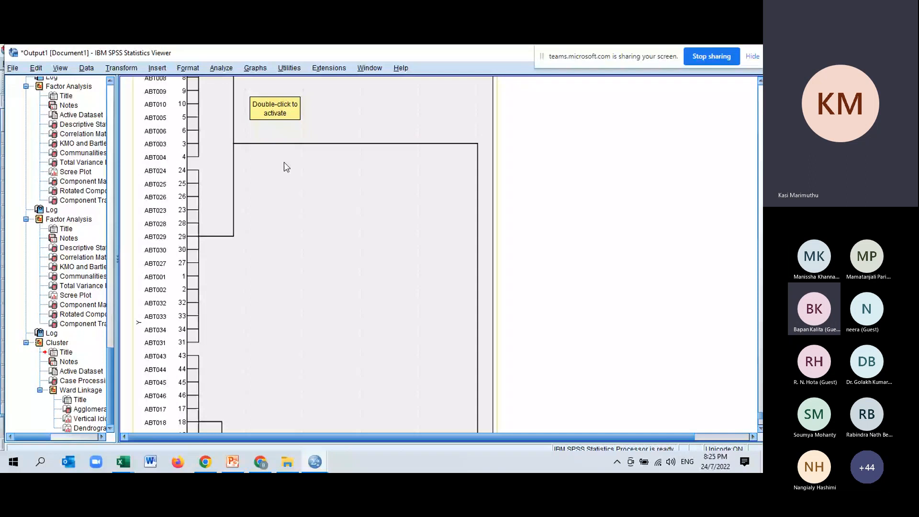
scroll(248, 418, down, 5)
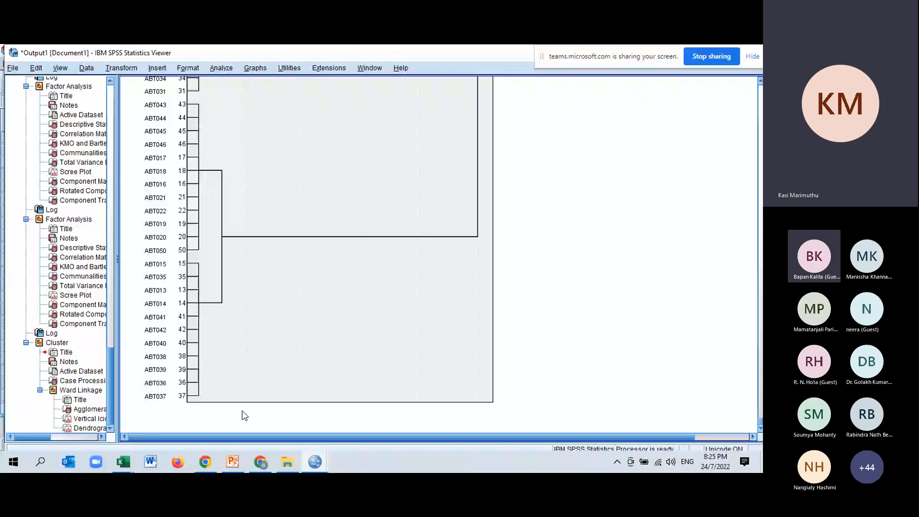
scroll(243, 415, up, 10)
click(221, 68)
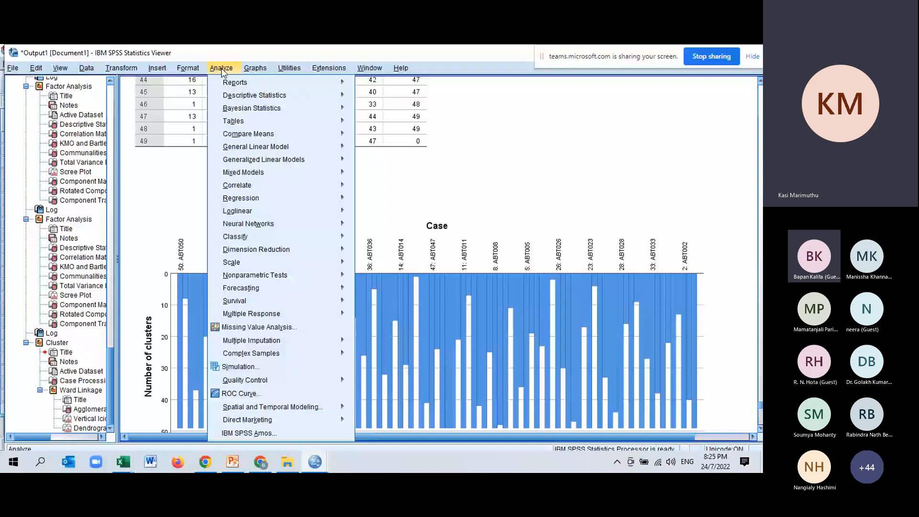
mouse_move(249, 236)
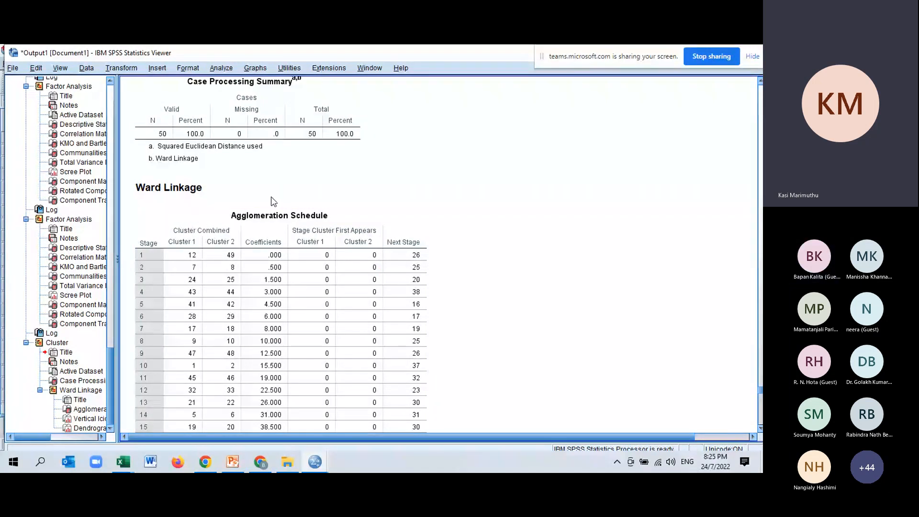
Step: Review the agglomeration schedule's combined clusters and coefficients down to stage 49, together with the icicle plot of cluster numbers
scroll(181, 360, down, 5)
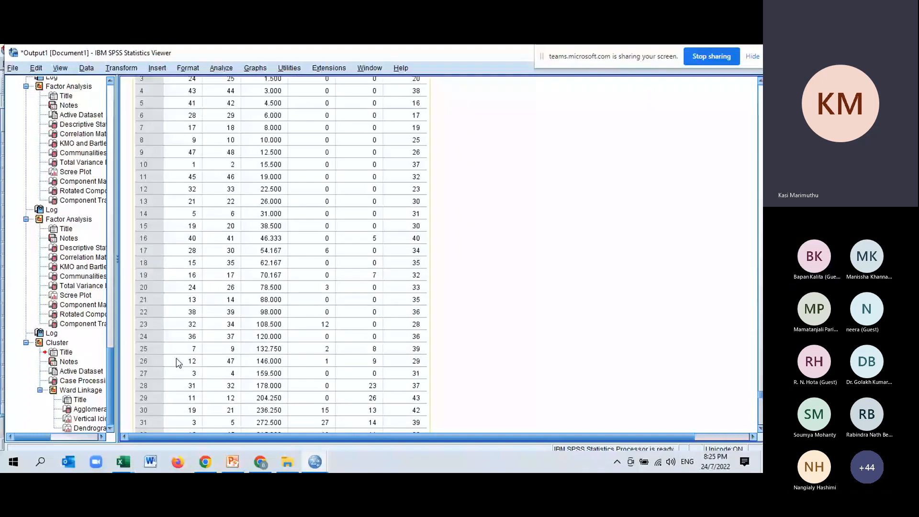
scroll(178, 363, up, 5)
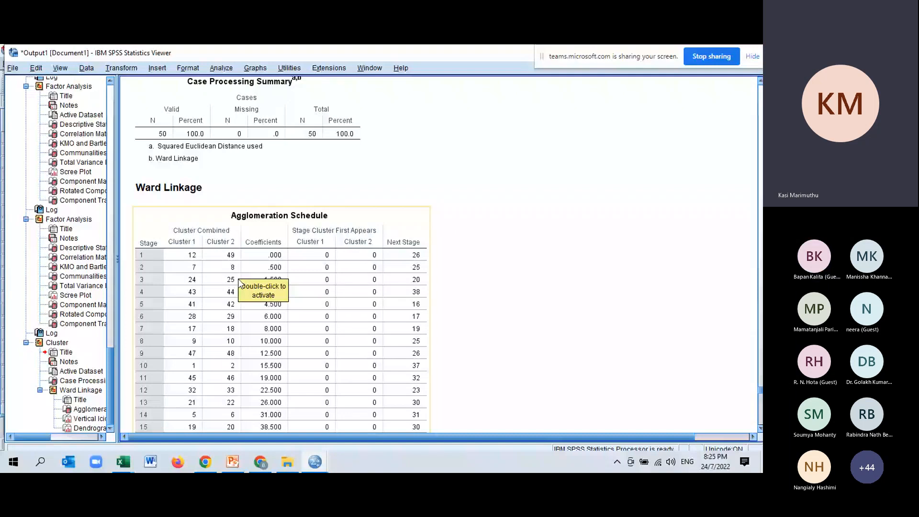
scroll(271, 163, down, 10)
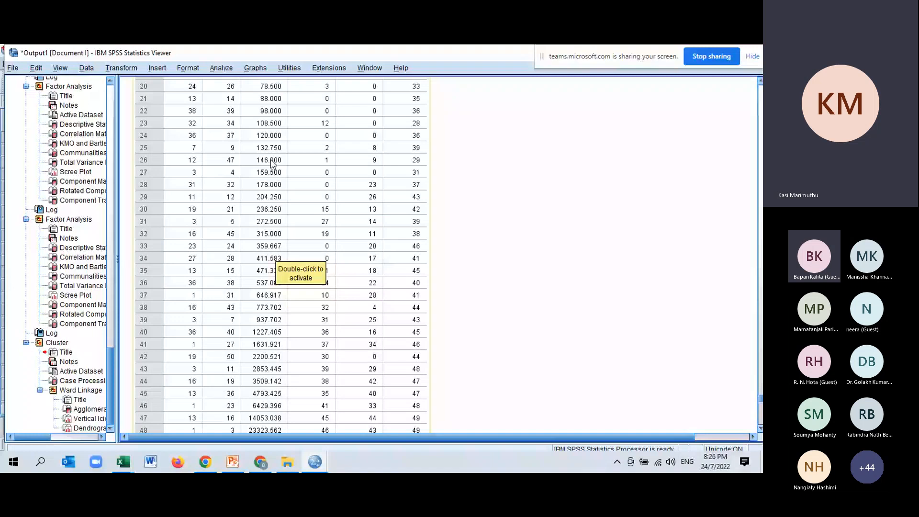
scroll(274, 220, down, 15)
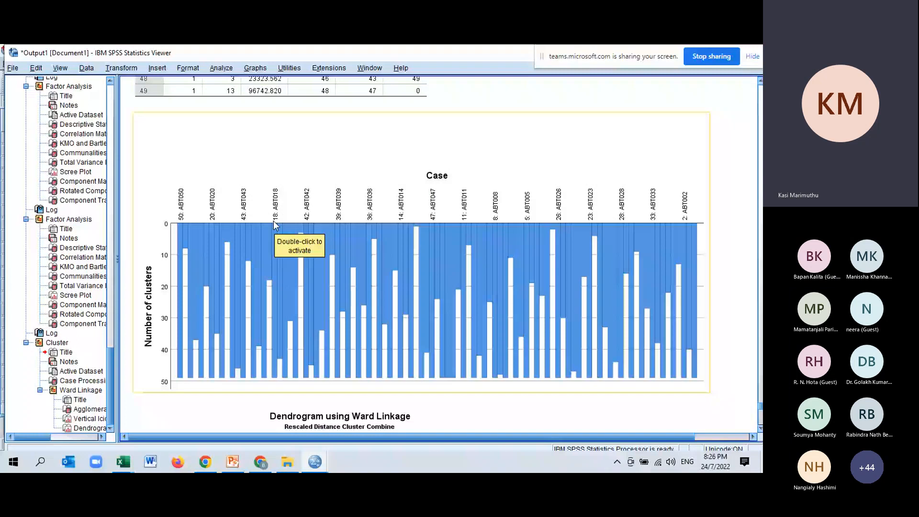
scroll(153, 299, up, 5)
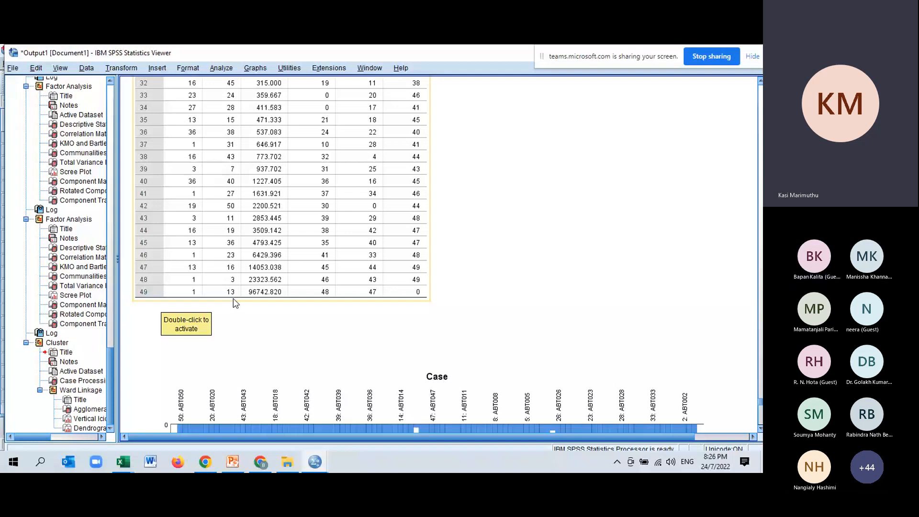
scroll(275, 290, down, 4)
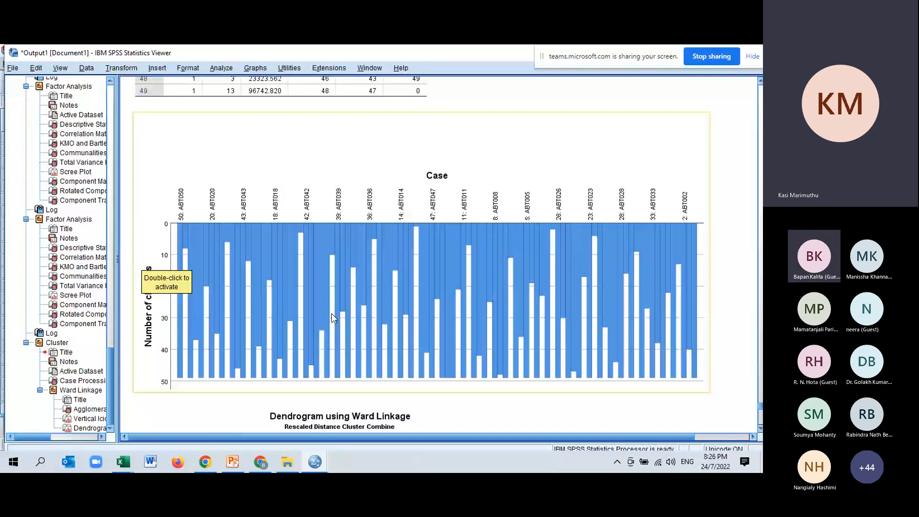
Step: Review the dendrogram again to see which students belong to each branch and how the main clusters join
scroll(294, 328, down, 10)
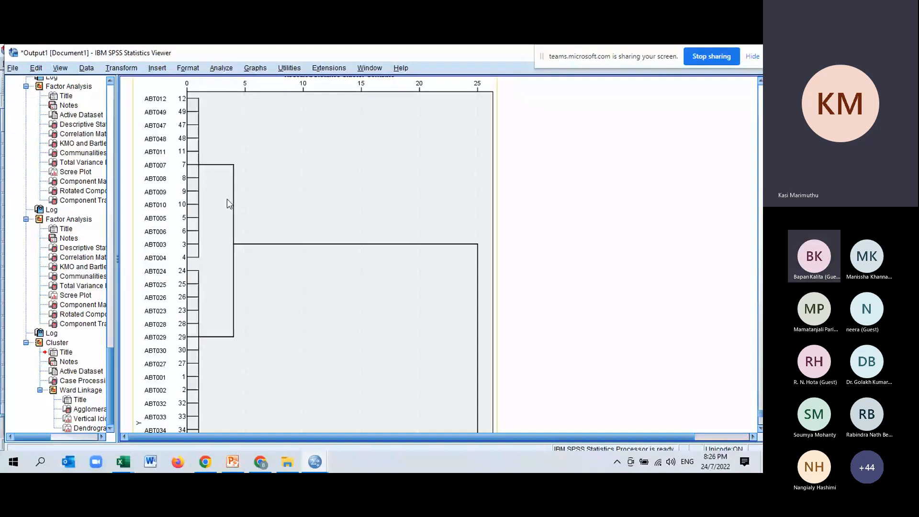
scroll(223, 215, down, 4)
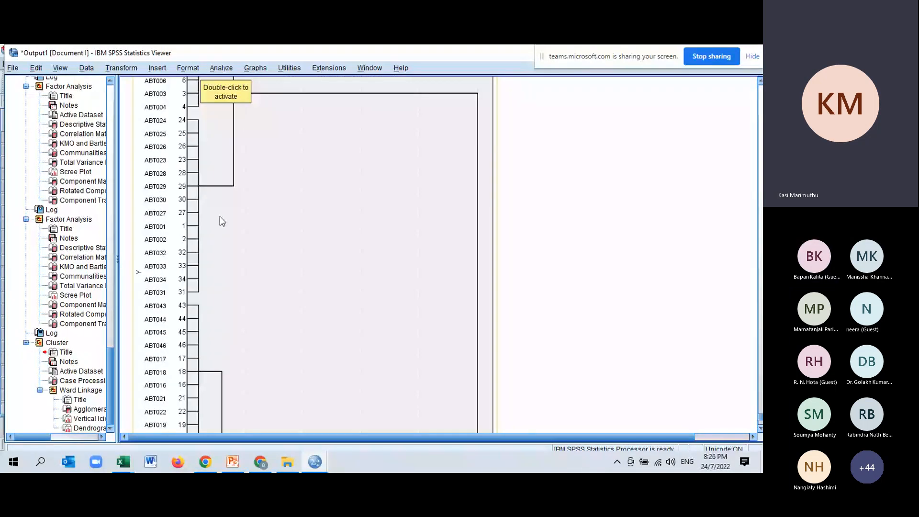
scroll(223, 221, down, 5)
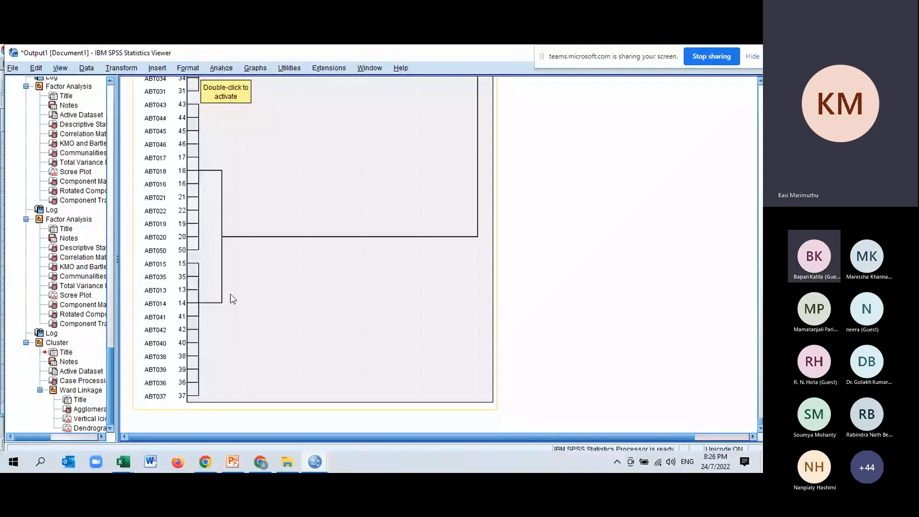
scroll(230, 294, up, 12)
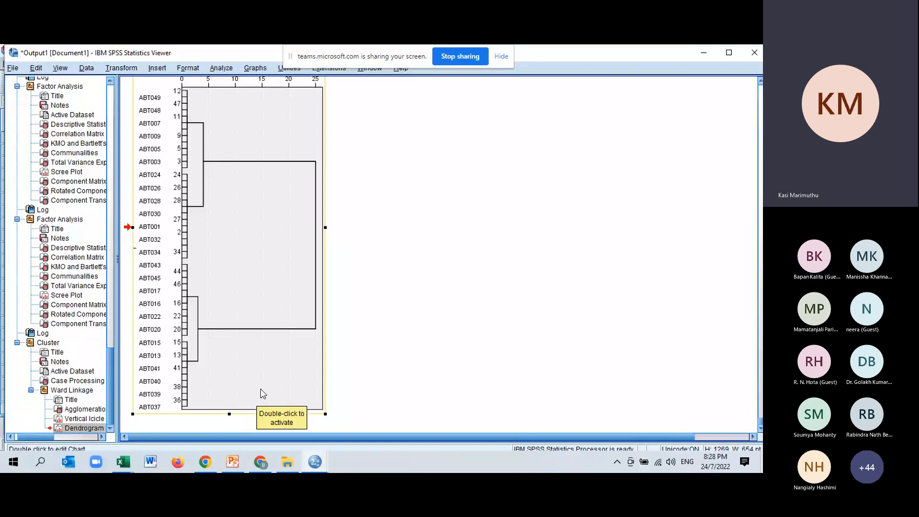
scroll(308, 330, up, 2)
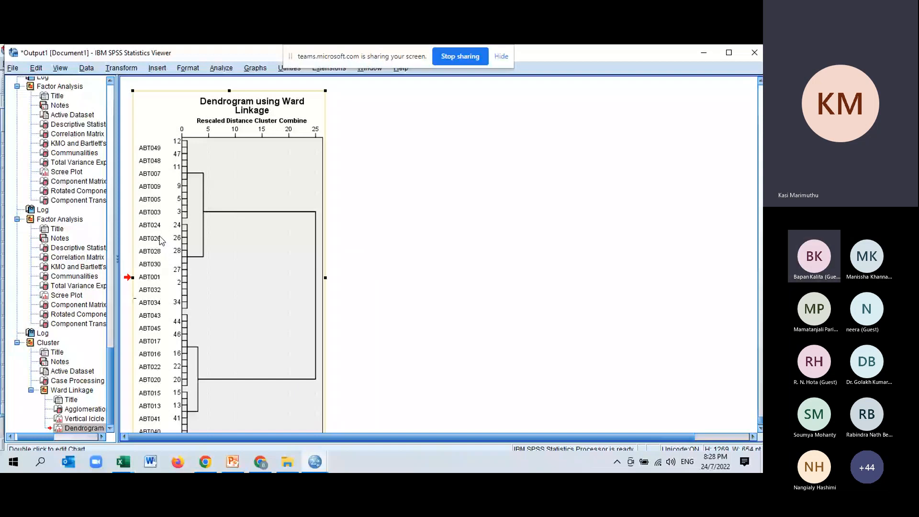
scroll(162, 241, down, 2)
Step: Switch to the Students Marks Hierarchical Cluster analysis data set
click(315, 462)
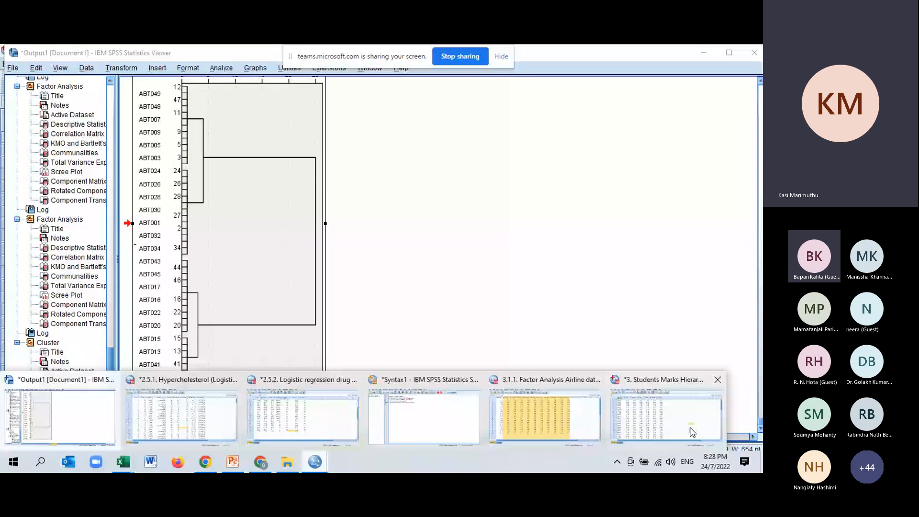
click(692, 432)
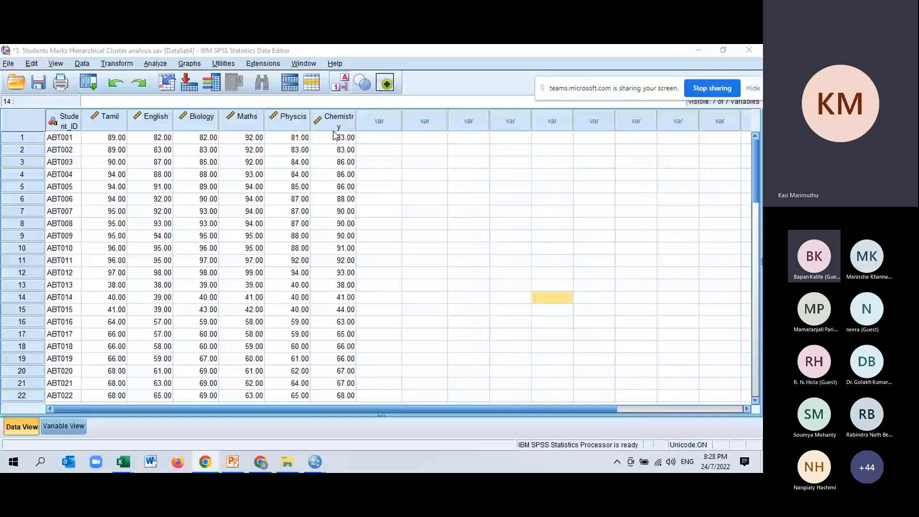
Step: Set up a K-Means cluster analysis of the six subject marks, labelling cases by Student_ID and requesting 4 clusters
click(155, 63)
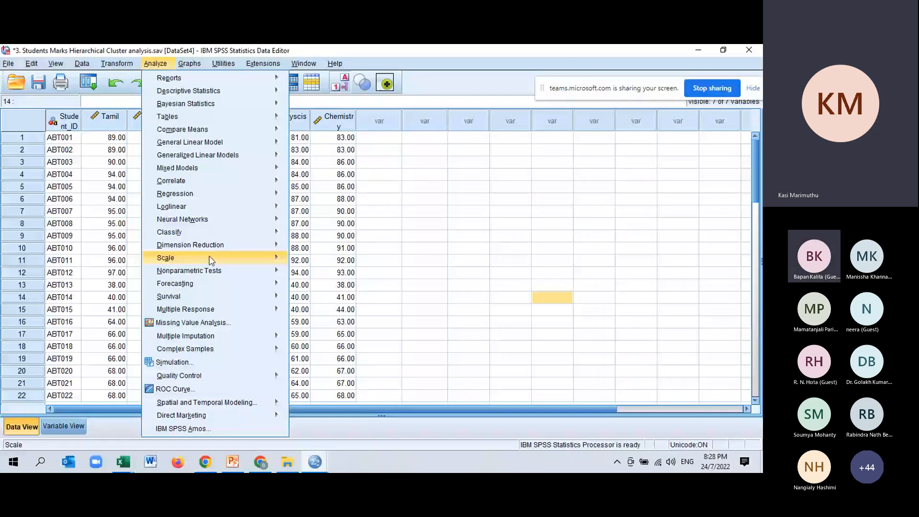
click(327, 253)
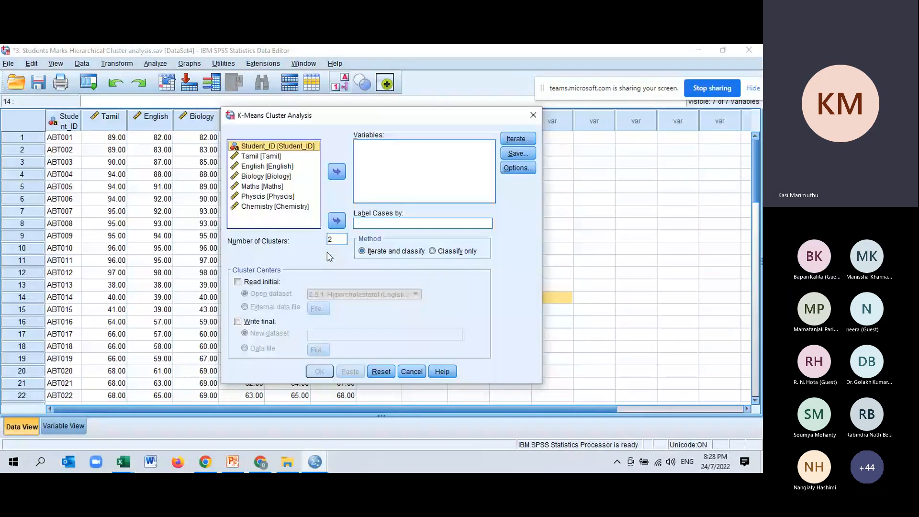
click(337, 221)
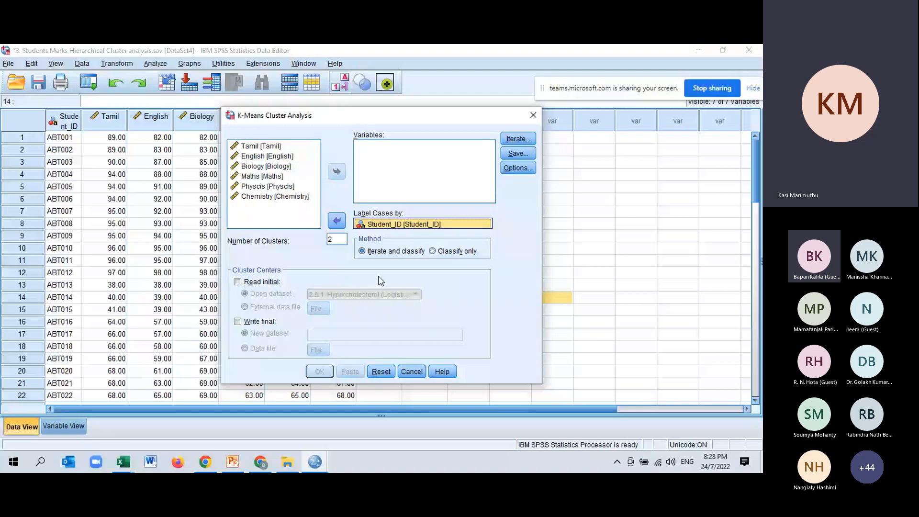
shift+click(261, 198)
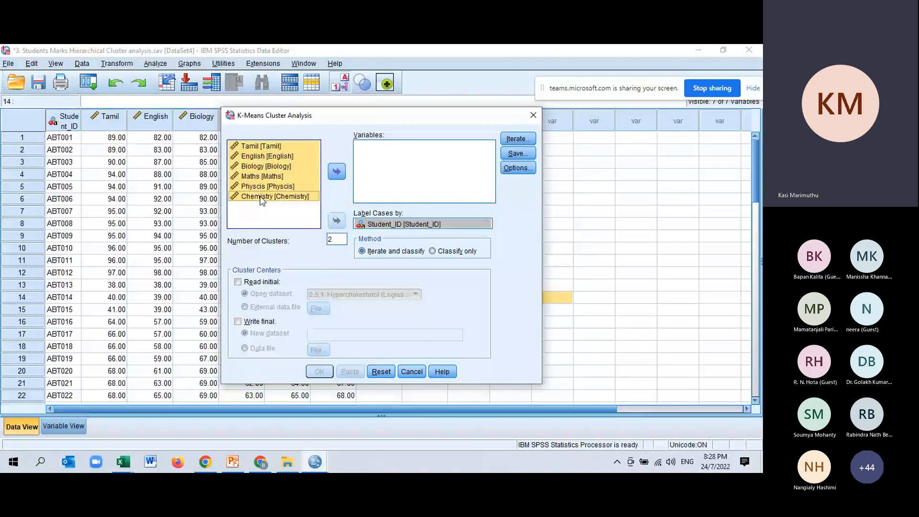
click(337, 171)
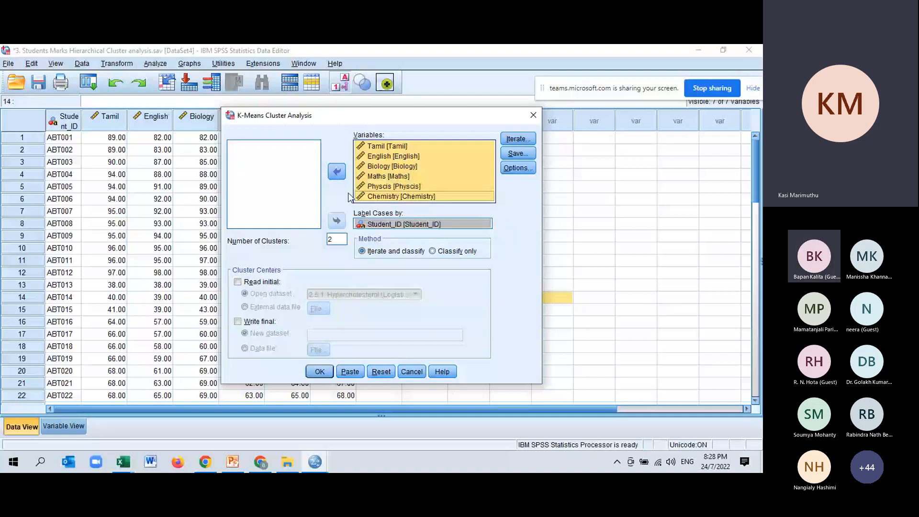
click(346, 239)
text(4)
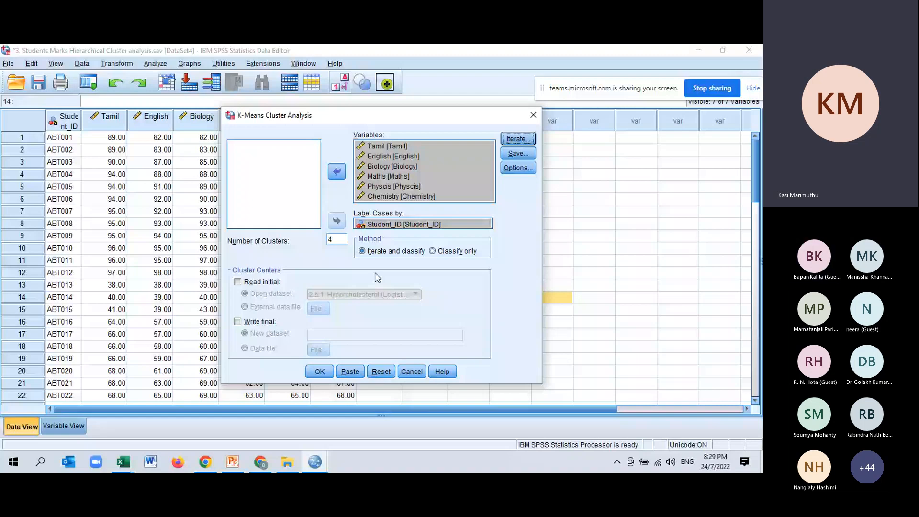
Step: Have the K-Means analysis save each case's cluster membership as a new variable
click(519, 153)
click(450, 242)
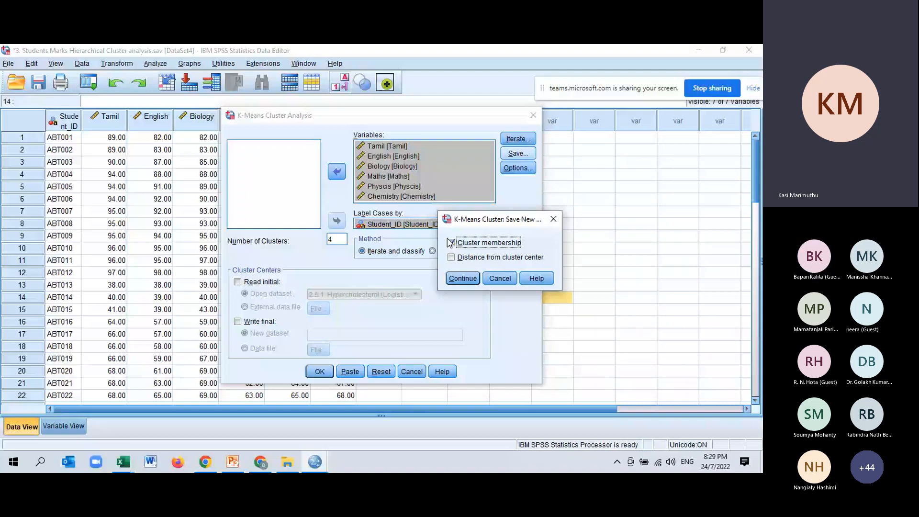
drag(498, 220, 476, 163)
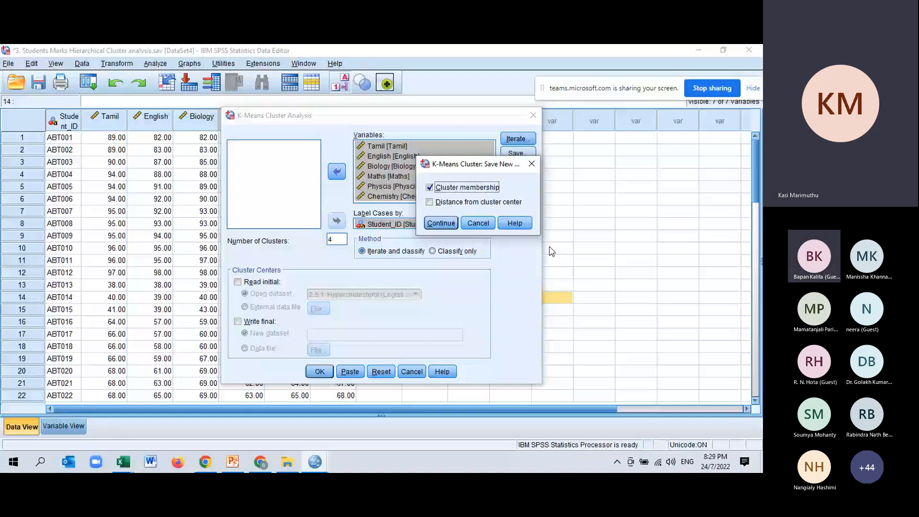
click(441, 225)
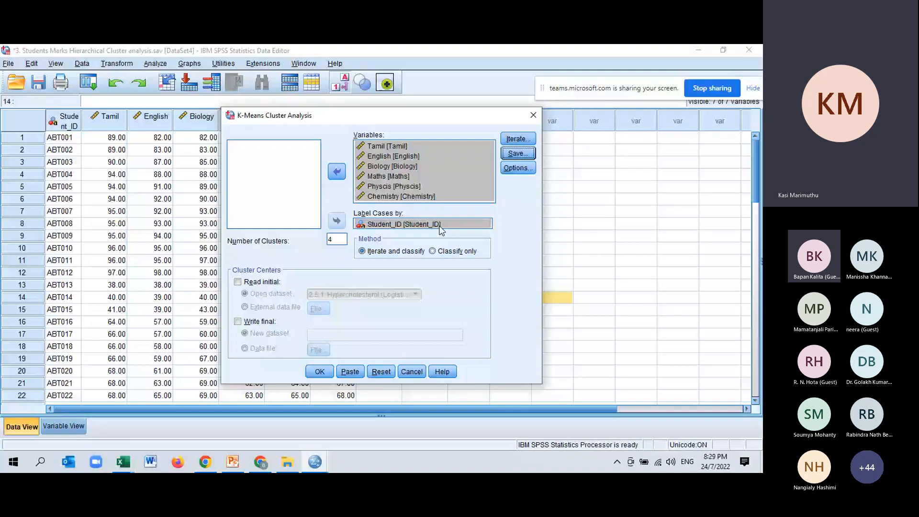
Step: Include the initial cluster centers and ANOVA table in the K-Means statistics, and run the analysis
key(alt+o)
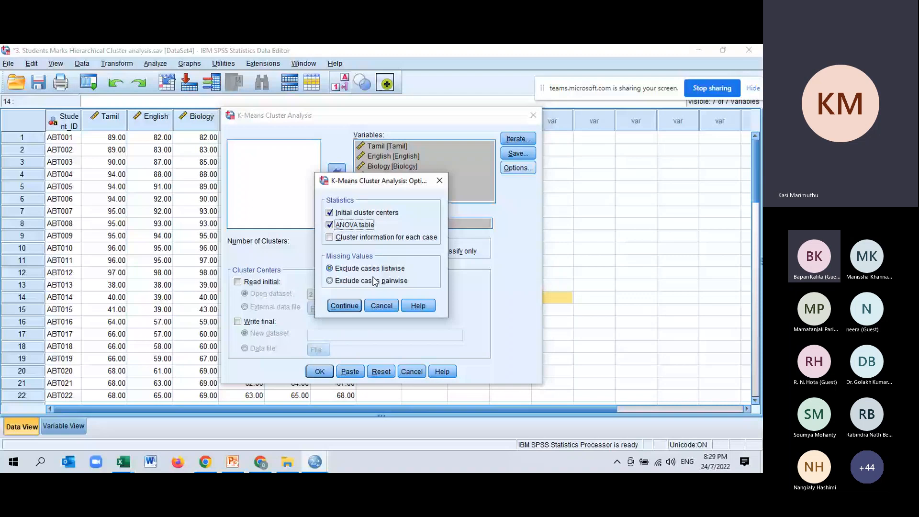
click(348, 309)
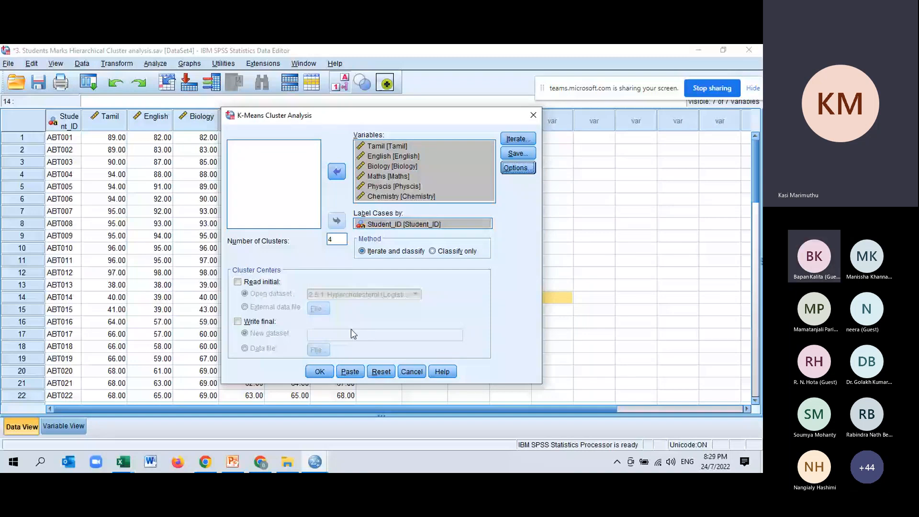
click(518, 154)
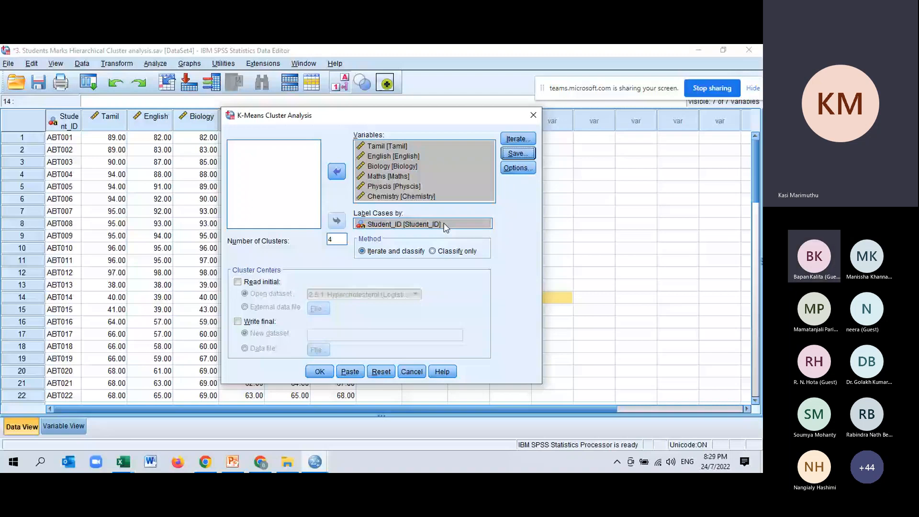
click(518, 168)
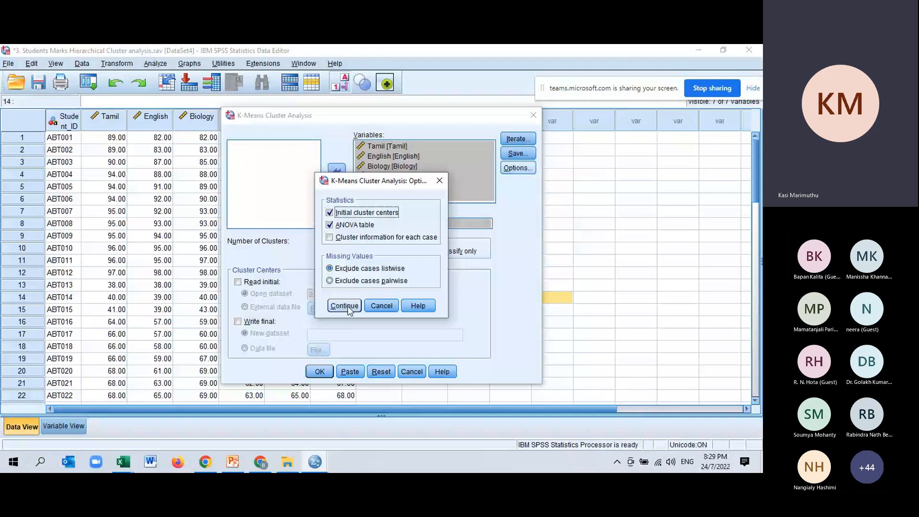
click(345, 307)
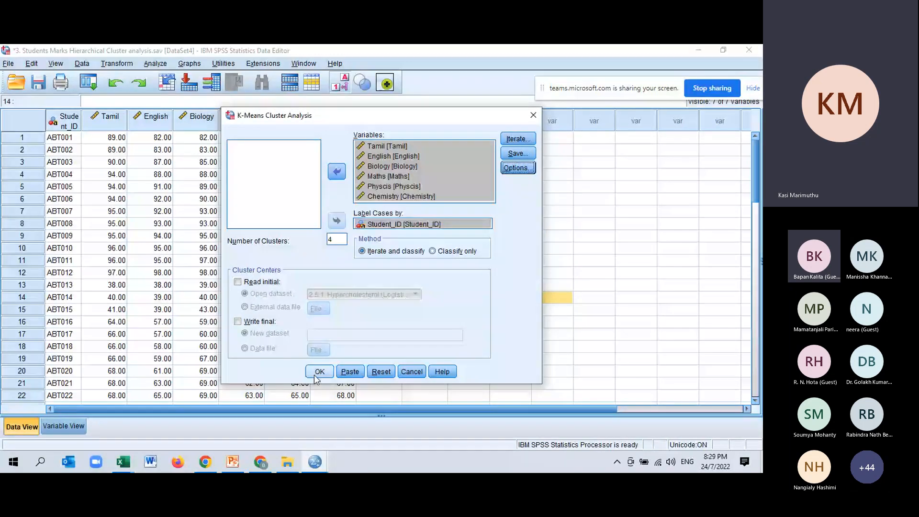
click(319, 372)
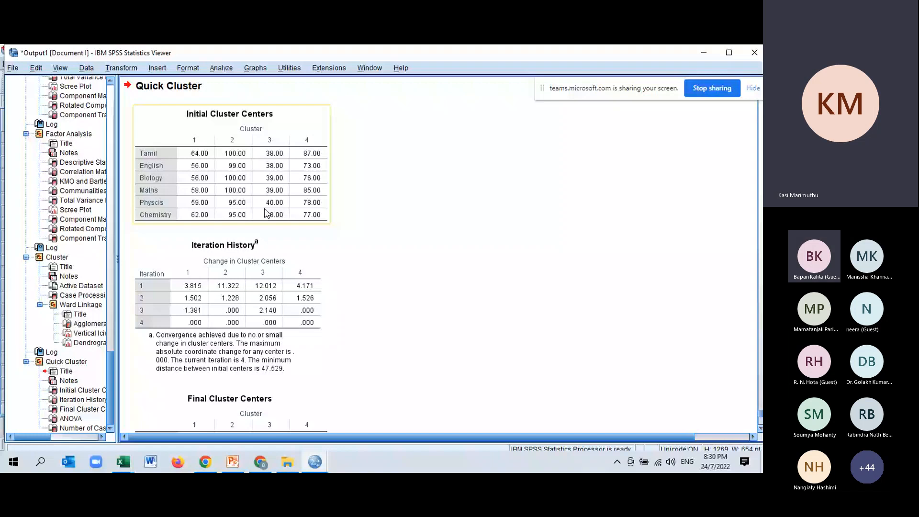
Step: Review the Quick Cluster output from the initial and final cluster centers through the ANOVA table to the number of cases per cluster
mouse_move(238, 468)
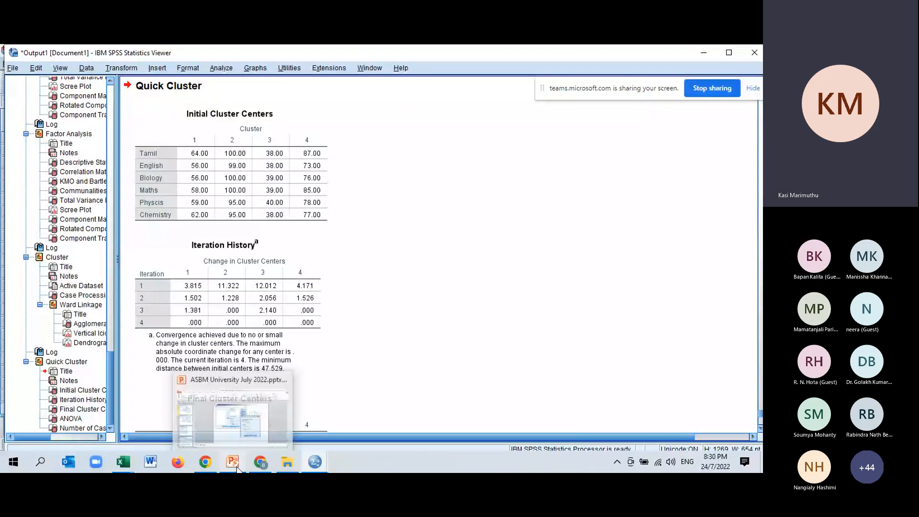
mouse_move(274, 439)
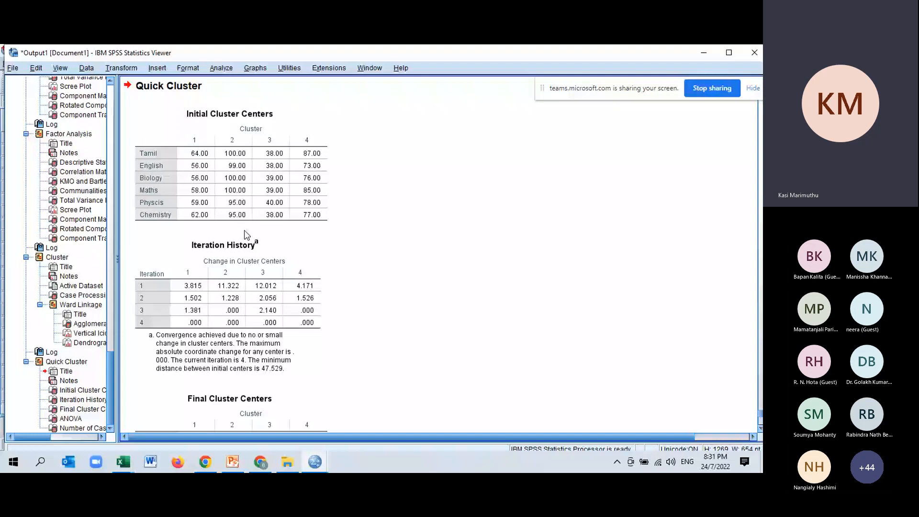
scroll(245, 234, down, 5)
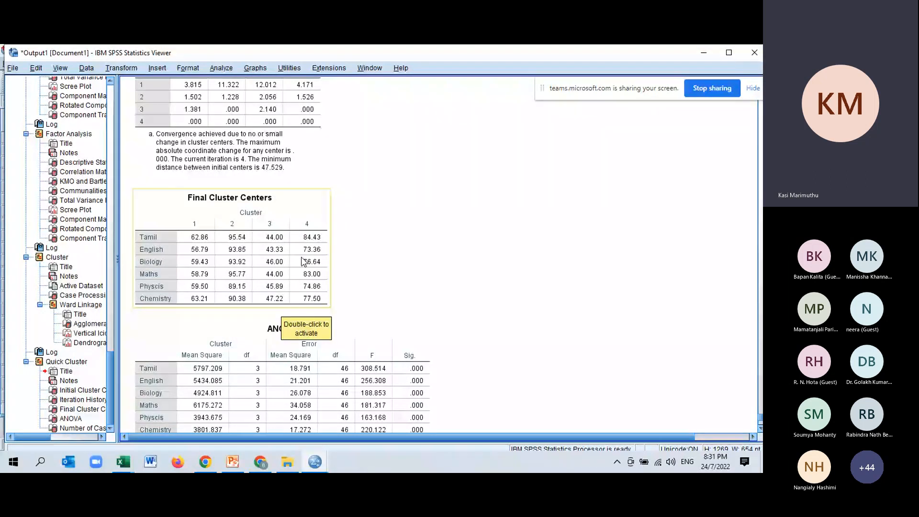
scroll(231, 232, down, 5)
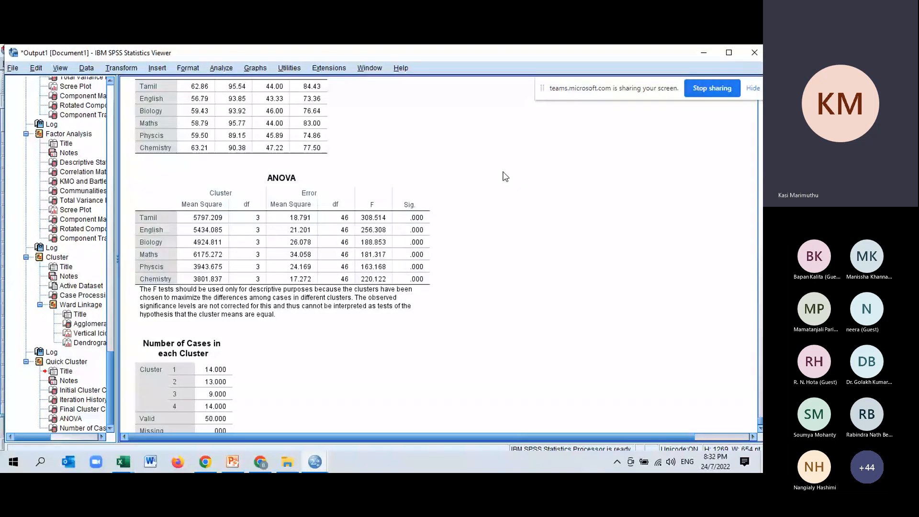
click(146, 288)
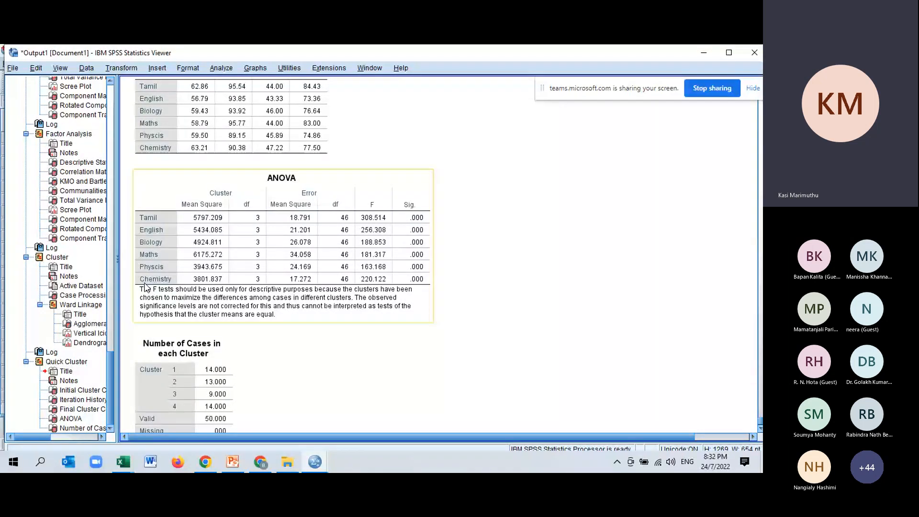
click(471, 277)
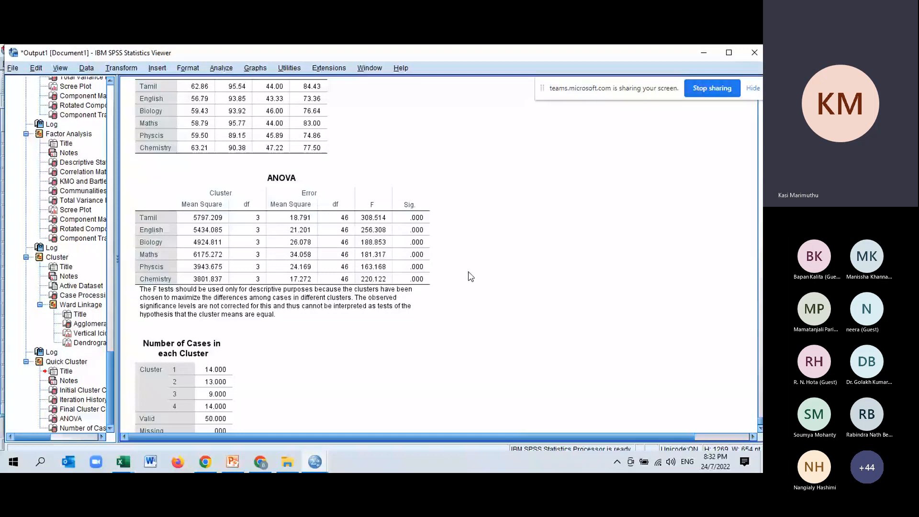
click(352, 310)
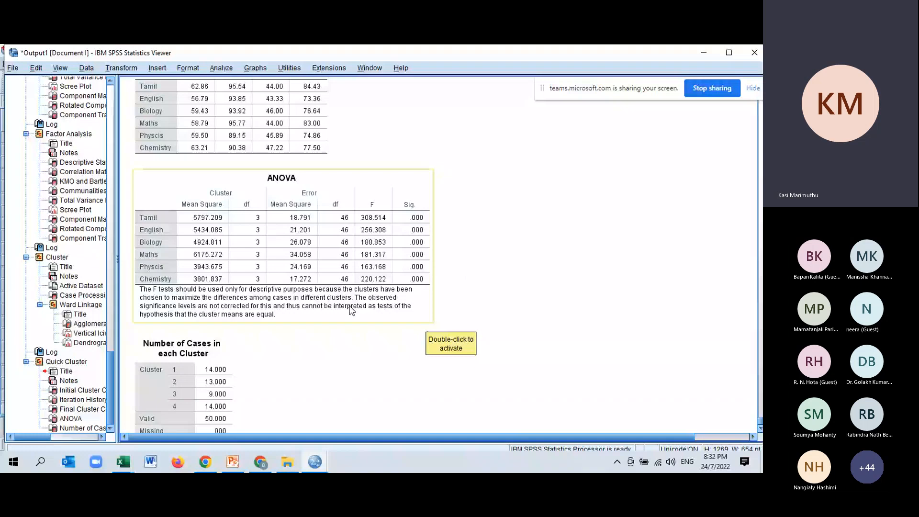
scroll(352, 311, down, 1)
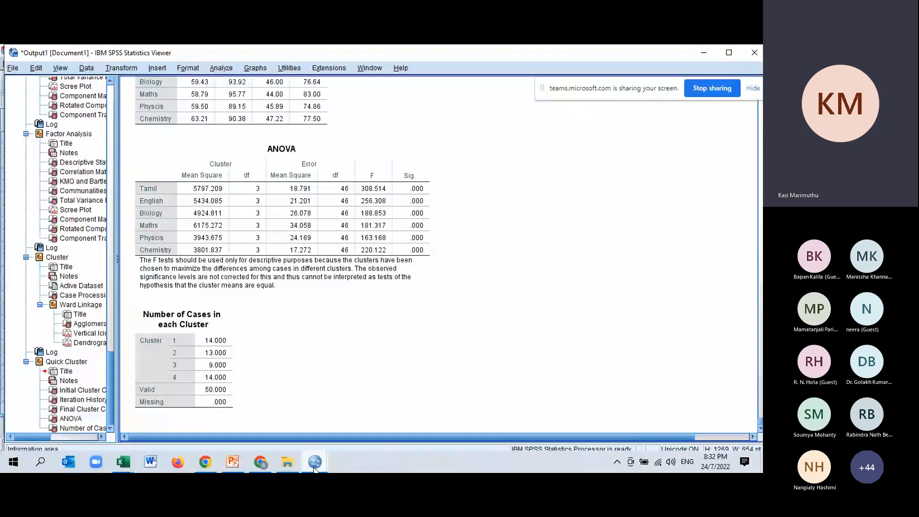
Step: Return to the students' marks data set and examine the cluster memberships saved in the QCL_1 column, adjusting its width
click(314, 465)
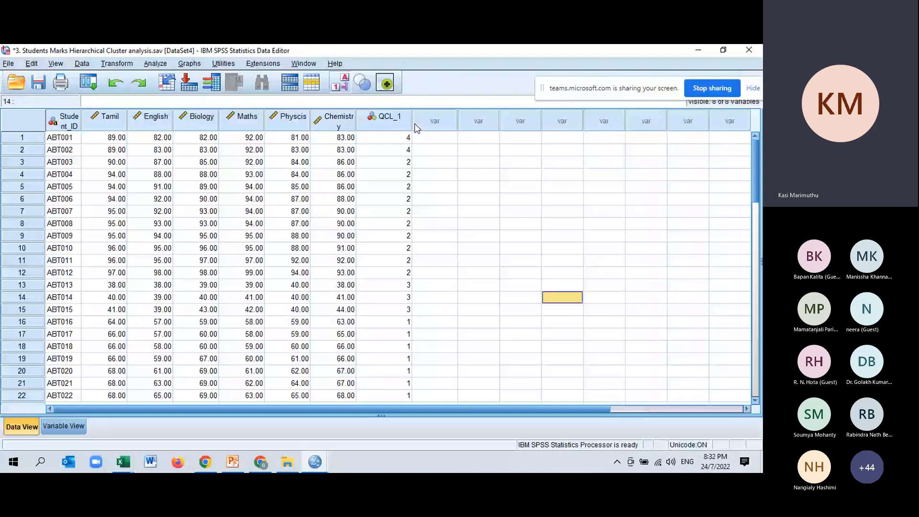
drag(413, 123, 391, 122)
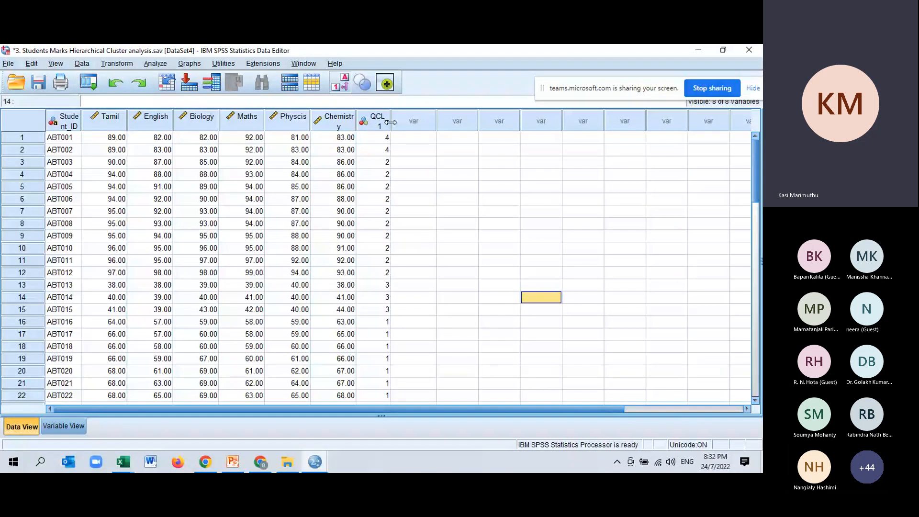
double_click(391, 122)
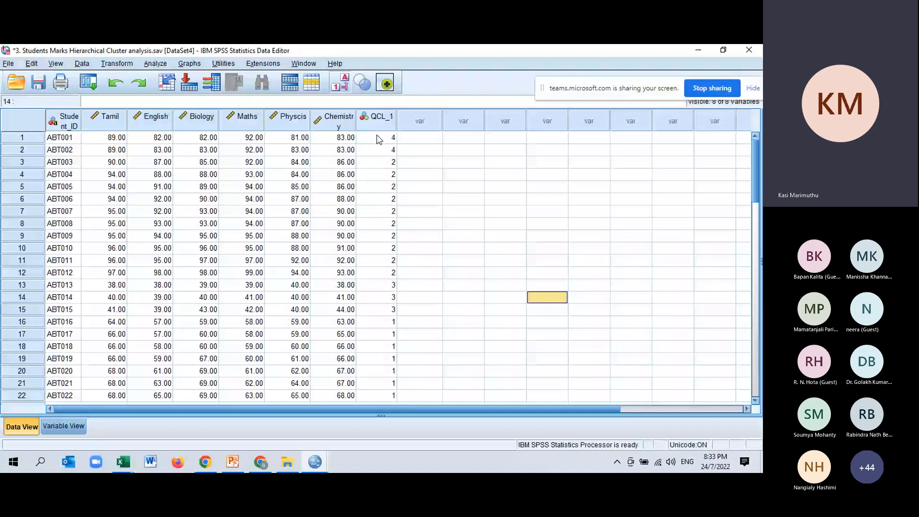
click(378, 137)
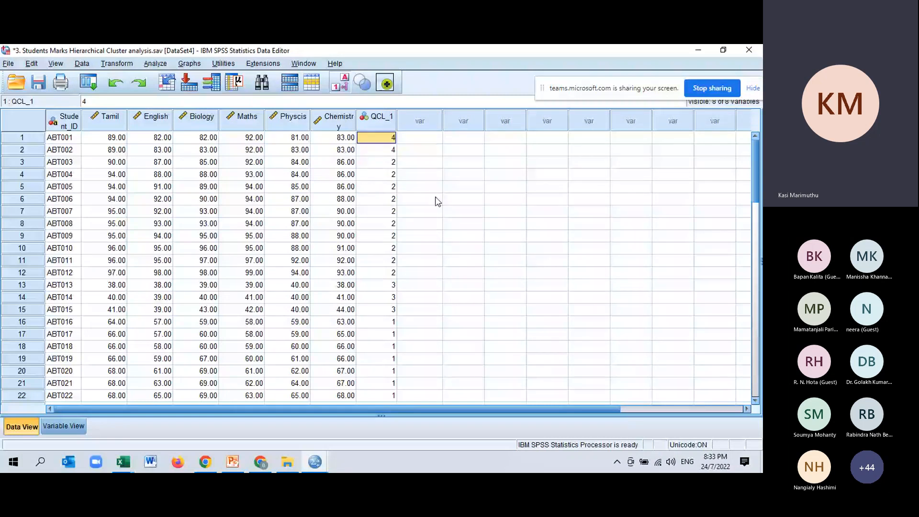
key(Down)
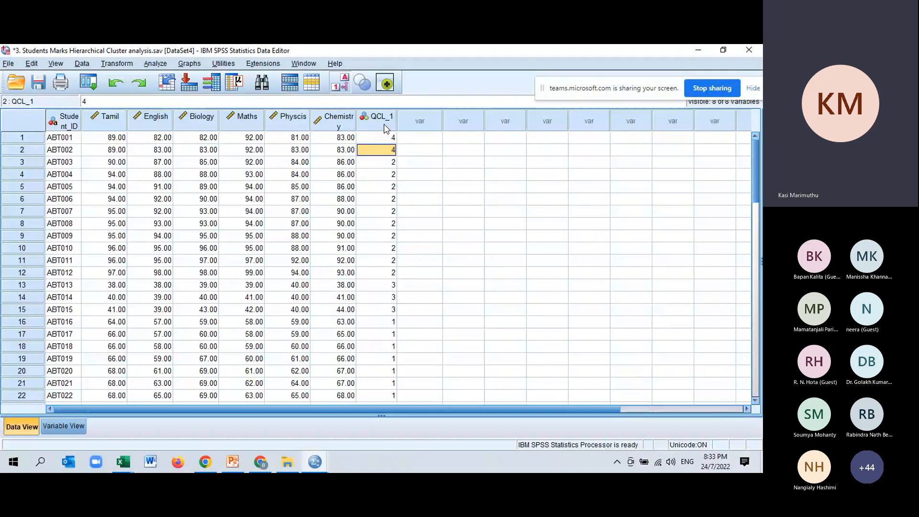
drag(378, 162, 378, 272)
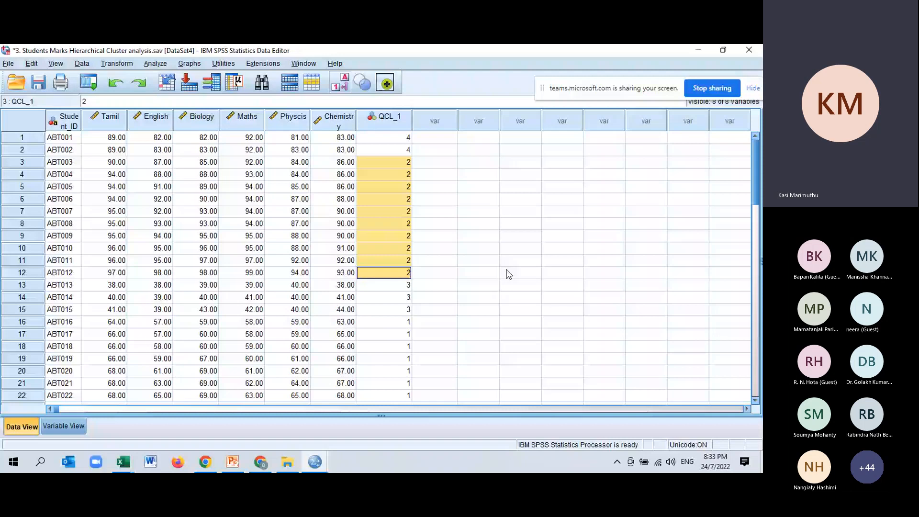
click(388, 117)
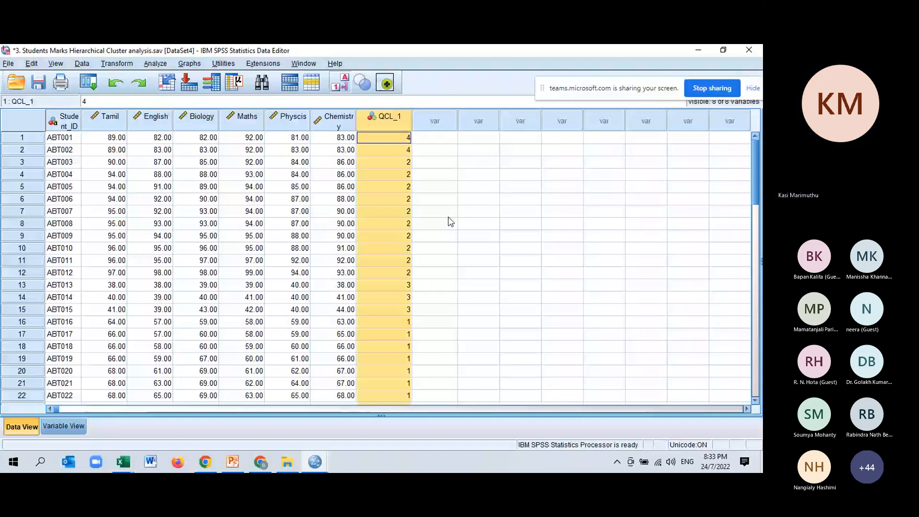
Step: Run a Frequencies analysis on Cluster Number of Case [QCL_1] with a frequency table and a bar chart of frequencies
click(156, 64)
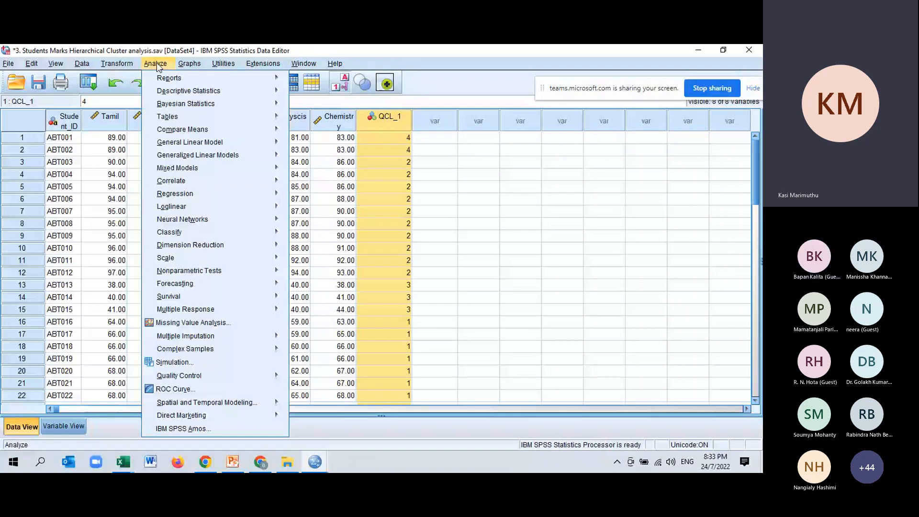
mouse_move(239, 94)
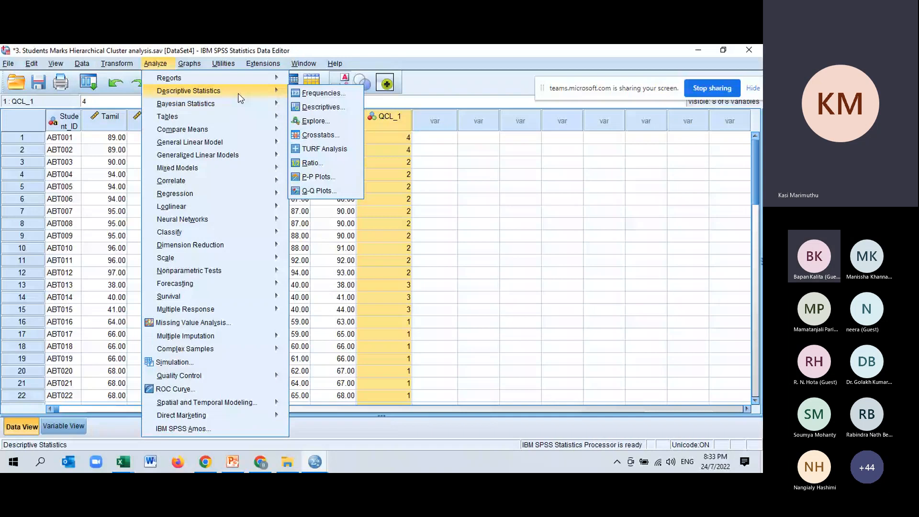
click(328, 94)
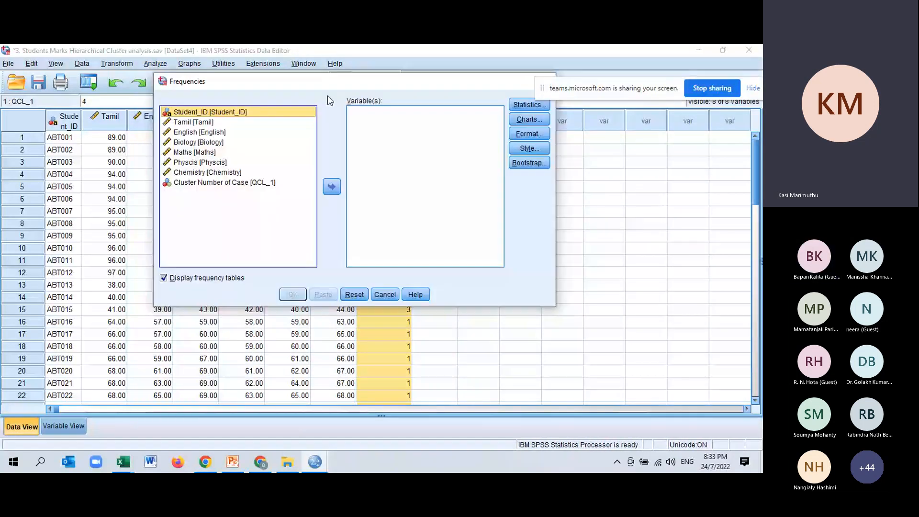
double_click(245, 184)
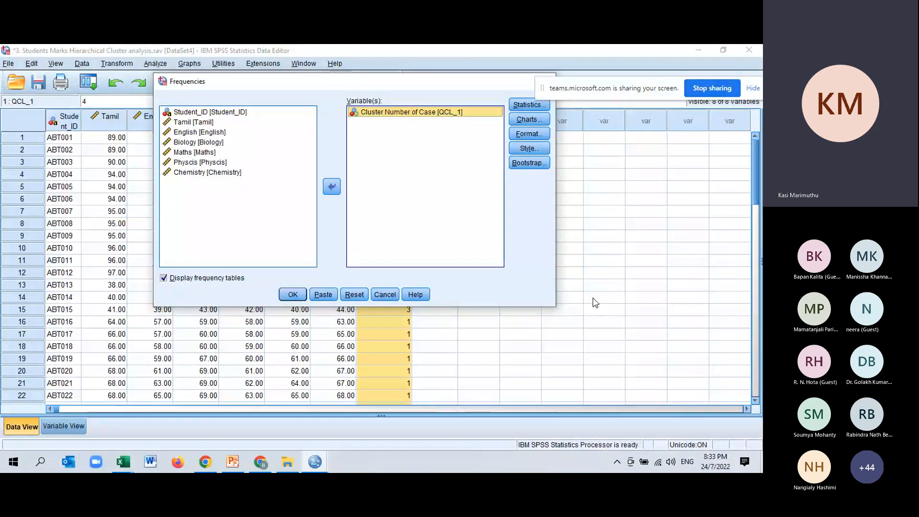
click(528, 119)
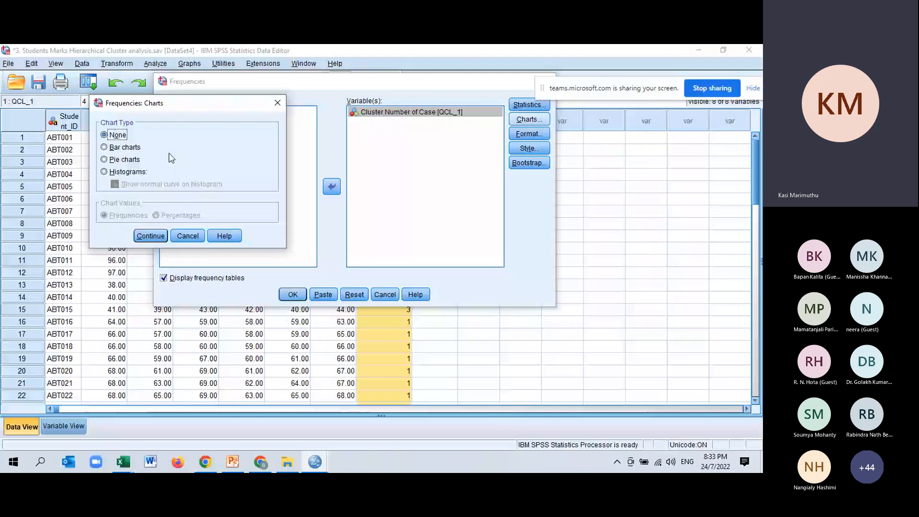
click(161, 237)
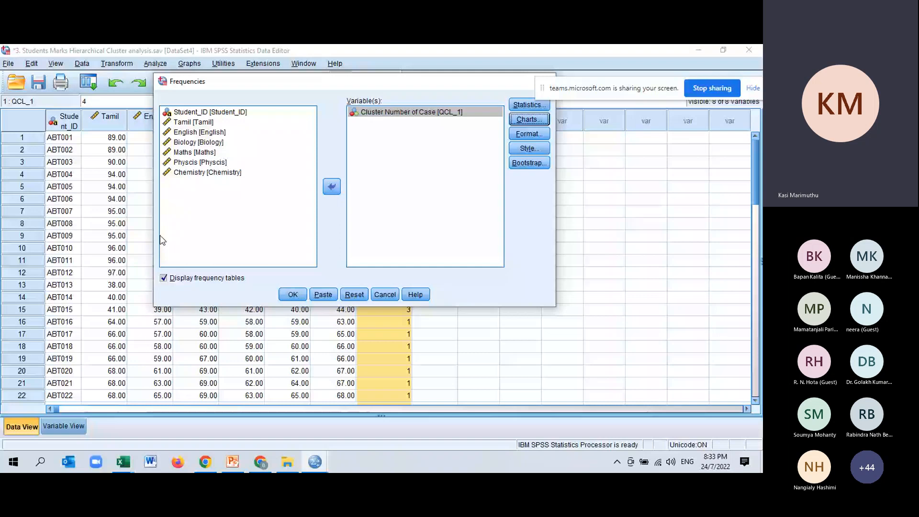
click(293, 294)
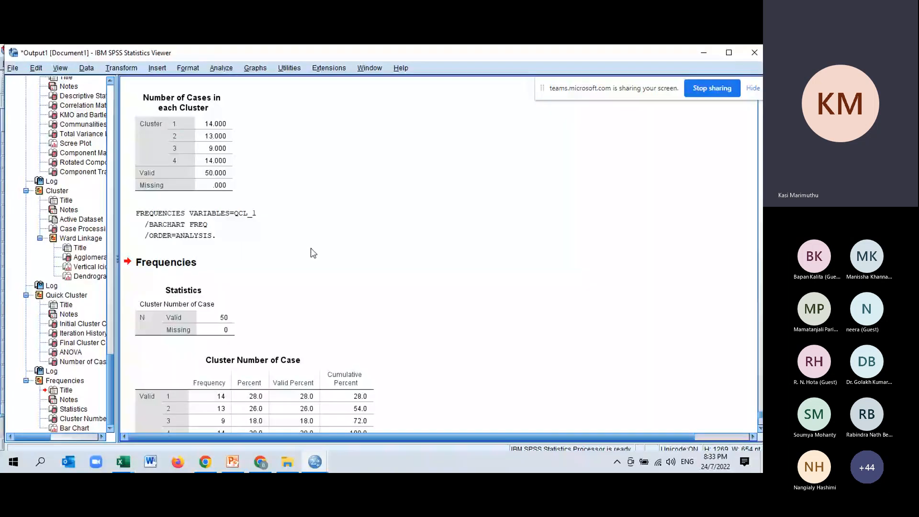
Step: Compare the Cluster Number of Case frequency table with the K-Means number of cases per cluster, and examine the bar chart
scroll(227, 234, down, 3)
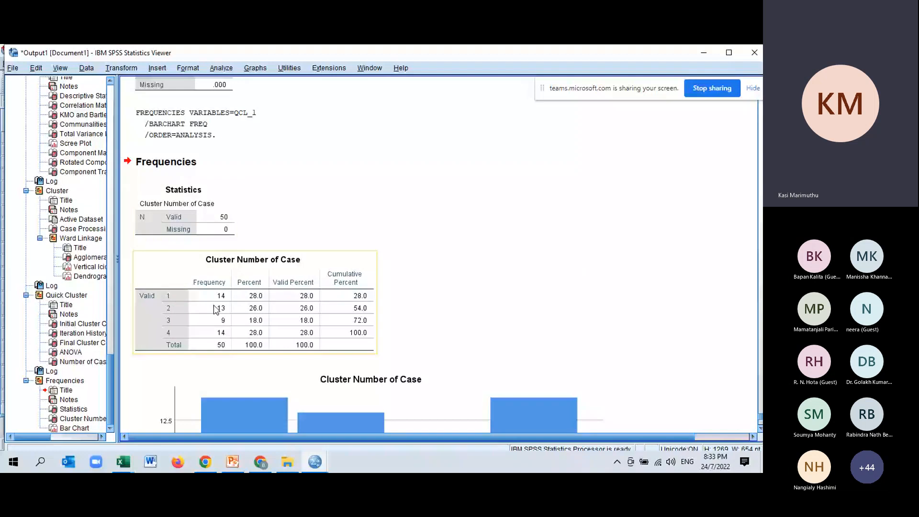
scroll(216, 309, up, 4)
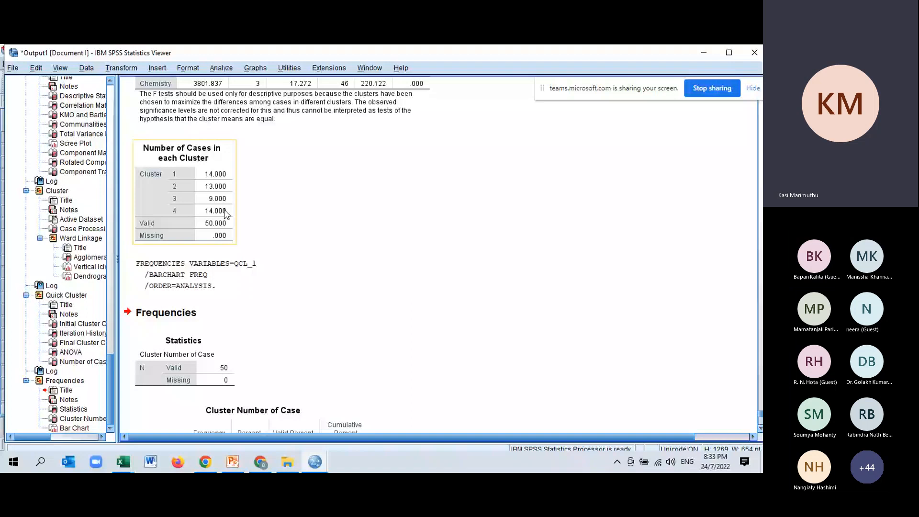
scroll(249, 338, down, 4)
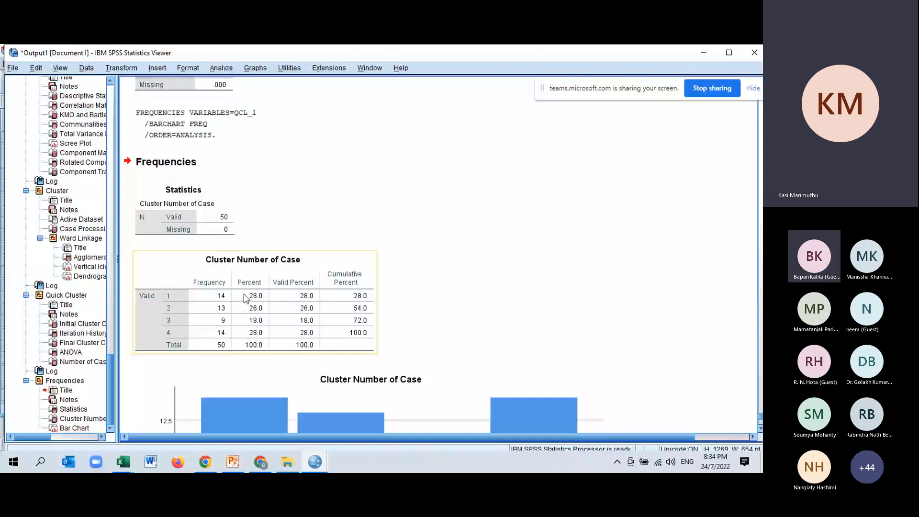
scroll(244, 298, down, 5)
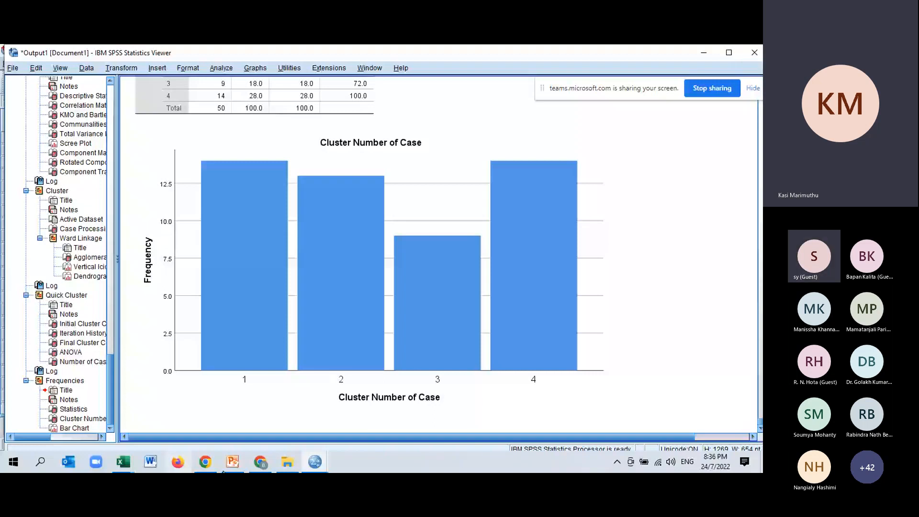
Step: Switch to Chrome and bring up the Gmail message about data analysis using SPSS
click(260, 462)
click(90, 56)
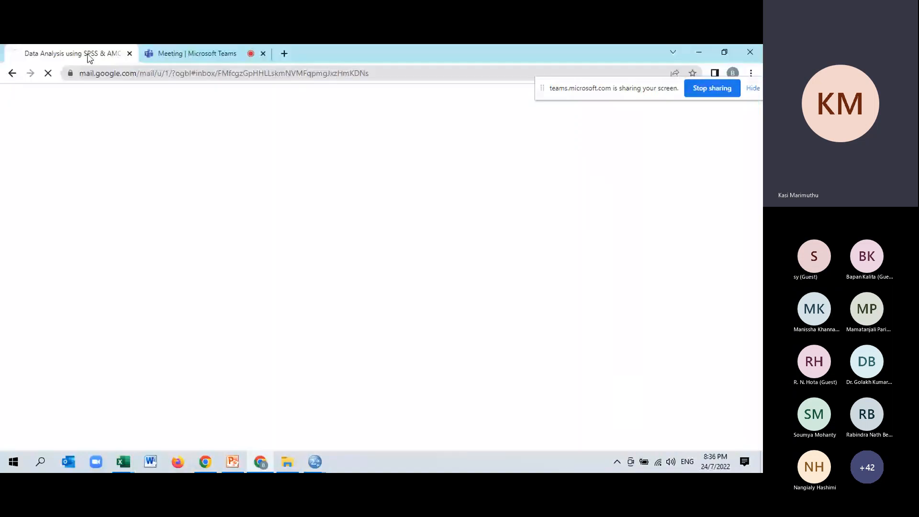